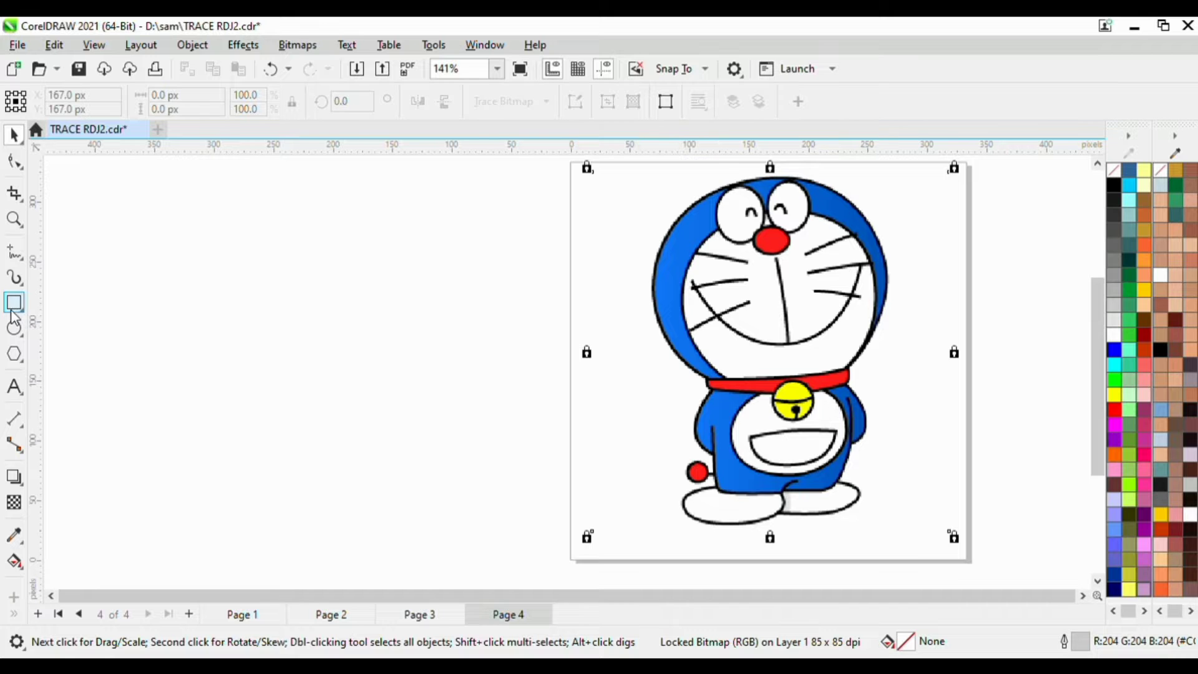
Draw an ellipse about 145 by 142 px over the character's white face area
{"action": "scroll", "coordinate": [810, 276], "scroll_direction": "down", "scroll_amount": 1}
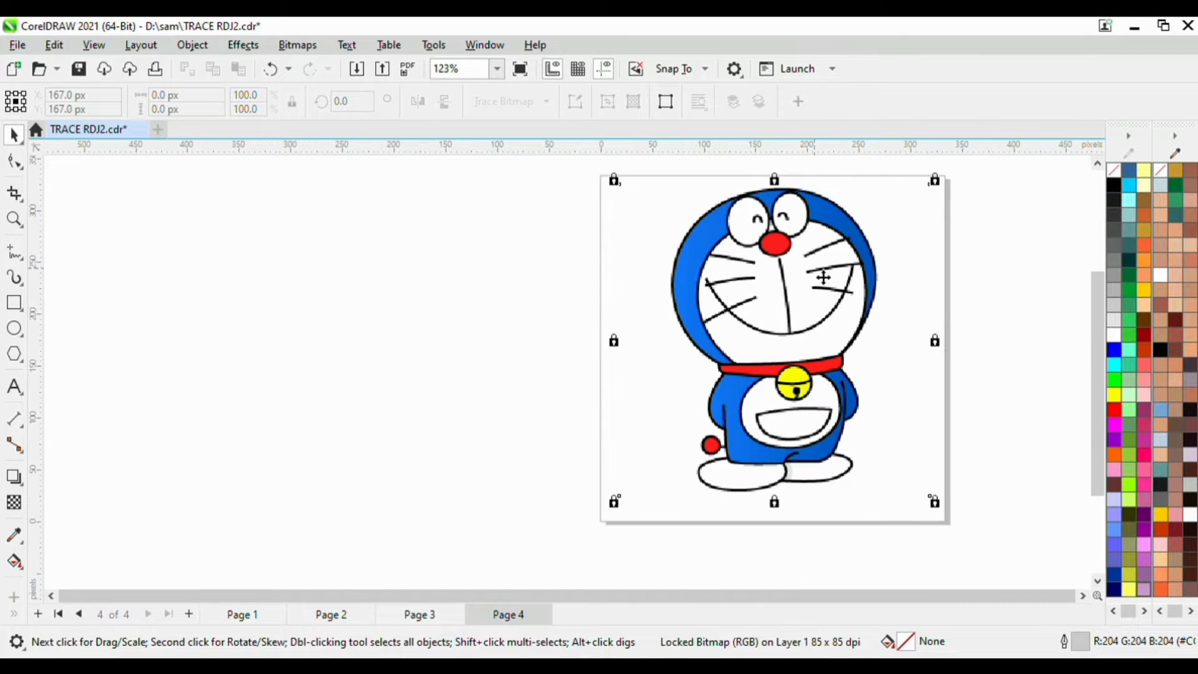
{"action": "left_click", "coordinate": [14, 328]}
{"action": "scroll", "coordinate": [749, 234], "scroll_direction": "up", "scroll_amount": 3}
{"action": "left_click_drag", "start_coordinate": [691, 229], "coordinate": [924, 458]}
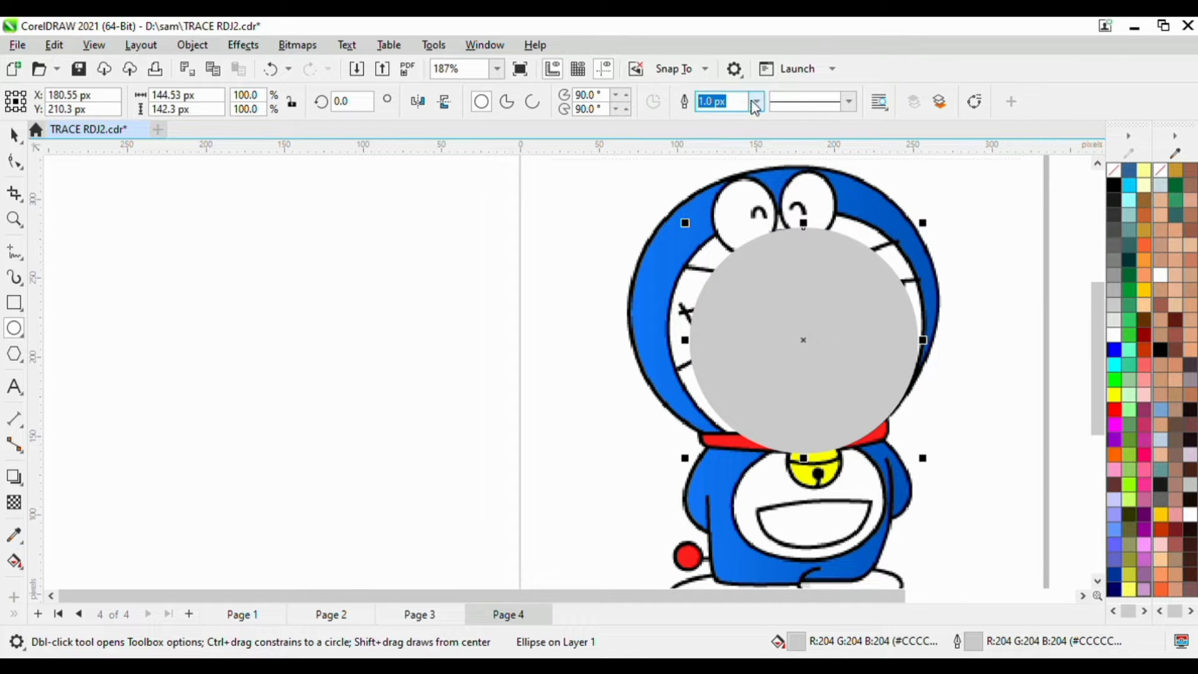
Give the face ellipse no fill and a black hairline outline
{"action": "left_click", "coordinate": [1115, 171]}
{"action": "scroll", "coordinate": [842, 253], "scroll_direction": "up", "scroll_amount": 1}
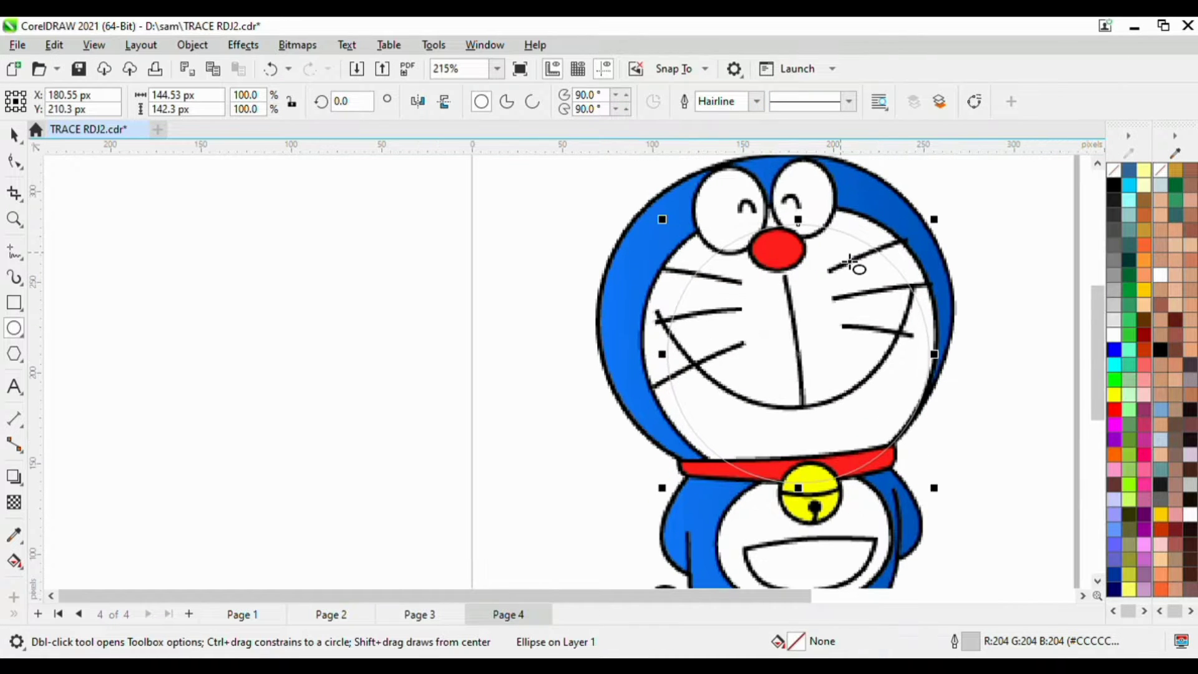
{"action": "left_click", "coordinate": [1113, 184]}
{"action": "right_click", "coordinate": [1110, 181]}
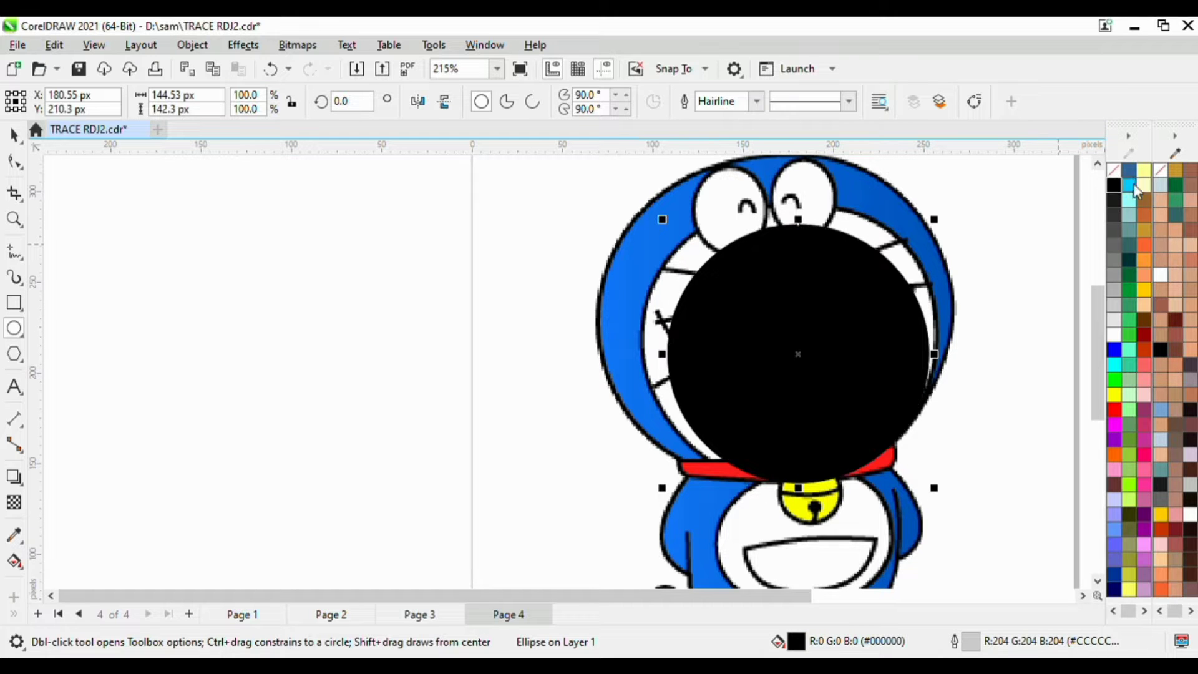
{"action": "left_click", "coordinate": [1114, 171]}
Stretch the face ellipse upward and to both sides to about 164 by 155 px to match the white face
{"action": "scroll", "coordinate": [852, 250], "scroll_direction": "up", "scroll_amount": 2}
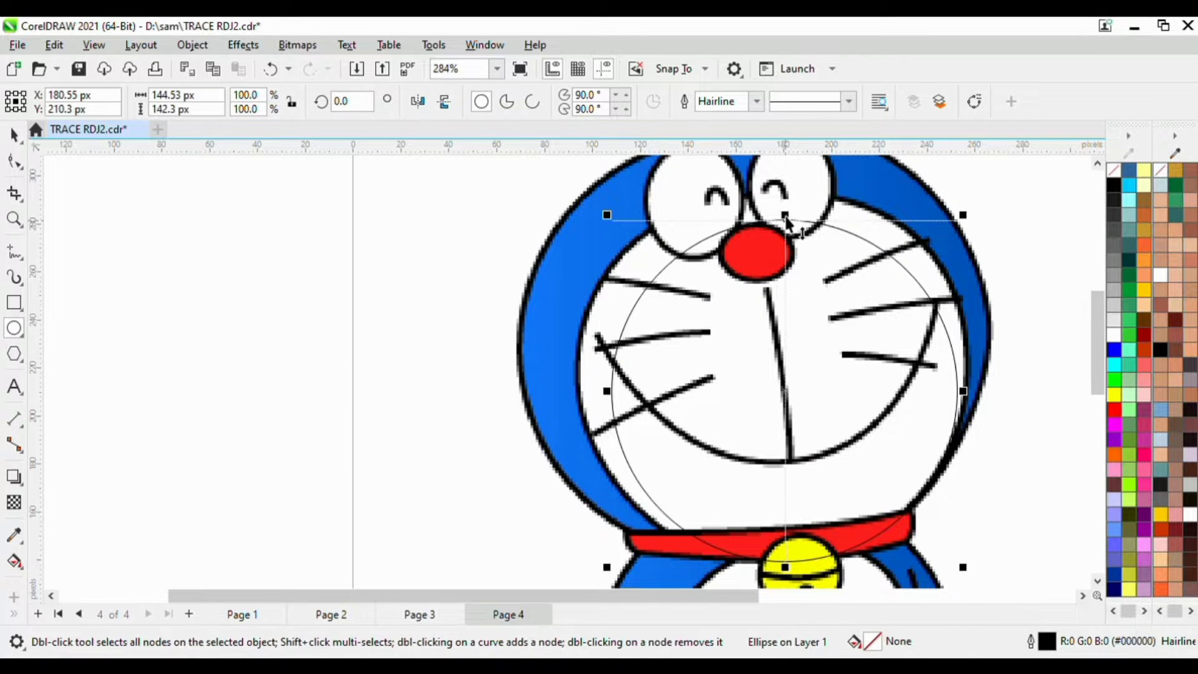
{"action": "left_click_drag", "start_coordinate": [784, 221], "coordinate": [784, 190]}
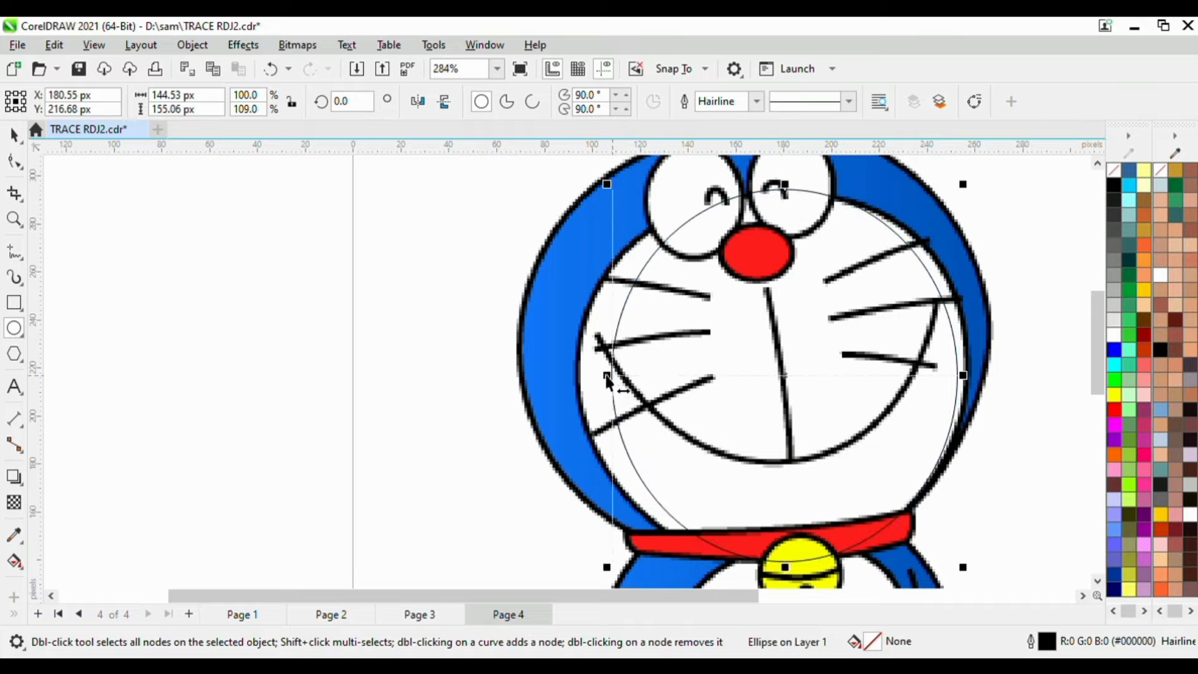
{"action": "left_click_drag", "start_coordinate": [610, 375], "coordinate": [575, 381]}
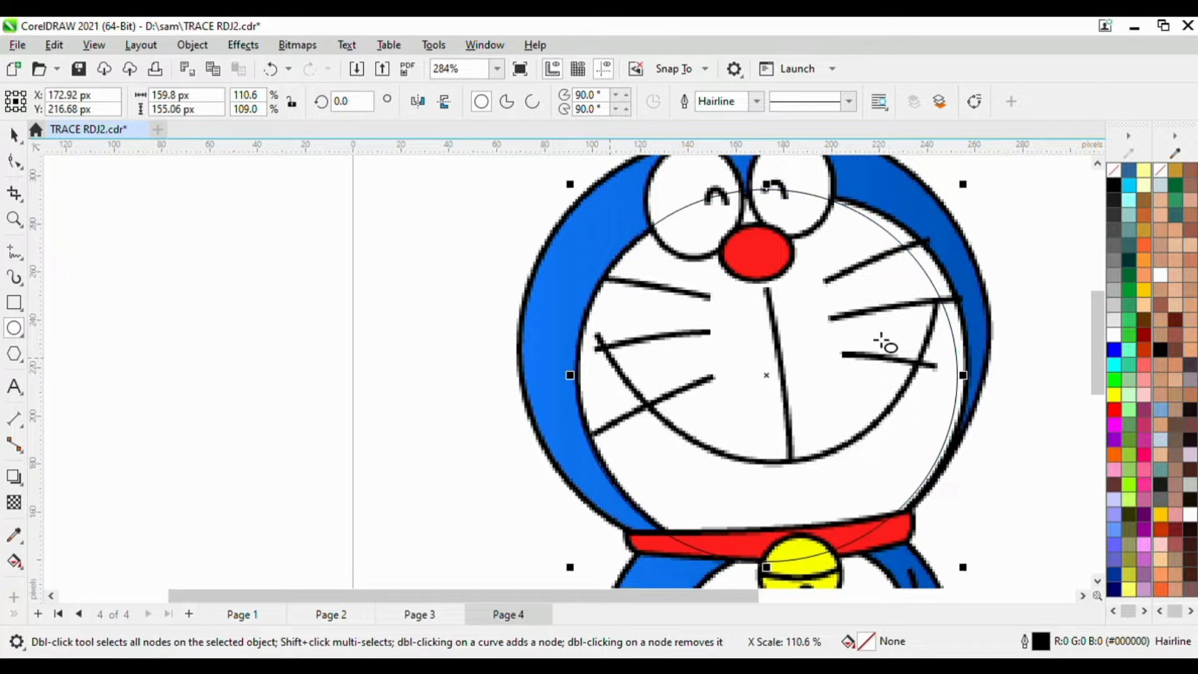
{"action": "left_click_drag", "start_coordinate": [967, 385], "coordinate": [975, 382]}
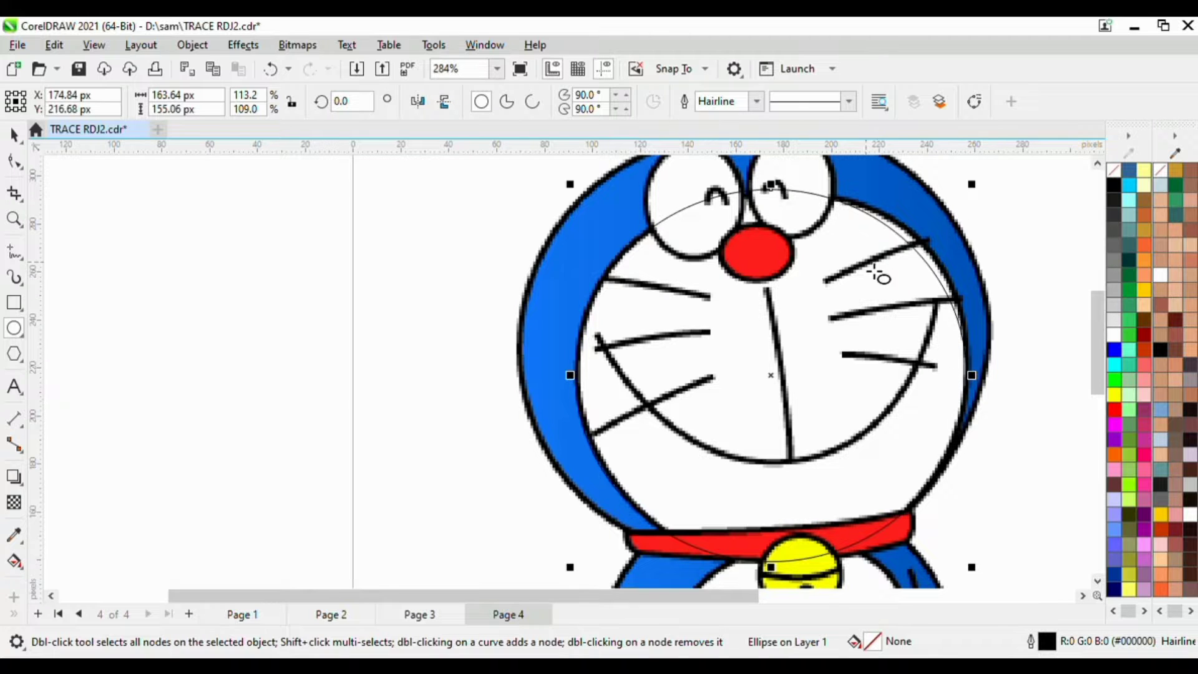
Convert the face ellipse to curves, add a node on its upper-right arc and move it onto the face edge
{"action": "scroll", "coordinate": [793, 240], "scroll_direction": "down", "scroll_amount": 1}
{"action": "key", "text": "F10"}
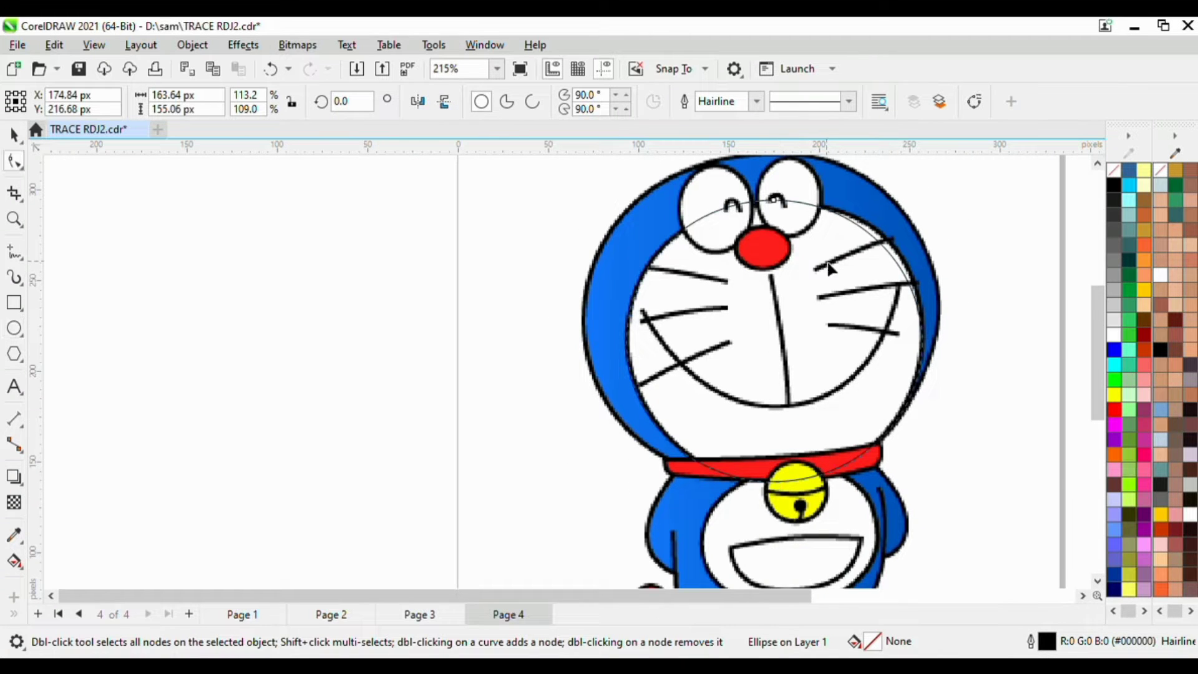
{"action": "scroll", "coordinate": [788, 212], "scroll_direction": "up", "scroll_amount": 2}
{"action": "left_click_drag", "start_coordinate": [779, 201], "coordinate": [779, 208]}
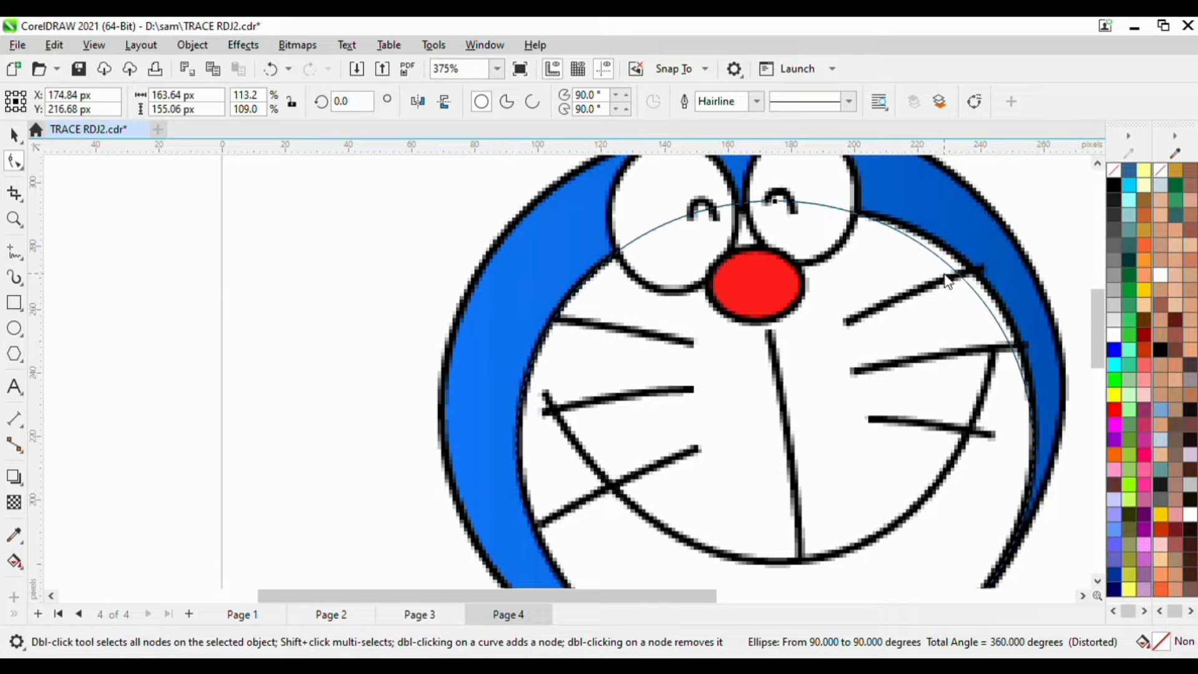
{"action": "key", "text": "ctrl+q"}
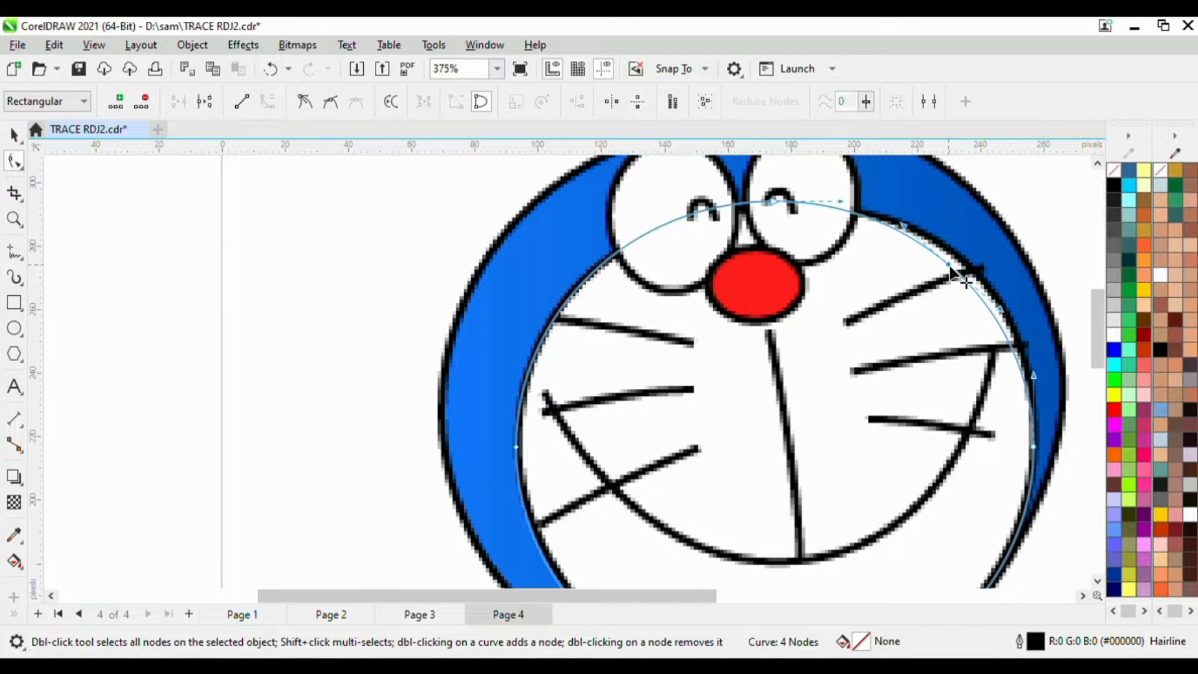
{"action": "double_click", "coordinate": [955, 265]}
{"action": "left_click_drag", "start_coordinate": [955, 266], "coordinate": [962, 262]}
{"action": "scroll", "coordinate": [963, 284], "scroll_direction": "down", "scroll_amount": 1}
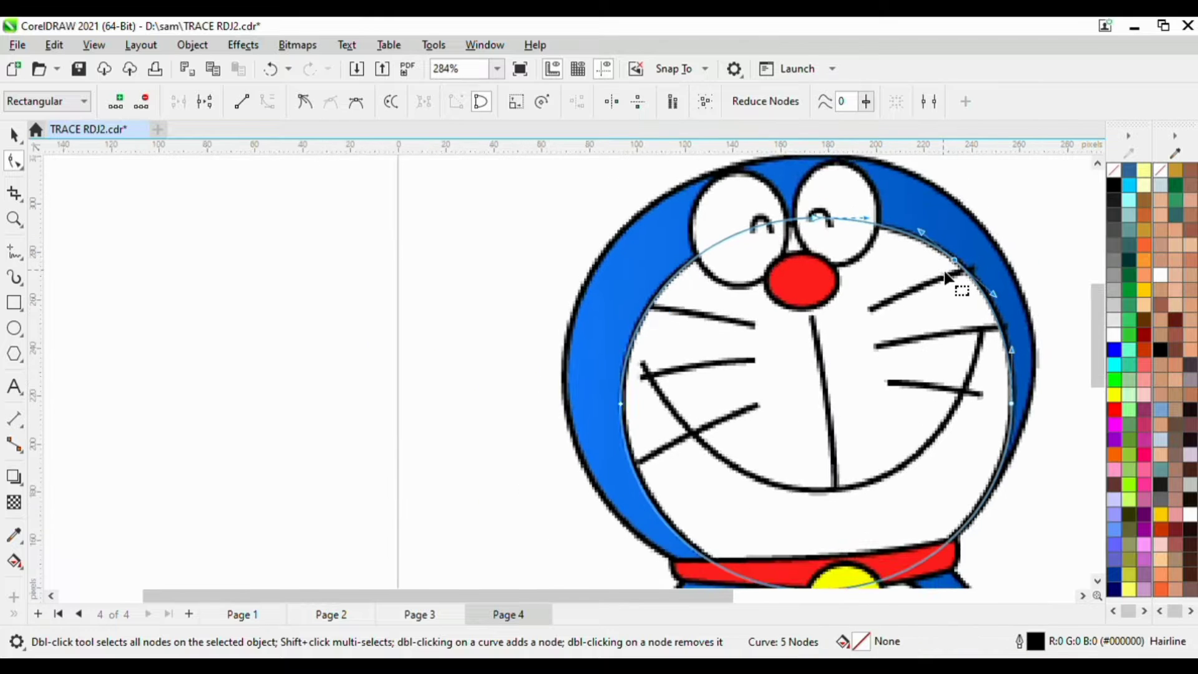
Adjust the curve's left node, then add a lower-left node and align it with the face edge
{"action": "scroll", "coordinate": [757, 396], "scroll_direction": "down", "scroll_amount": 1}
{"action": "scroll", "coordinate": [714, 393], "scroll_direction": "up", "scroll_amount": 1}
{"action": "scroll", "coordinate": [659, 403], "scroll_direction": "up", "scroll_amount": 1}
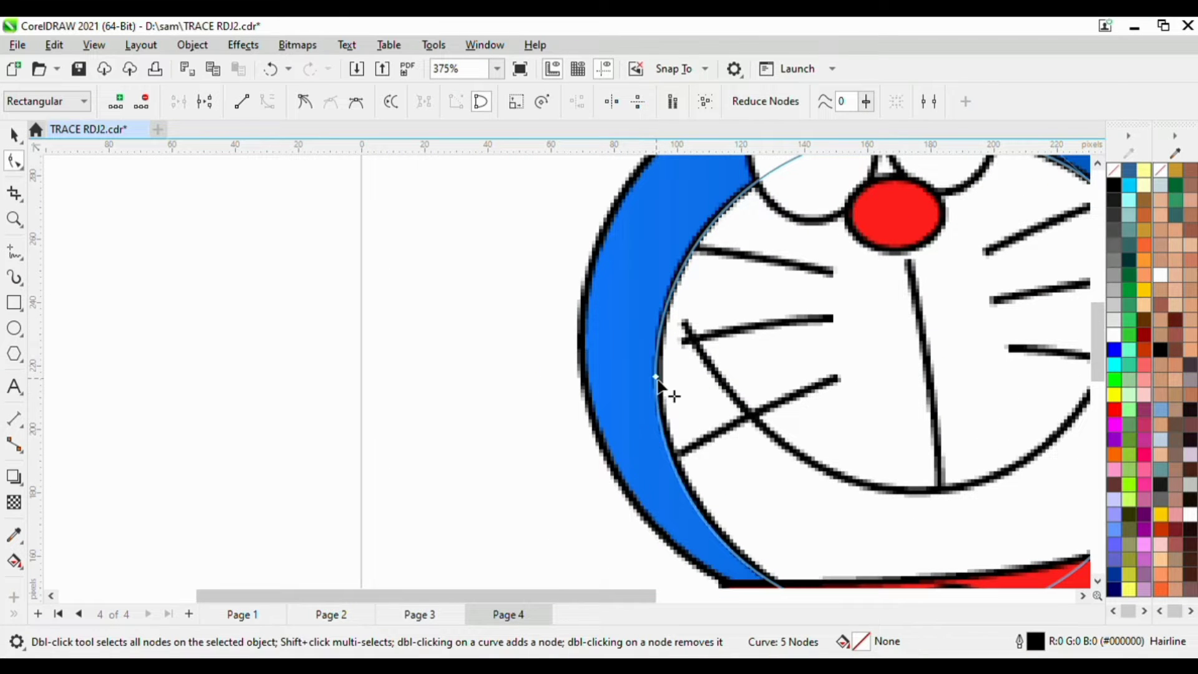
{"action": "left_click_drag", "start_coordinate": [657, 379], "coordinate": [659, 379]}
{"action": "scroll", "coordinate": [712, 312], "scroll_direction": "down", "scroll_amount": 1}
{"action": "scroll", "coordinate": [718, 499], "scroll_direction": "up", "scroll_amount": 1}
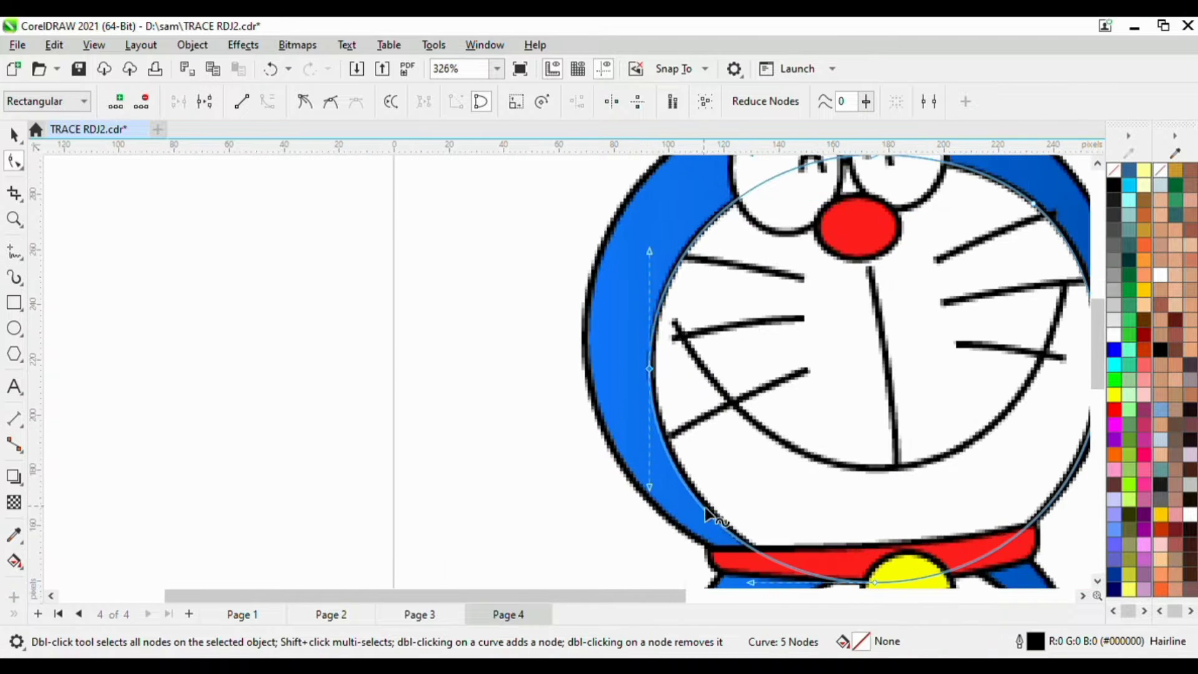
{"action": "double_click", "coordinate": [704, 509]}
{"action": "left_click_drag", "start_coordinate": [704, 508], "coordinate": [707, 508]}
{"action": "scroll", "coordinate": [714, 469], "scroll_direction": "down", "scroll_amount": 1}
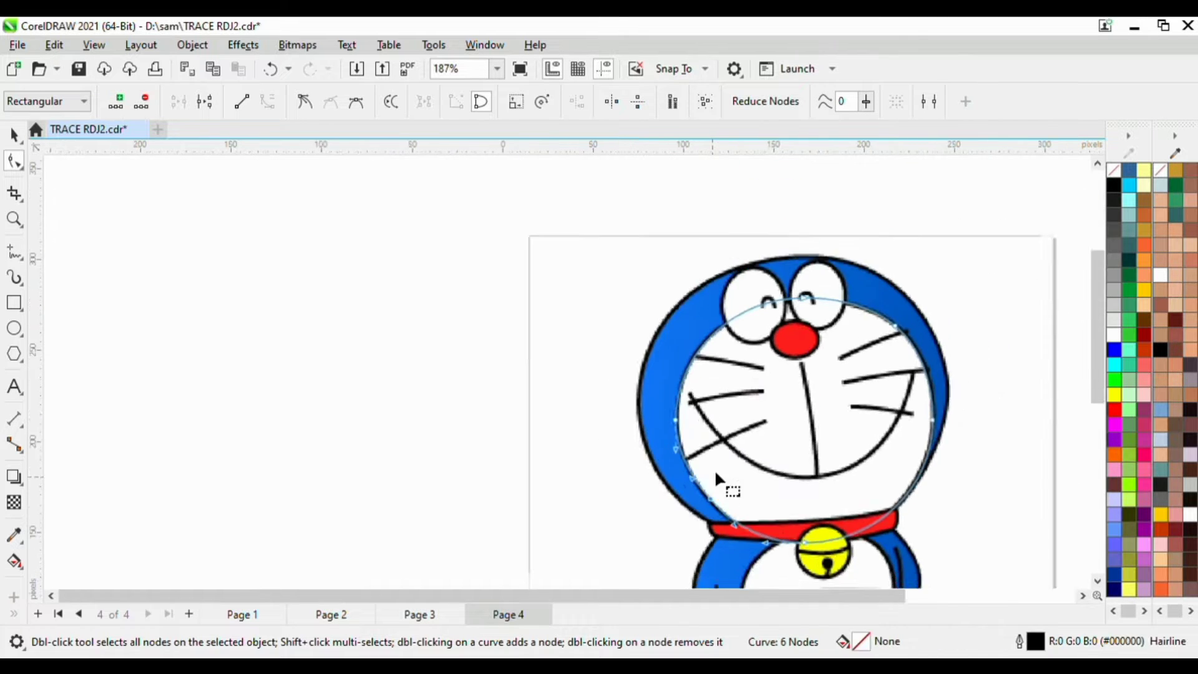
Add a node on the lower-right part of the face curve, move it onto the face edge and deselect the curve
{"action": "scroll", "coordinate": [889, 492], "scroll_direction": "up", "scroll_amount": 1}
{"action": "scroll", "coordinate": [889, 492], "scroll_direction": "up", "scroll_amount": 1}
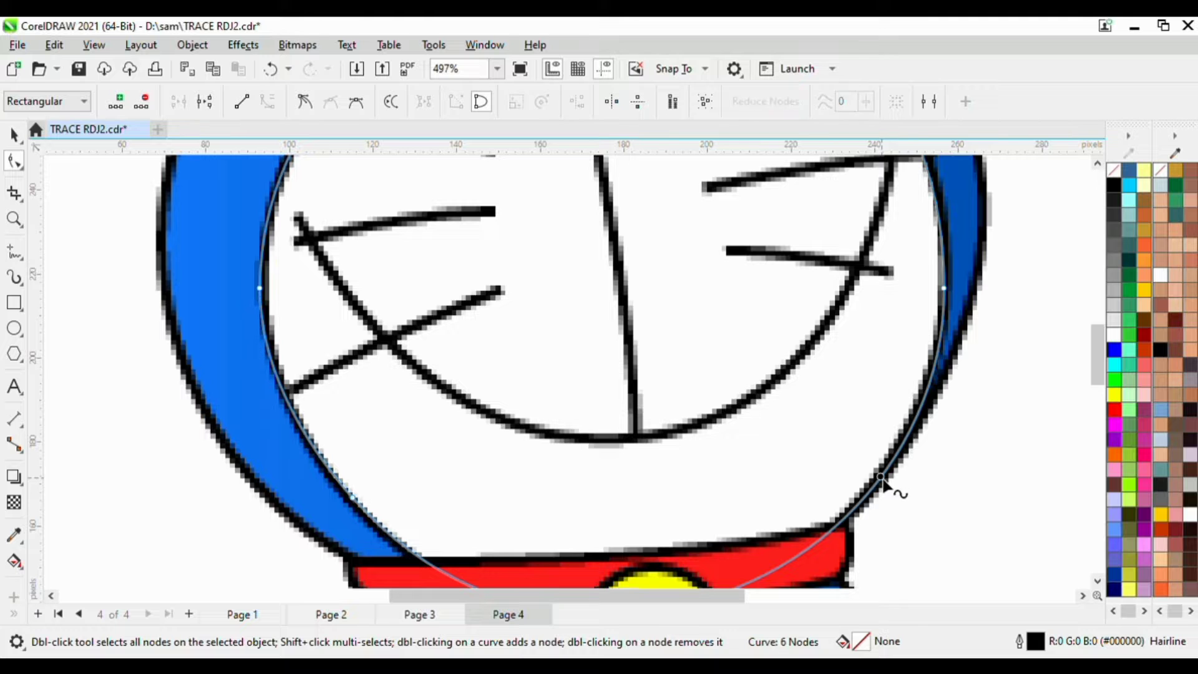
{"action": "double_click", "coordinate": [883, 483]}
{"action": "left_click_drag", "start_coordinate": [883, 482], "coordinate": [875, 482]}
{"action": "scroll", "coordinate": [923, 419], "scroll_direction": "down", "scroll_amount": 2}
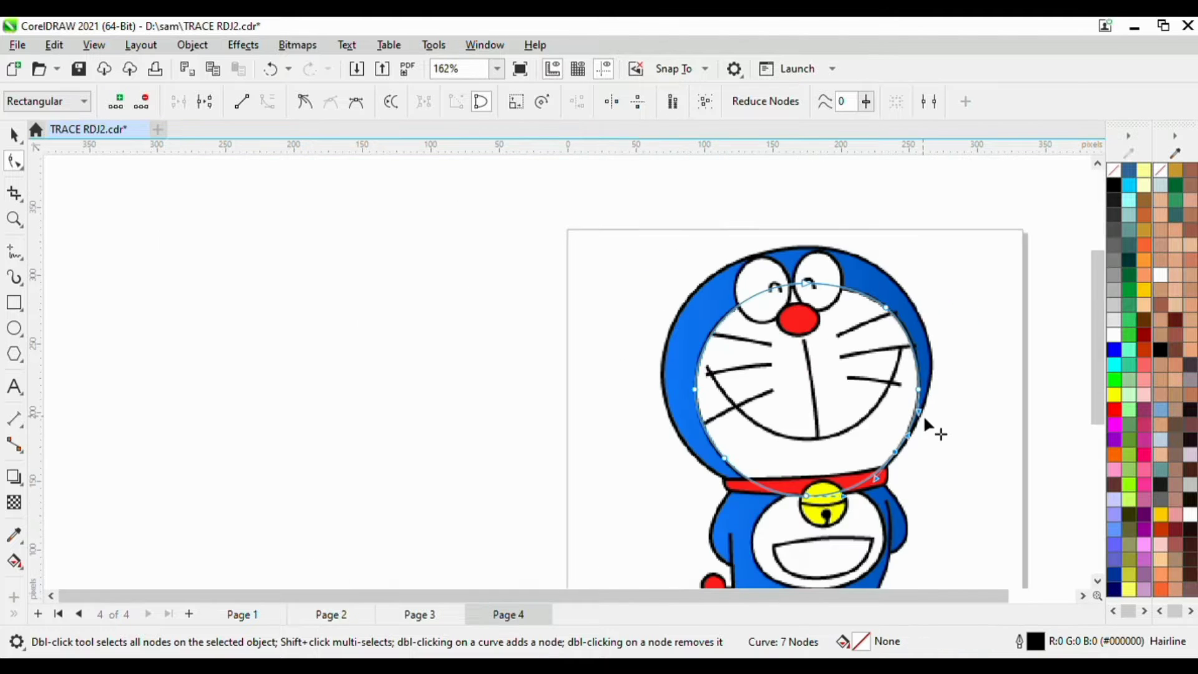
{"action": "scroll", "coordinate": [843, 294], "scroll_direction": "down", "scroll_amount": 1}
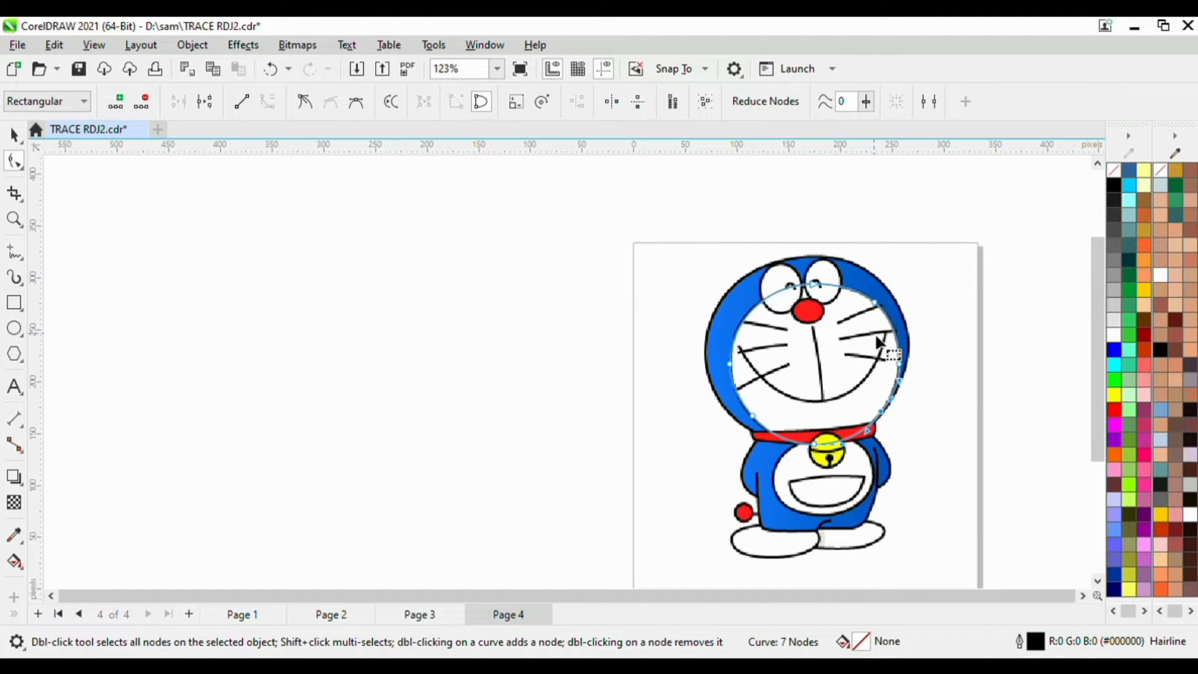
{"action": "left_click", "coordinate": [964, 370]}
Draw an ellipse over the left eye and resize it to about 38 by 46 px to fit the eye's outline
{"action": "scroll", "coordinate": [815, 287], "scroll_direction": "up", "scroll_amount": 2}
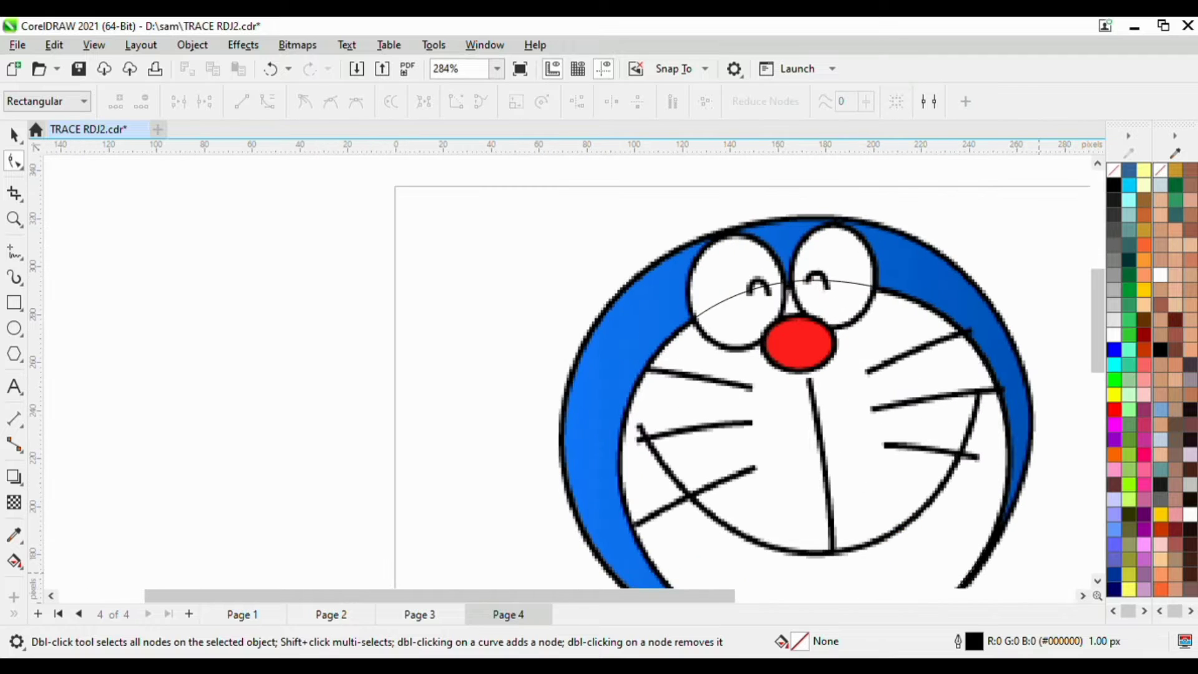
{"action": "left_click", "coordinate": [14, 328]}
{"action": "scroll", "coordinate": [749, 295], "scroll_direction": "up", "scroll_amount": 1}
{"action": "left_click_drag", "start_coordinate": [718, 256], "coordinate": [824, 376]}
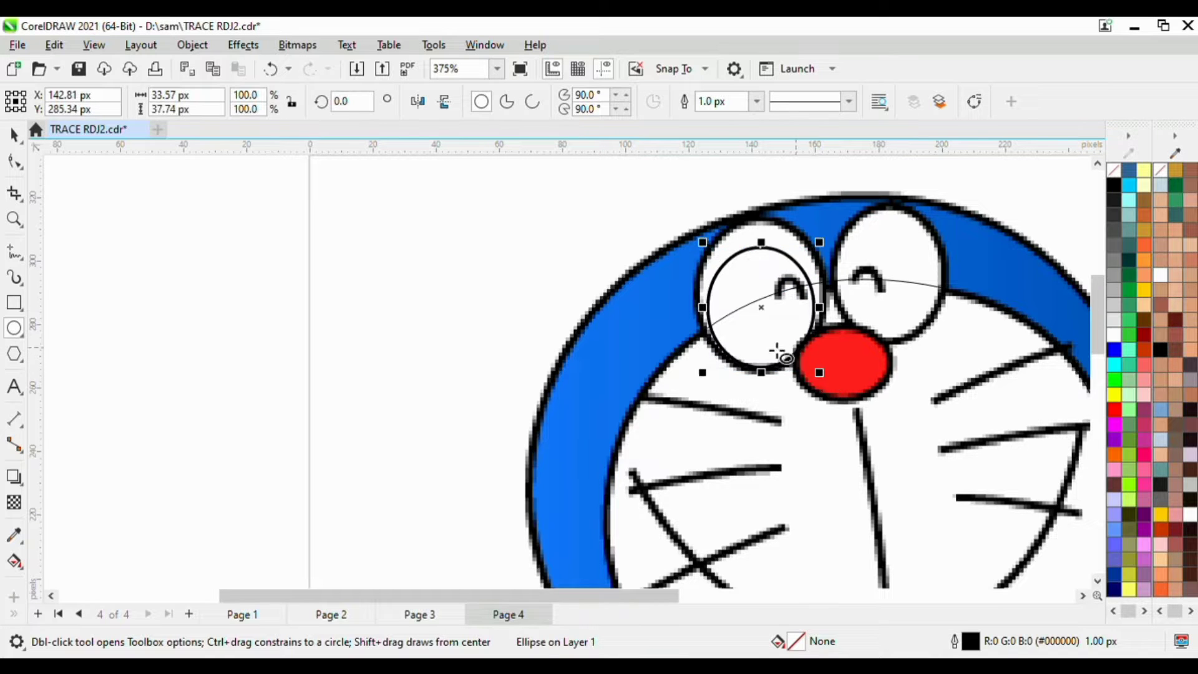
{"action": "left_click_drag", "start_coordinate": [706, 316], "coordinate": [693, 315]}
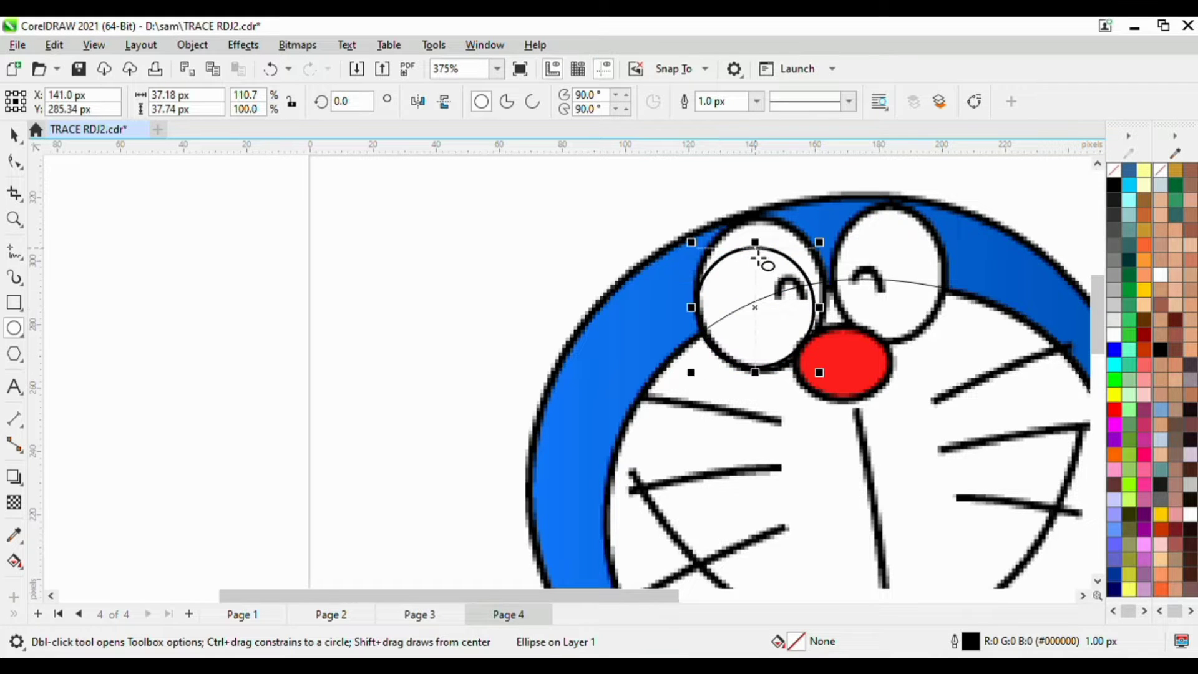
{"action": "left_click_drag", "start_coordinate": [757, 244], "coordinate": [769, 216]}
{"action": "mouse_move", "coordinate": [819, 295]}
{"action": "left_mouse_down"}
{"action": "mouse_move", "coordinate": [838, 297]}
{"action": "mouse_move", "coordinate": [792, 302]}
{"action": "mouse_move", "coordinate": [893, 286]}
{"action": "mouse_move", "coordinate": [823, 289]}
{"action": "left_mouse_up"}
Copy the eye ellipse onto the right eye and resize it to about 35 by 42 px to fit
{"action": "scroll", "coordinate": [836, 289], "scroll_direction": "up", "scroll_amount": 2}
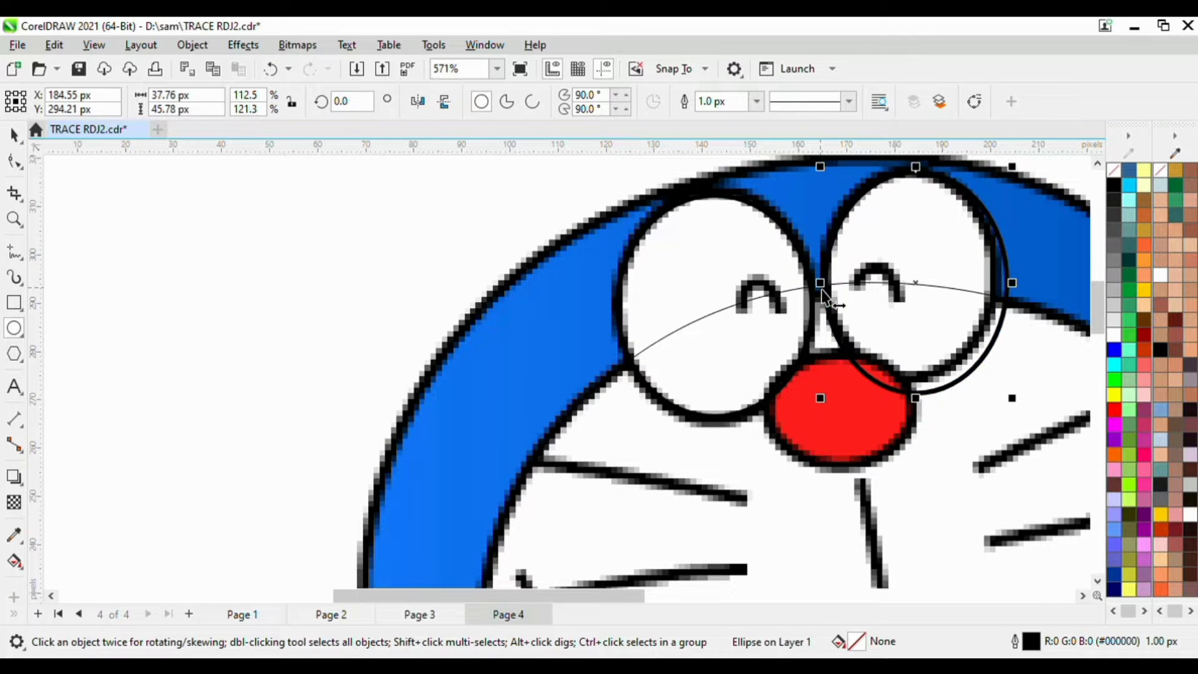
{"action": "left_click_drag", "start_coordinate": [1013, 287], "coordinate": [999, 288]}
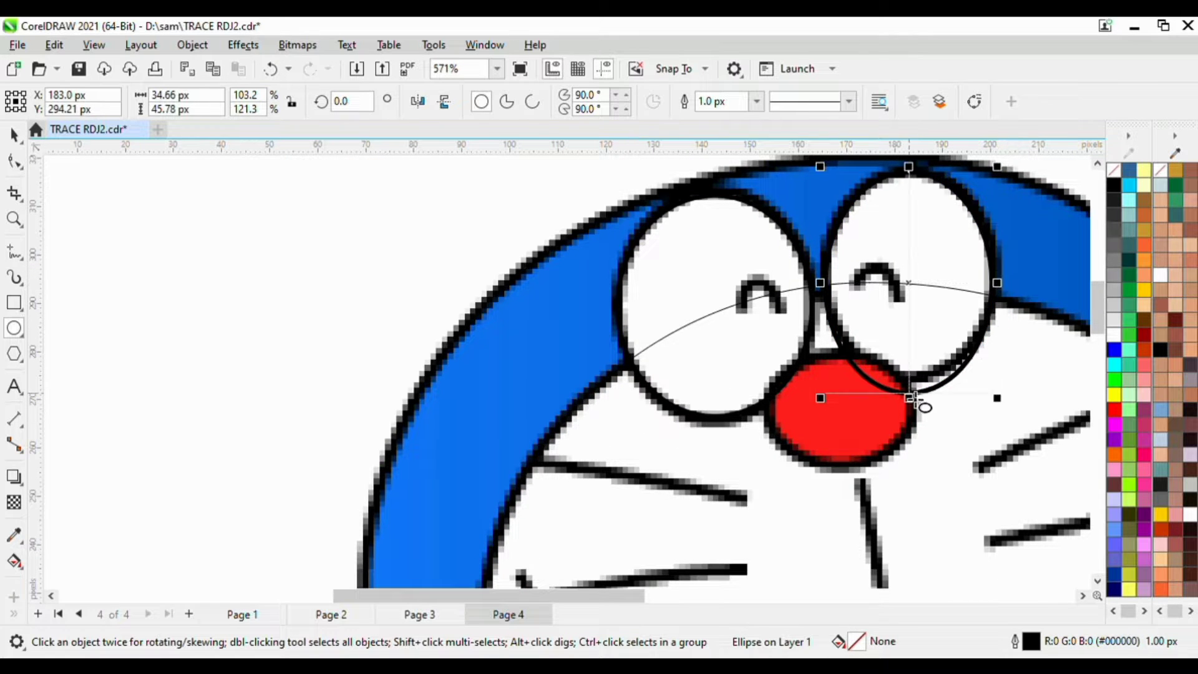
{"action": "left_click_drag", "start_coordinate": [911, 399], "coordinate": [911, 383]}
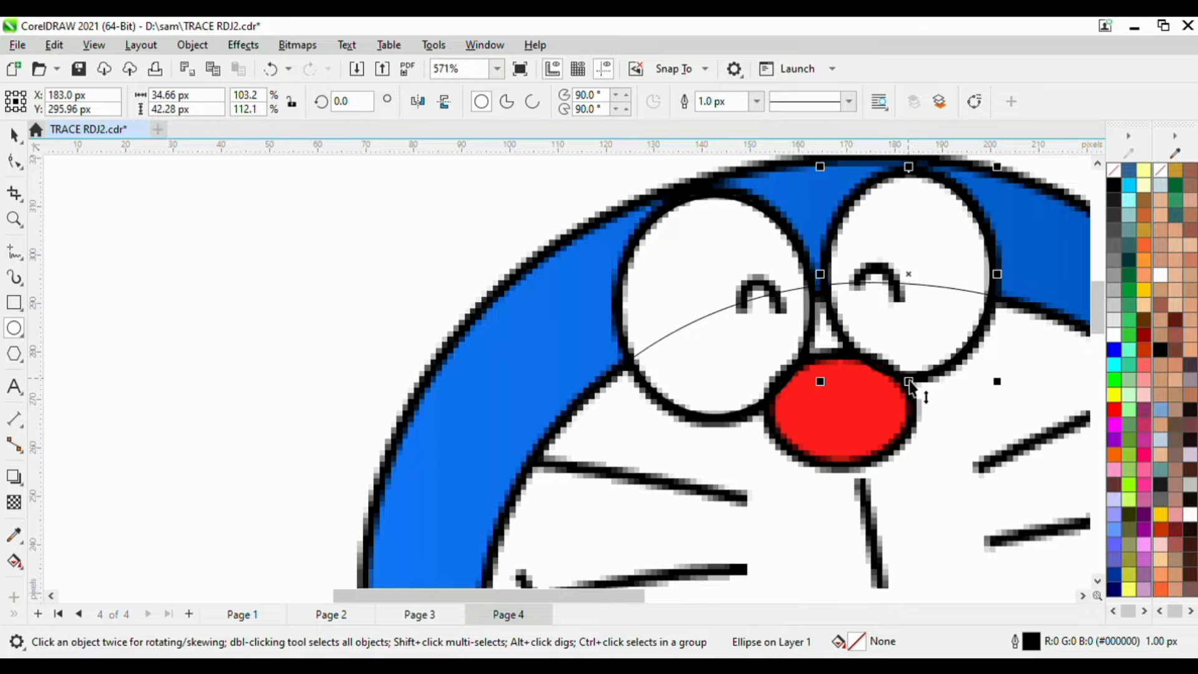
Draw a two-point line about 10 px wide under the left eye's pupil arc and set its outline to Hairline
{"action": "scroll", "coordinate": [913, 384], "scroll_direction": "down", "scroll_amount": 2}
{"action": "scroll", "coordinate": [917, 392], "scroll_direction": "up", "scroll_amount": 1}
{"action": "scroll", "coordinate": [836, 388], "scroll_direction": "down", "scroll_amount": 2}
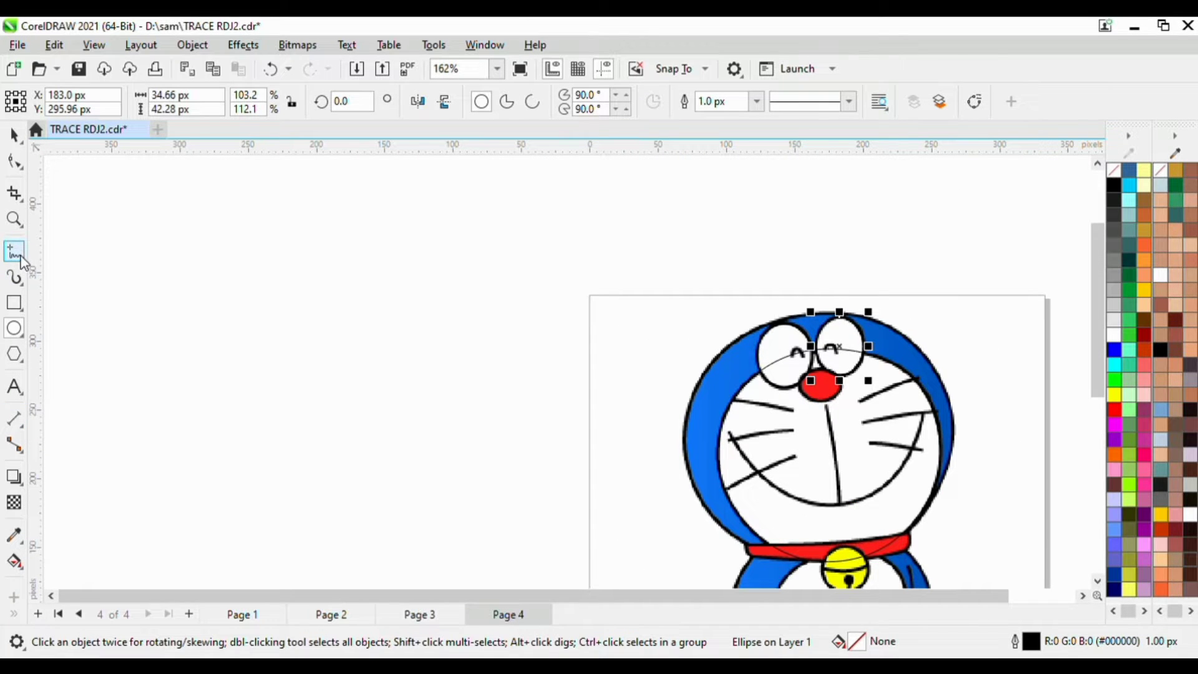
{"action": "scroll", "coordinate": [808, 361], "scroll_direction": "up", "scroll_amount": 4}
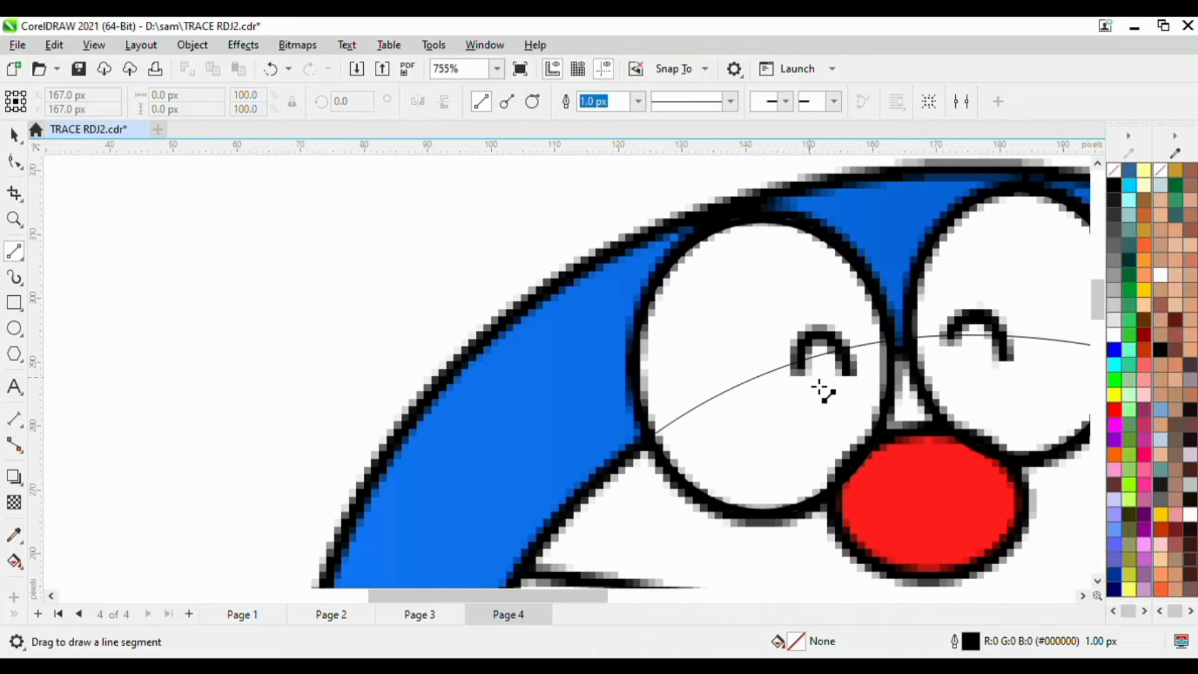
{"action": "left_click_drag", "start_coordinate": [794, 389], "coordinate": [851, 373]}
{"action": "scroll", "coordinate": [837, 394], "scroll_direction": "up", "scroll_amount": 1}
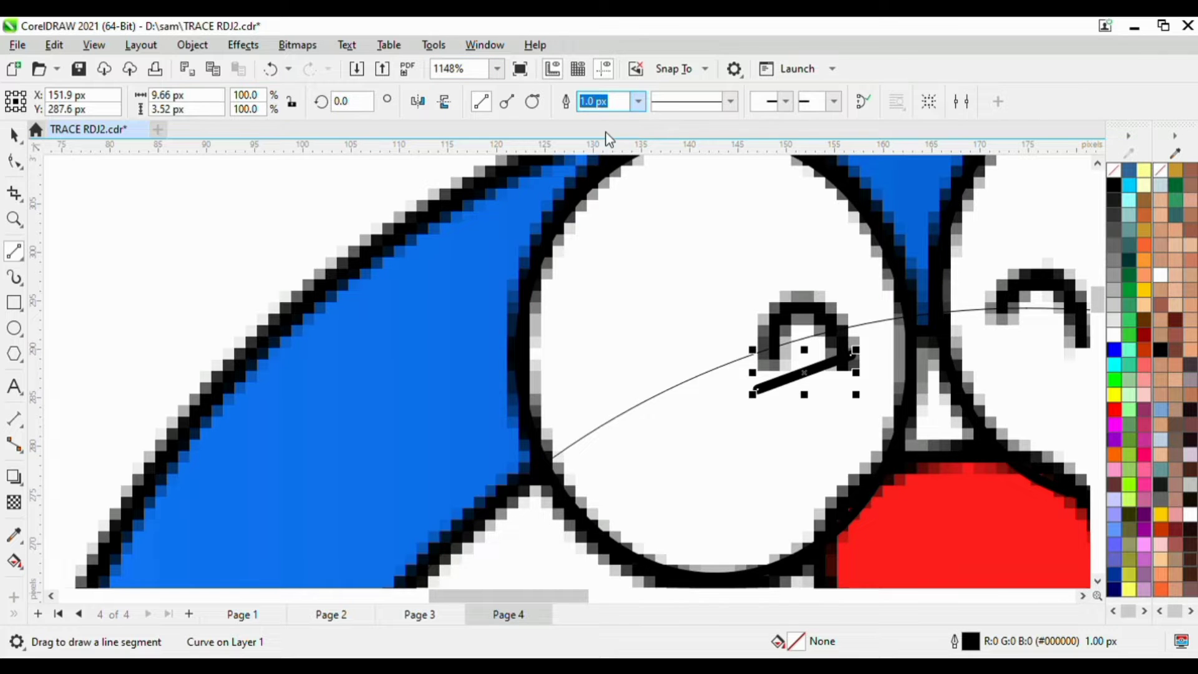
{"action": "type", "text": "0"}
{"action": "key", "text": "Return"}
{"action": "scroll", "coordinate": [817, 398], "scroll_direction": "up", "scroll_amount": 1}
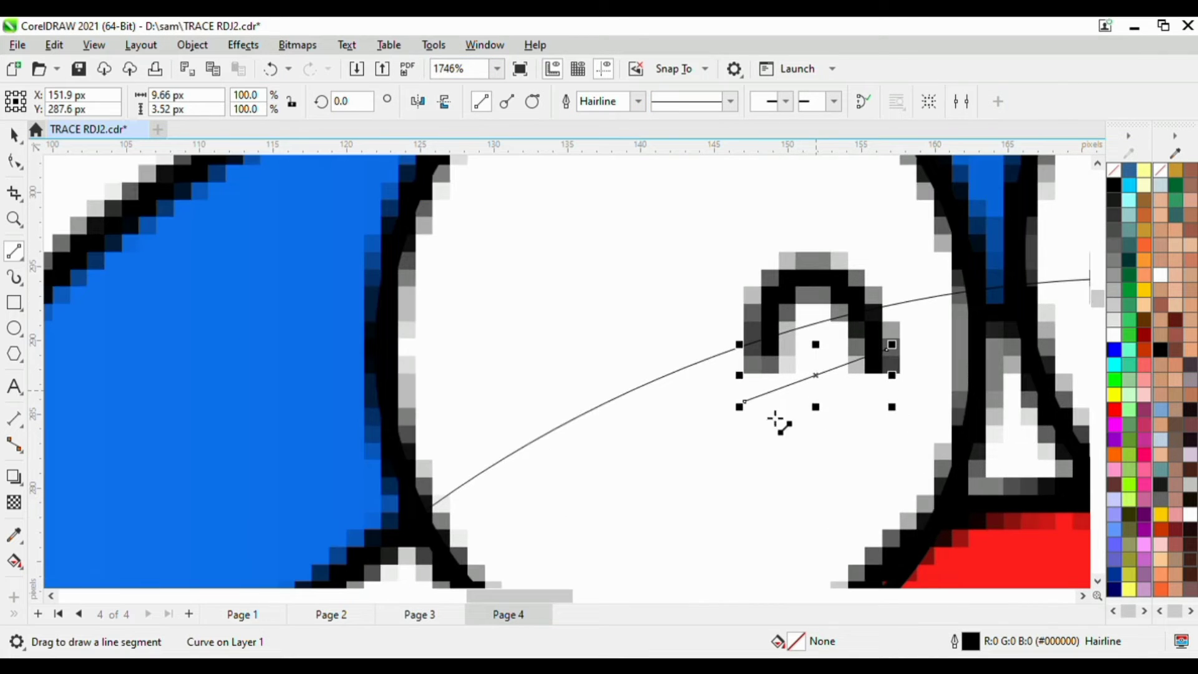
Move the line's two end nodes onto the lower ends of the left eye's pupil arc
{"action": "key", "text": "F10"}
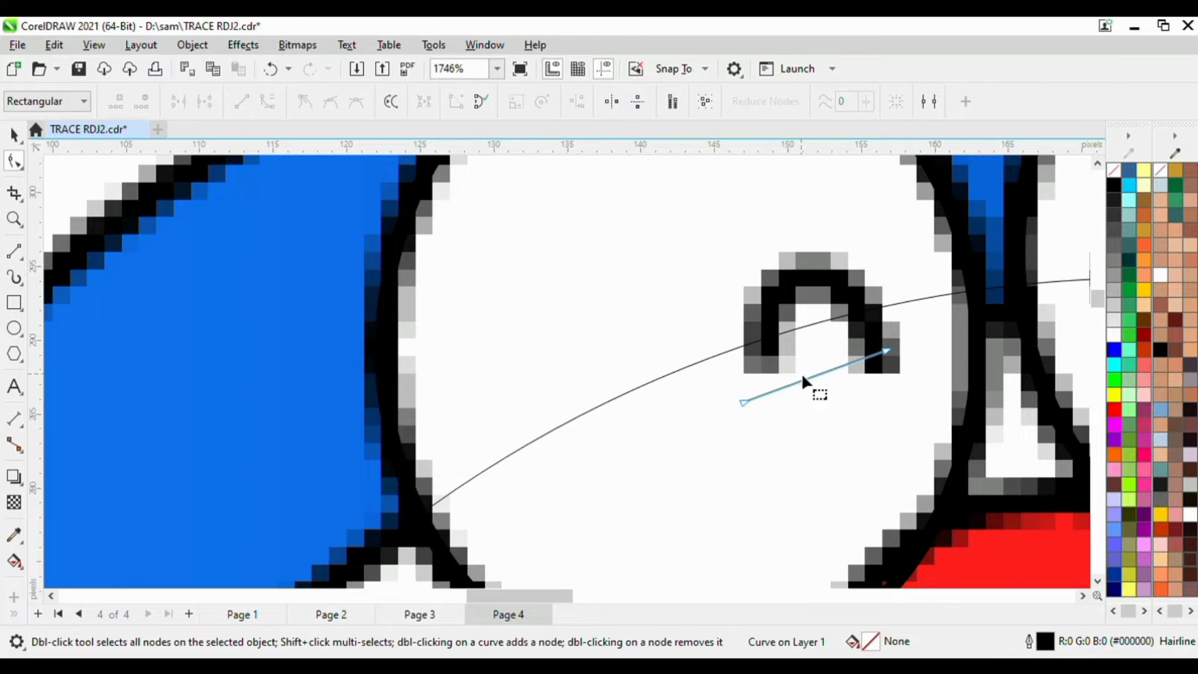
{"action": "left_click_drag", "start_coordinate": [744, 402], "coordinate": [773, 372]}
{"action": "left_click_drag", "start_coordinate": [888, 353], "coordinate": [888, 365]}
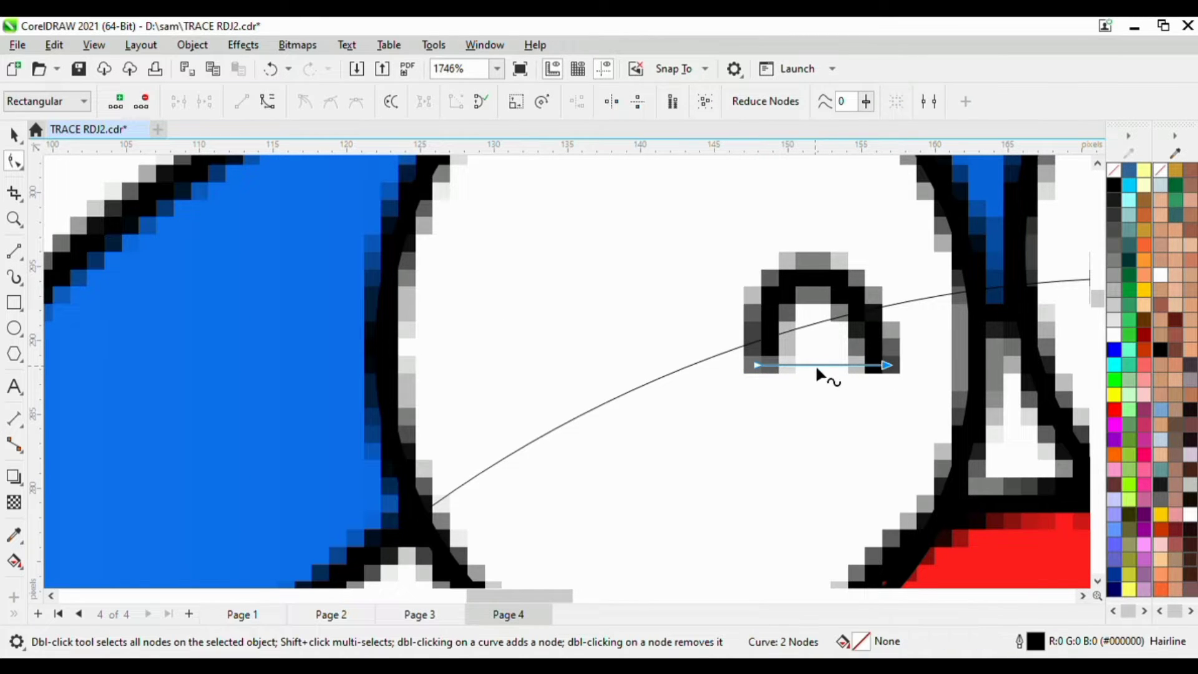
Convert the line segment to a curve and bend it upward with its handles to follow the left pupil arc
{"action": "left_click", "coordinate": [815, 361]}
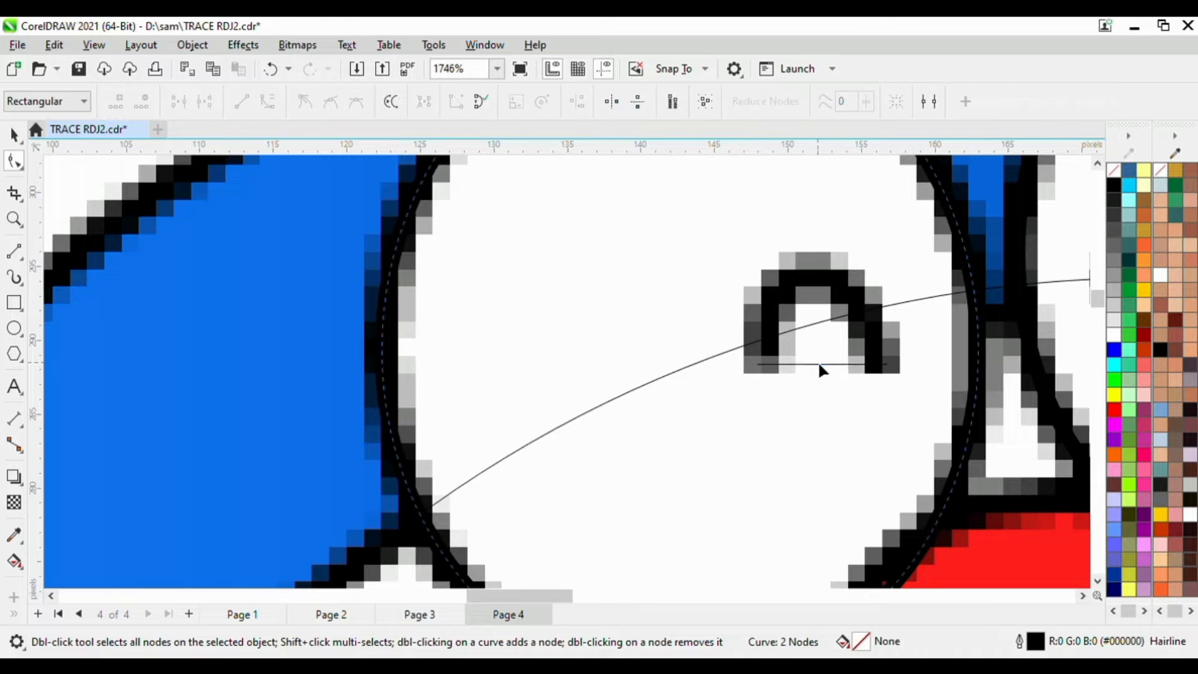
{"action": "left_click", "coordinate": [819, 366]}
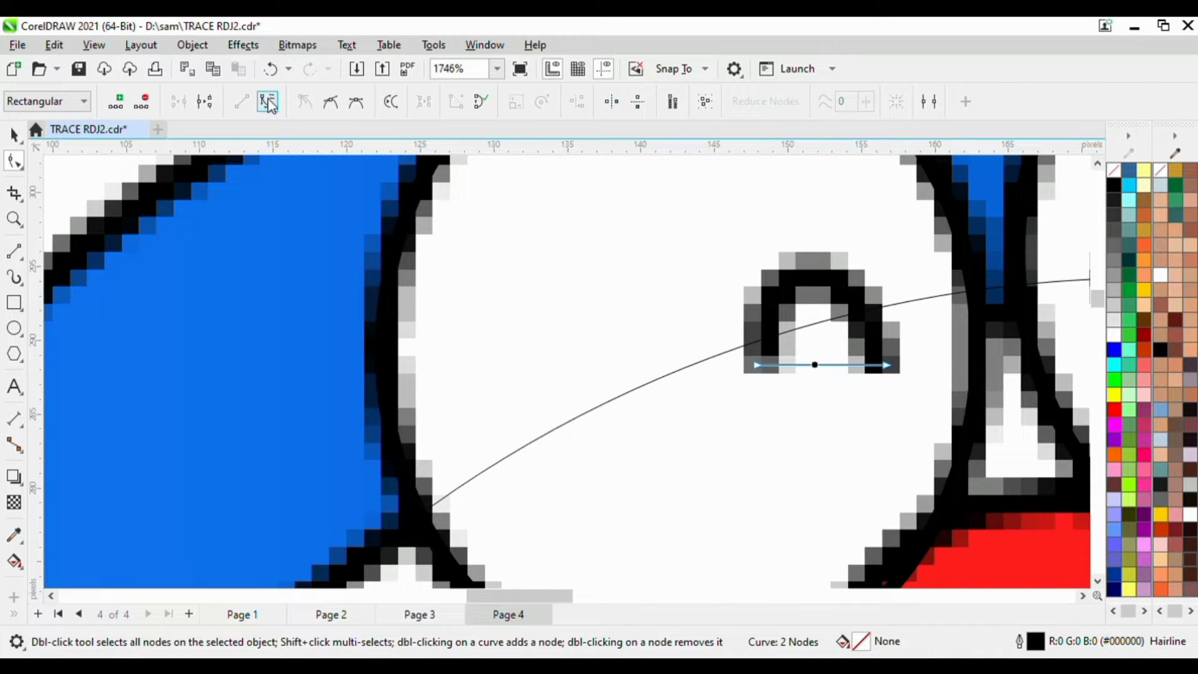
{"action": "left_click", "coordinate": [269, 103]}
{"action": "left_click_drag", "start_coordinate": [849, 366], "coordinate": [851, 263]}
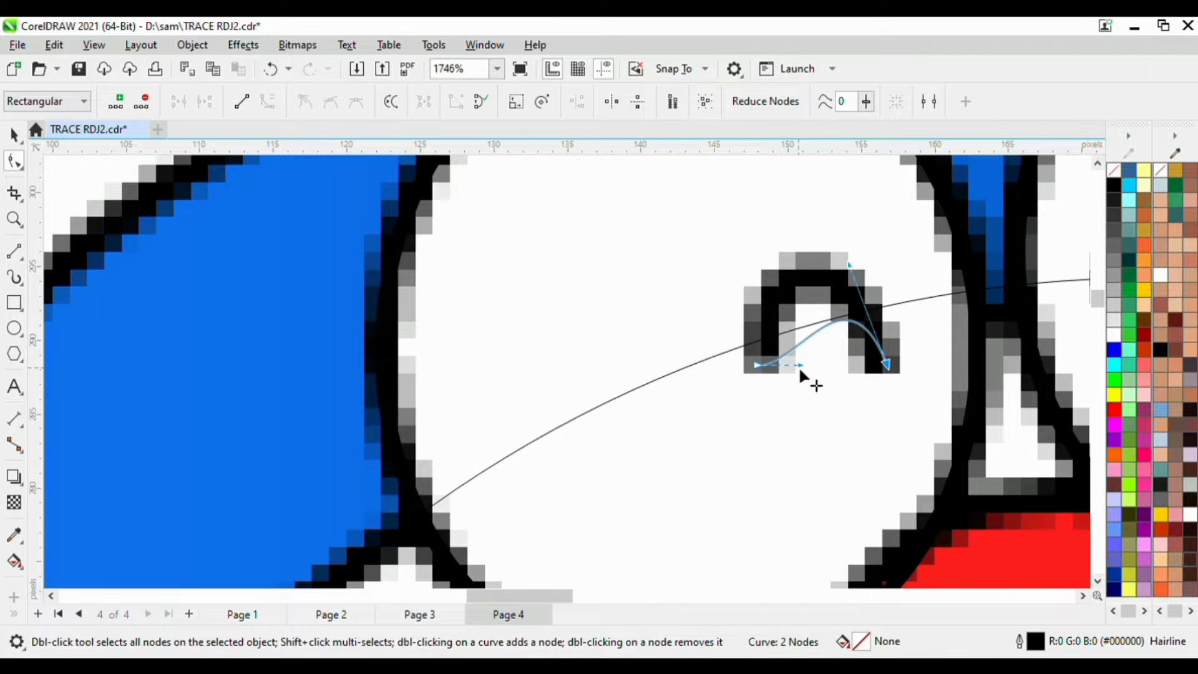
{"action": "left_click_drag", "start_coordinate": [799, 366], "coordinate": [749, 228]}
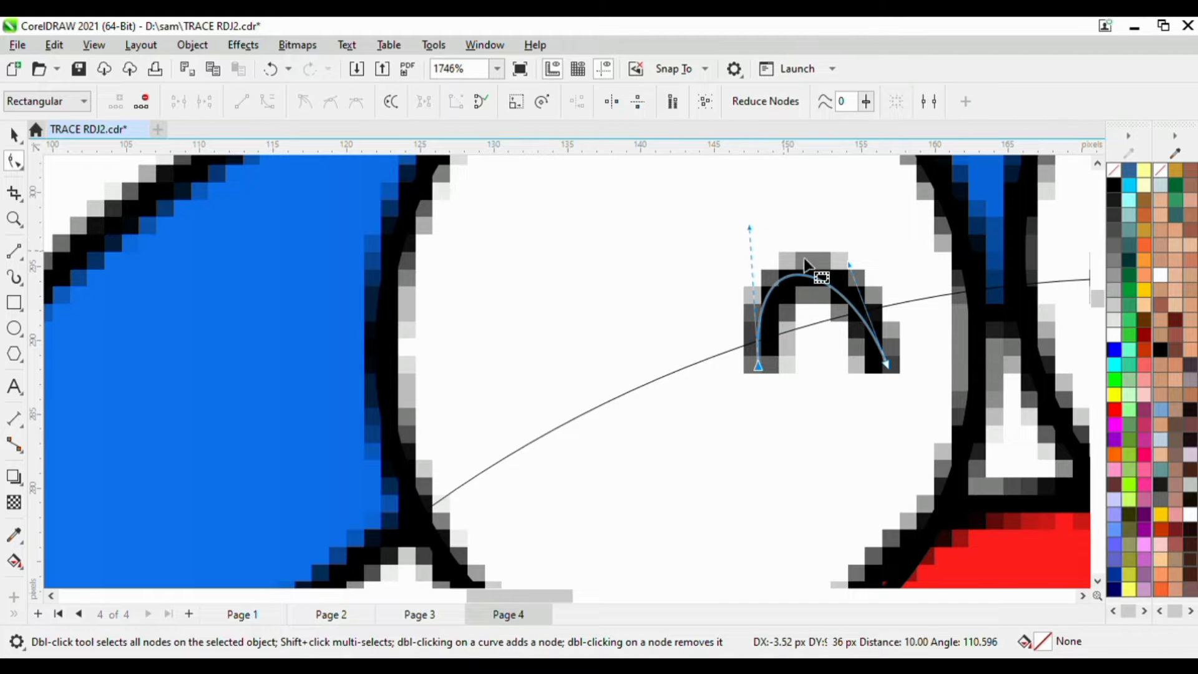
{"action": "left_click", "coordinate": [850, 265]}
{"action": "scroll", "coordinate": [855, 327], "scroll_direction": "down", "scroll_amount": 2}
{"action": "scroll", "coordinate": [853, 324], "scroll_direction": "down", "scroll_amount": 4}
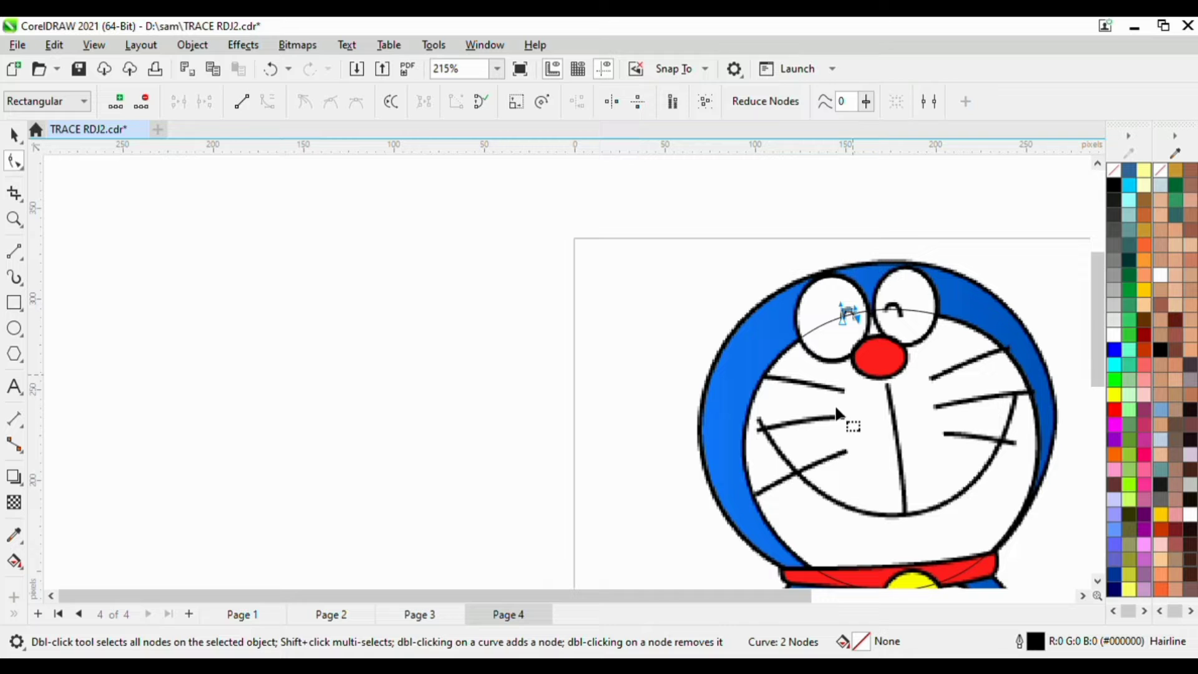
Copy the left pupil curve onto the right eye's pupil arc and mirror it horizontally
{"action": "left_click", "coordinate": [13, 134]}
{"action": "left_click_drag", "start_coordinate": [897, 315], "coordinate": [900, 314]}
{"action": "scroll", "coordinate": [899, 312], "scroll_direction": "up", "scroll_amount": 4}
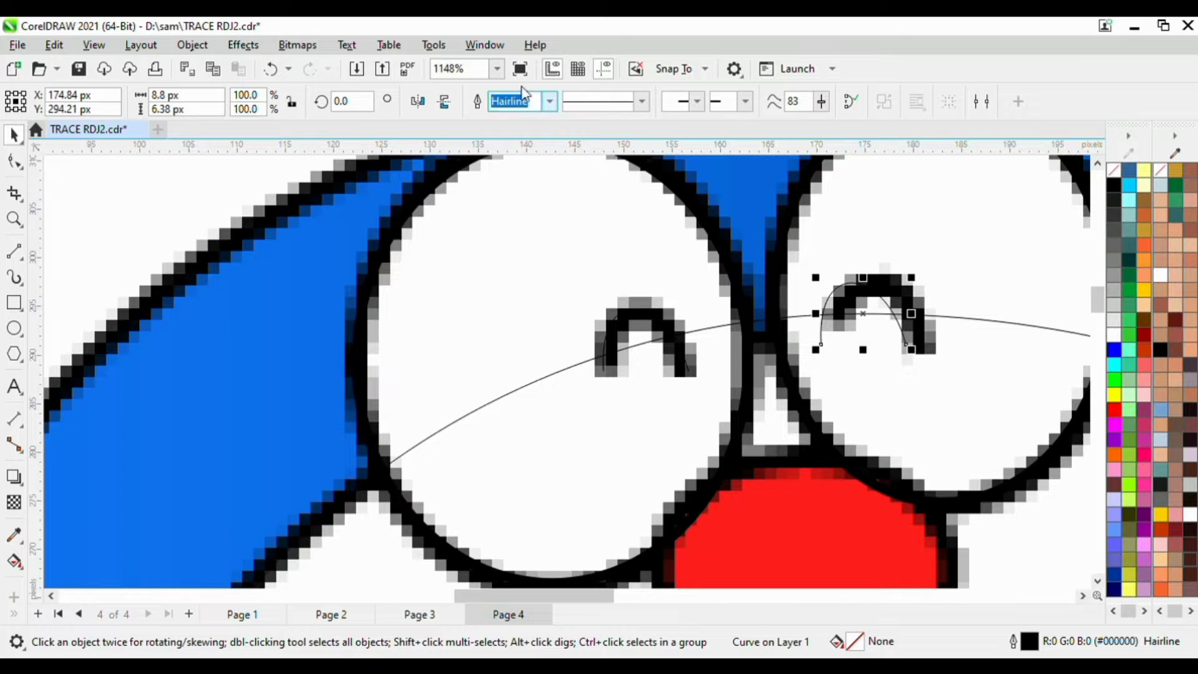
{"action": "left_click", "coordinate": [444, 101]}
{"action": "left_click", "coordinate": [417, 102]}
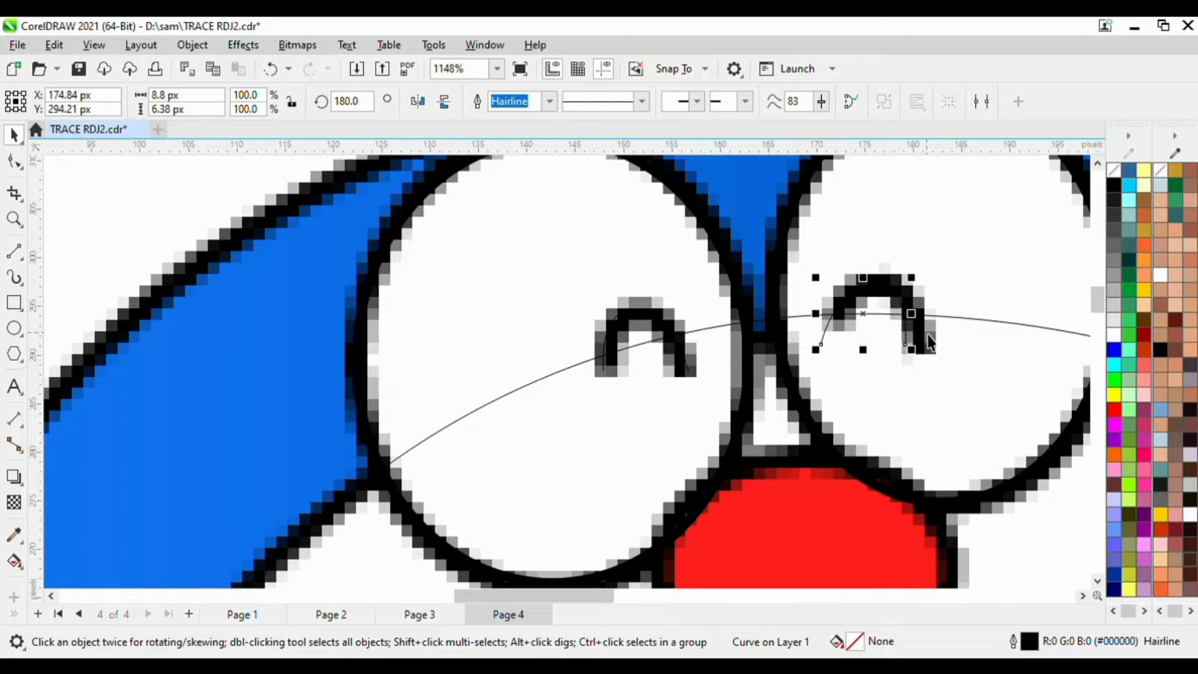
{"action": "scroll", "coordinate": [847, 350], "scroll_direction": "up", "scroll_amount": 1}
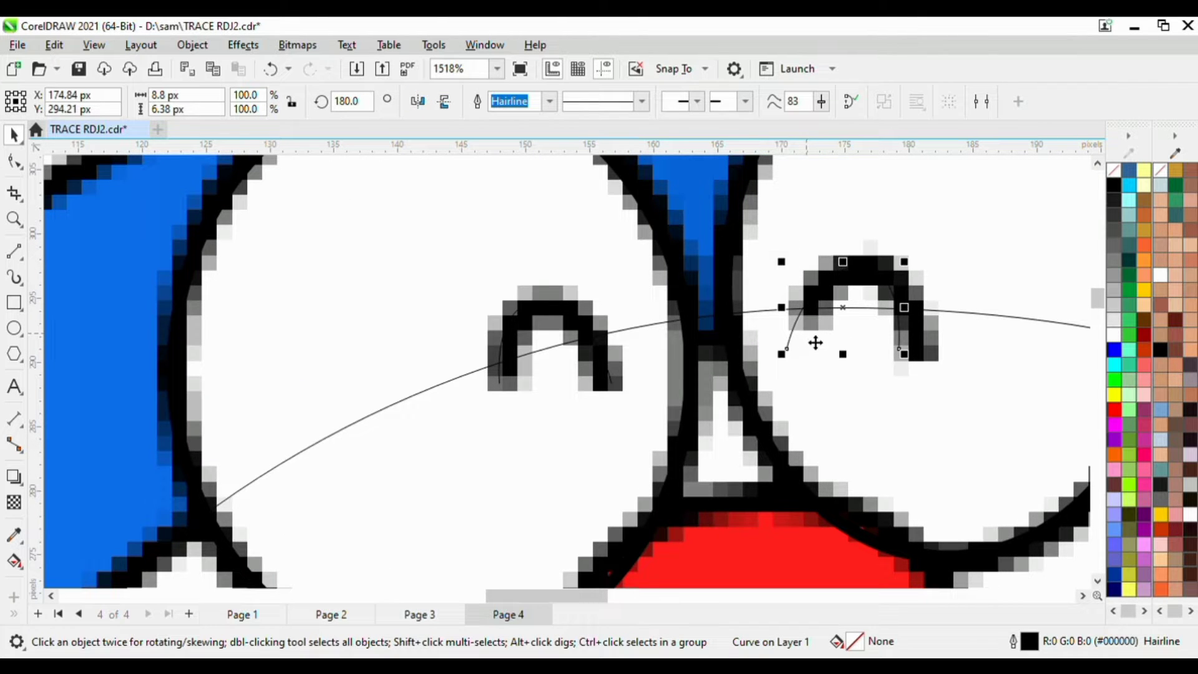
Reshape the copied pupil curve with its nodes to follow the right eye's pupil arc, about 9 by 8 px
{"action": "key", "text": "F10"}
{"action": "scroll", "coordinate": [815, 352], "scroll_direction": "up", "scroll_amount": 1}
{"action": "left_click_drag", "start_coordinate": [775, 337], "coordinate": [804, 290]}
{"action": "left_click_drag", "start_coordinate": [947, 343], "coordinate": [974, 354]}
{"action": "scroll", "coordinate": [969, 353], "scroll_direction": "down", "scroll_amount": 1}
{"action": "scroll", "coordinate": [969, 354], "scroll_direction": "down", "scroll_amount": 3}
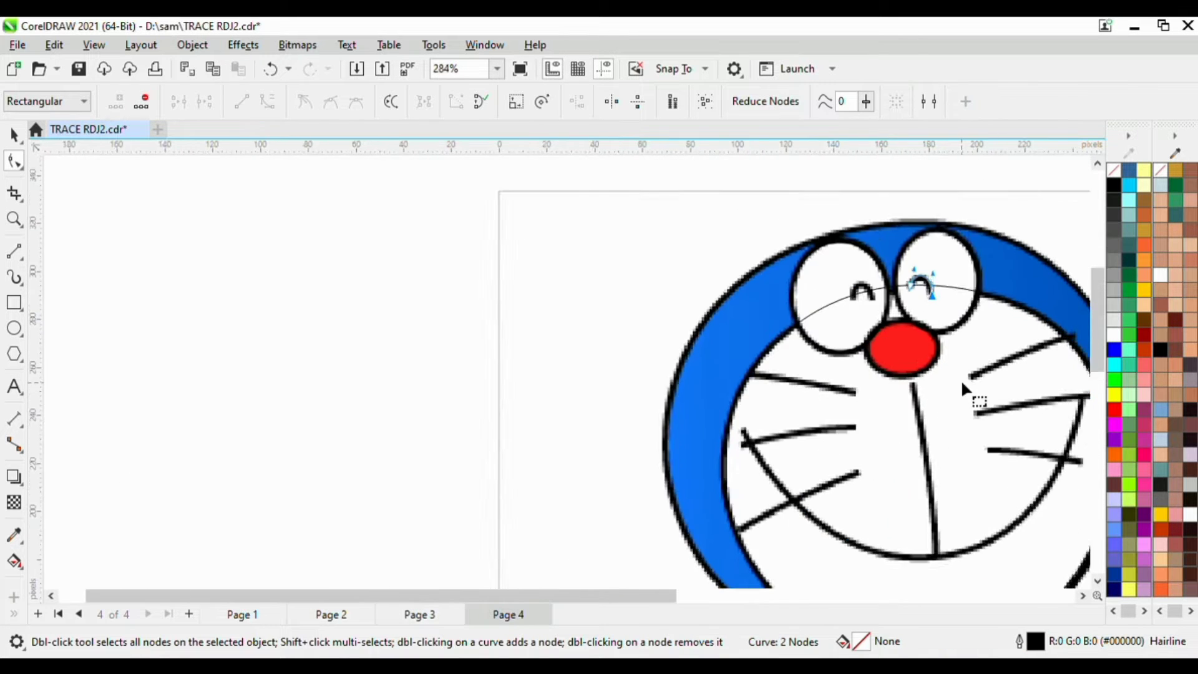
{"action": "left_click", "coordinate": [13, 329]}
{"action": "scroll", "coordinate": [827, 310], "scroll_direction": "up", "scroll_amount": 1}
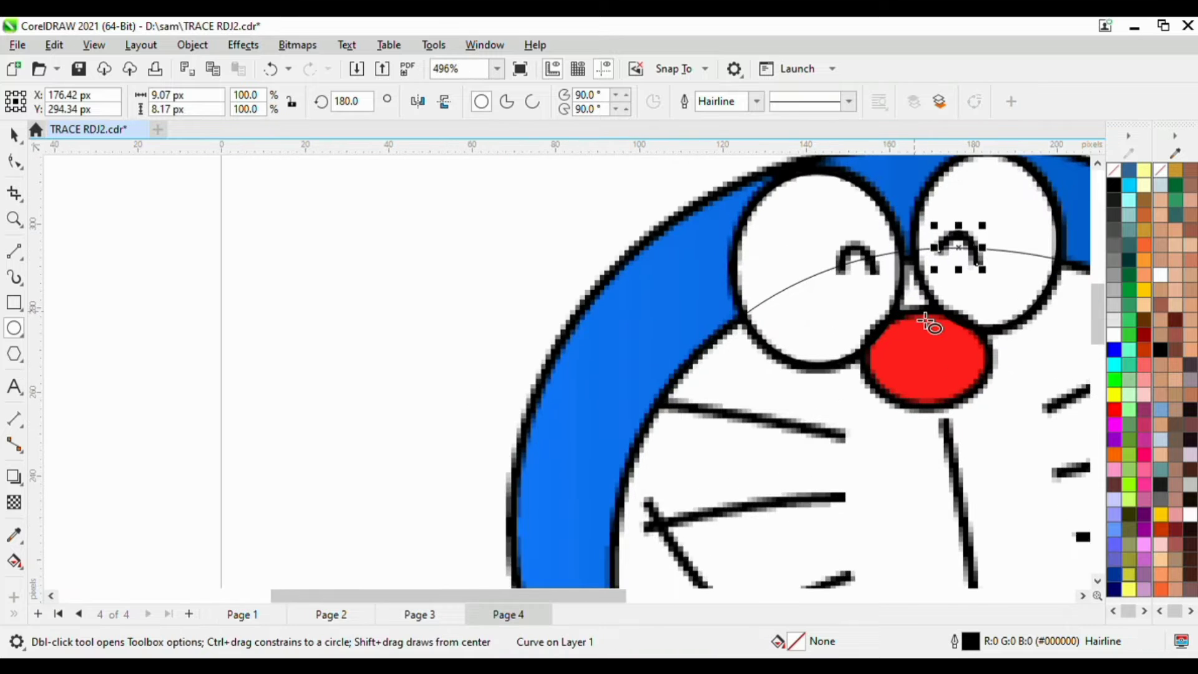
{"action": "left_click_drag", "start_coordinate": [886, 326], "coordinate": [1001, 414]}
{"action": "scroll", "coordinate": [962, 351], "scroll_direction": "up", "scroll_amount": 1}
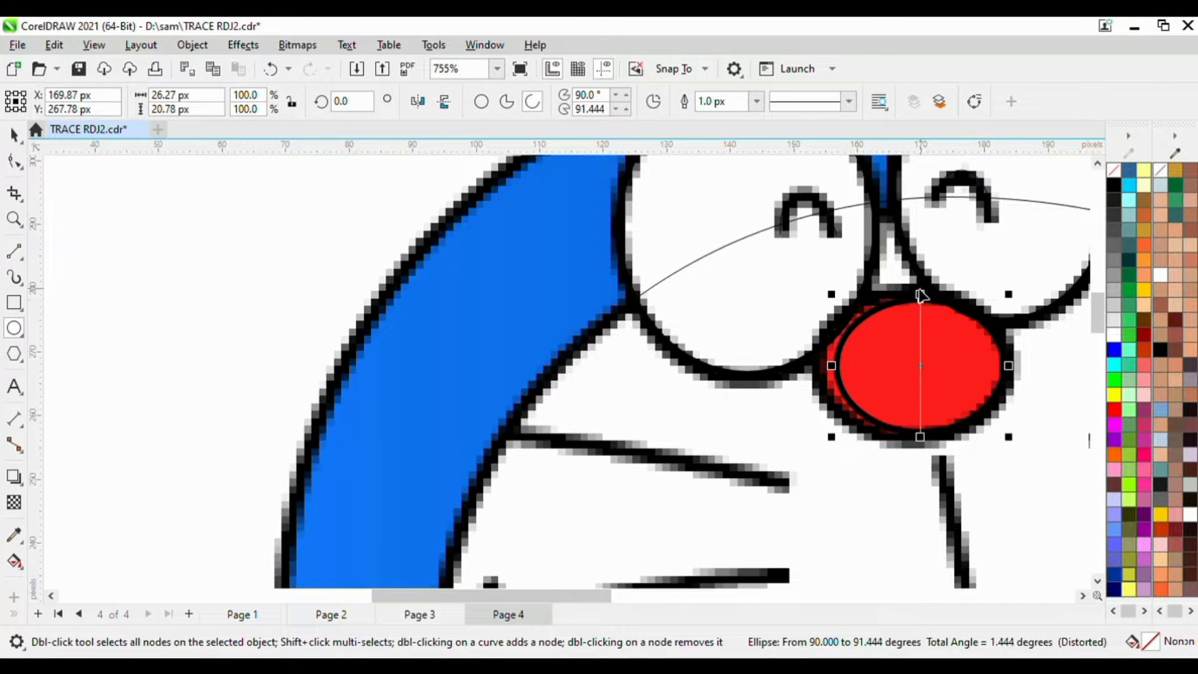
{"action": "key", "text": "ctrl+z"}
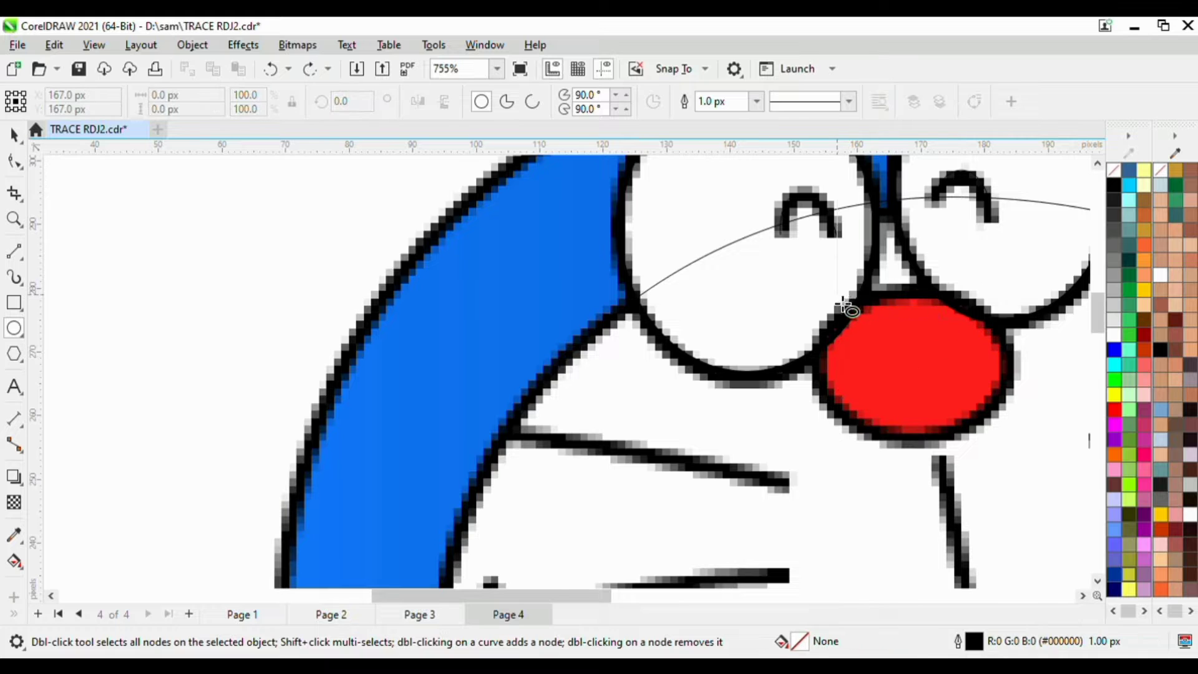
Draw an ellipse over the red nose and stretch it to about 29 by 25 px to fit the nose outline
{"action": "left_click_drag", "start_coordinate": [844, 306], "coordinate": [1017, 463]}
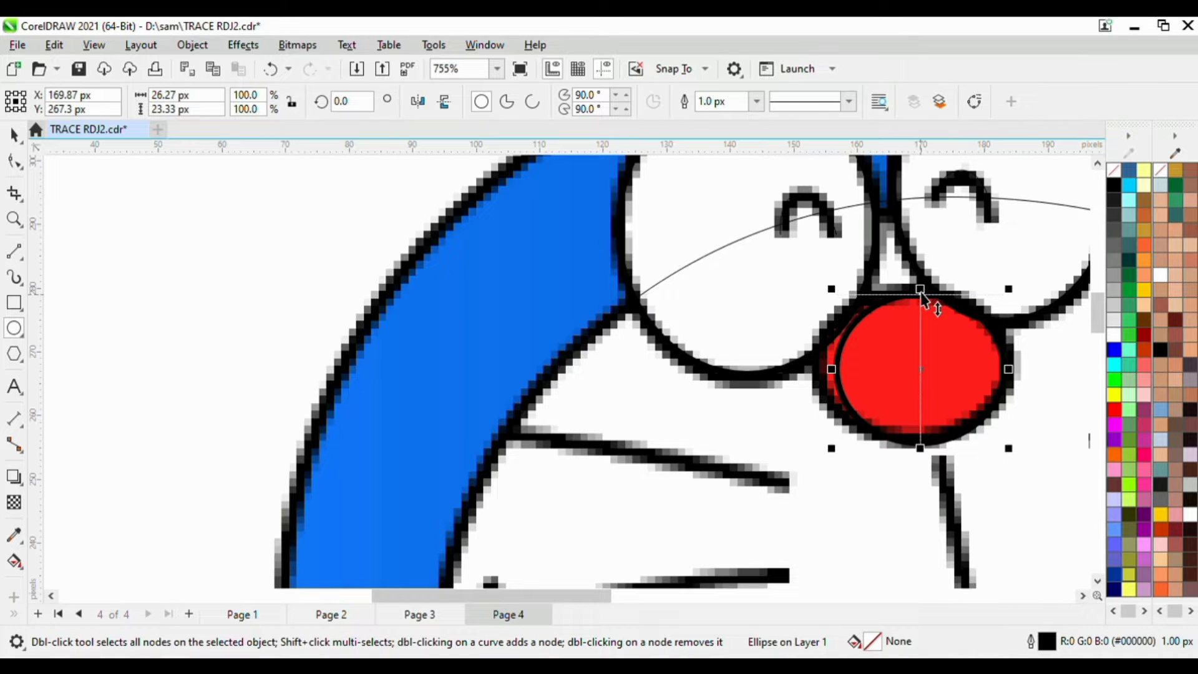
{"action": "left_click_drag", "start_coordinate": [921, 291], "coordinate": [922, 280]}
{"action": "left_click_drag", "start_coordinate": [837, 369], "coordinate": [817, 369]}
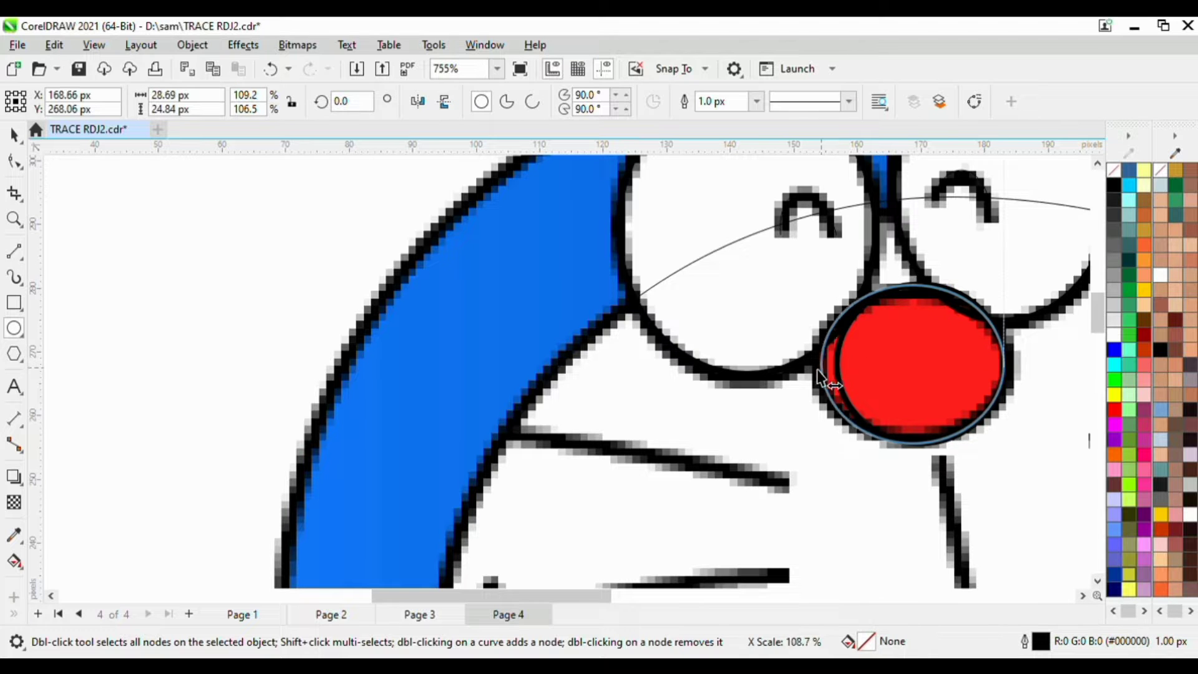
{"action": "scroll", "coordinate": [879, 337], "scroll_direction": "down", "scroll_amount": 4}
{"action": "scroll", "coordinate": [955, 475], "scroll_direction": "down", "scroll_amount": 4}
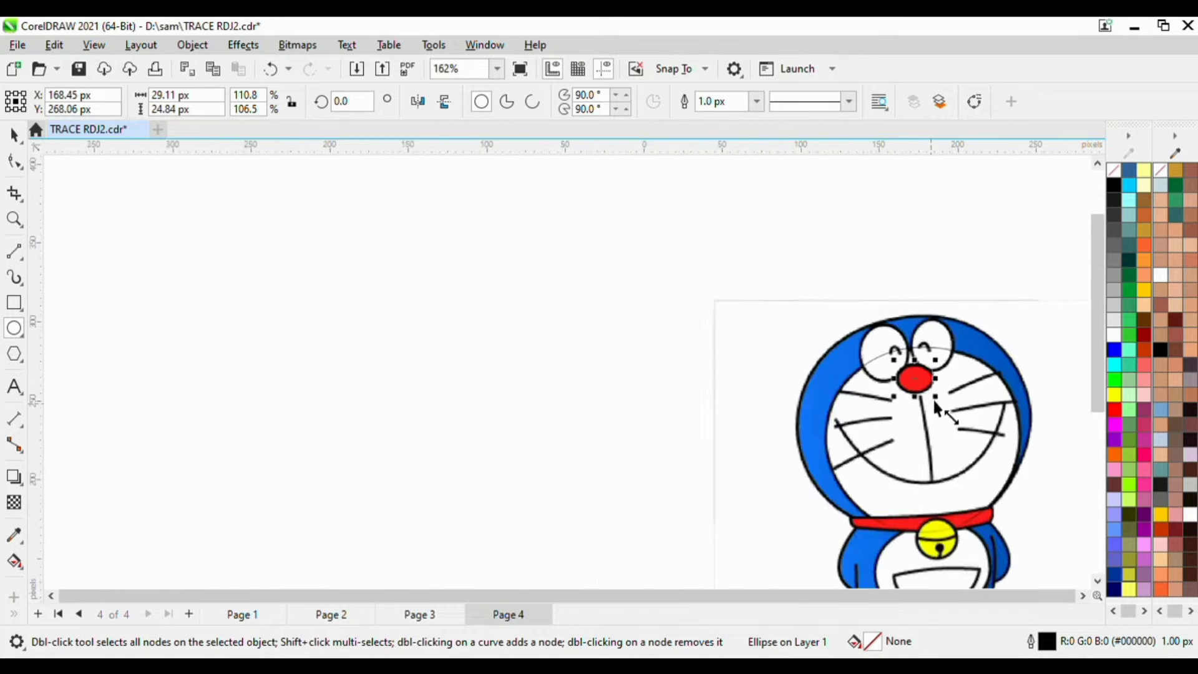
Draw two-point lines over the three right whiskers, the upper about 41 px wide and the middle about 53 px wide
{"action": "scroll", "coordinate": [986, 415], "scroll_direction": "up", "scroll_amount": 4}
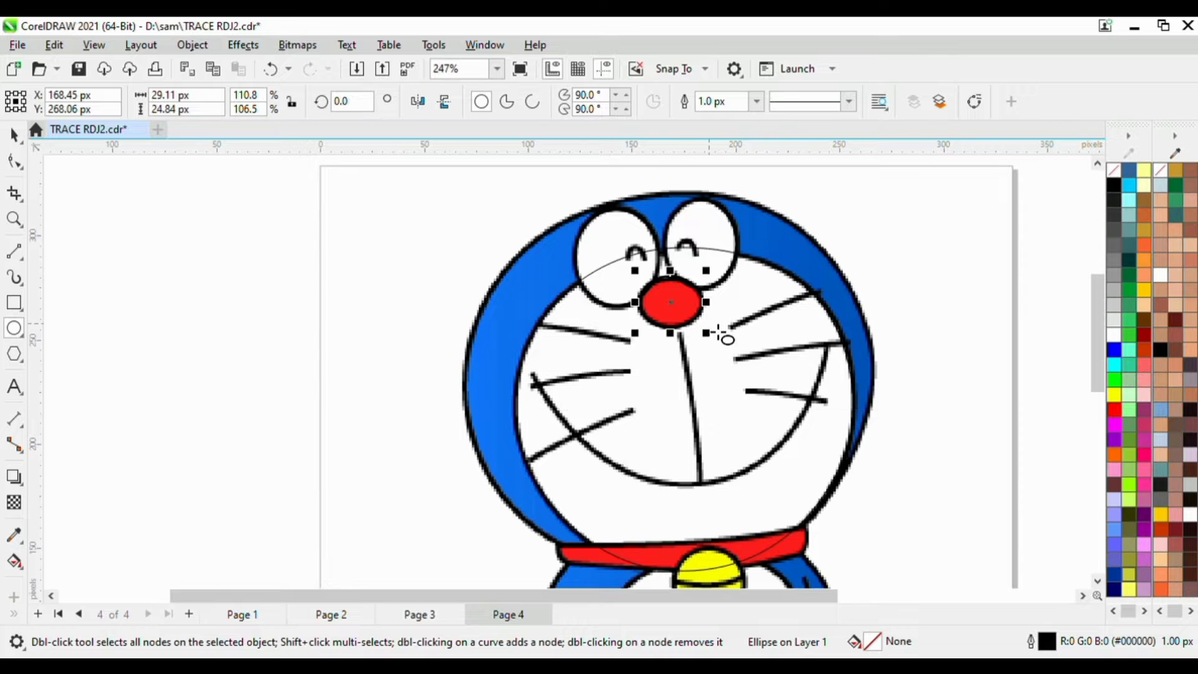
{"action": "scroll", "coordinate": [724, 328], "scroll_direction": "up", "scroll_amount": 1}
{"action": "left_click", "coordinate": [13, 252]}
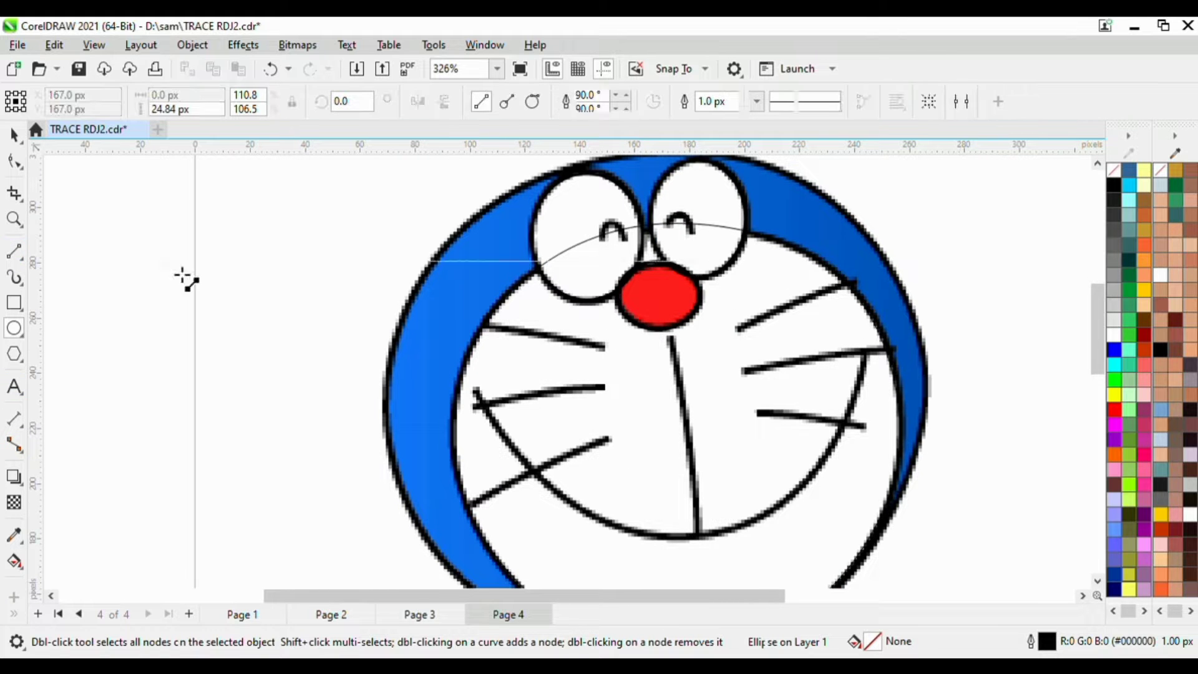
{"action": "scroll", "coordinate": [747, 362], "scroll_direction": "up", "scroll_amount": 2}
{"action": "left_click_drag", "start_coordinate": [716, 345], "coordinate": [874, 272]}
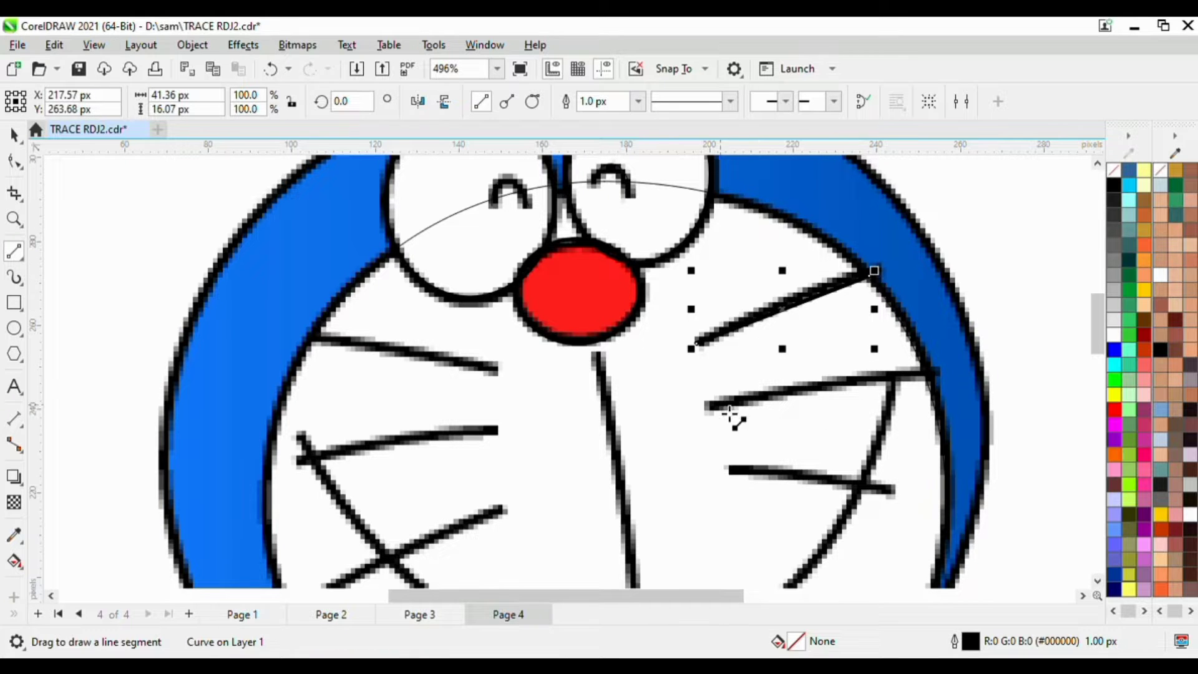
{"action": "left_click_drag", "start_coordinate": [729, 412], "coordinate": [945, 390]}
{"action": "scroll", "coordinate": [890, 459], "scroll_direction": "down", "scroll_amount": 3}
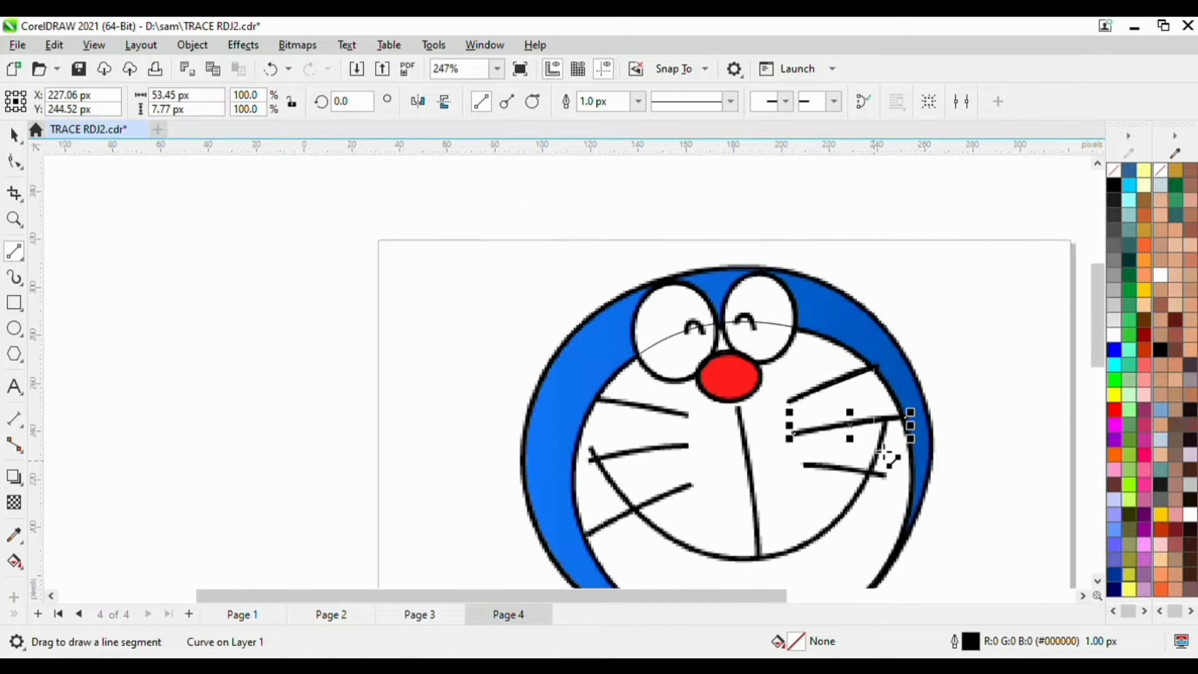
{"action": "scroll", "coordinate": [890, 458], "scroll_direction": "down", "scroll_amount": 1}
{"action": "scroll", "coordinate": [878, 468], "scroll_direction": "up", "scroll_amount": 2}
{"action": "mouse_move", "coordinate": [802, 409]}
{"action": "left_mouse_down"}
{"action": "mouse_move", "coordinate": [982, 447]}
{"action": "mouse_move", "coordinate": [968, 432]}
{"action": "left_mouse_up"}
Draw a two-point line about 72 px long from below the nose down to the bottom of the mouth
{"action": "scroll", "coordinate": [869, 356], "scroll_direction": "down", "scroll_amount": 3}
{"action": "scroll", "coordinate": [839, 368], "scroll_direction": "up", "scroll_amount": 3}
{"action": "left_click_drag", "start_coordinate": [837, 367], "coordinate": [872, 547]}
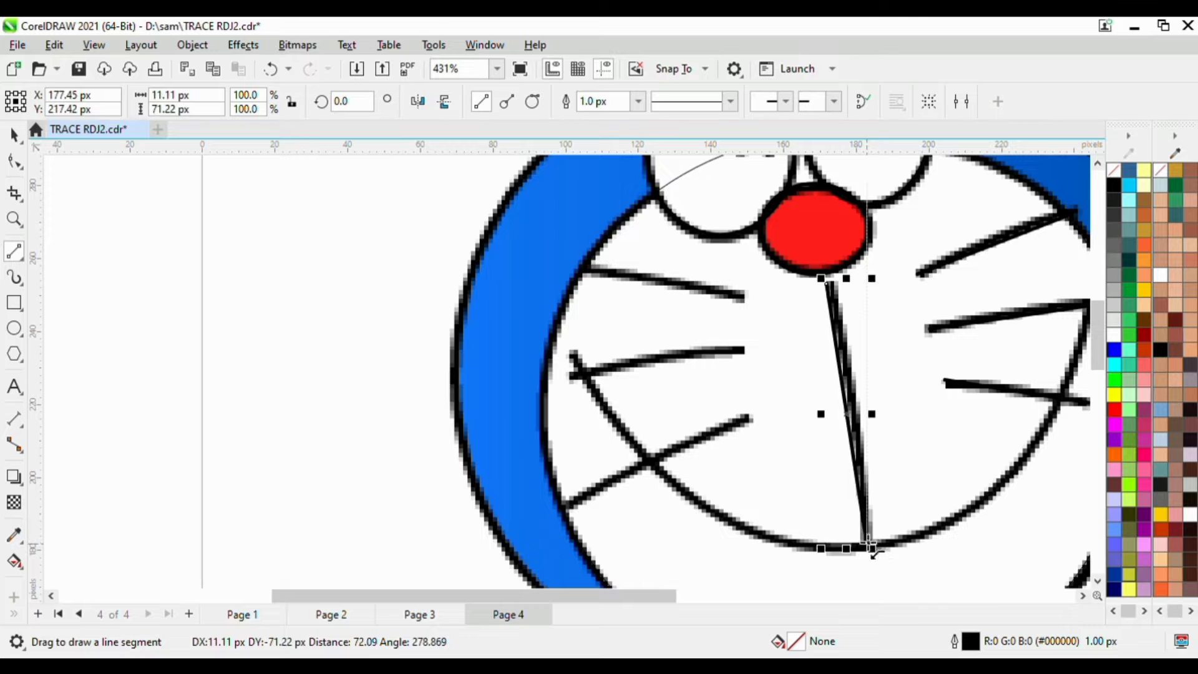
Draw two-point lines over the three left whiskers, the lower about 56 px long and the others about 46 to 48 px wide
{"action": "left_click_drag", "start_coordinate": [745, 431], "coordinate": [754, 416]}
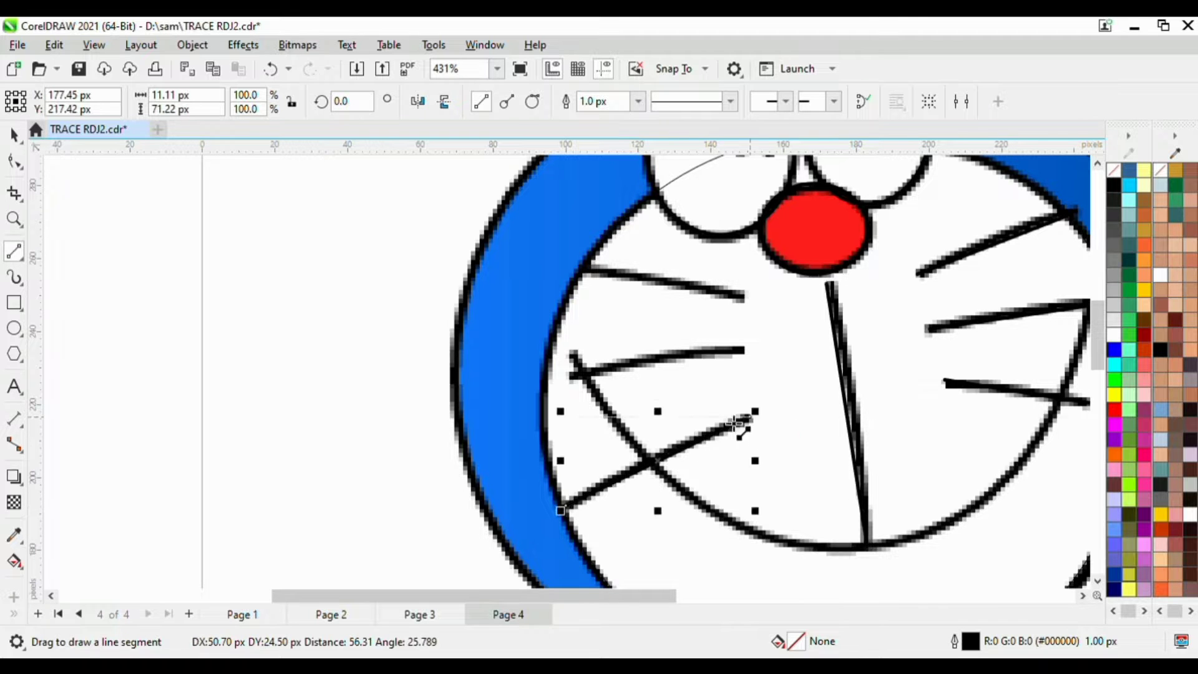
{"action": "left_click_drag", "start_coordinate": [569, 377], "coordinate": [747, 354]}
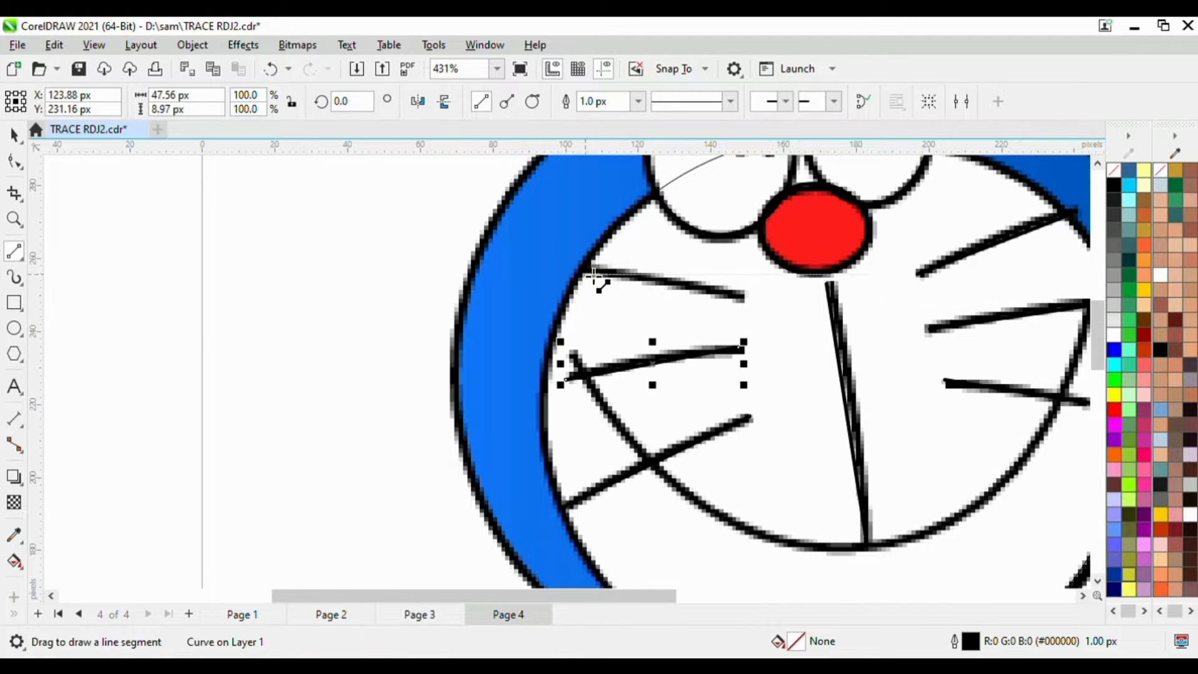
{"action": "left_click_drag", "start_coordinate": [590, 271], "coordinate": [752, 301]}
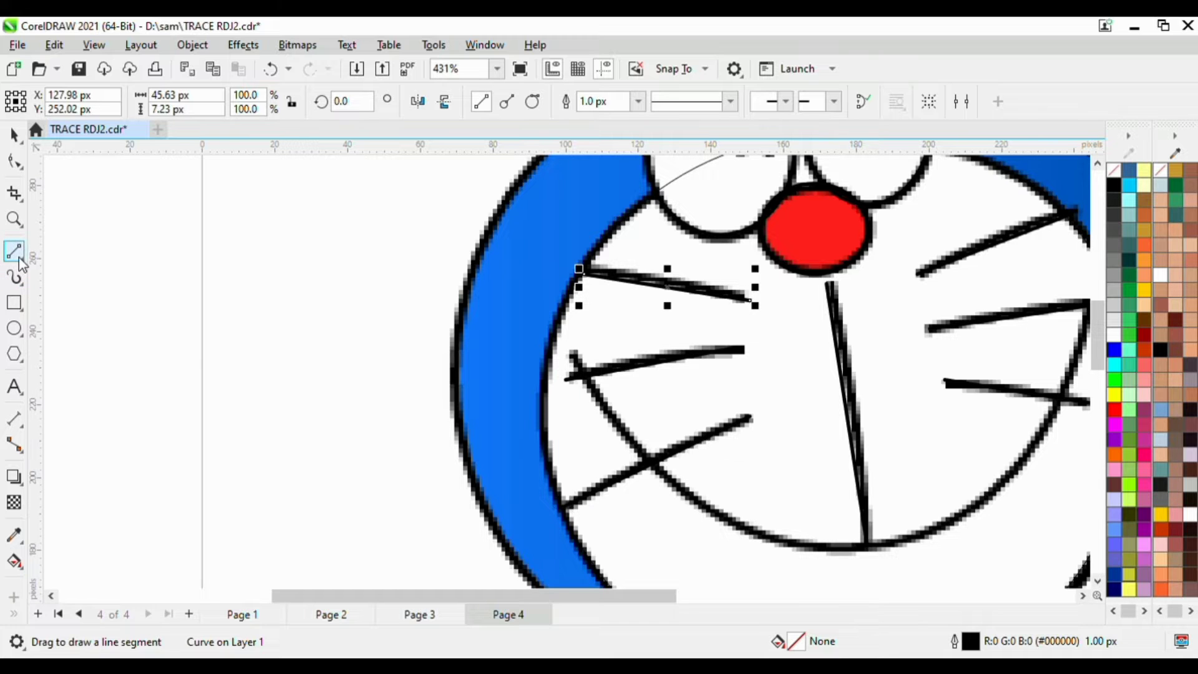
Draw a two-point line about 146 px wide between the left and right ends of the mouth
{"action": "left_click_drag", "start_coordinate": [568, 348], "coordinate": [983, 321]}
{"action": "scroll", "coordinate": [784, 406], "scroll_direction": "down", "scroll_amount": 4}
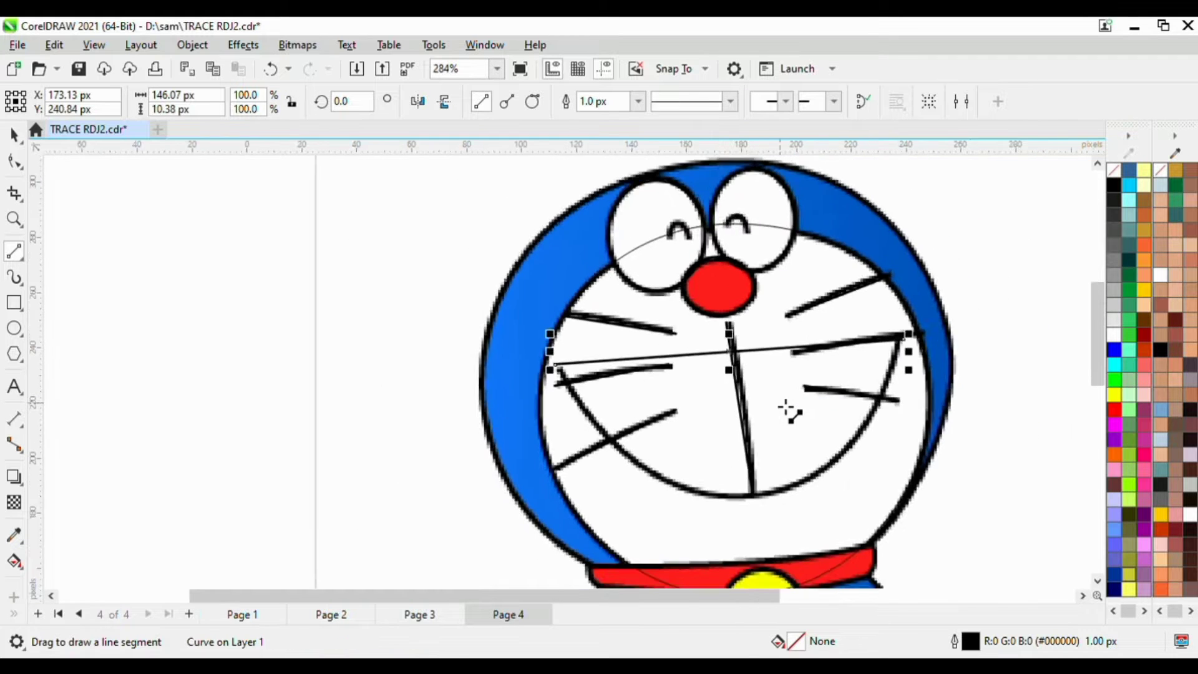
{"action": "scroll", "coordinate": [792, 365], "scroll_direction": "up", "scroll_amount": 4}
{"action": "scroll", "coordinate": [788, 387], "scroll_direction": "down", "scroll_amount": 4}
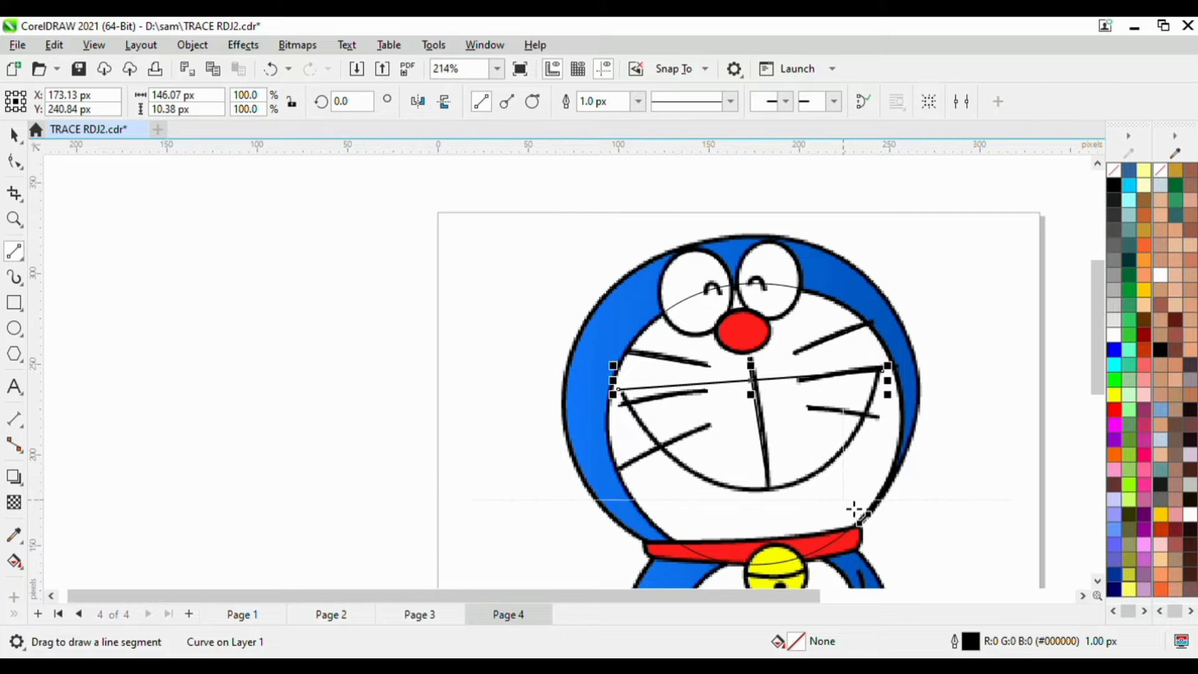
Convert the mouth line to a curve, add a middle node and move that node to the mouth's lowest point
{"action": "key", "text": "F10"}
{"action": "scroll", "coordinate": [777, 455], "scroll_direction": "up", "scroll_amount": 3}
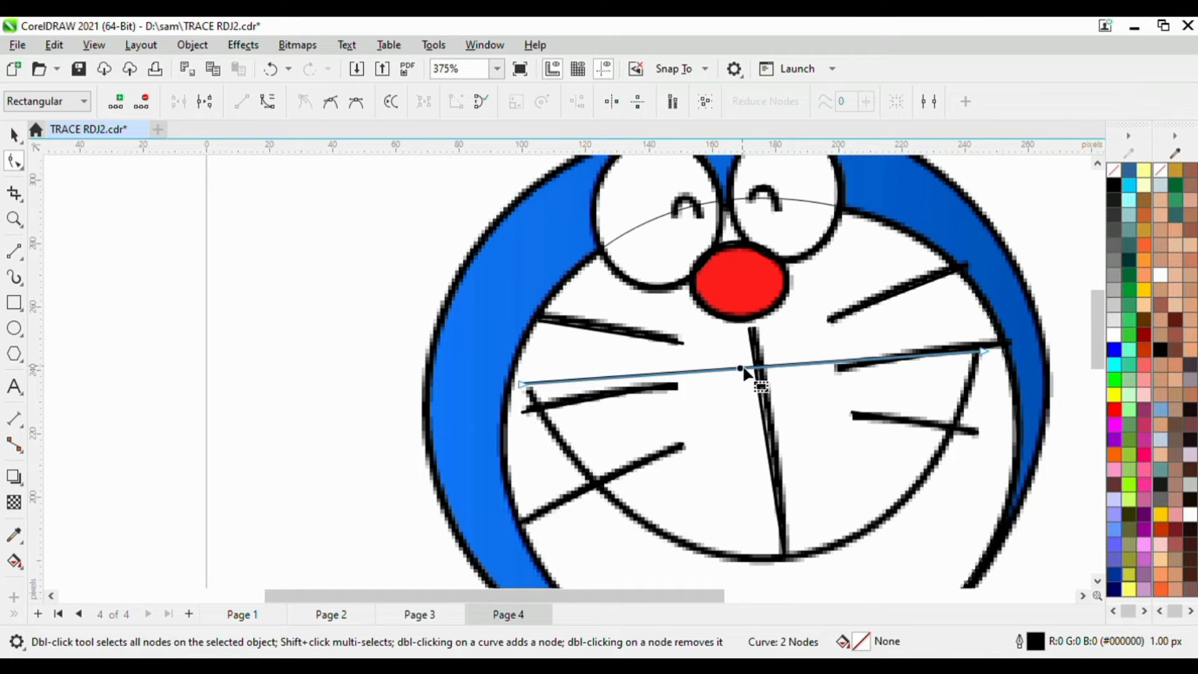
{"action": "left_click", "coordinate": [268, 103]}
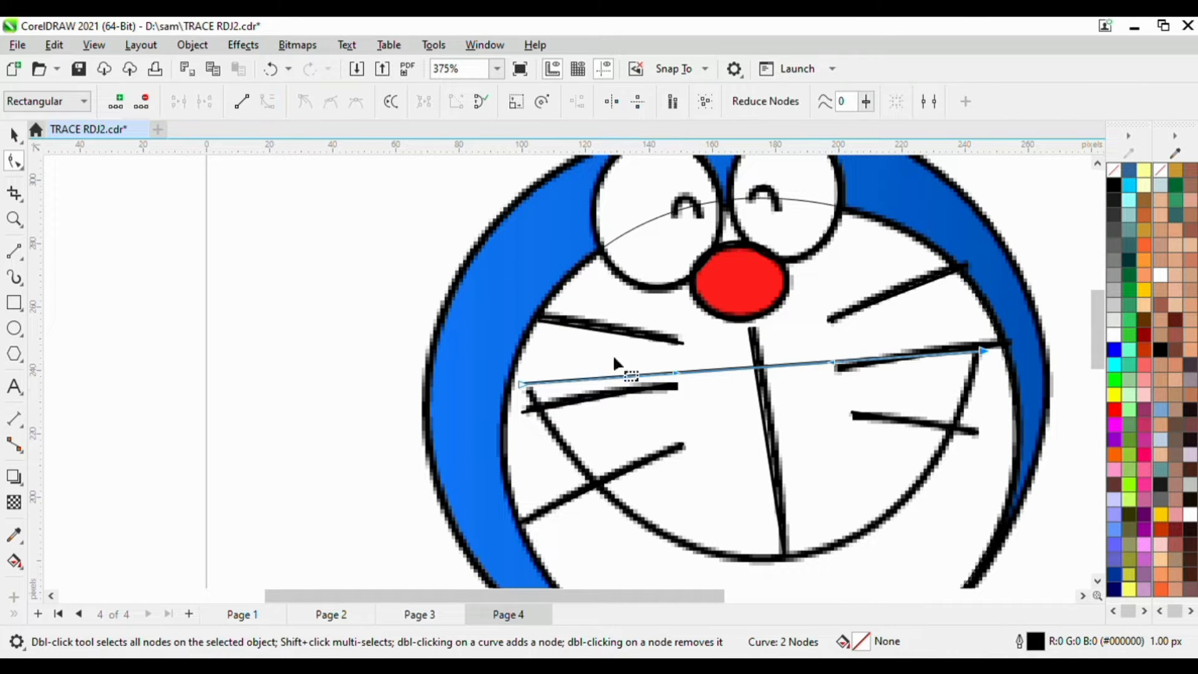
{"action": "double_click", "coordinate": [752, 371]}
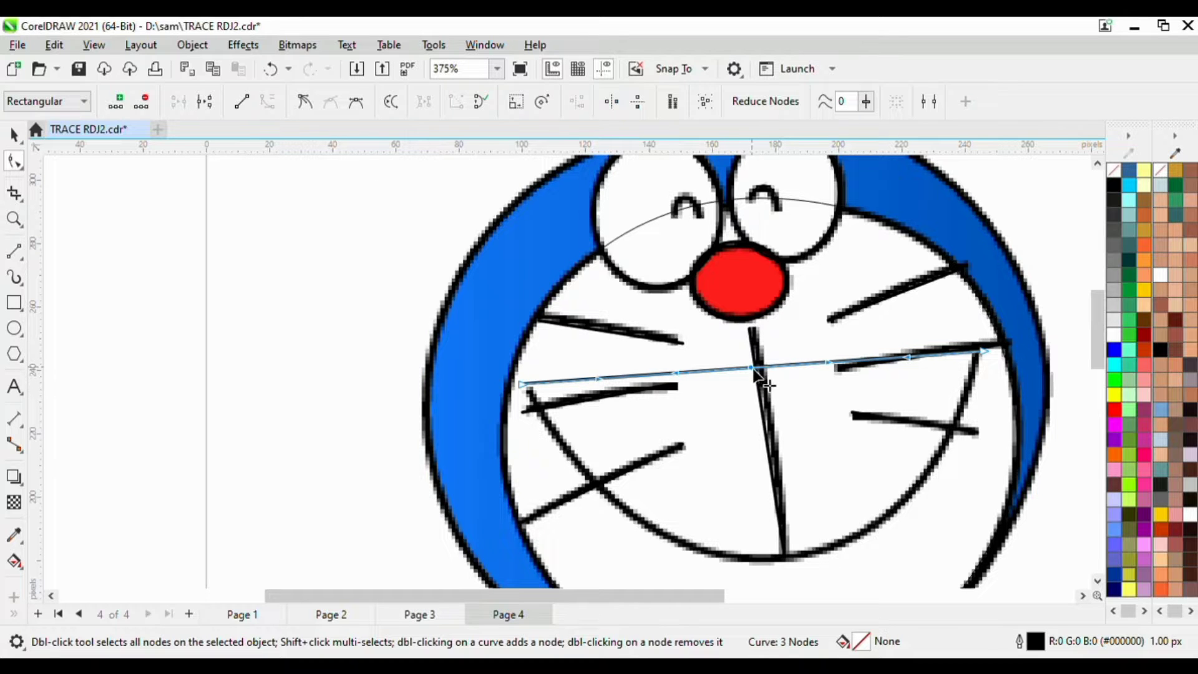
{"action": "left_click_drag", "start_coordinate": [755, 373], "coordinate": [780, 570]}
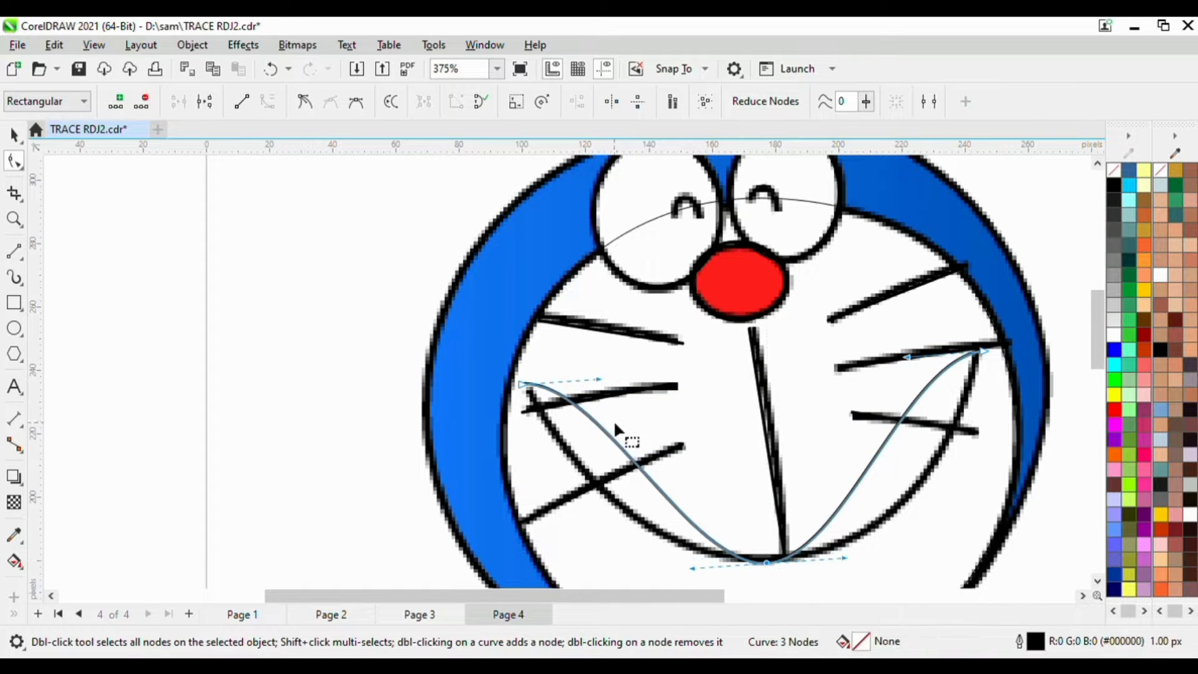
Adjust the mouth curve's left end node and handles so its left half follows the drawn smile
{"action": "left_click_drag", "start_coordinate": [598, 382], "coordinate": [580, 499]}
{"action": "scroll", "coordinate": [528, 393], "scroll_direction": "up", "scroll_amount": 3}
{"action": "left_click_drag", "start_coordinate": [518, 426], "coordinate": [530, 401]}
{"action": "scroll", "coordinate": [530, 401], "scroll_direction": "down", "scroll_amount": 2}
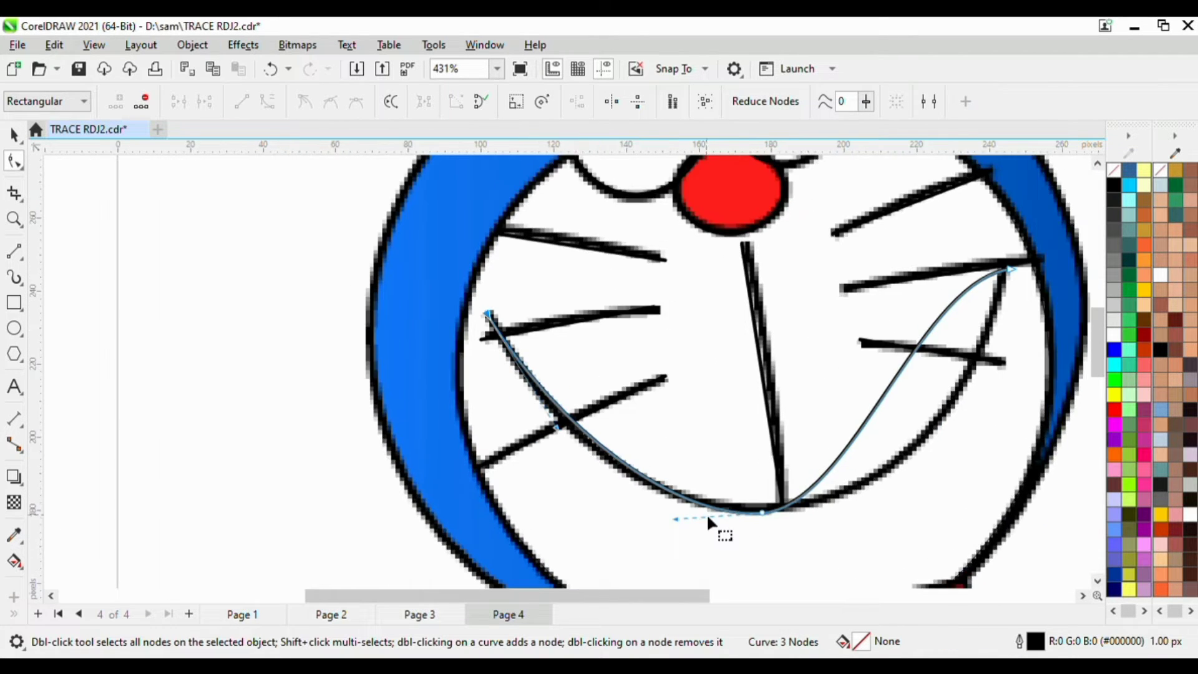
{"action": "scroll", "coordinate": [707, 513], "scroll_direction": "up", "scroll_amount": 1}
{"action": "left_click_drag", "start_coordinate": [672, 519], "coordinate": [646, 511]}
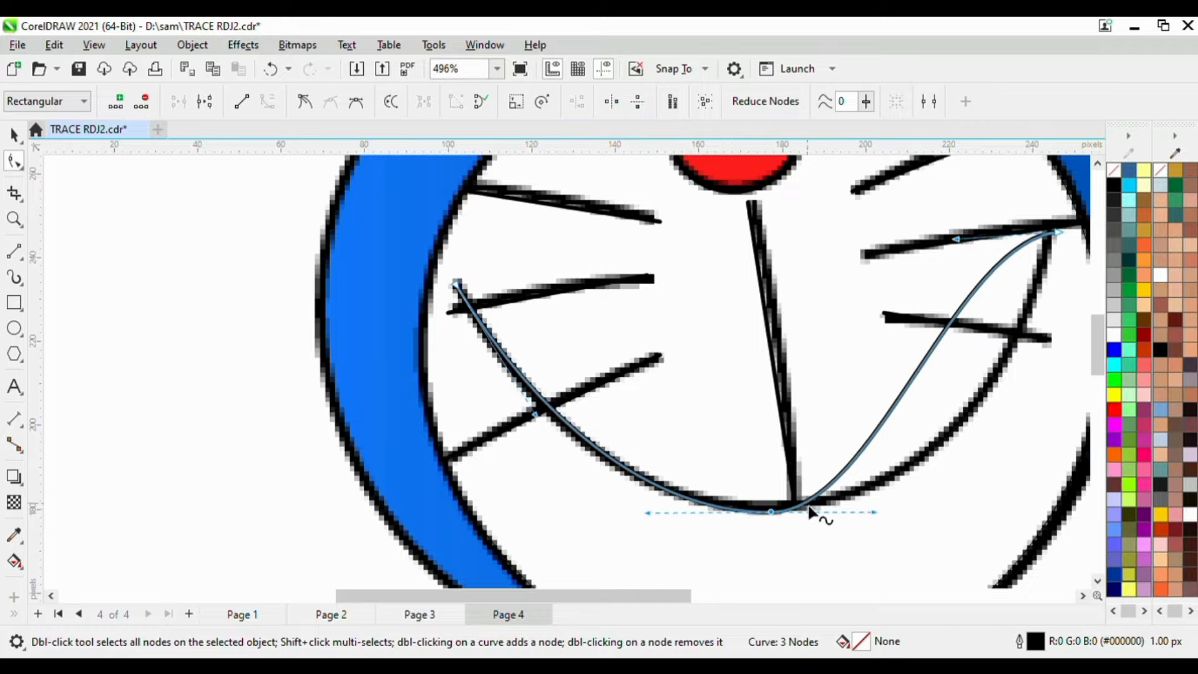
Adjust the mouth curve's handles and right end node so its right half follows the drawn smile
{"action": "left_click", "coordinate": [771, 512]}
{"action": "left_click_drag", "start_coordinate": [878, 513], "coordinate": [968, 490]}
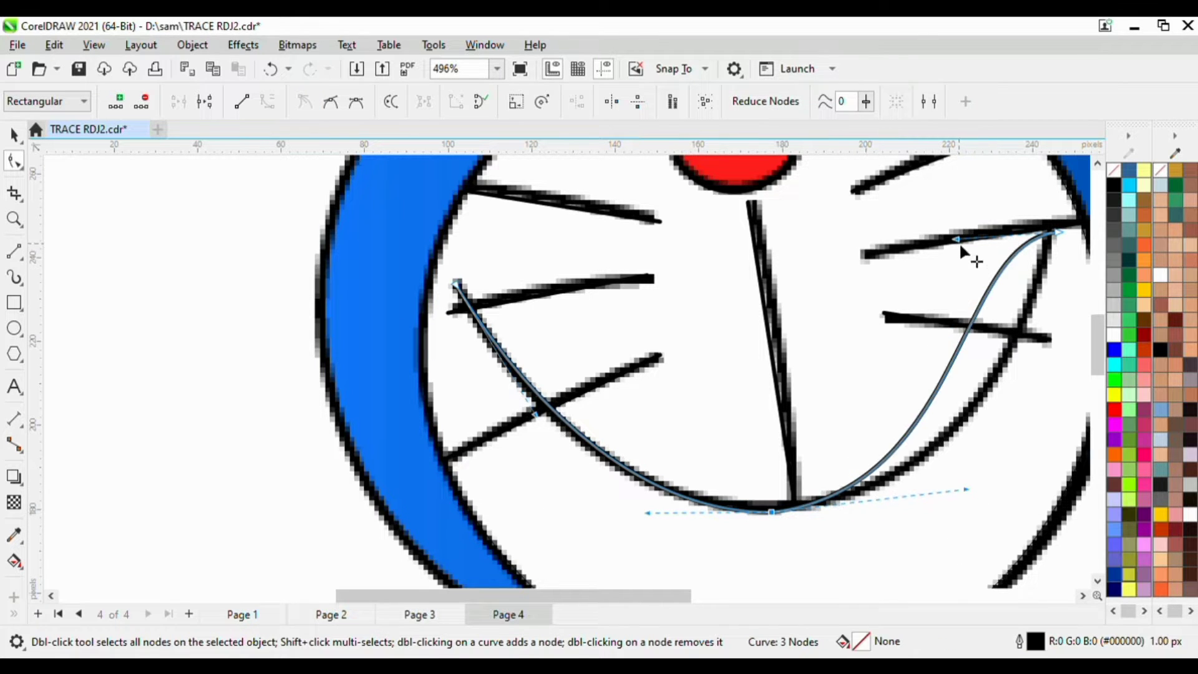
{"action": "left_click_drag", "start_coordinate": [955, 242], "coordinate": [999, 373]}
{"action": "scroll", "coordinate": [1065, 250], "scroll_direction": "up", "scroll_amount": 2}
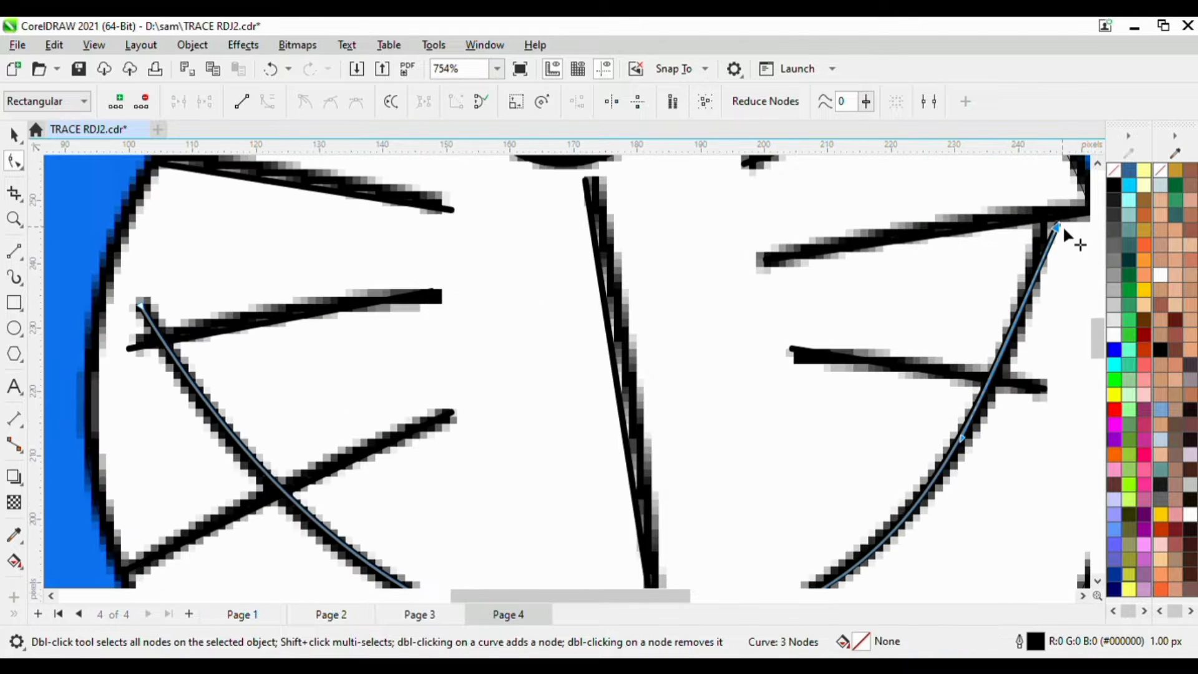
{"action": "left_click_drag", "start_coordinate": [1063, 243], "coordinate": [1061, 247]}
{"action": "scroll", "coordinate": [1043, 278], "scroll_direction": "down", "scroll_amount": 2}
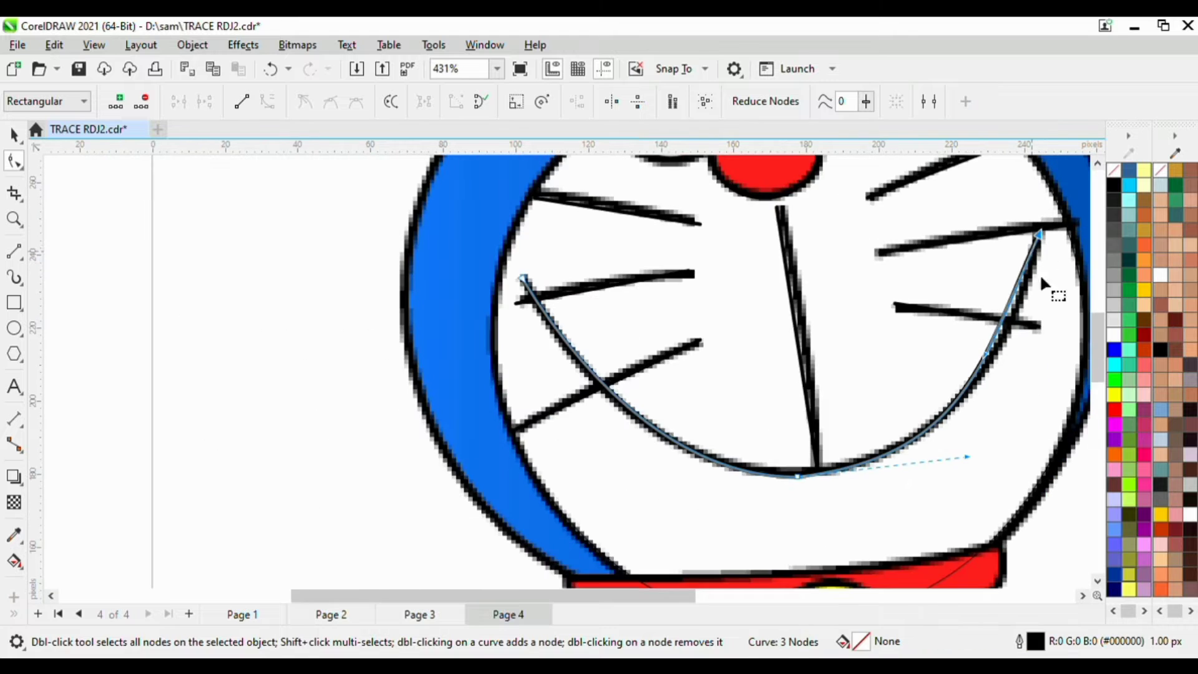
{"action": "scroll", "coordinate": [997, 353], "scroll_direction": "up", "scroll_amount": 1}
{"action": "left_click_drag", "start_coordinate": [975, 370], "coordinate": [996, 358]}
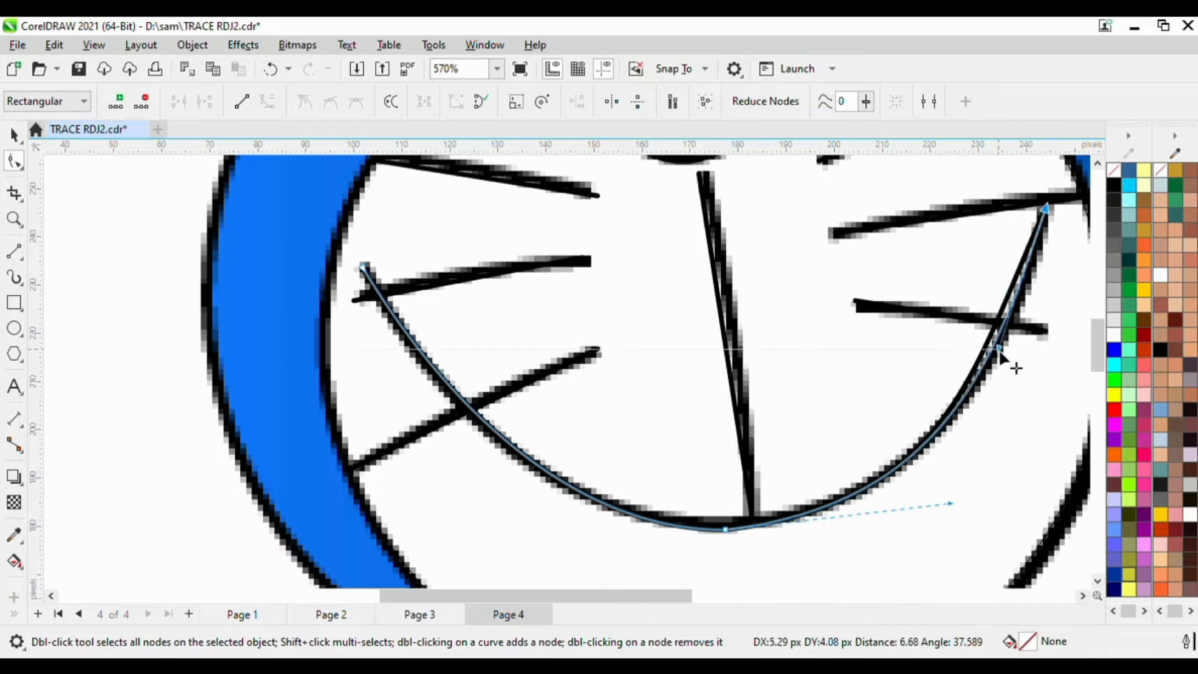
Convert the straight vertical line between the nose and the mouth to a curve
{"action": "scroll", "coordinate": [995, 380], "scroll_direction": "down", "scroll_amount": 5}
{"action": "scroll", "coordinate": [927, 387], "scroll_direction": "up", "scroll_amount": 1}
{"action": "scroll", "coordinate": [926, 387], "scroll_direction": "up", "scroll_amount": 5}
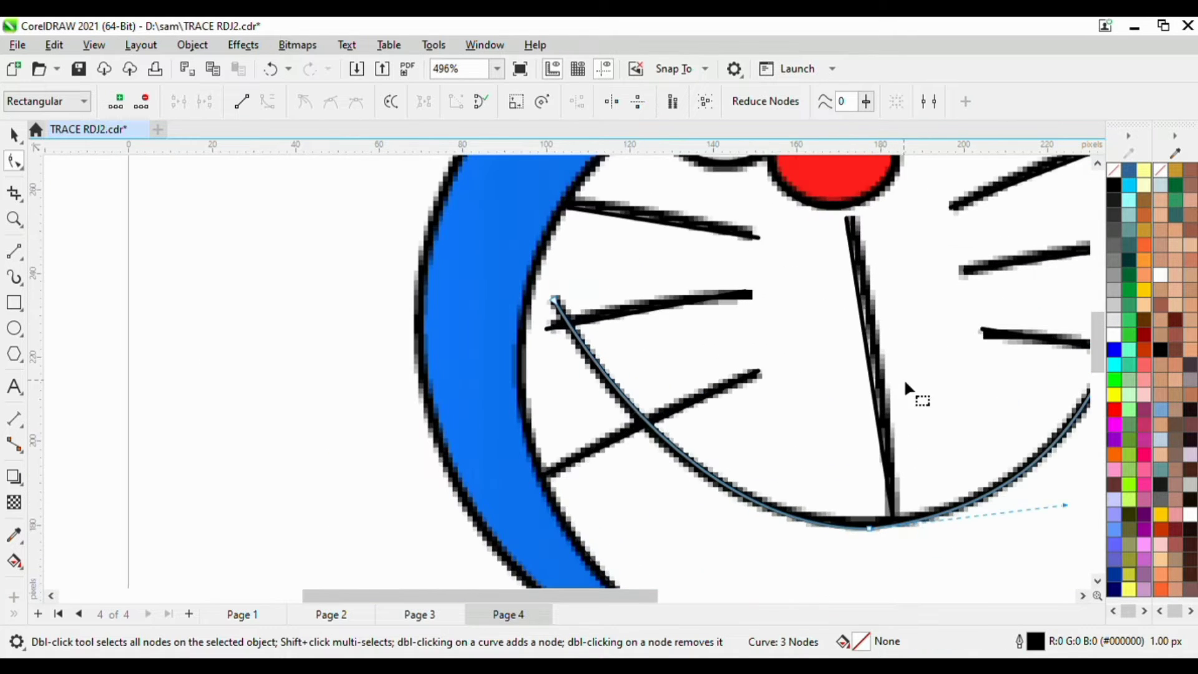
{"action": "left_click", "coordinate": [864, 322]}
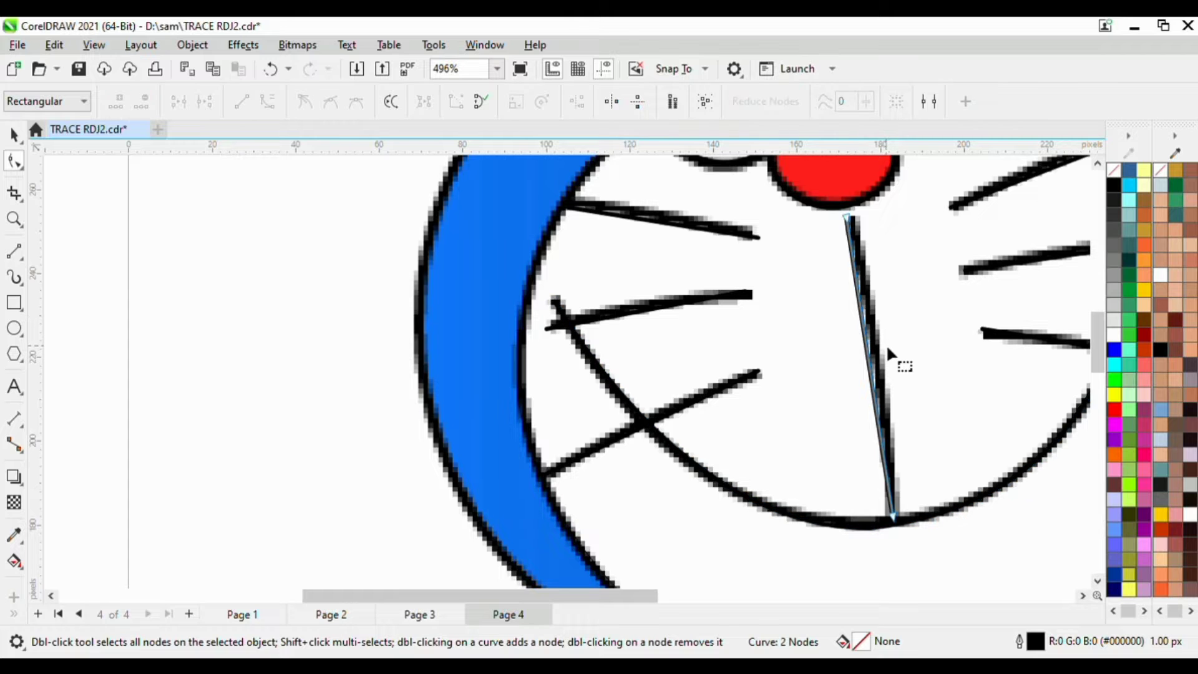
{"action": "scroll", "coordinate": [888, 350], "scroll_direction": "up", "scroll_amount": 2}
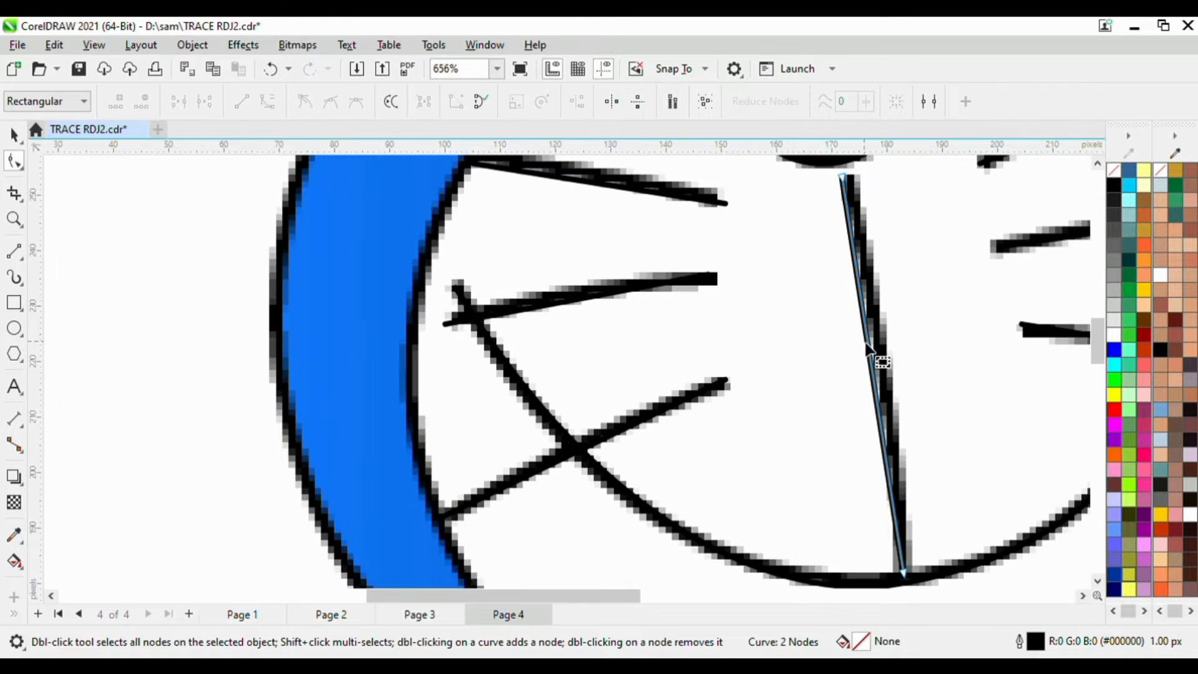
{"action": "left_click", "coordinate": [867, 342]}
{"action": "left_click", "coordinate": [267, 102]}
{"action": "scroll", "coordinate": [869, 319], "scroll_direction": "up", "scroll_amount": 1}
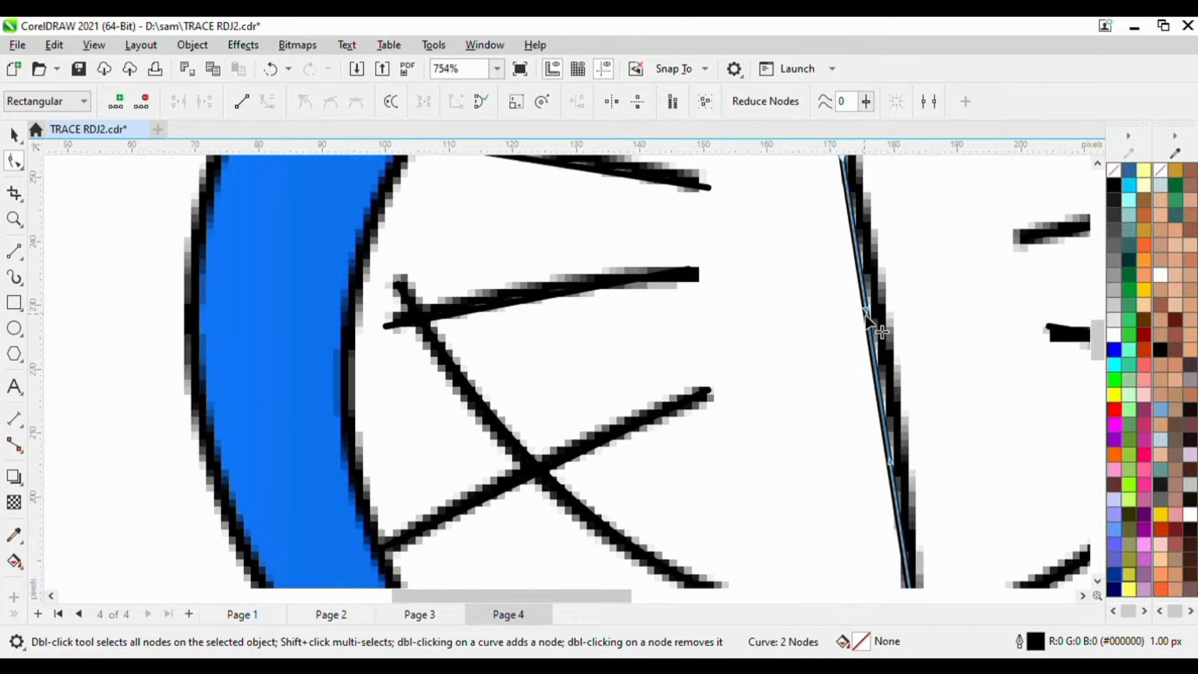
Move the vertical line's upper end node onto the drawn stroke and adjust its handles so it follows the stroke's slight bend
{"action": "scroll", "coordinate": [890, 316], "scroll_direction": "down", "scroll_amount": 2}
{"action": "scroll", "coordinate": [883, 235], "scroll_direction": "up", "scroll_amount": 2}
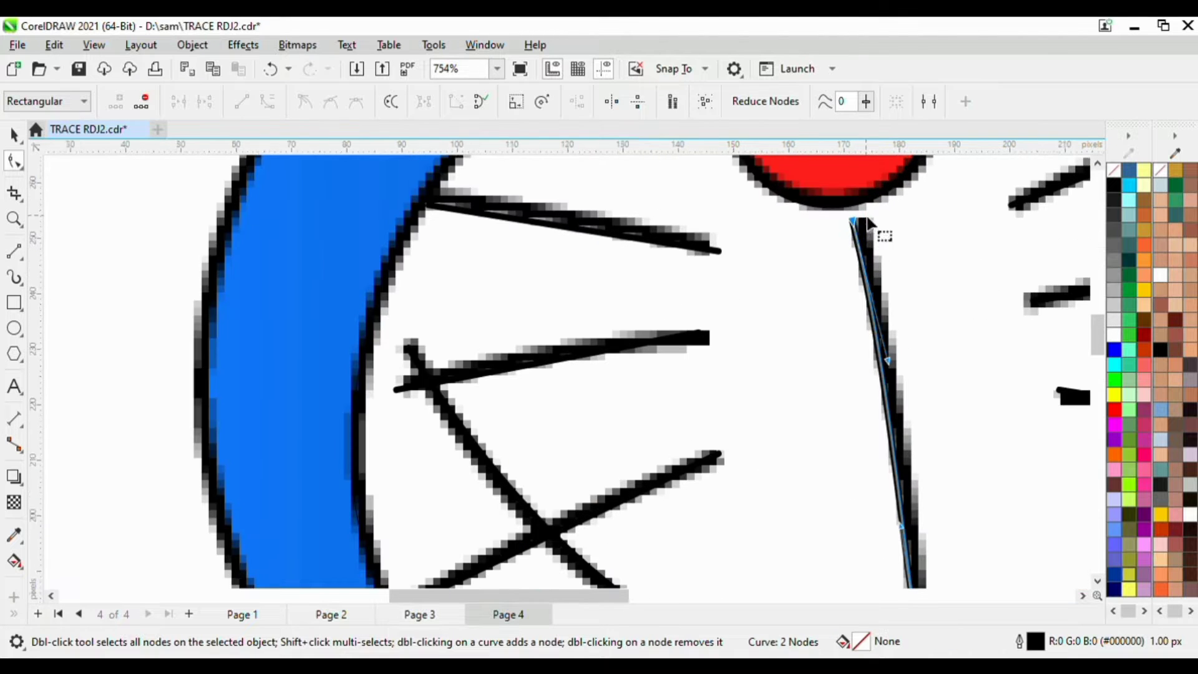
{"action": "left_click", "coordinate": [853, 221]}
{"action": "left_click_drag", "start_coordinate": [855, 221], "coordinate": [861, 223]}
{"action": "scroll", "coordinate": [882, 259], "scroll_direction": "down", "scroll_amount": 6}
{"action": "scroll", "coordinate": [887, 371], "scroll_direction": "up", "scroll_amount": 5}
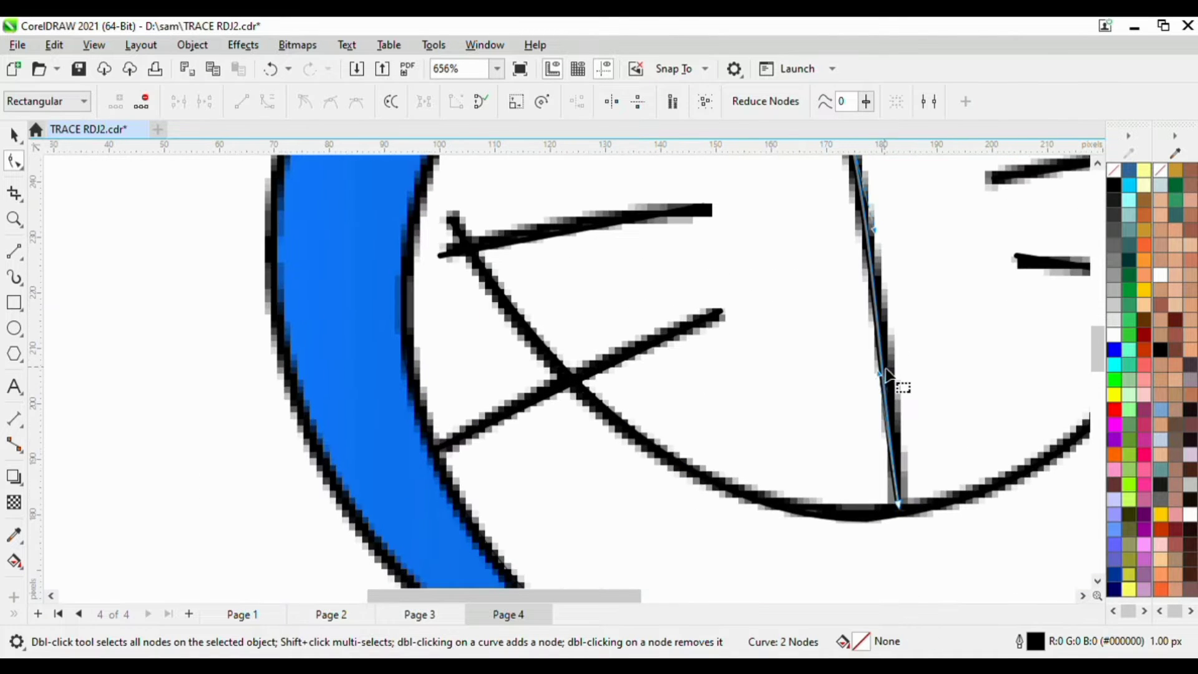
{"action": "left_click_drag", "start_coordinate": [885, 377], "coordinate": [899, 382]}
{"action": "scroll", "coordinate": [893, 339], "scroll_direction": "down", "scroll_amount": 5}
{"action": "scroll", "coordinate": [743, 351], "scroll_direction": "up", "scroll_amount": 4}
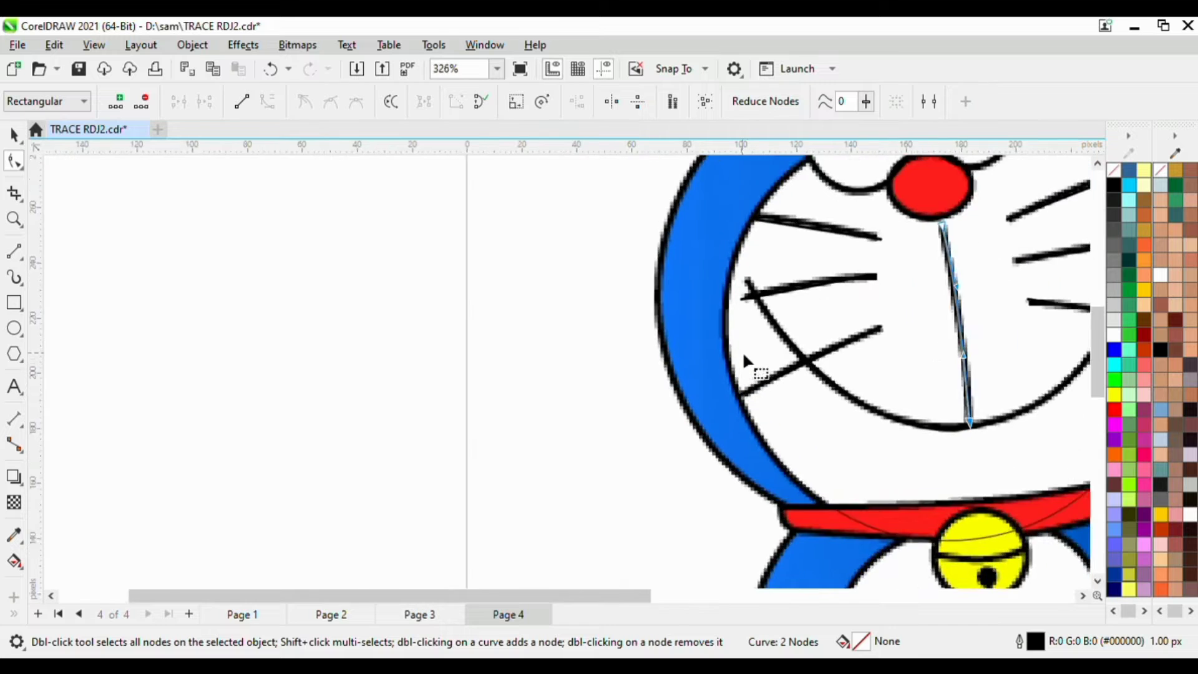
Convert the lower left whisker line to a curve and adjust its handles to match the drawn whisker
{"action": "scroll", "coordinate": [746, 382], "scroll_direction": "up", "scroll_amount": 2}
{"action": "left_click", "coordinate": [843, 382]}
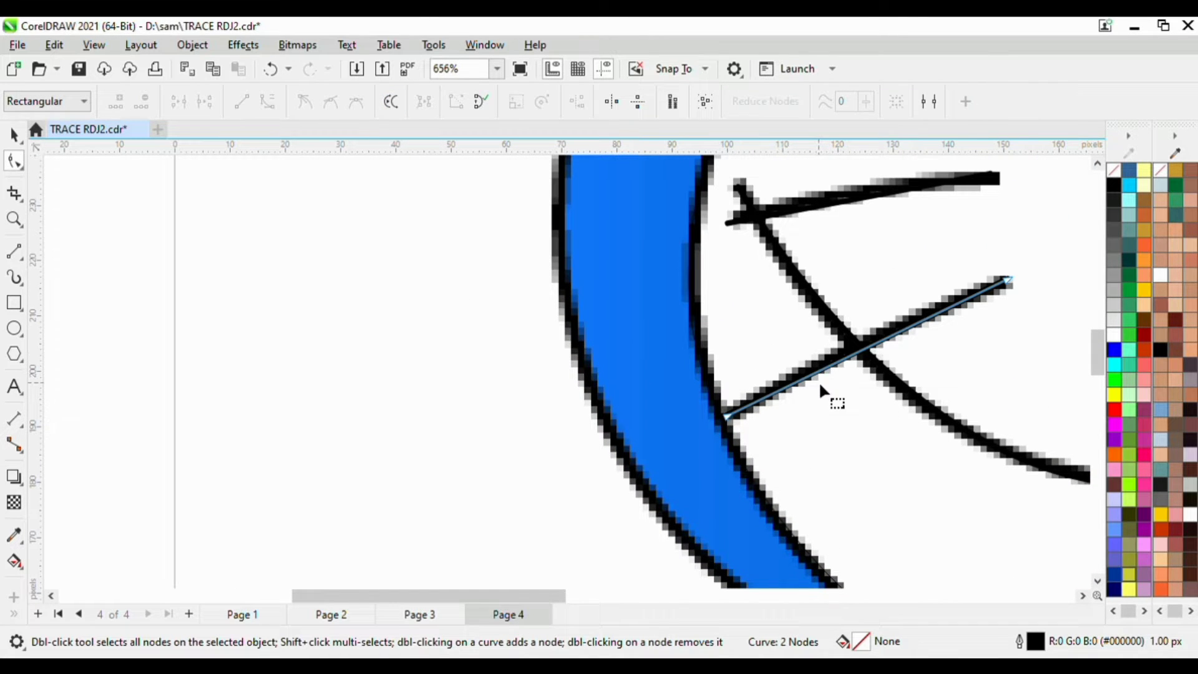
{"action": "left_click", "coordinate": [840, 360]}
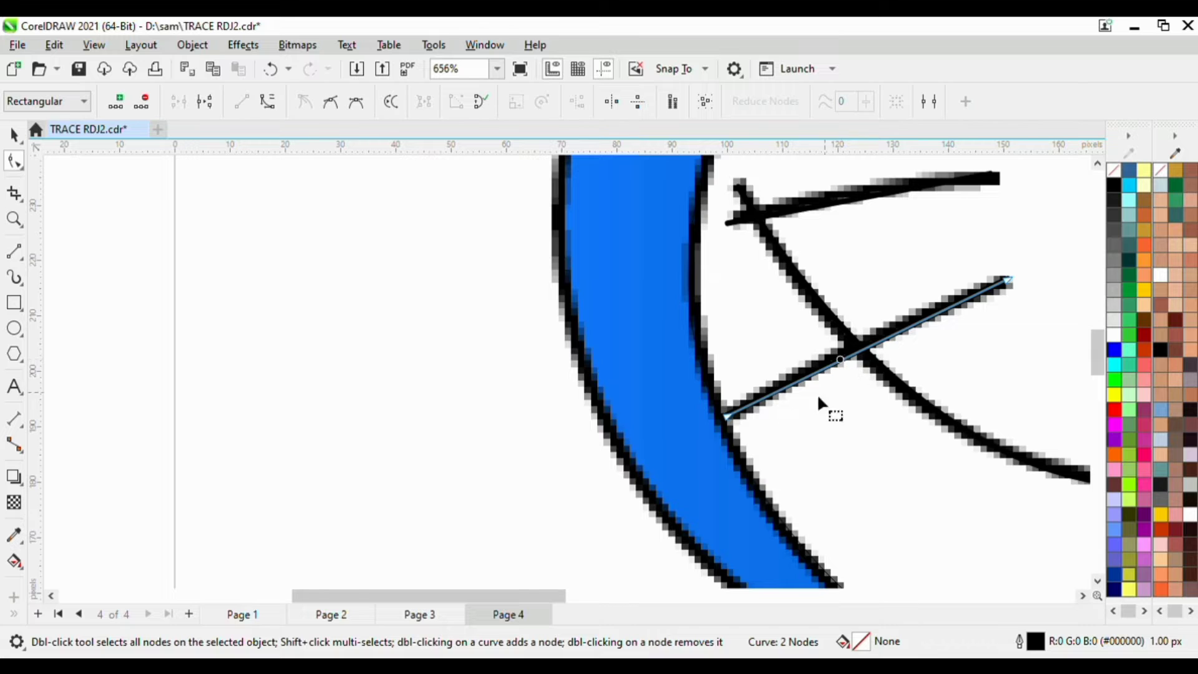
{"action": "left_click", "coordinate": [268, 102]}
{"action": "scroll", "coordinate": [855, 327], "scroll_direction": "up", "scroll_amount": 2}
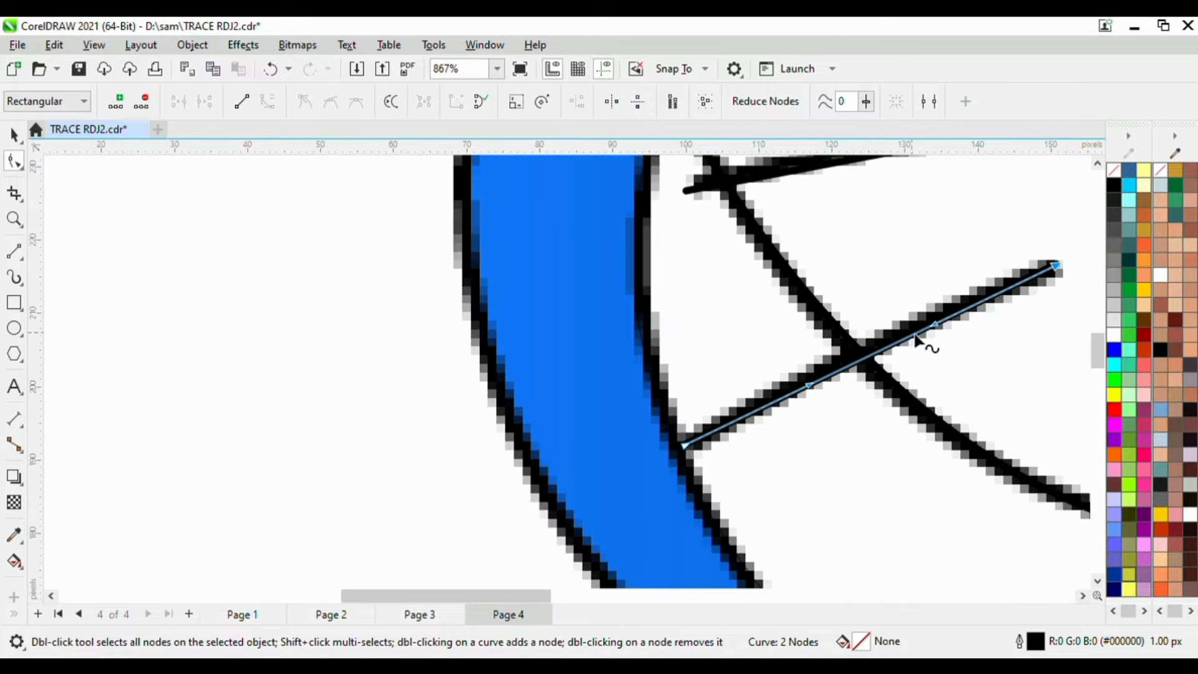
{"action": "mouse_move", "coordinate": [936, 325]}
{"action": "left_mouse_down"}
{"action": "mouse_move", "coordinate": [918, 354]}
{"action": "mouse_move", "coordinate": [817, 393]}
{"action": "mouse_move", "coordinate": [809, 377]}
{"action": "left_mouse_up"}
{"action": "scroll", "coordinate": [809, 376], "scroll_direction": "down", "scroll_amount": 8}
Reposition the middle left whisker line's end nodes onto the ends of the drawn whisker
{"action": "scroll", "coordinate": [840, 343], "scroll_direction": "up", "scroll_amount": 6}
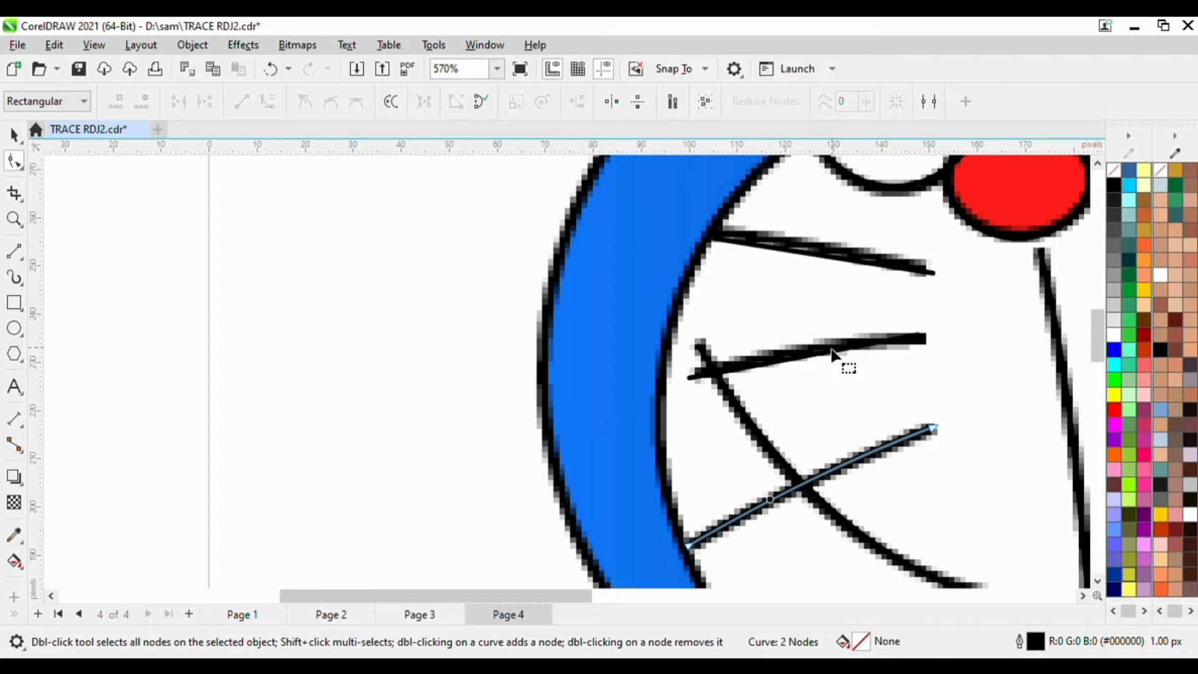
{"action": "left_click", "coordinate": [832, 354]}
{"action": "scroll", "coordinate": [610, 368], "scroll_direction": "up", "scroll_amount": 1}
{"action": "scroll", "coordinate": [749, 413], "scroll_direction": "up", "scroll_amount": 1}
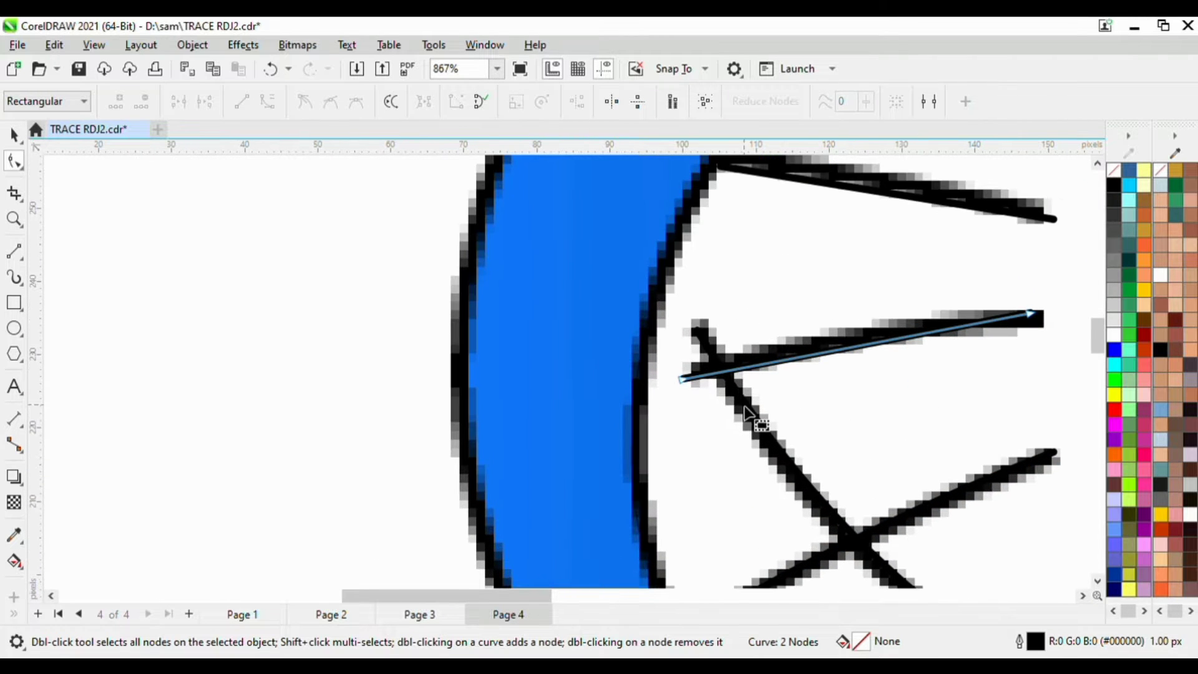
{"action": "left_click_drag", "start_coordinate": [683, 379], "coordinate": [698, 370]}
{"action": "scroll", "coordinate": [1046, 315], "scroll_direction": "up", "scroll_amount": 1}
{"action": "mouse_move", "coordinate": [1029, 322]}
{"action": "left_mouse_down"}
{"action": "mouse_move", "coordinate": [1054, 334]}
{"action": "mouse_move", "coordinate": [1028, 348]}
{"action": "left_mouse_up"}
{"action": "scroll", "coordinate": [824, 319], "scroll_direction": "down", "scroll_amount": 3}
Convert the middle left whisker line to a curve and bend it along the drawn whisker
{"action": "left_click", "coordinate": [267, 103]}
{"action": "scroll", "coordinate": [728, 321], "scroll_direction": "up", "scroll_amount": 2}
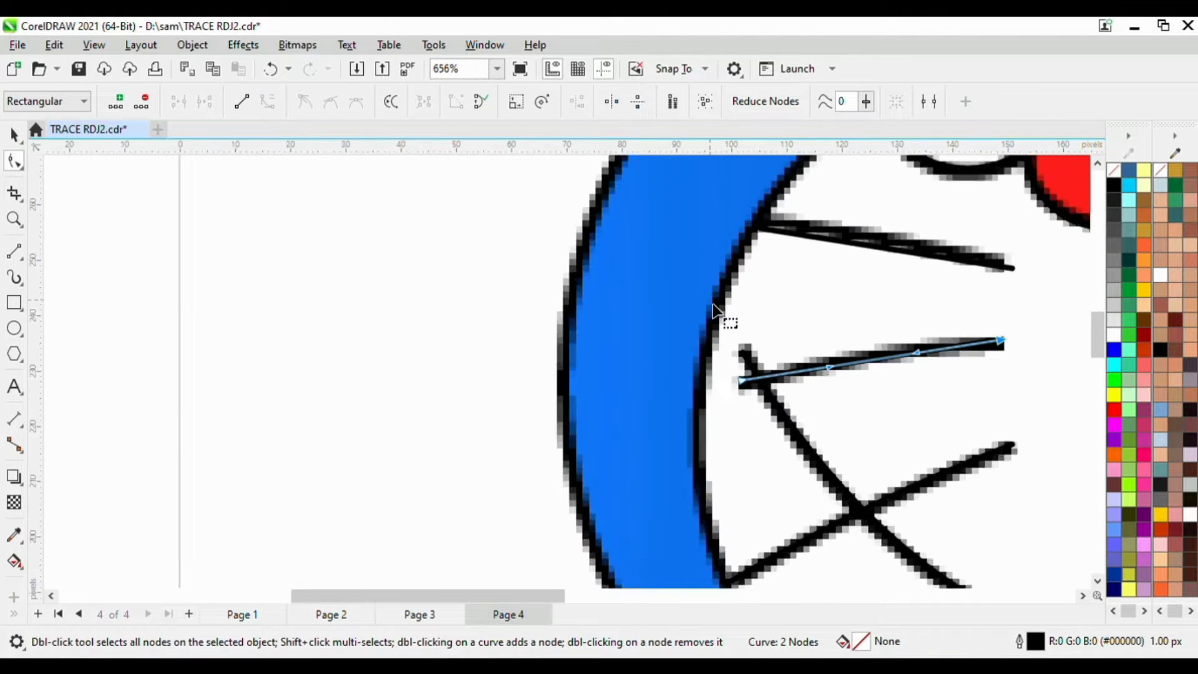
{"action": "left_click_drag", "start_coordinate": [891, 402], "coordinate": [902, 392]}
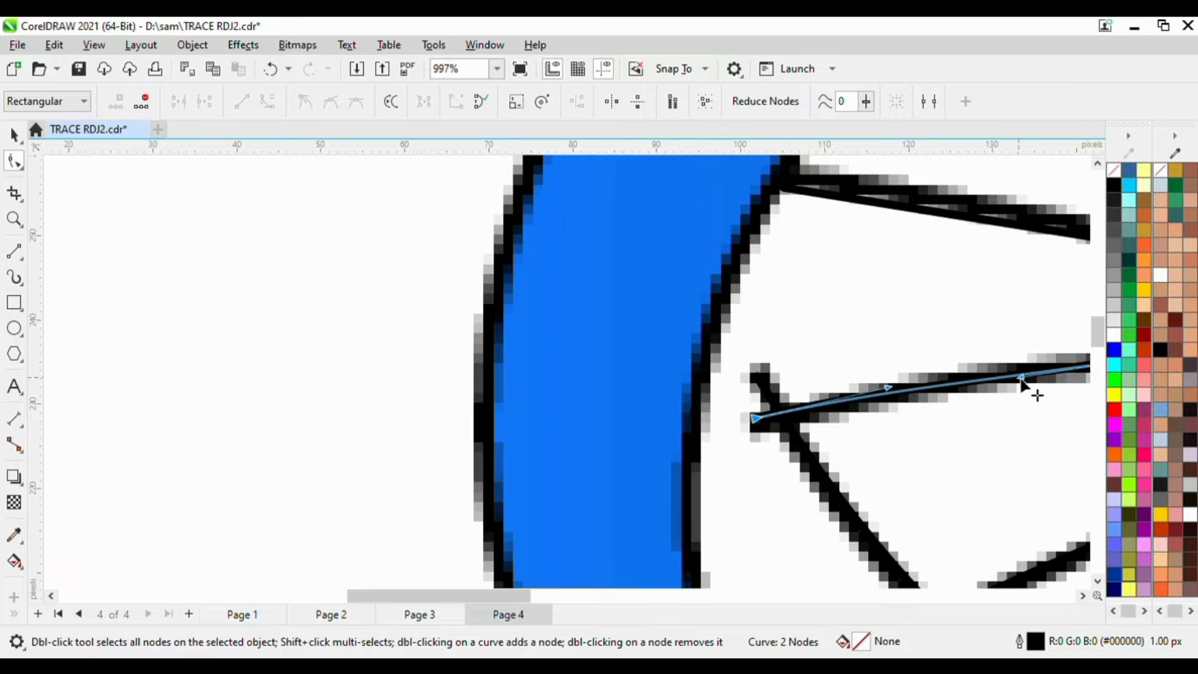
{"action": "left_click_drag", "start_coordinate": [1032, 387], "coordinate": [1030, 389]}
{"action": "scroll", "coordinate": [745, 249], "scroll_direction": "down", "scroll_amount": 3}
{"action": "scroll", "coordinate": [672, 235], "scroll_direction": "down", "scroll_amount": 2}
{"action": "scroll", "coordinate": [890, 238], "scroll_direction": "up", "scroll_amount": 3}
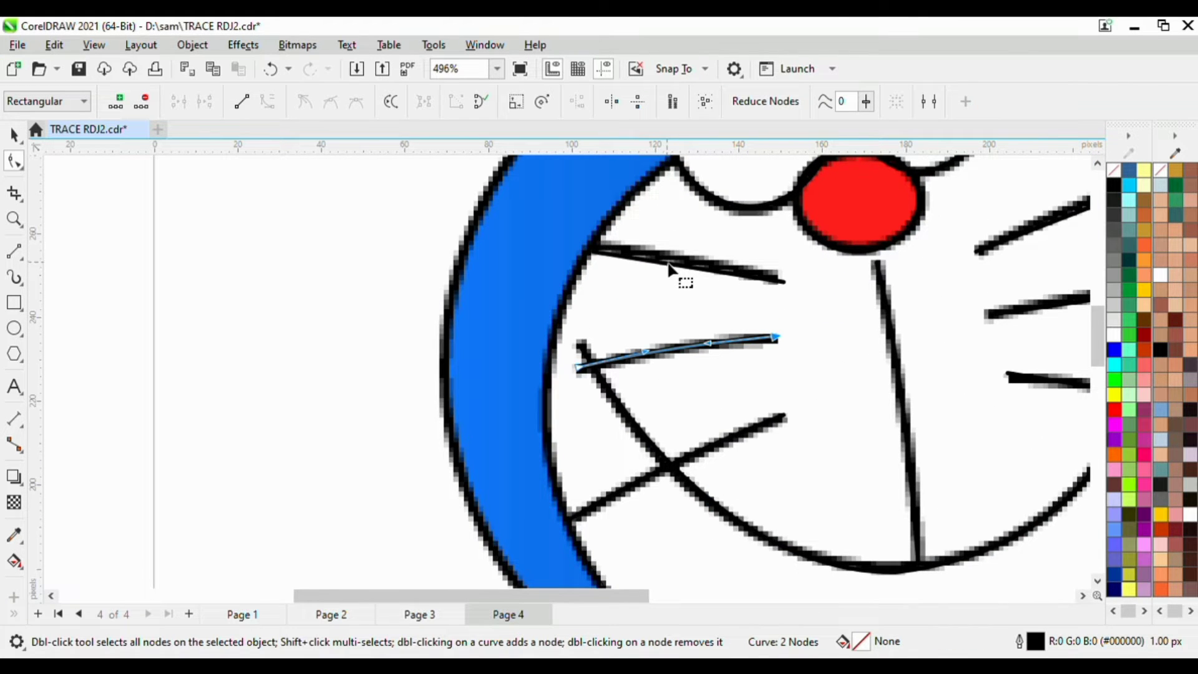
Convert the upper left whisker line to a curve and adjust its end nodes and handles to follow the drawn whisker
{"action": "left_click", "coordinate": [671, 268]}
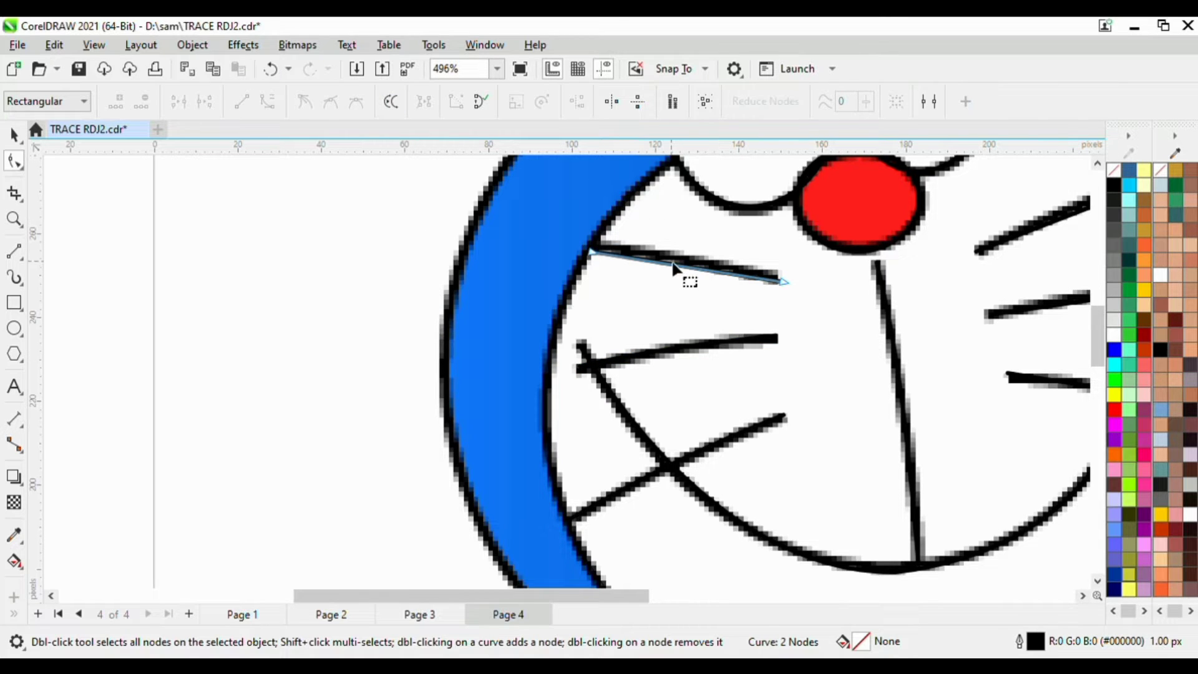
{"action": "left_click", "coordinate": [672, 265]}
{"action": "left_click", "coordinate": [267, 101]}
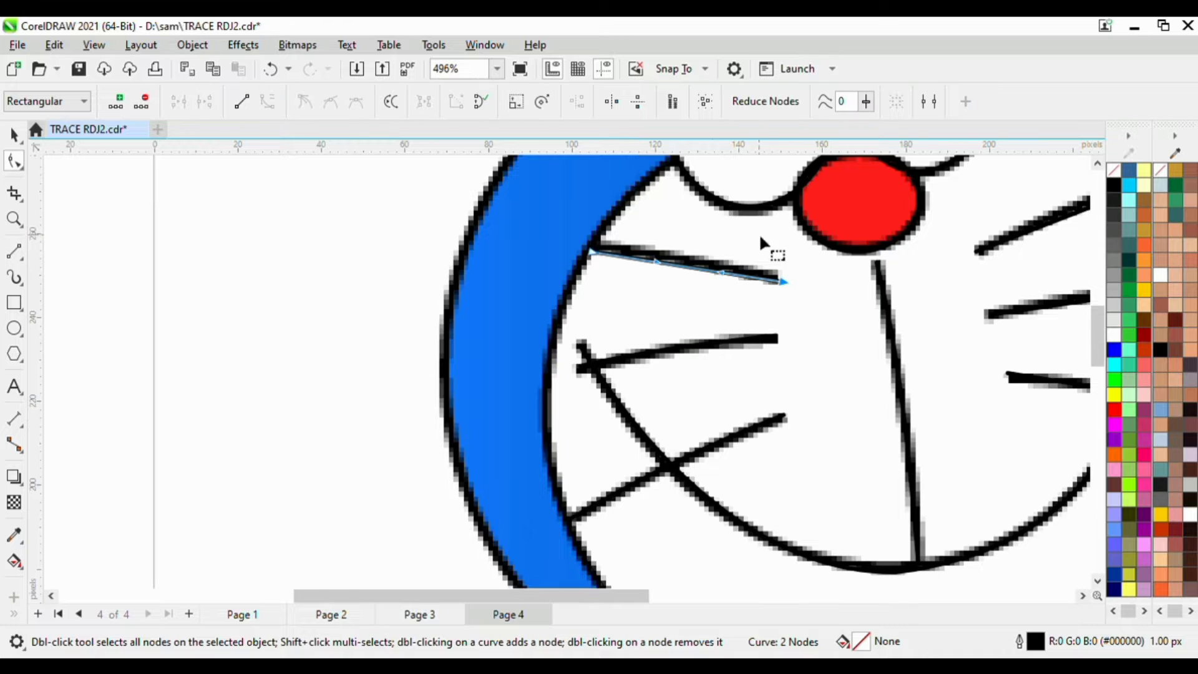
{"action": "scroll", "coordinate": [759, 244], "scroll_direction": "up", "scroll_amount": 1}
{"action": "left_click_drag", "start_coordinate": [801, 298], "coordinate": [795, 302]}
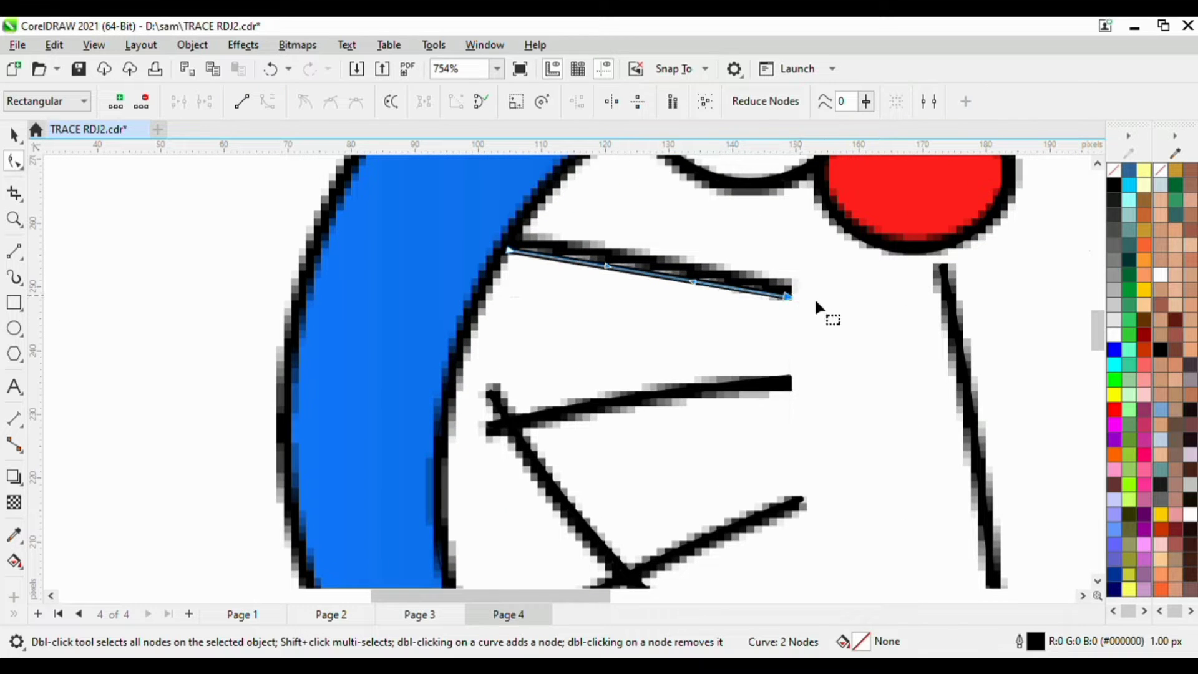
{"action": "scroll", "coordinate": [815, 307], "scroll_direction": "up", "scroll_amount": 1}
{"action": "left_click_drag", "start_coordinate": [668, 284], "coordinate": [667, 282]}
{"action": "left_click_drag", "start_coordinate": [538, 254], "coordinate": [545, 236]}
{"action": "scroll", "coordinate": [560, 252], "scroll_direction": "down", "scroll_amount": 5}
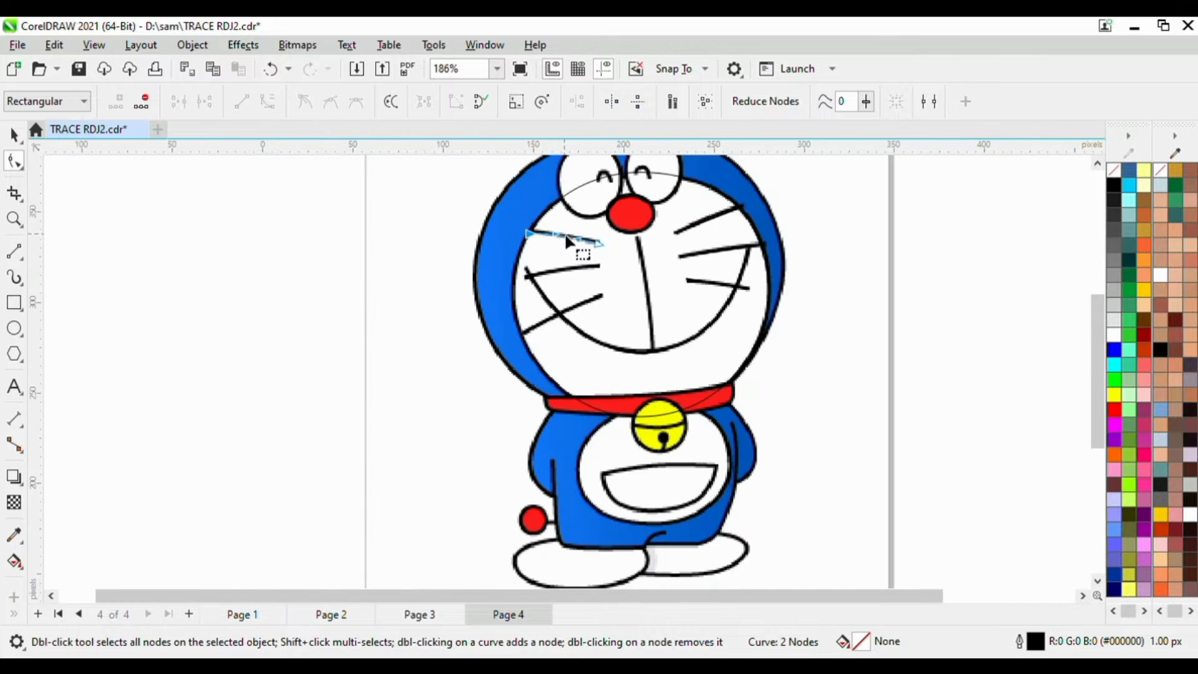
Convert the upper right whisker line to a curve and move both handles so it arches along the drawn whisker
{"action": "scroll", "coordinate": [671, 225], "scroll_direction": "up", "scroll_amount": 4}
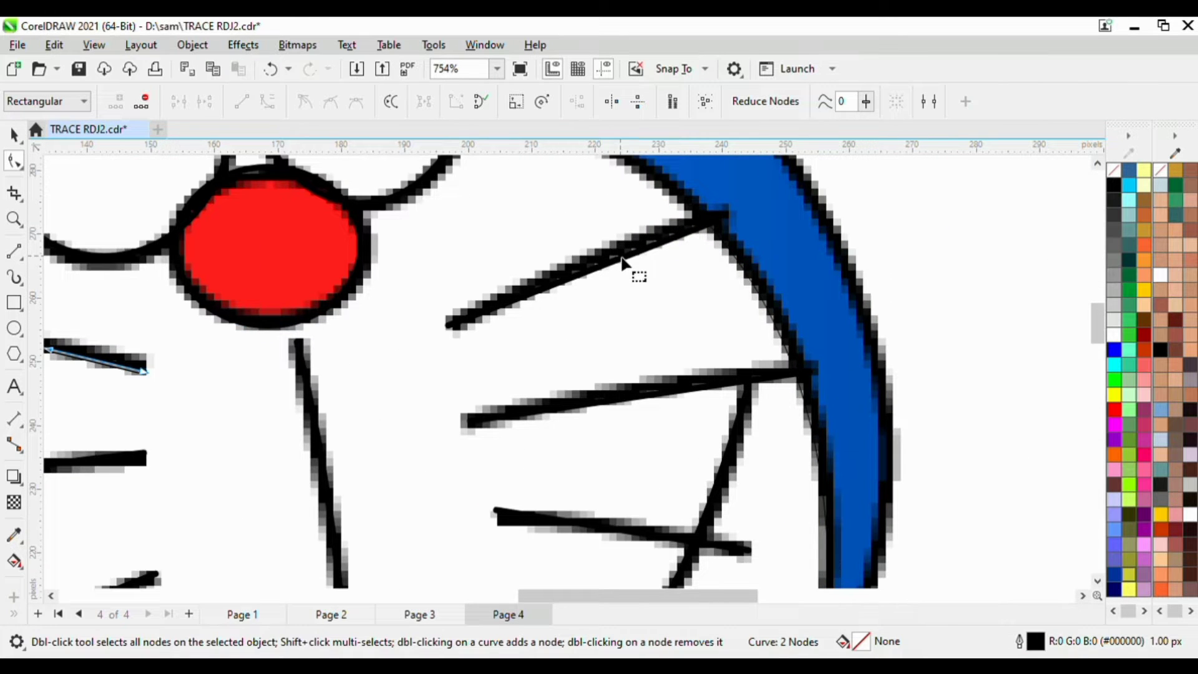
{"action": "left_click", "coordinate": [623, 258]}
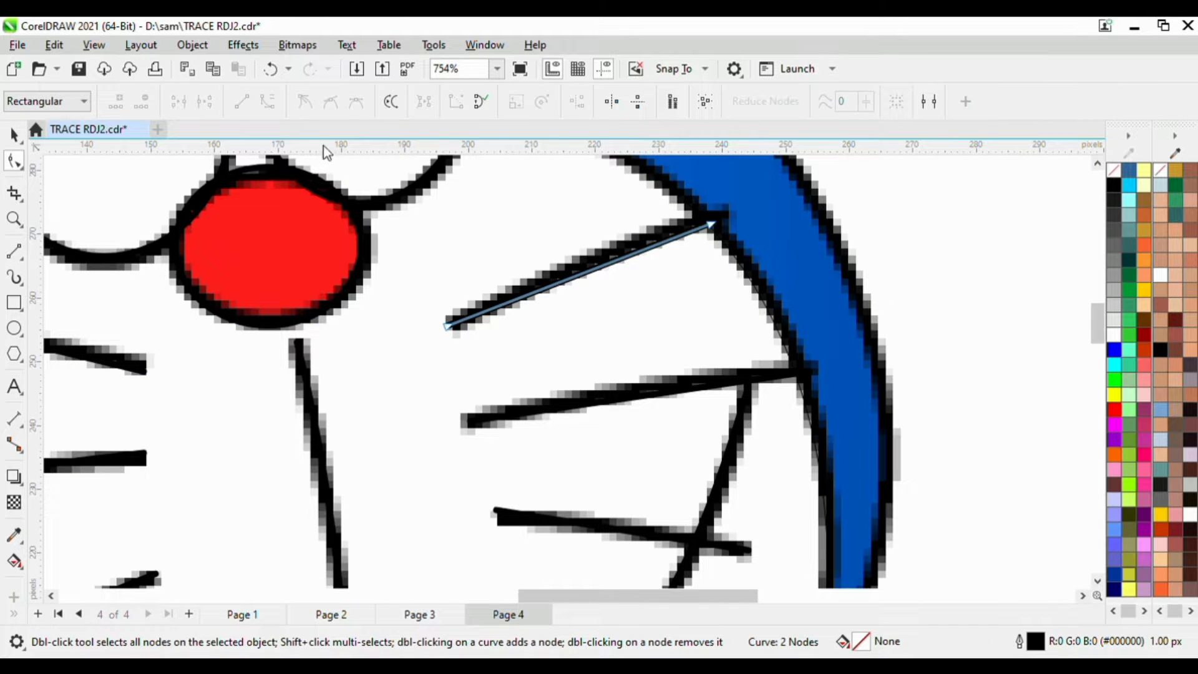
{"action": "left_click", "coordinate": [598, 268]}
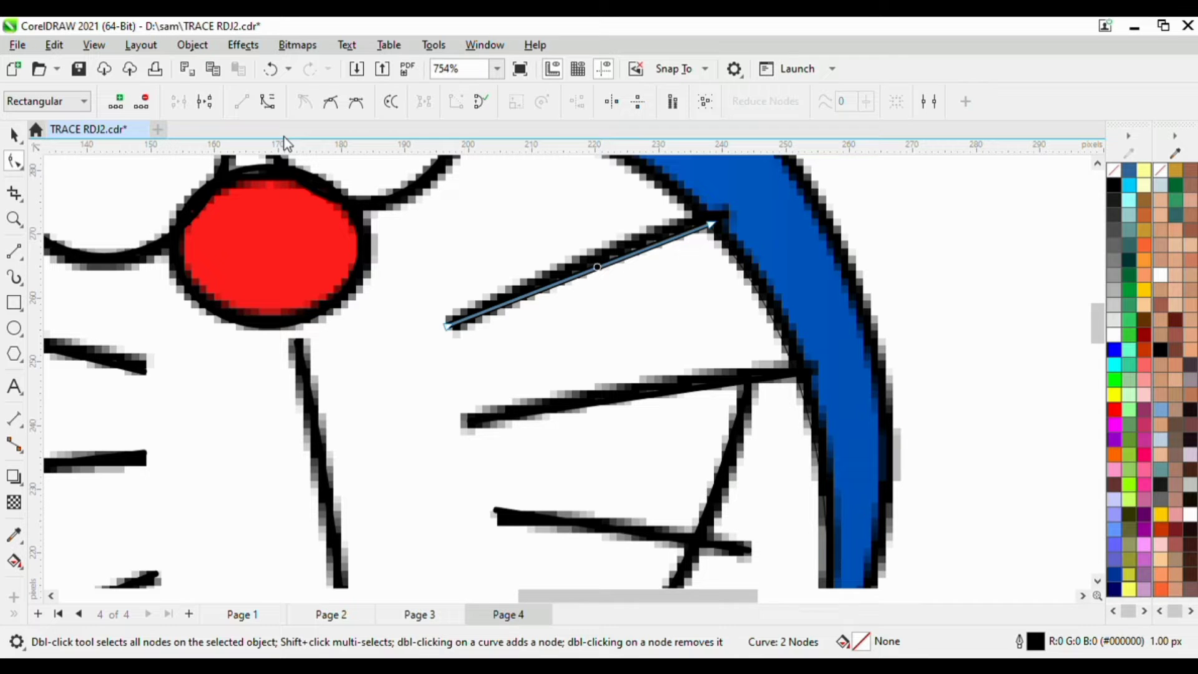
{"action": "left_click", "coordinate": [267, 103]}
{"action": "left_click_drag", "start_coordinate": [622, 257], "coordinate": [613, 262]}
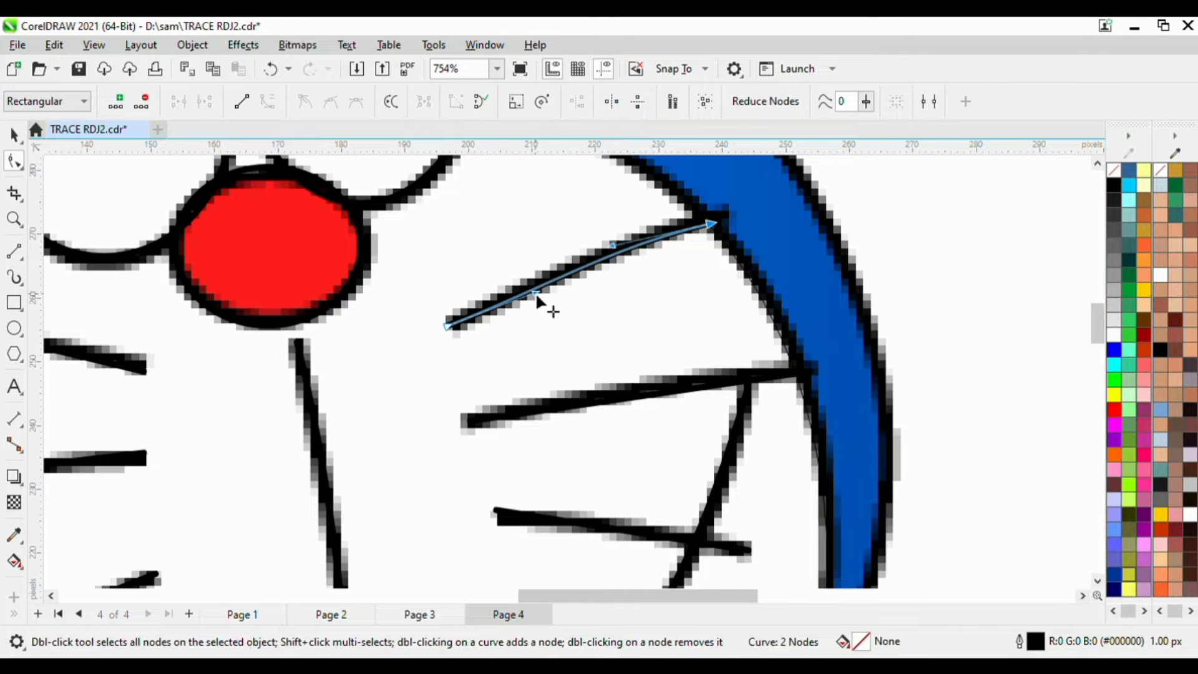
{"action": "left_click_drag", "start_coordinate": [536, 293], "coordinate": [554, 279]}
{"action": "scroll", "coordinate": [583, 268], "scroll_direction": "down", "scroll_amount": 3}
Convert the middle right whisker line to a curve and bend it to match the drawn whisker
{"action": "scroll", "coordinate": [601, 322], "scroll_direction": "up", "scroll_amount": 2}
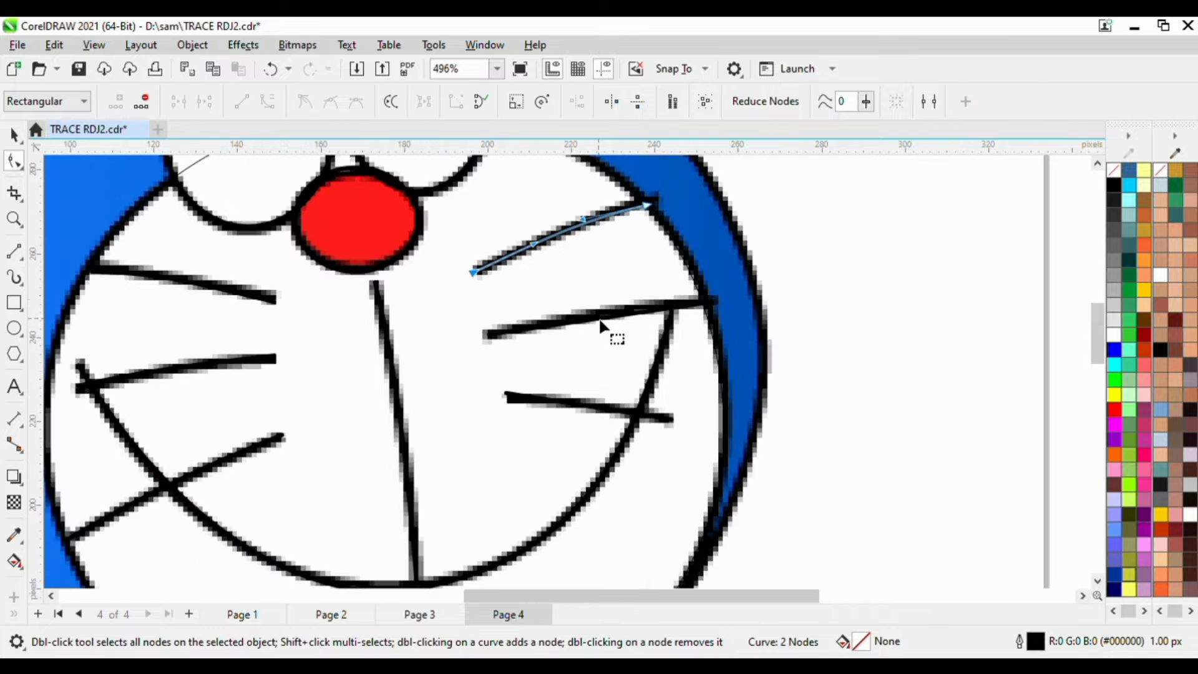
{"action": "left_click", "coordinate": [601, 325]}
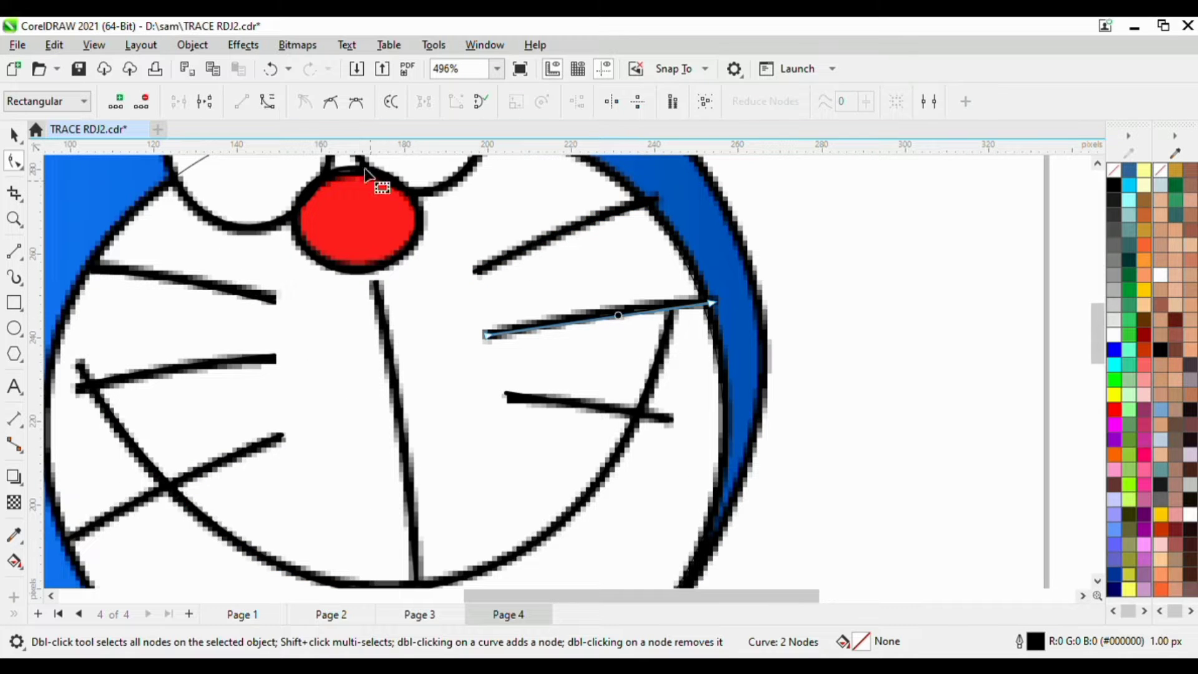
{"action": "left_click", "coordinate": [267, 103]}
{"action": "scroll", "coordinate": [530, 245], "scroll_direction": "up", "scroll_amount": 2}
{"action": "left_click_drag", "start_coordinate": [673, 335], "coordinate": [680, 344]}
{"action": "scroll", "coordinate": [618, 312], "scroll_direction": "down", "scroll_amount": 5}
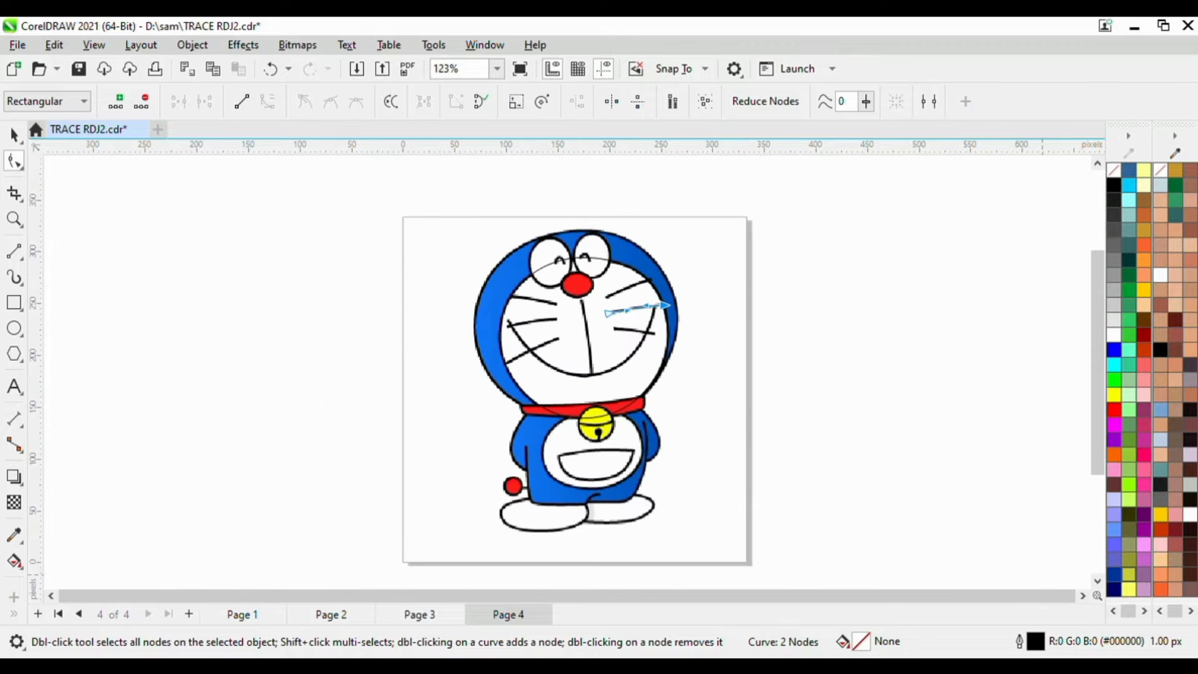
Trace the red collar's upper edge from its left corner to its right corner with curved Pen tool segments
{"action": "scroll", "coordinate": [566, 432], "scroll_direction": "up", "scroll_amount": 2}
{"action": "scroll", "coordinate": [711, 381], "scroll_direction": "down", "scroll_amount": 2}
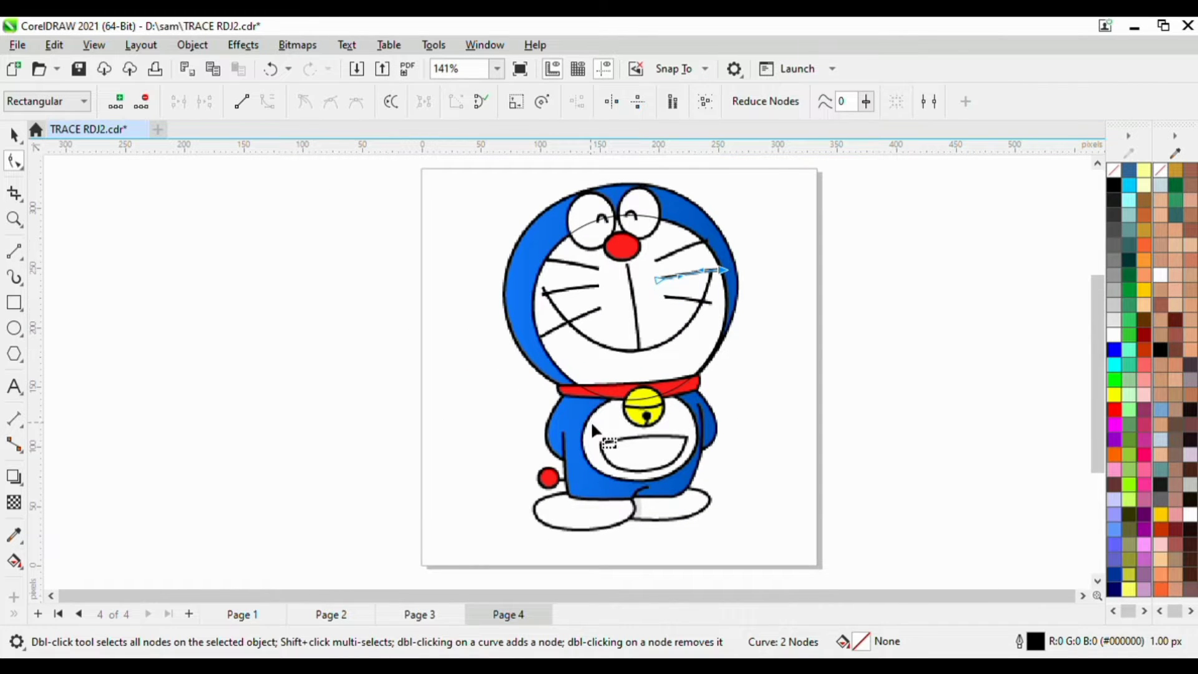
{"action": "scroll", "coordinate": [615, 404], "scroll_direction": "up", "scroll_amount": 2}
{"action": "scroll", "coordinate": [769, 358], "scroll_direction": "up", "scroll_amount": 1}
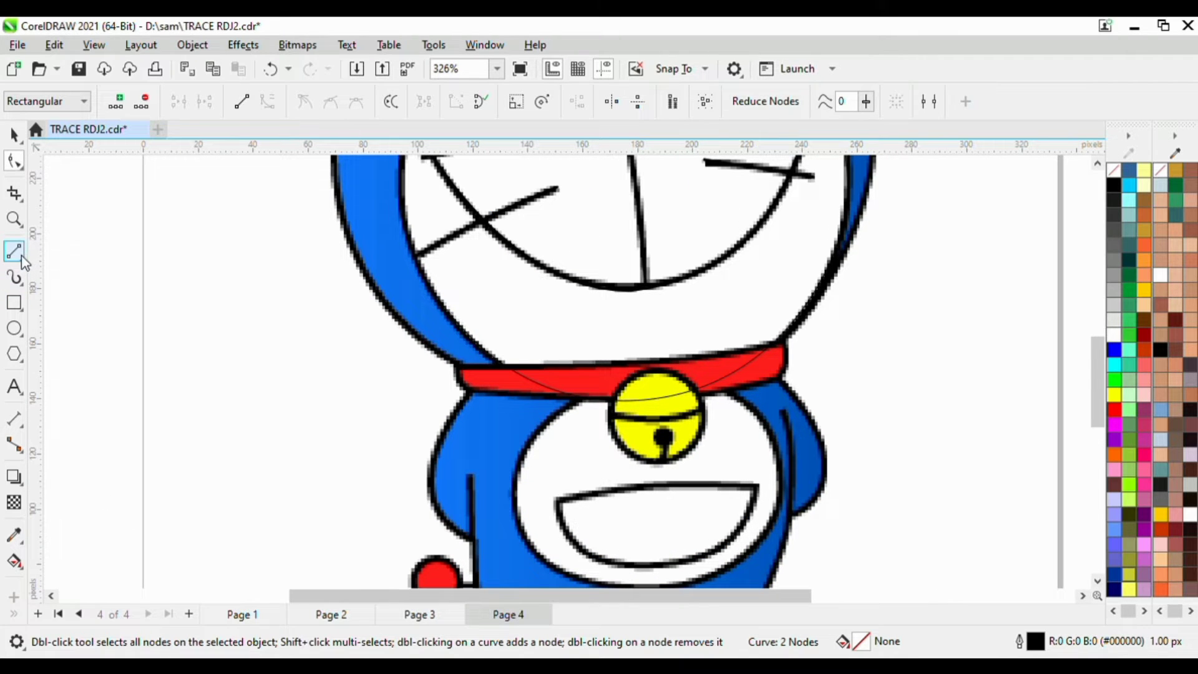
{"action": "left_click", "coordinate": [59, 313]}
{"action": "scroll", "coordinate": [525, 386], "scroll_direction": "up", "scroll_amount": 4}
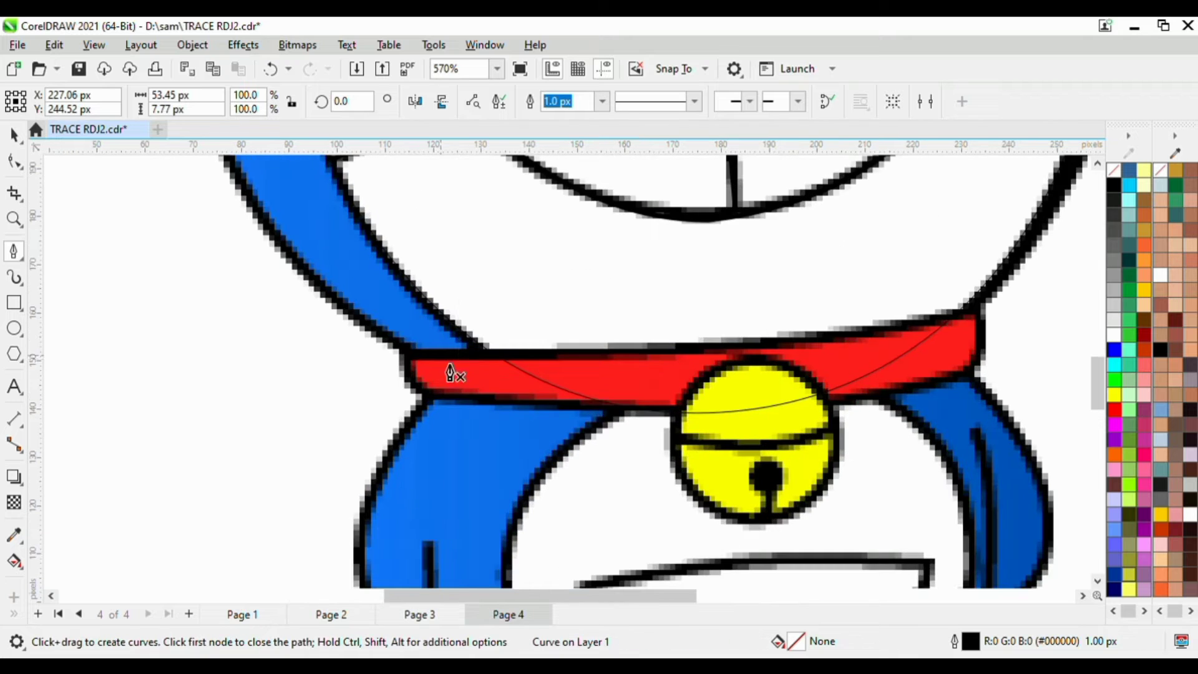
{"action": "left_click", "coordinate": [410, 357]}
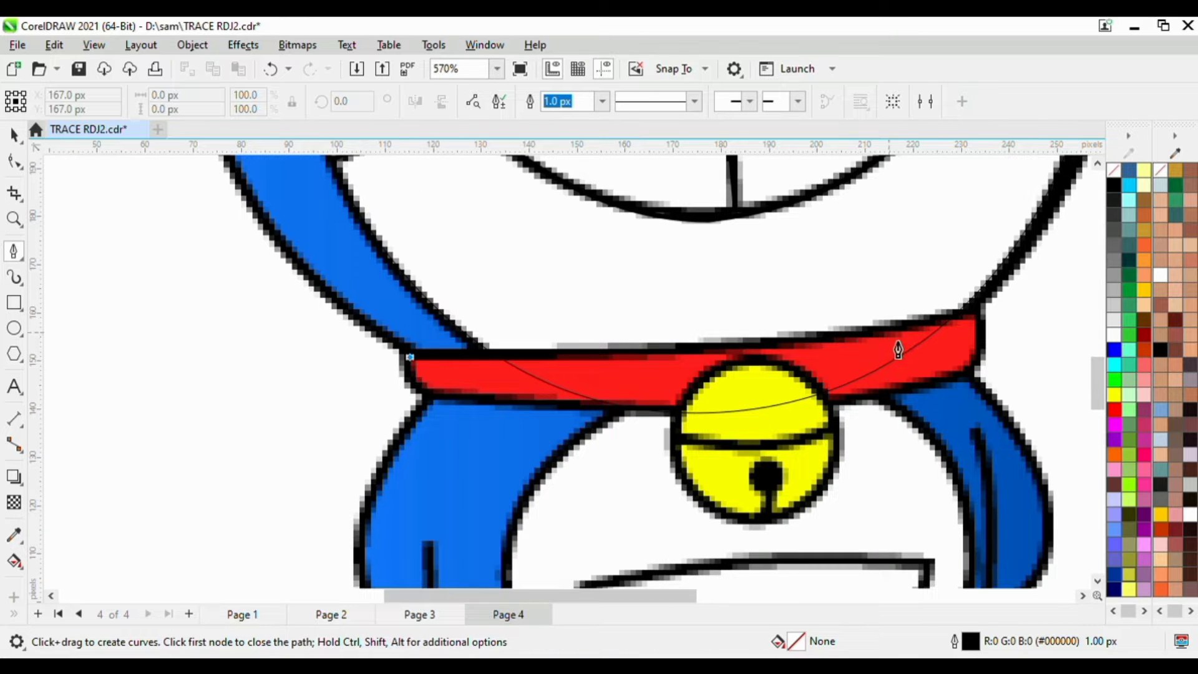
{"action": "left_click_drag", "start_coordinate": [706, 364], "coordinate": [779, 353]}
{"action": "scroll", "coordinate": [862, 349], "scroll_direction": "up", "scroll_amount": 2}
{"action": "left_click_drag", "start_coordinate": [1012, 305], "coordinate": [988, 286]}
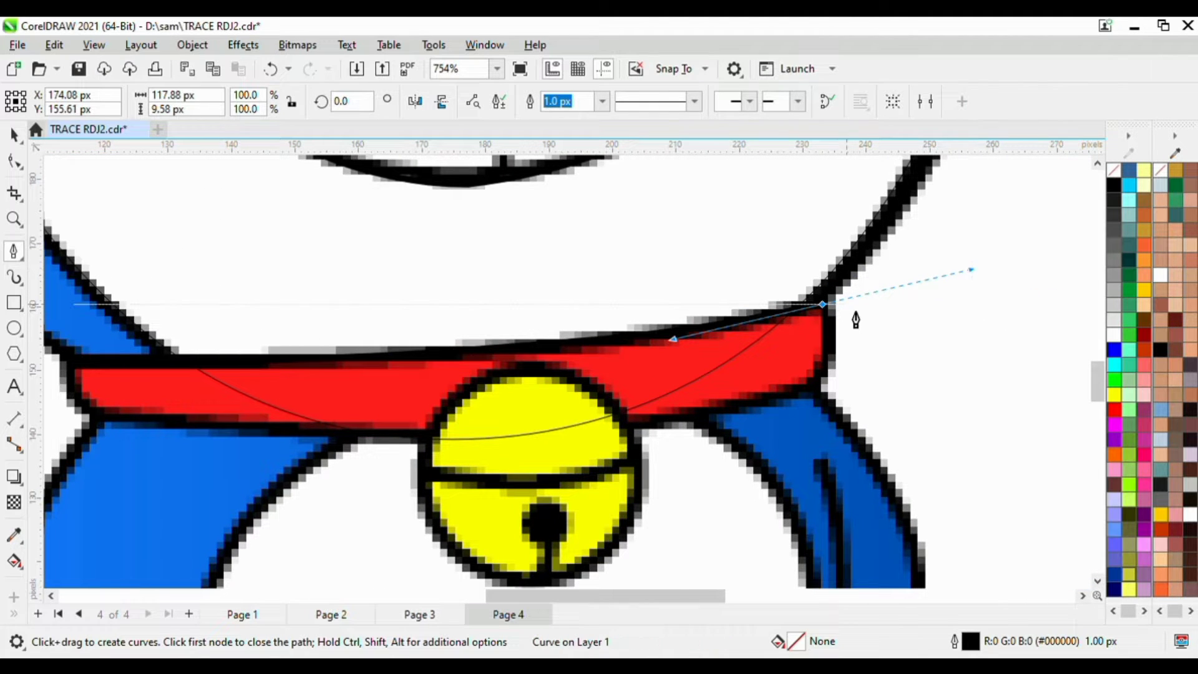
Trace the red collar's right side and lower edge with curved Pen tool segments and close the outline at its upper left corner
{"action": "left_click_drag", "start_coordinate": [822, 374], "coordinate": [793, 393]}
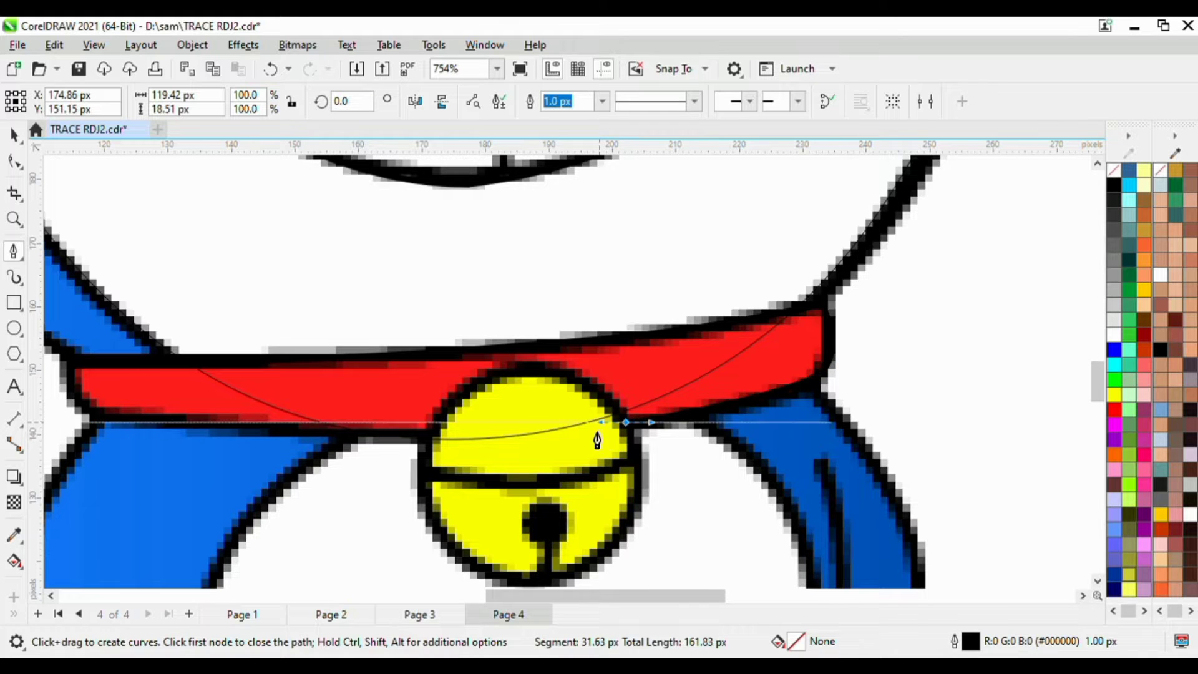
{"action": "left_click_drag", "start_coordinate": [323, 441], "coordinate": [293, 448]}
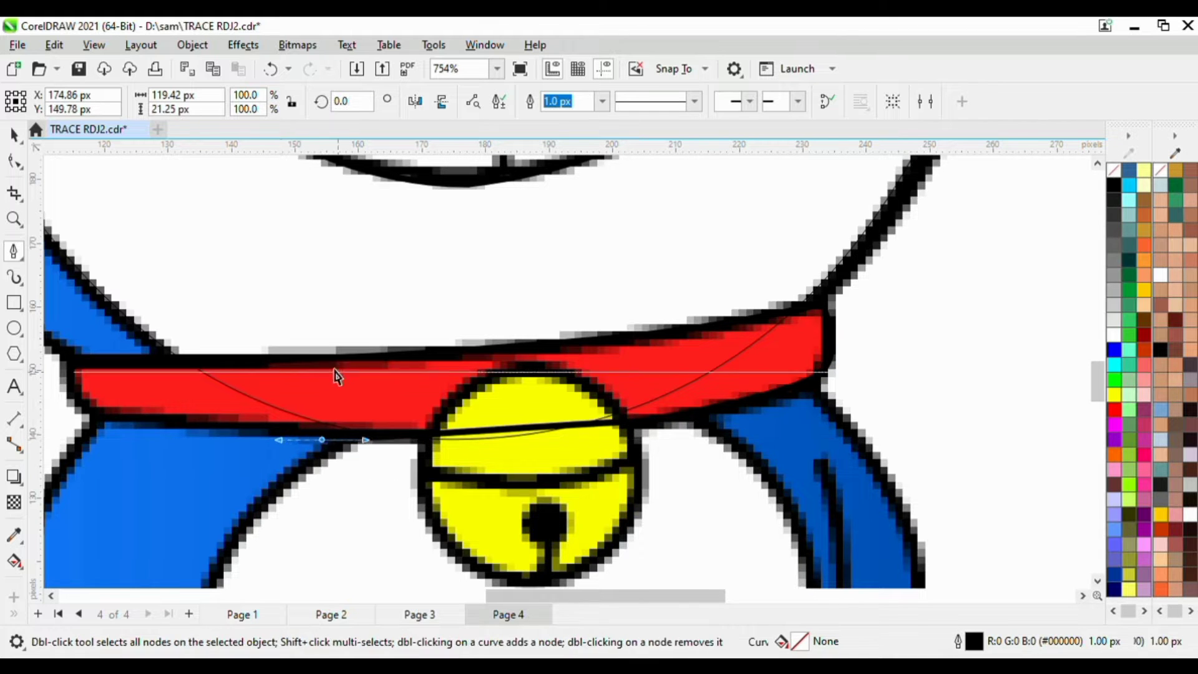
{"action": "key", "text": "ctrl+z"}
{"action": "left_click_drag", "start_coordinate": [236, 424], "coordinate": [139, 429]}
{"action": "scroll", "coordinate": [139, 429], "scroll_direction": "down", "scroll_amount": 2}
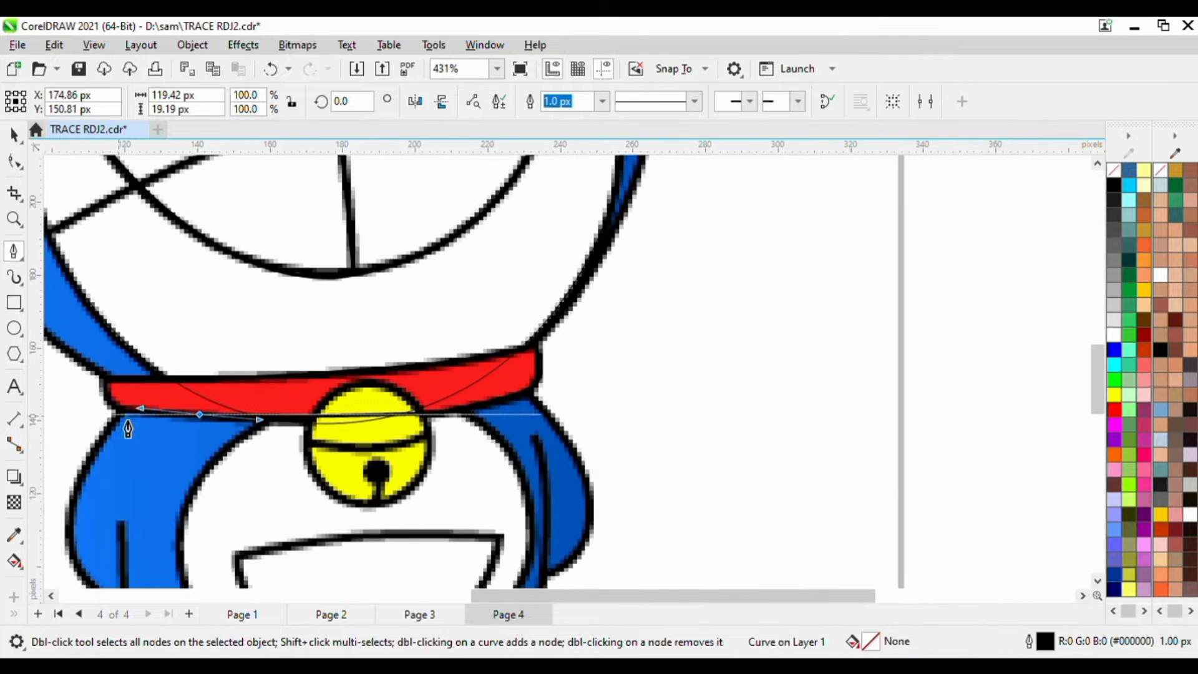
{"action": "scroll", "coordinate": [131, 422], "scroll_direction": "up", "scroll_amount": 2}
{"action": "scroll", "coordinate": [130, 430], "scroll_direction": "up", "scroll_amount": 2}
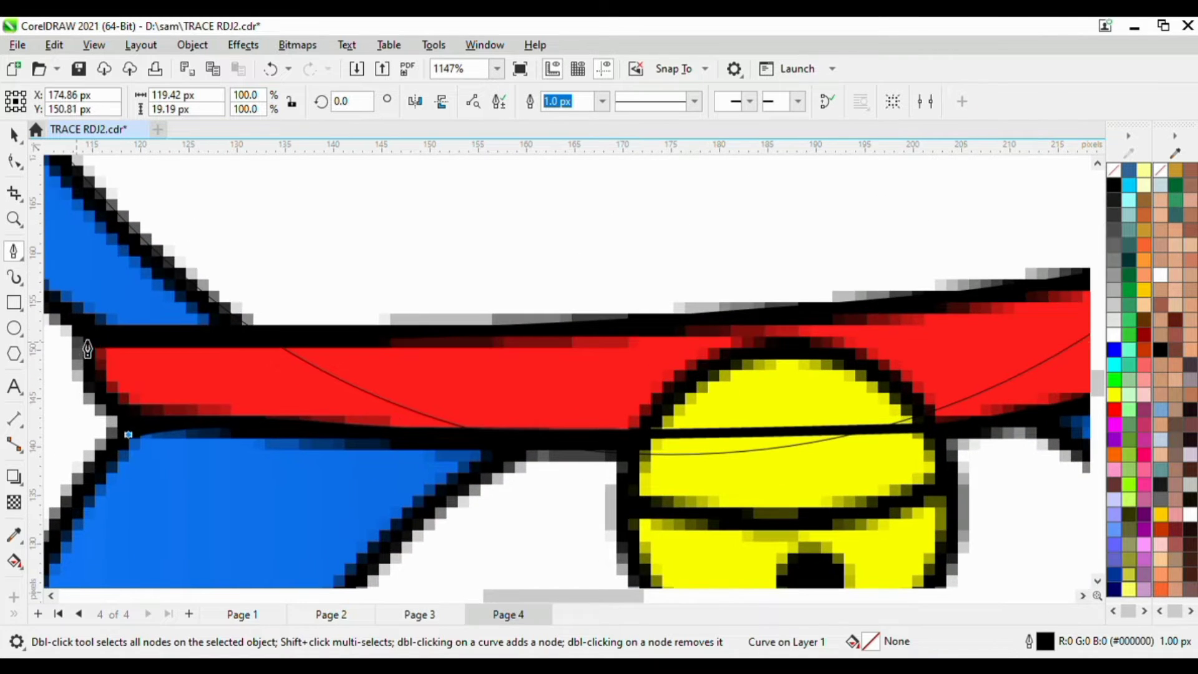
{"action": "left_click_drag", "start_coordinate": [95, 342], "coordinate": [73, 381]}
{"action": "scroll", "coordinate": [396, 339], "scroll_direction": "down", "scroll_amount": 7}
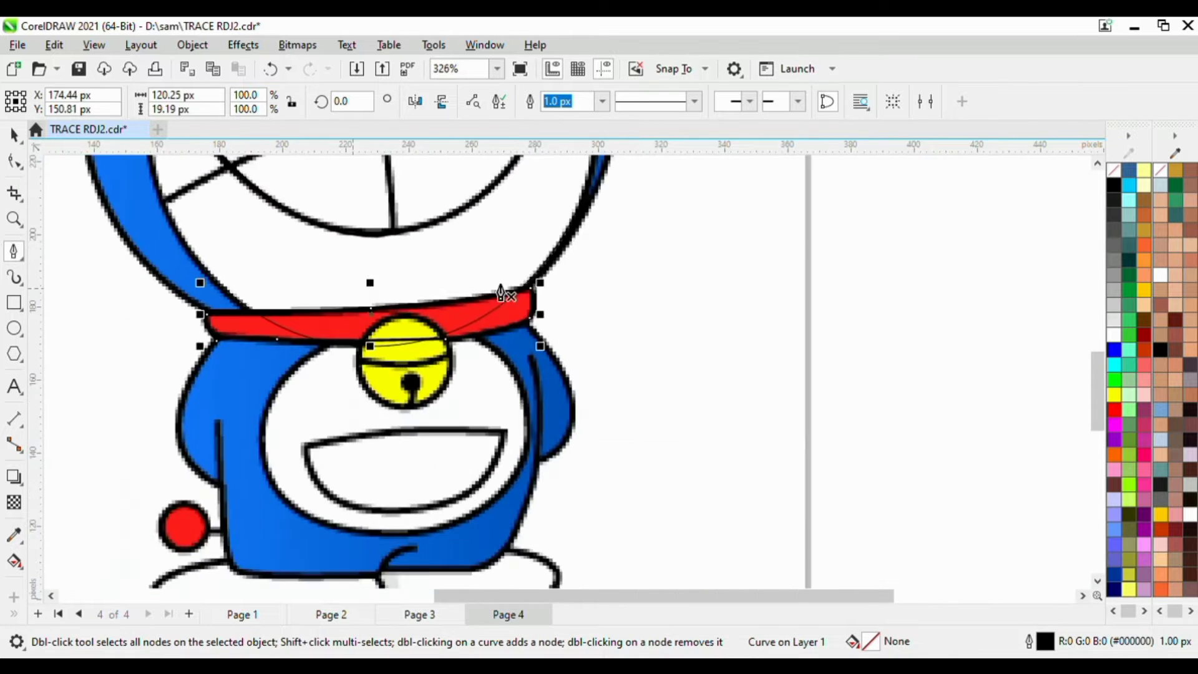
{"action": "scroll", "coordinate": [449, 325], "scroll_direction": "down", "scroll_amount": 4}
{"action": "scroll", "coordinate": [500, 287], "scroll_direction": "up", "scroll_amount": 4}
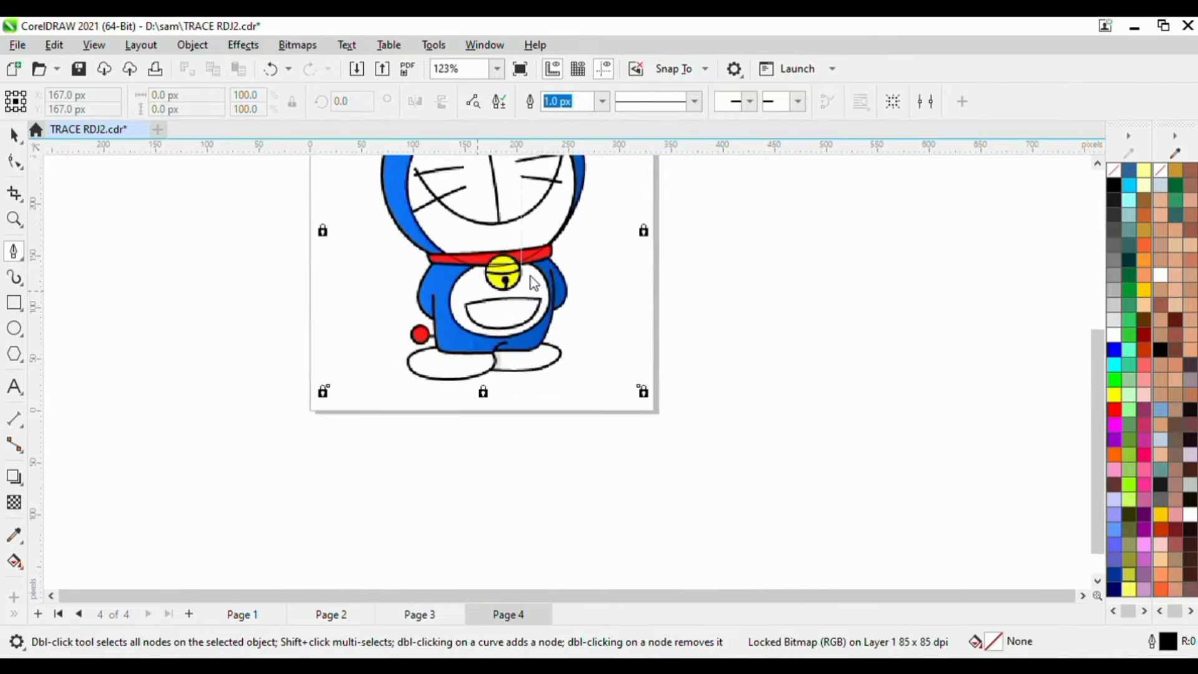
{"action": "scroll", "coordinate": [562, 232], "scroll_direction": "down", "scroll_amount": 6}
{"action": "scroll", "coordinate": [540, 200], "scroll_direction": "up", "scroll_amount": 5}
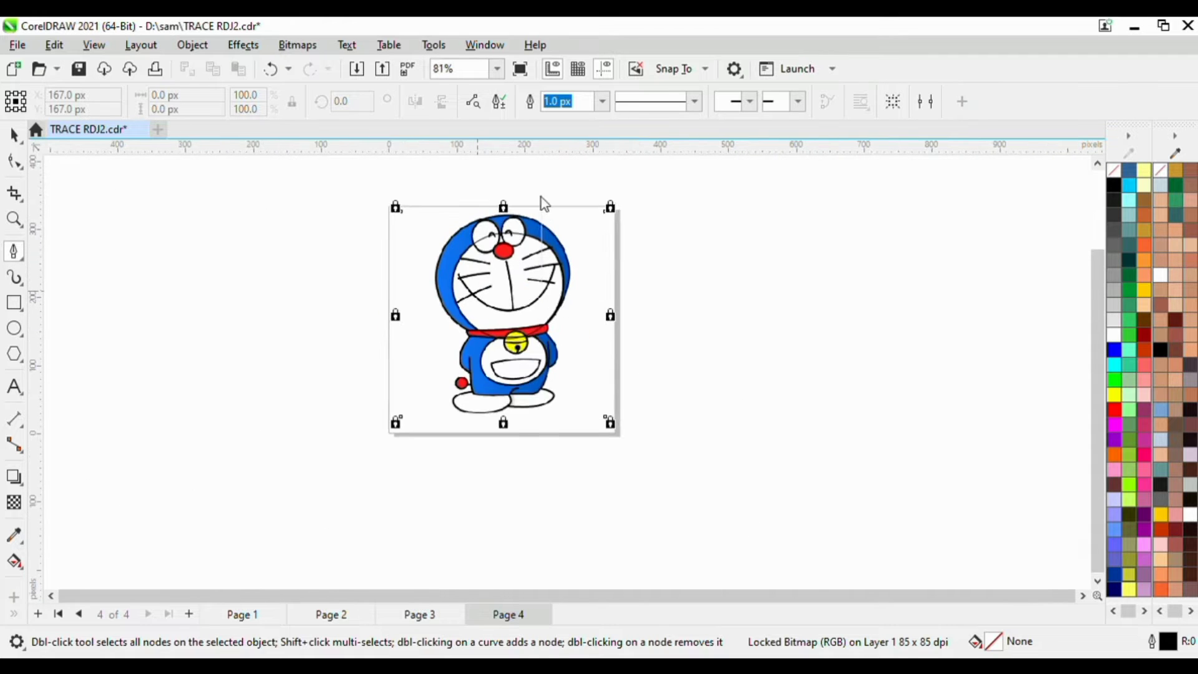
{"action": "key", "text": "space"}
{"action": "scroll", "coordinate": [548, 302], "scroll_direction": "up", "scroll_amount": 4}
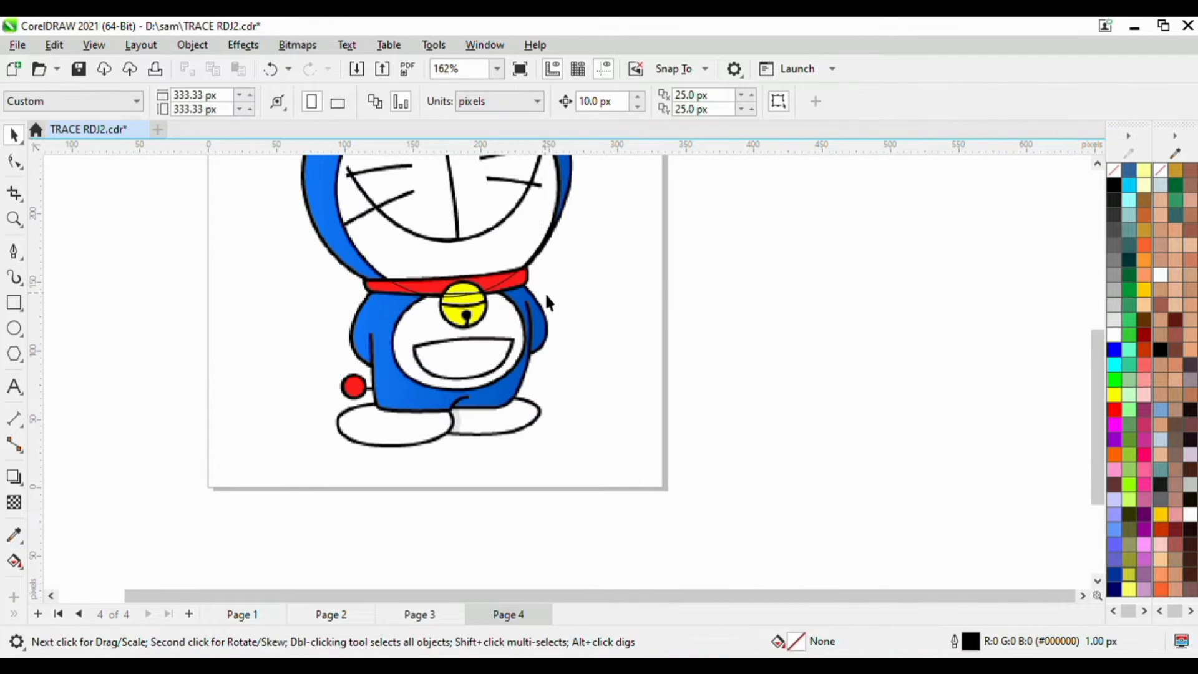
Draw an ellipse over the yellow bell and stretch its sides to fit the bell's outline, about 34 × 33 px
{"action": "left_click", "coordinate": [13, 330]}
{"action": "scroll", "coordinate": [356, 295], "scroll_direction": "up", "scroll_amount": 4}
{"action": "mouse_move", "coordinate": [323, 273]}
{"action": "left_mouse_down"}
{"action": "mouse_move", "coordinate": [463, 388]}
{"action": "mouse_move", "coordinate": [484, 442]}
{"action": "left_mouse_up"}
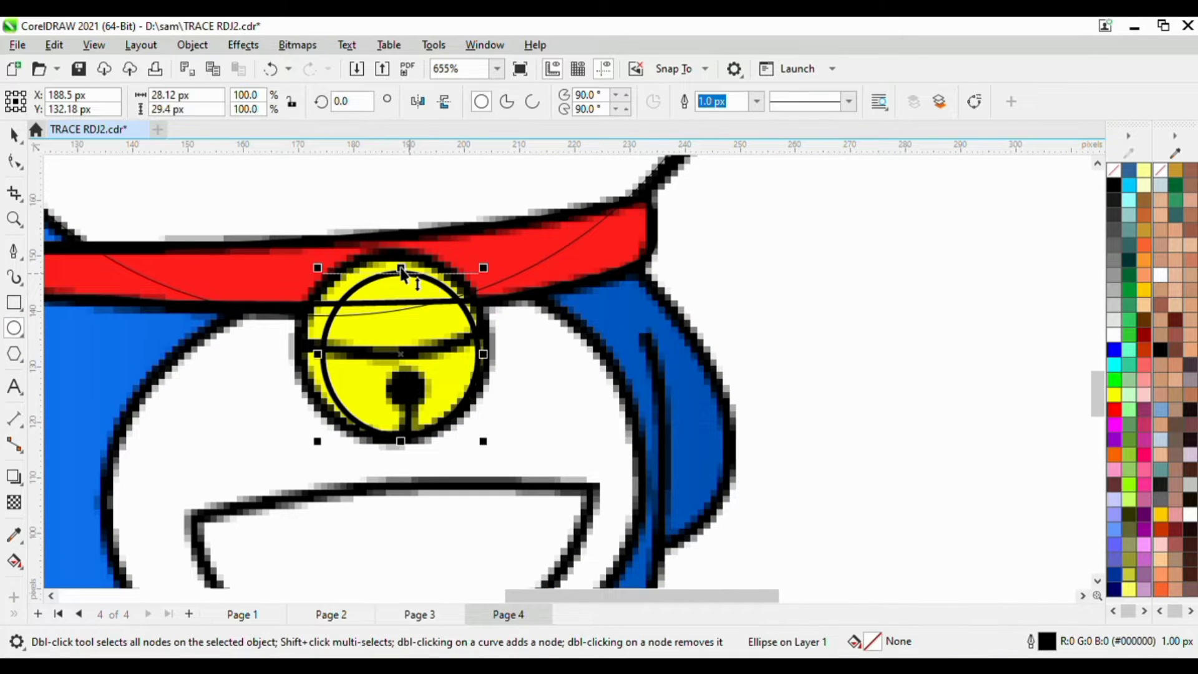
{"action": "left_click_drag", "start_coordinate": [401, 270], "coordinate": [401, 246]}
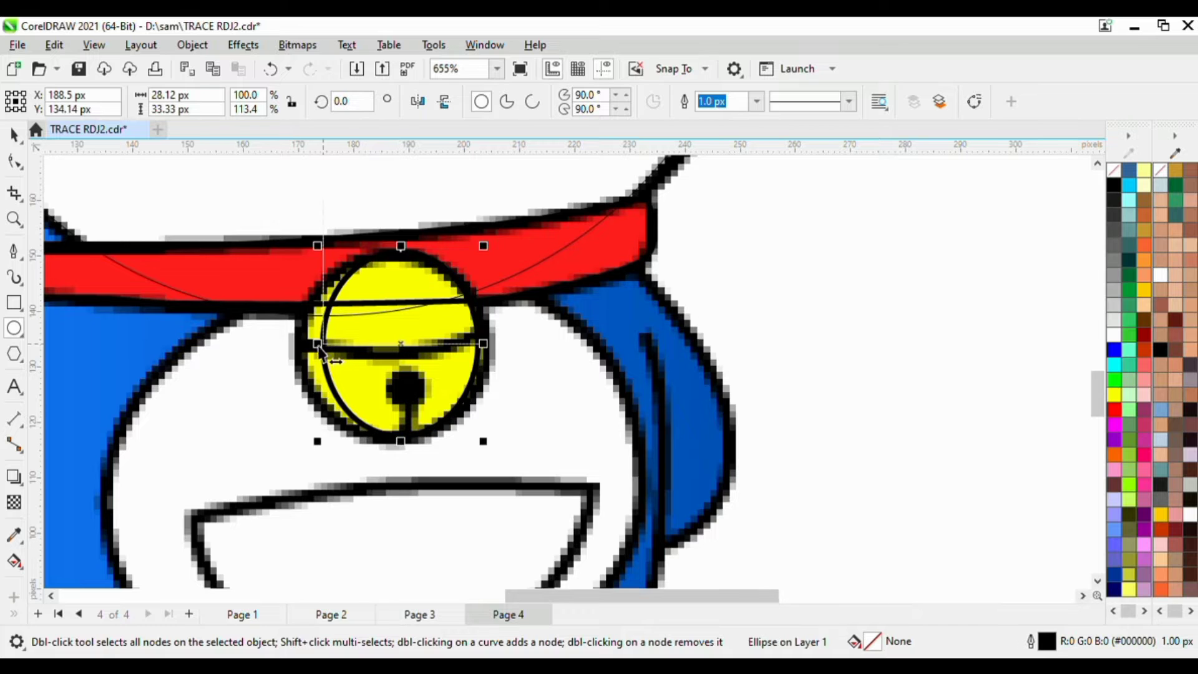
{"action": "mouse_move", "coordinate": [319, 347]}
{"action": "left_mouse_down"}
{"action": "mouse_move", "coordinate": [281, 347]}
{"action": "mouse_move", "coordinate": [296, 347]}
{"action": "left_mouse_up"}
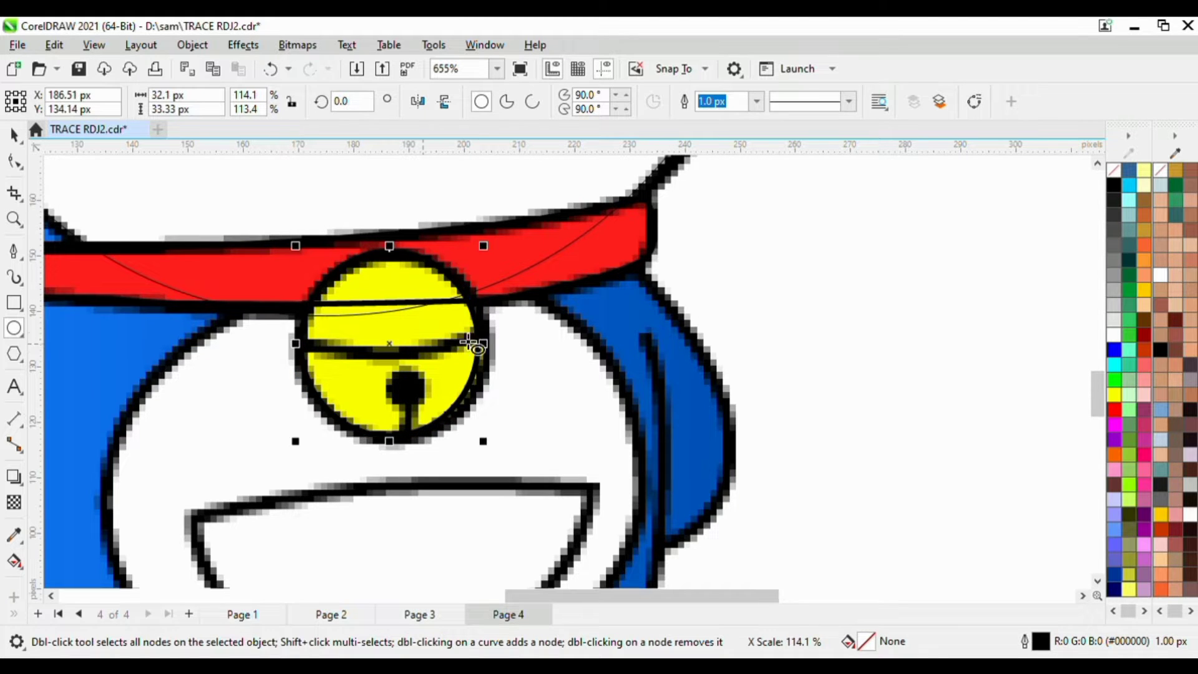
{"action": "mouse_move", "coordinate": [482, 344]}
{"action": "left_mouse_down"}
{"action": "mouse_move", "coordinate": [503, 352]}
{"action": "mouse_move", "coordinate": [495, 343]}
{"action": "left_mouse_up"}
{"action": "scroll", "coordinate": [469, 341], "scroll_direction": "down", "scroll_amount": 1}
{"action": "scroll", "coordinate": [374, 372], "scroll_direction": "up", "scroll_amount": 1}
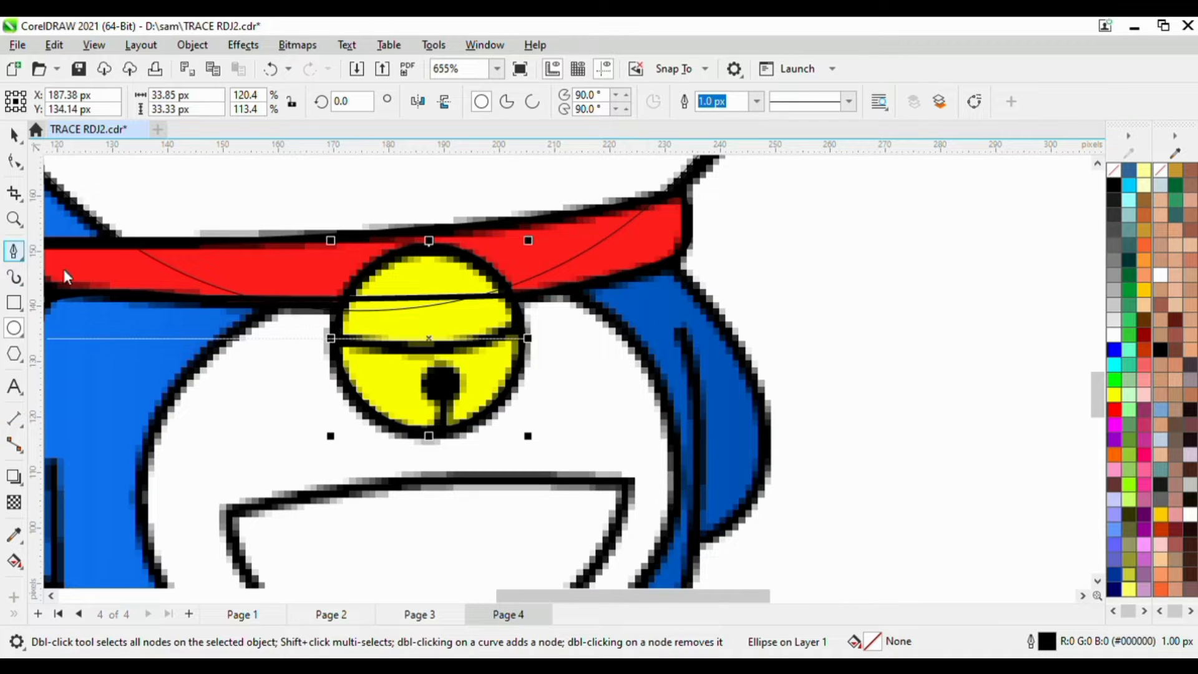
Draw a straight line about 34 px wide across the middle of the bell, with a hairline outline
{"action": "scroll", "coordinate": [348, 369], "scroll_direction": "up", "scroll_amount": 1}
{"action": "left_click_drag", "start_coordinate": [324, 340], "coordinate": [574, 333]}
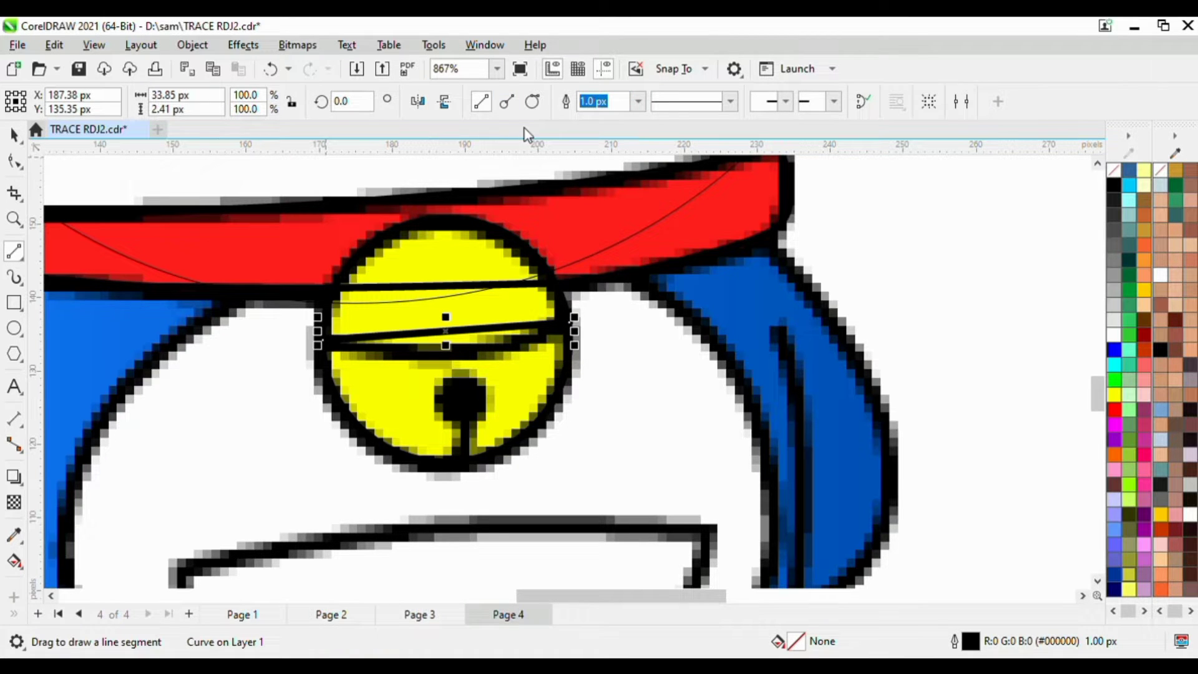
{"action": "scroll", "coordinate": [477, 275], "scroll_direction": "down", "scroll_amount": 1}
{"action": "scroll", "coordinate": [478, 274], "scroll_direction": "down", "scroll_amount": 1}
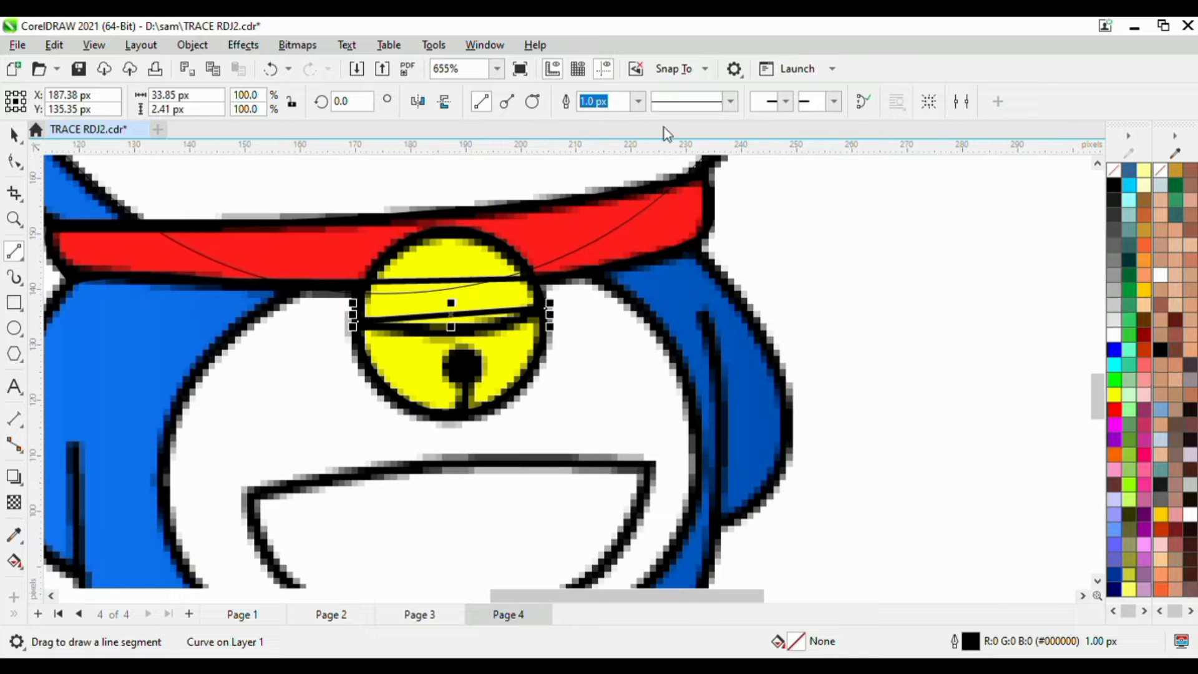
{"action": "key", "text": "ctrl+z"}
{"action": "scroll", "coordinate": [420, 310], "scroll_direction": "up", "scroll_amount": 1}
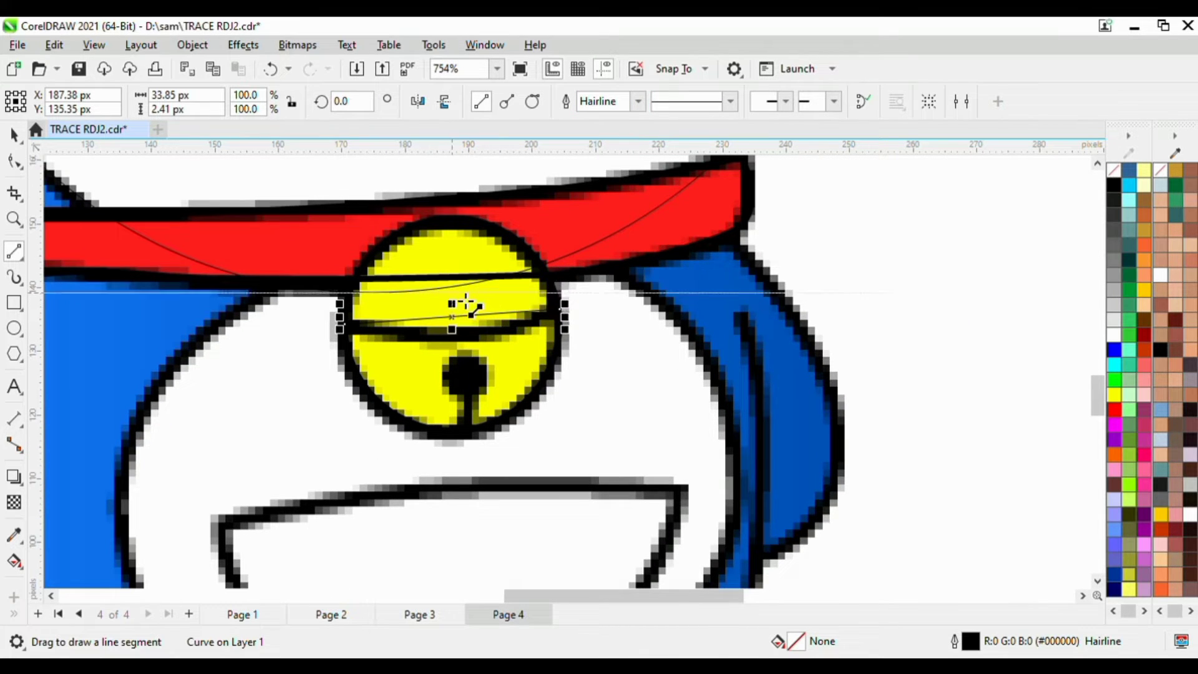
Convert the bell's middle line to a curve and bend it downward to follow the drawn black band
{"action": "key", "text": "F10"}
{"action": "scroll", "coordinate": [465, 337], "scroll_direction": "up", "scroll_amount": 1}
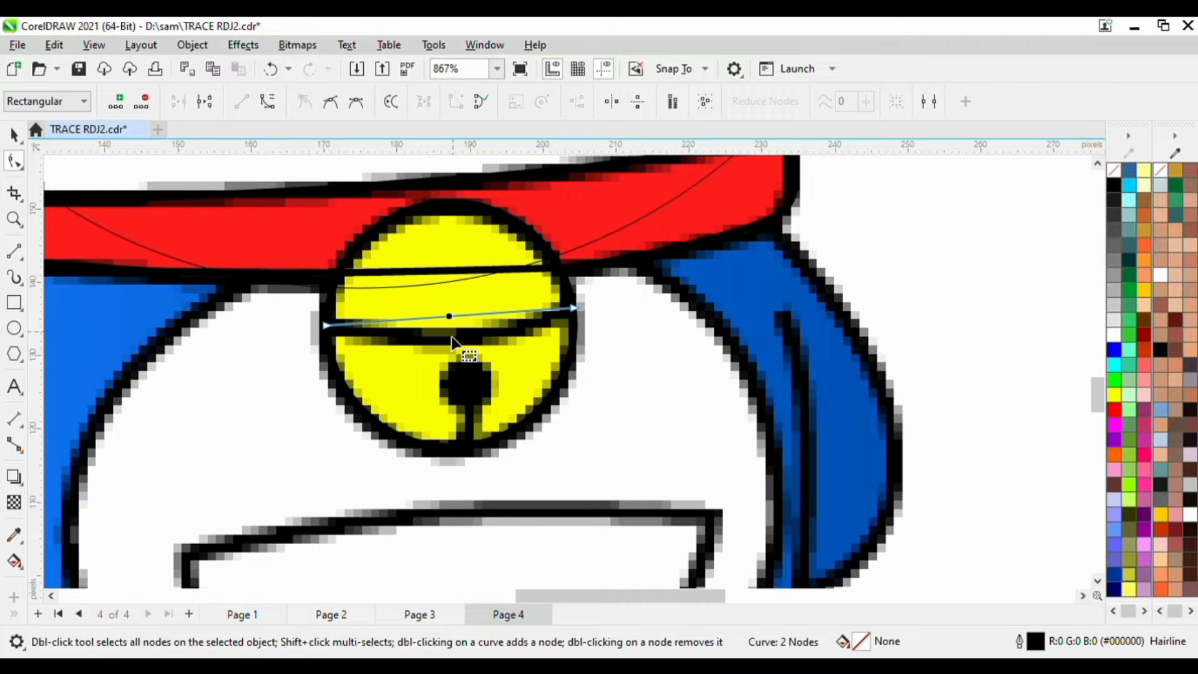
{"action": "left_click", "coordinate": [267, 101]}
{"action": "left_click_drag", "start_coordinate": [494, 317], "coordinate": [497, 340]}
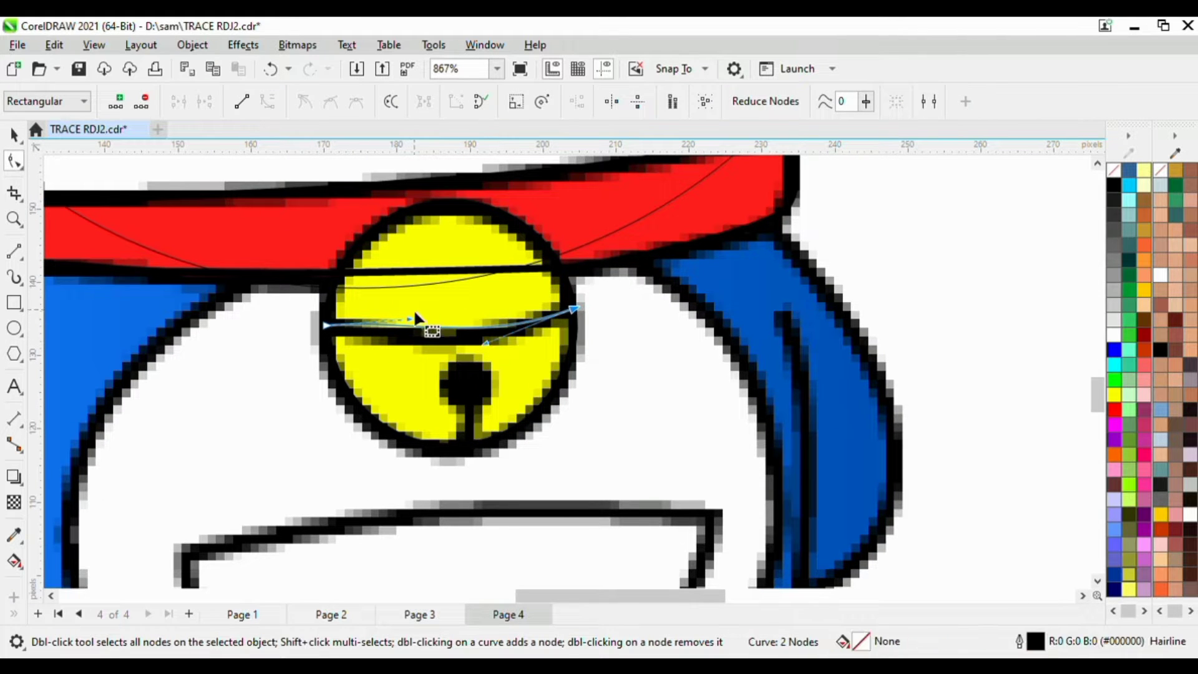
{"action": "left_click_drag", "start_coordinate": [410, 324], "coordinate": [406, 337]}
{"action": "left_click", "coordinate": [476, 417]}
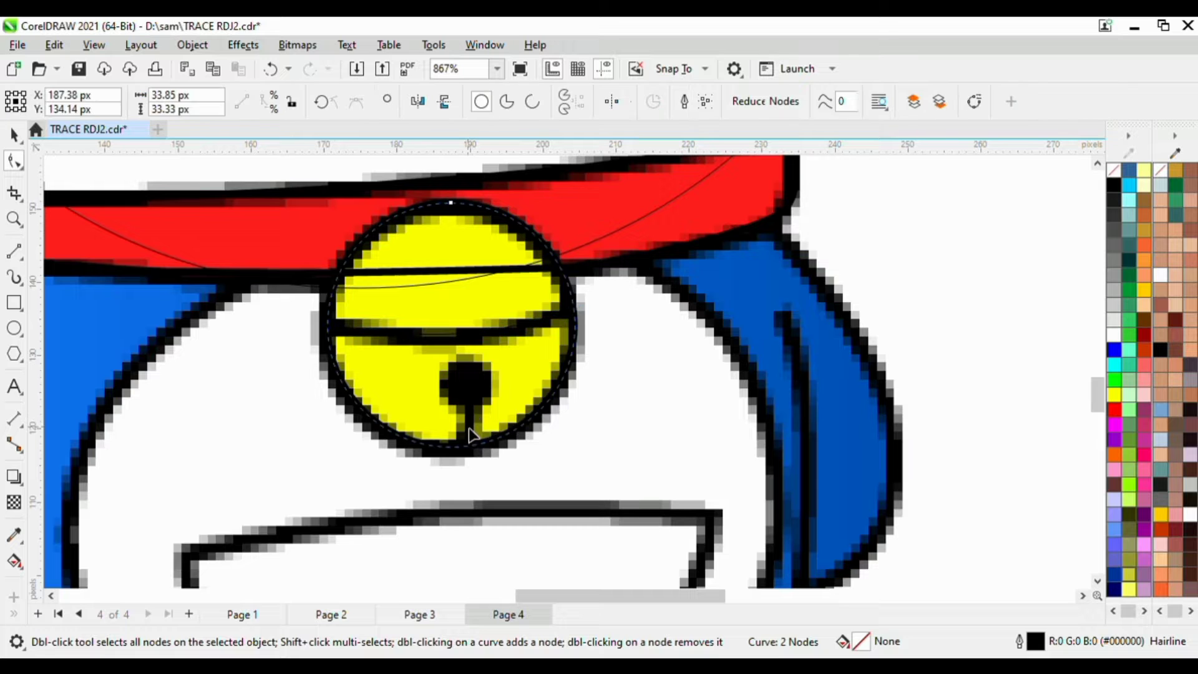
Draw a short vertical line along the bell's slot from the black dot to the bell's lower edge, discarding any stray line
{"action": "left_click", "coordinate": [13, 253]}
{"action": "scroll", "coordinate": [467, 440], "scroll_direction": "up", "scroll_amount": 1}
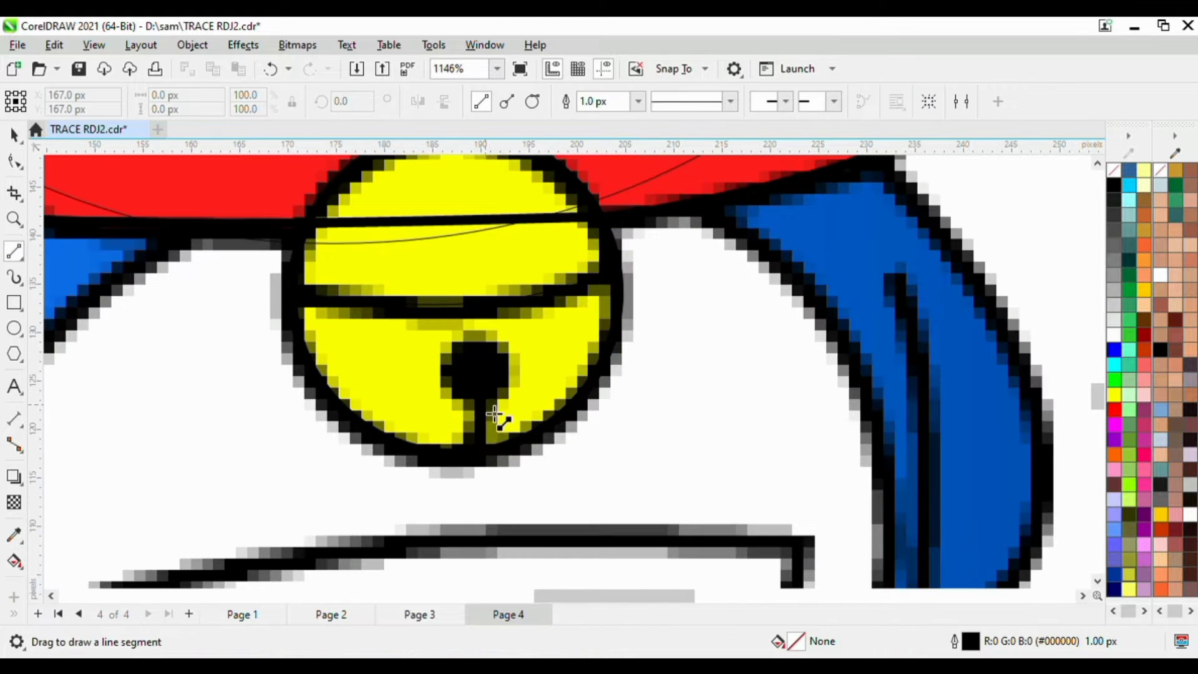
{"action": "left_click_drag", "start_coordinate": [491, 413], "coordinate": [495, 461]}
{"action": "left_click_drag", "start_coordinate": [50, 383], "coordinate": [80, 445]}
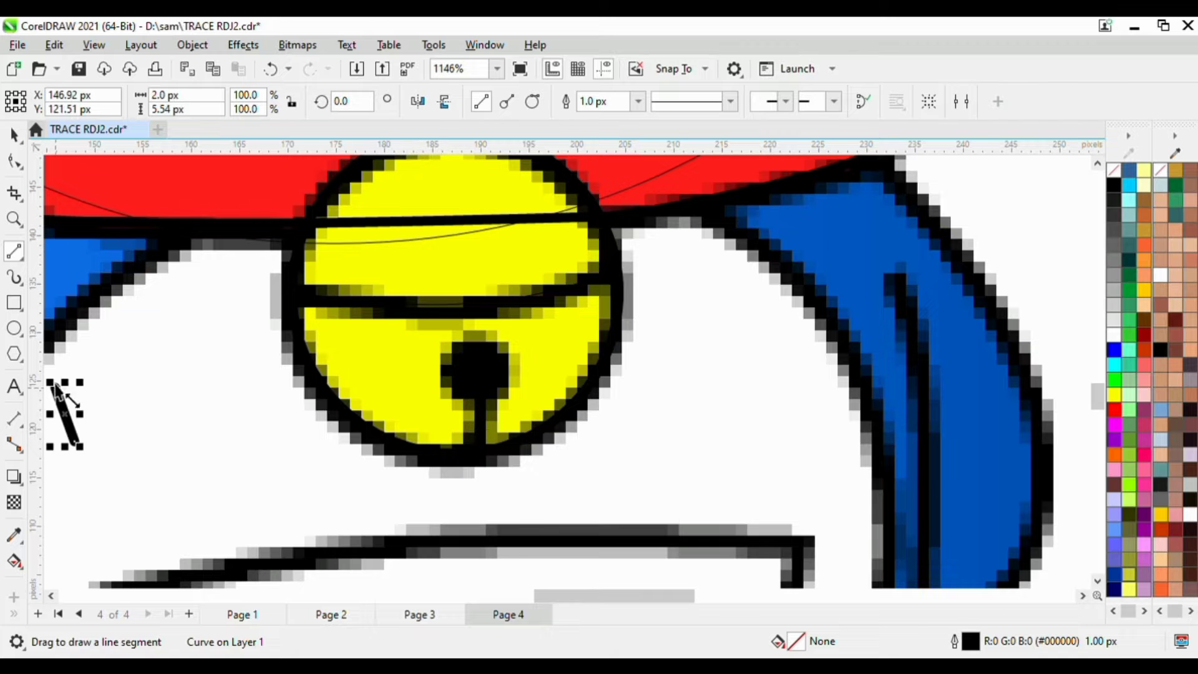
{"action": "key", "text": "ctrl+z"}
Draw an ellipse over the bell's black dot and stretch it upward to about 7 × 6.6 px
{"action": "left_click", "coordinate": [13, 327]}
{"action": "scroll", "coordinate": [476, 372], "scroll_direction": "up", "scroll_amount": 1}
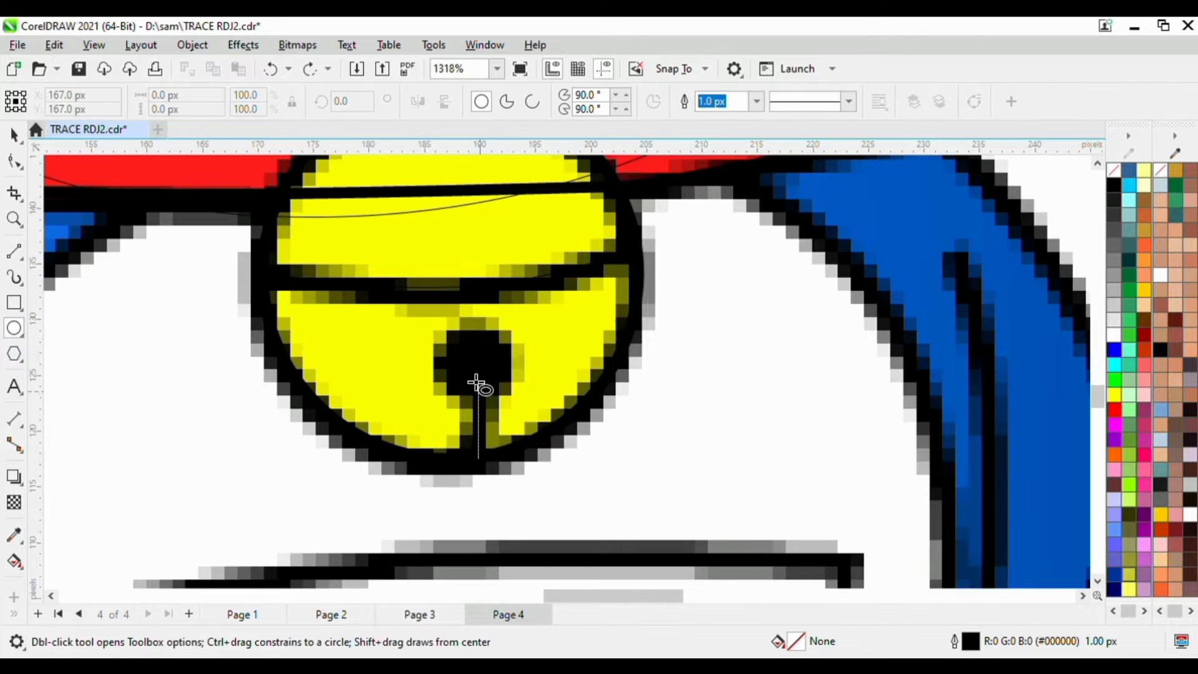
{"action": "mouse_move", "coordinate": [432, 334]}
{"action": "left_mouse_down"}
{"action": "mouse_move", "coordinate": [527, 394]}
{"action": "mouse_move", "coordinate": [520, 405]}
{"action": "left_mouse_up"}
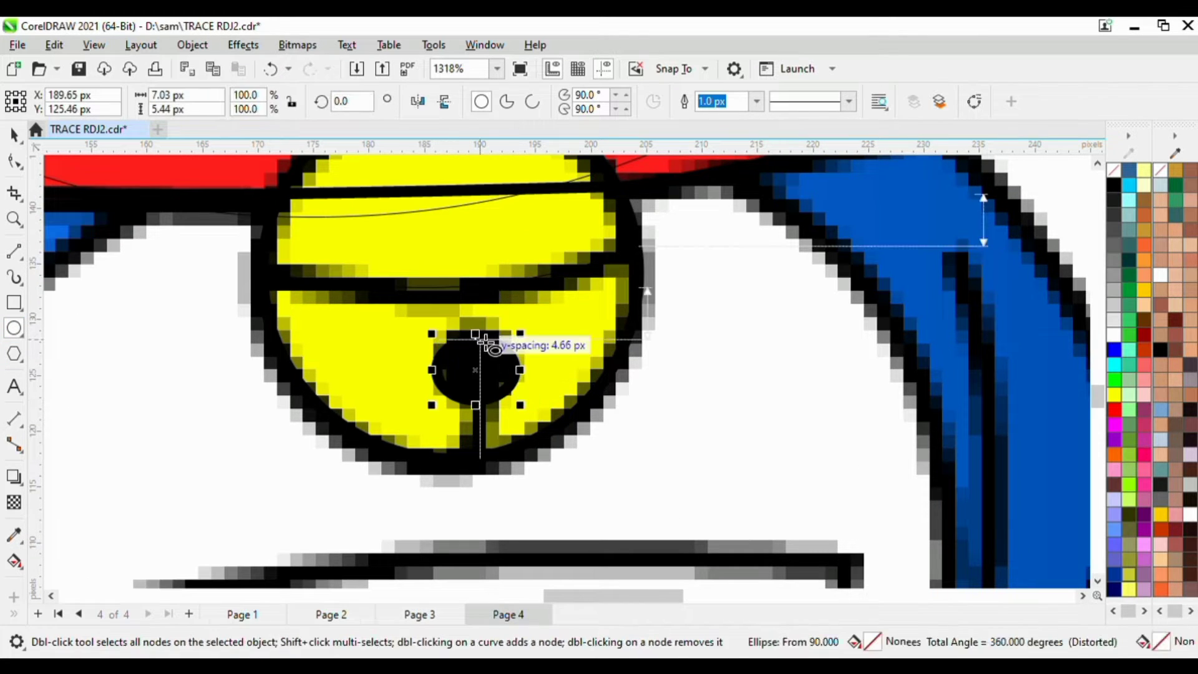
{"action": "left_click_drag", "start_coordinate": [476, 334], "coordinate": [481, 315]}
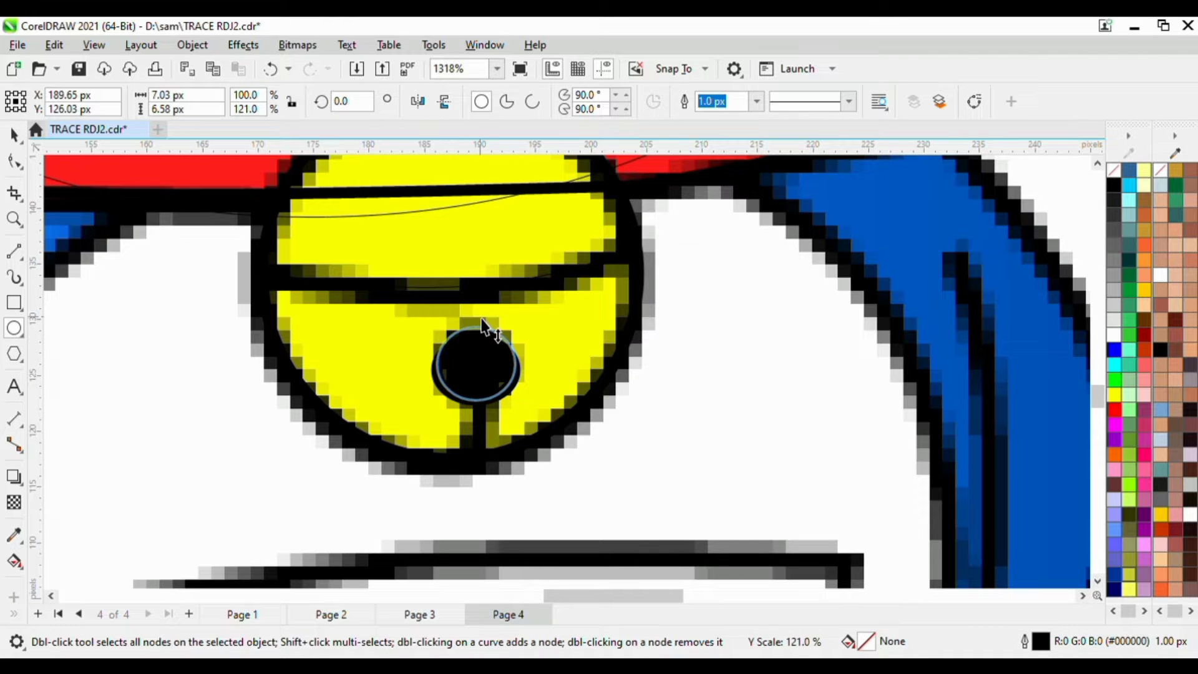
Draw a rectangle about 74 × 13 px over the upper part of the belly pocket and convert it to curves
{"action": "scroll", "coordinate": [481, 324], "scroll_direction": "down", "scroll_amount": 5}
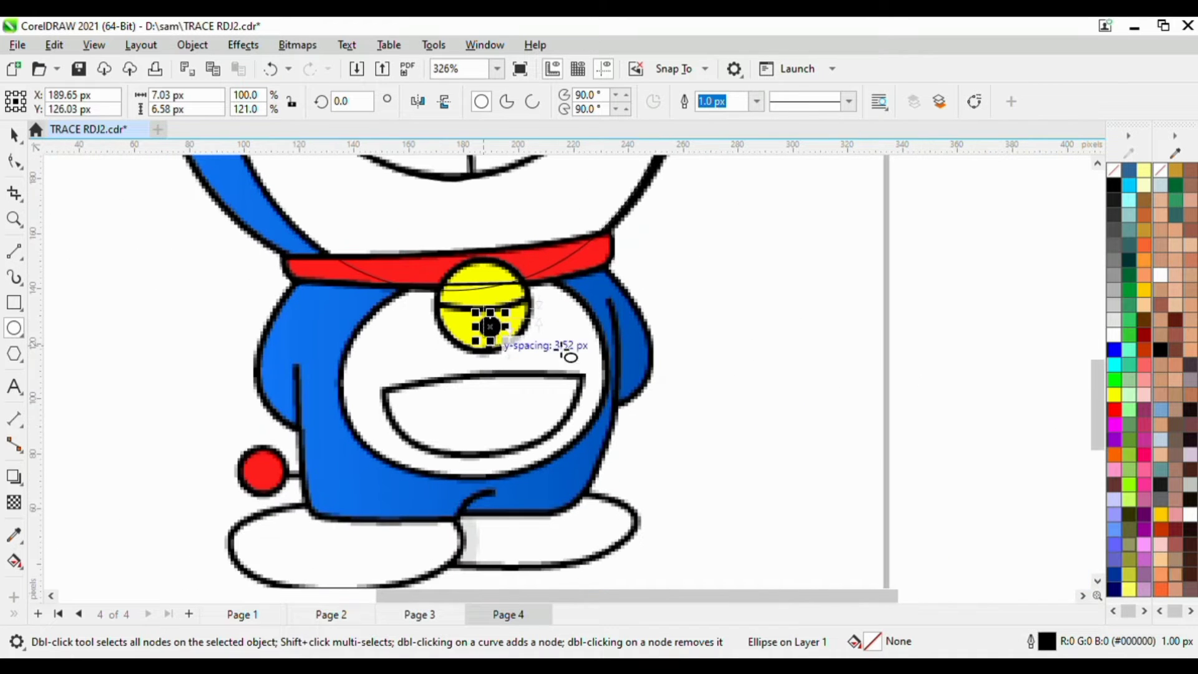
{"action": "left_click", "coordinate": [14, 303]}
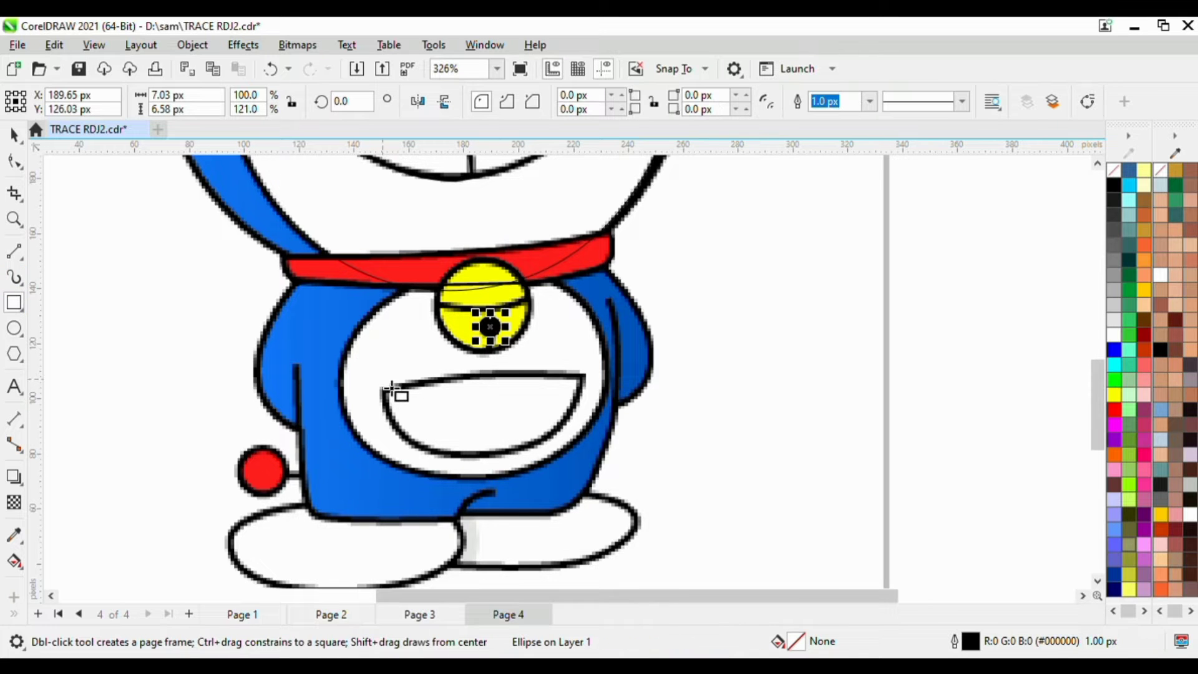
{"action": "left_click_drag", "start_coordinate": [382, 377], "coordinate": [590, 423]}
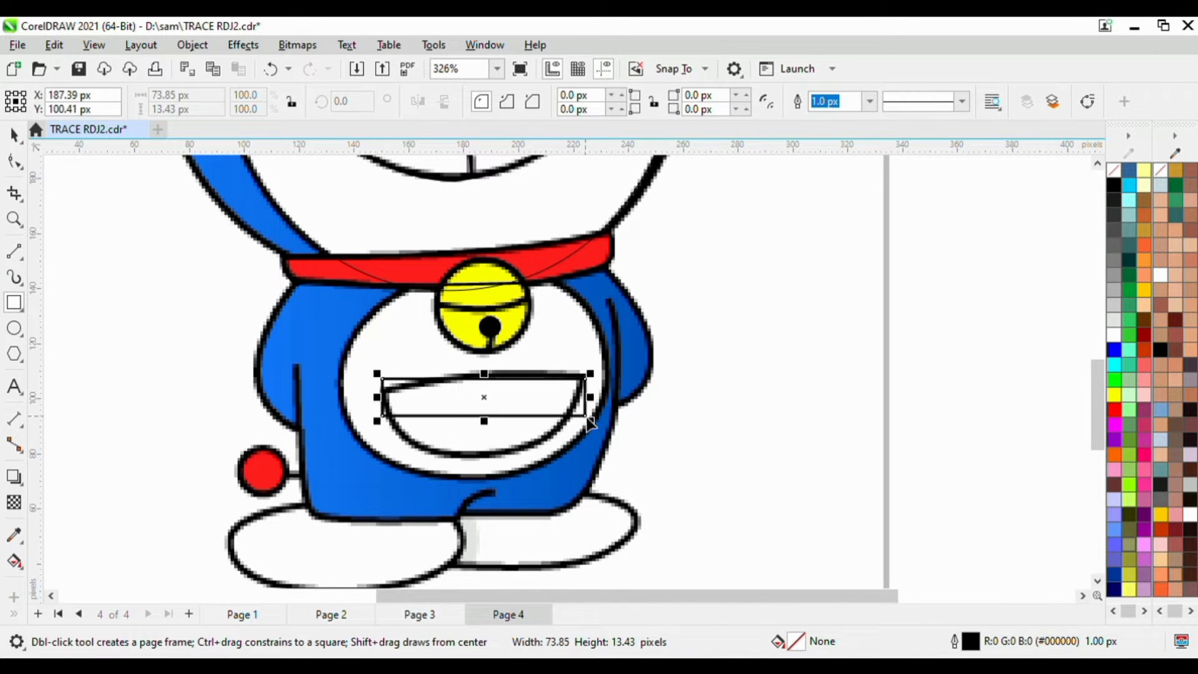
{"action": "key", "text": "F10"}
{"action": "scroll", "coordinate": [465, 440], "scroll_direction": "up", "scroll_amount": 2}
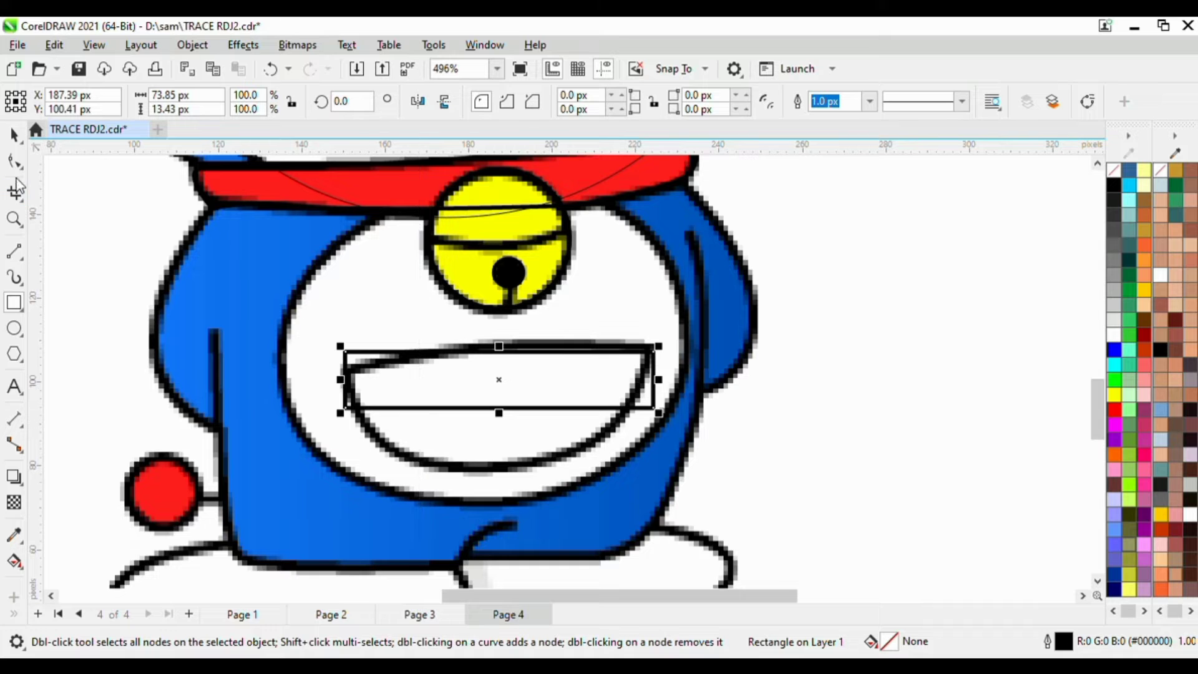
{"action": "key", "text": "ctrl+q"}
{"action": "key", "text": "F10"}
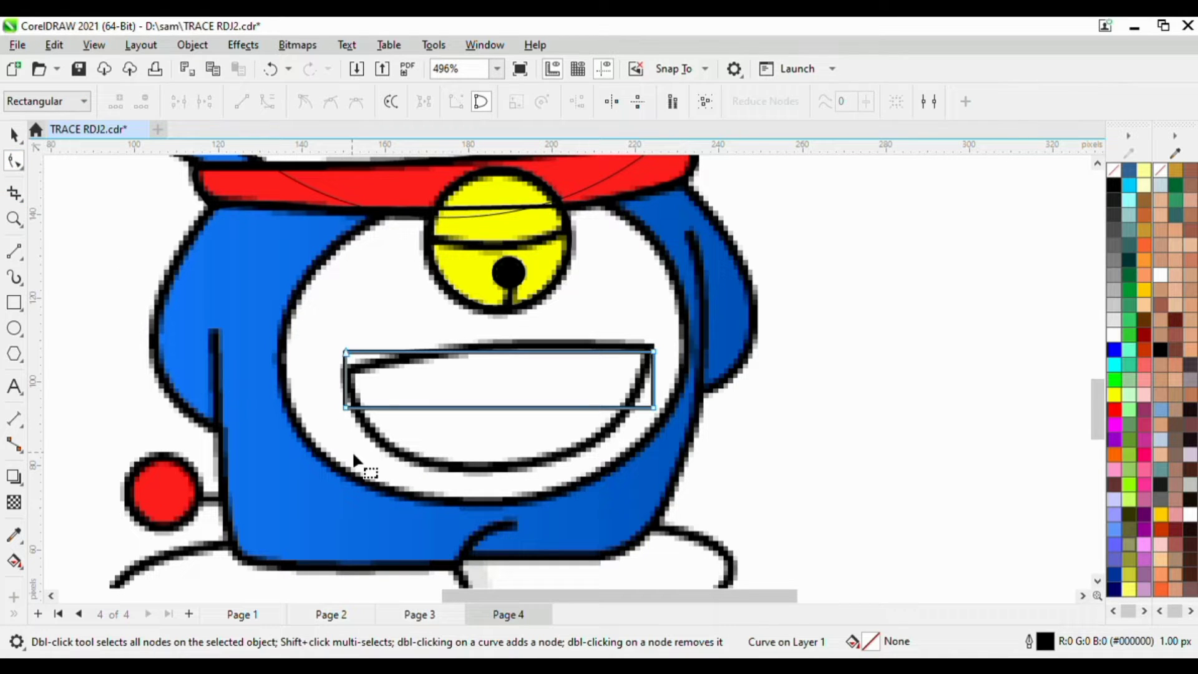
Delete the rectangle's lower left node, then move the remaining nodes to the pocket's lowest point and upper left corner
{"action": "left_click", "coordinate": [347, 408]}
{"action": "key", "text": "Delete"}
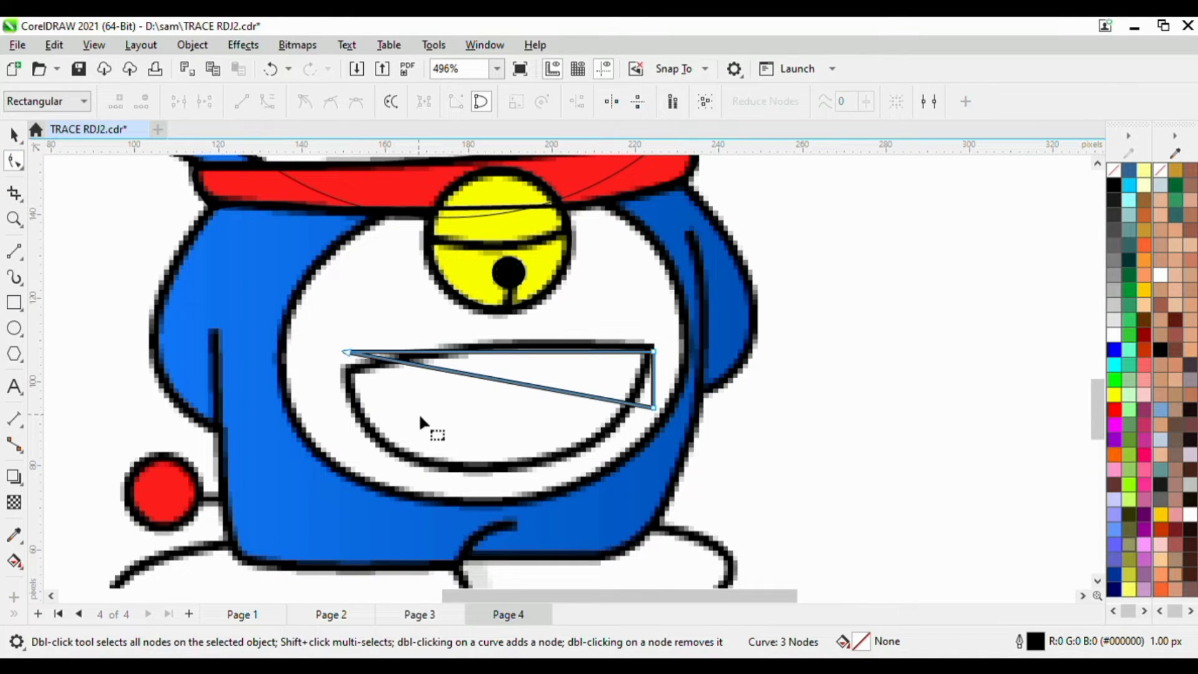
{"action": "scroll", "coordinate": [614, 437], "scroll_direction": "up", "scroll_amount": 2}
{"action": "left_click_drag", "start_coordinate": [680, 397], "coordinate": [449, 482]}
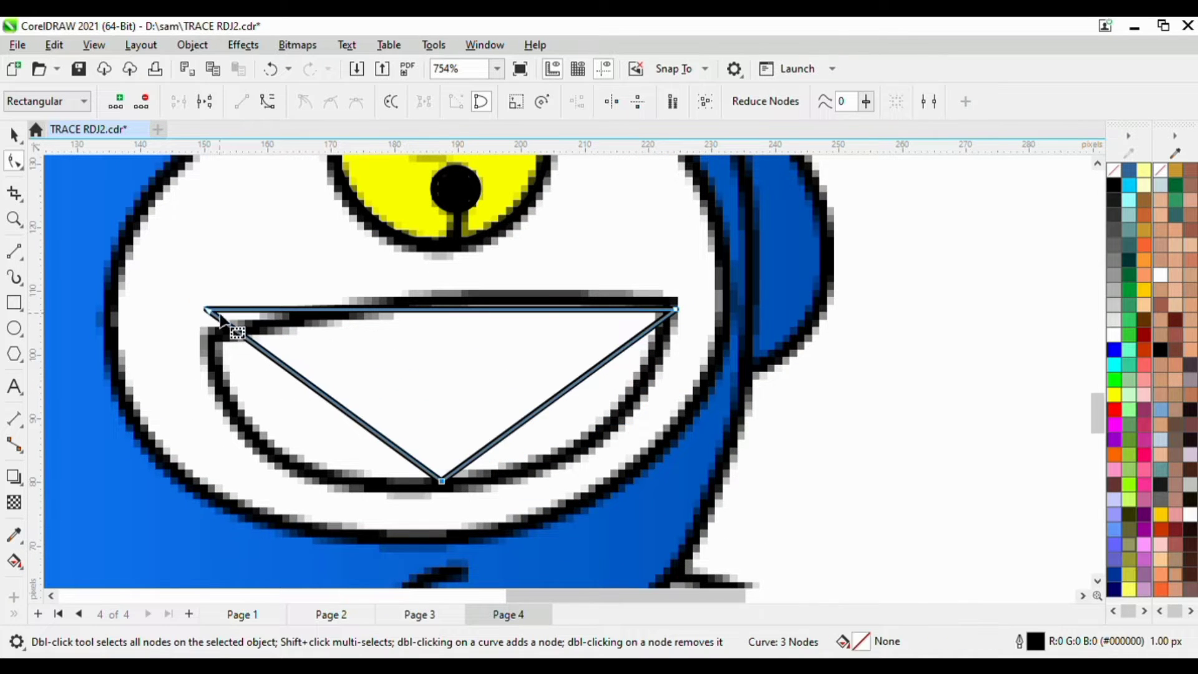
{"action": "left_click_drag", "start_coordinate": [207, 310], "coordinate": [210, 341]}
Convert the pocket shape's top edge to a curve, arch it along the drawn edge and adjust the upper right node
{"action": "left_click", "coordinate": [415, 334]}
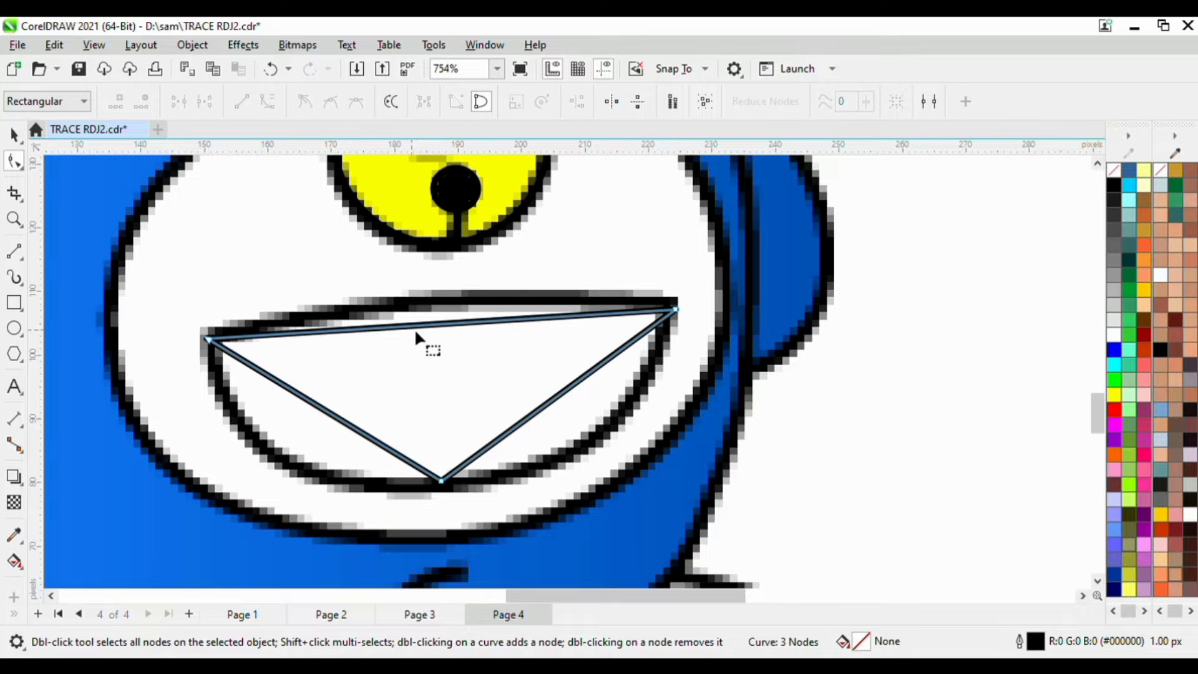
{"action": "left_click", "coordinate": [301, 102]}
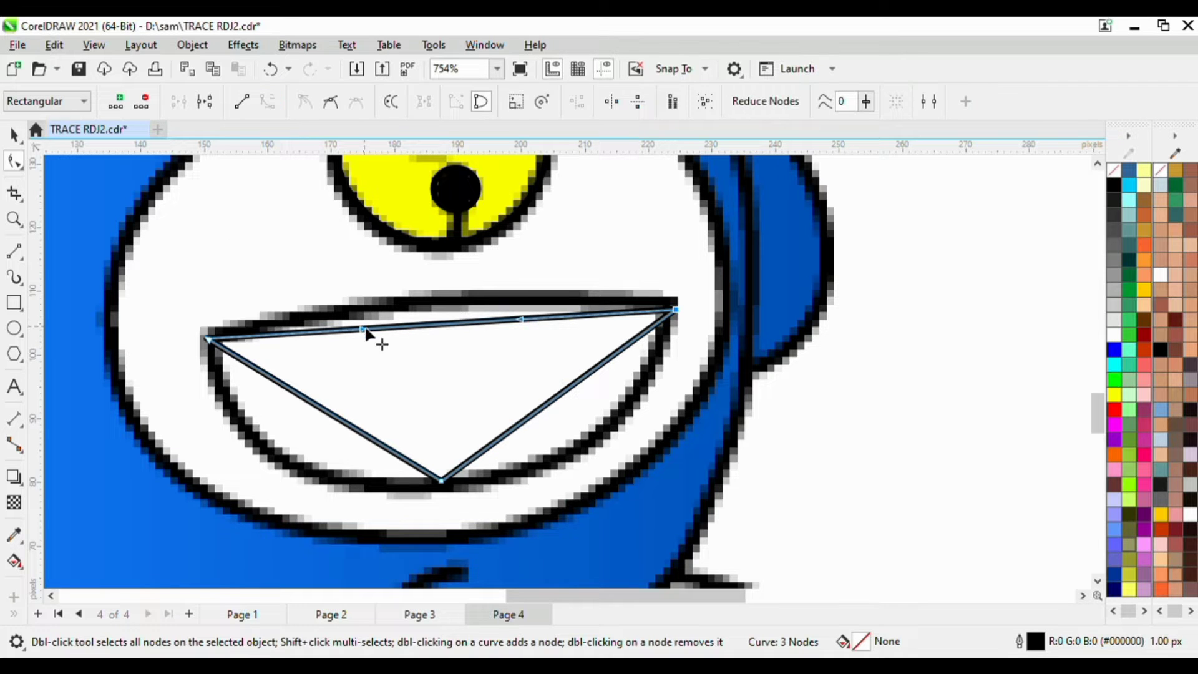
{"action": "left_click_drag", "start_coordinate": [366, 333], "coordinate": [553, 304]}
{"action": "scroll", "coordinate": [684, 315], "scroll_direction": "up", "scroll_amount": 2}
{"action": "left_click_drag", "start_coordinate": [675, 307], "coordinate": [668, 308]}
{"action": "scroll", "coordinate": [614, 353], "scroll_direction": "down", "scroll_amount": 3}
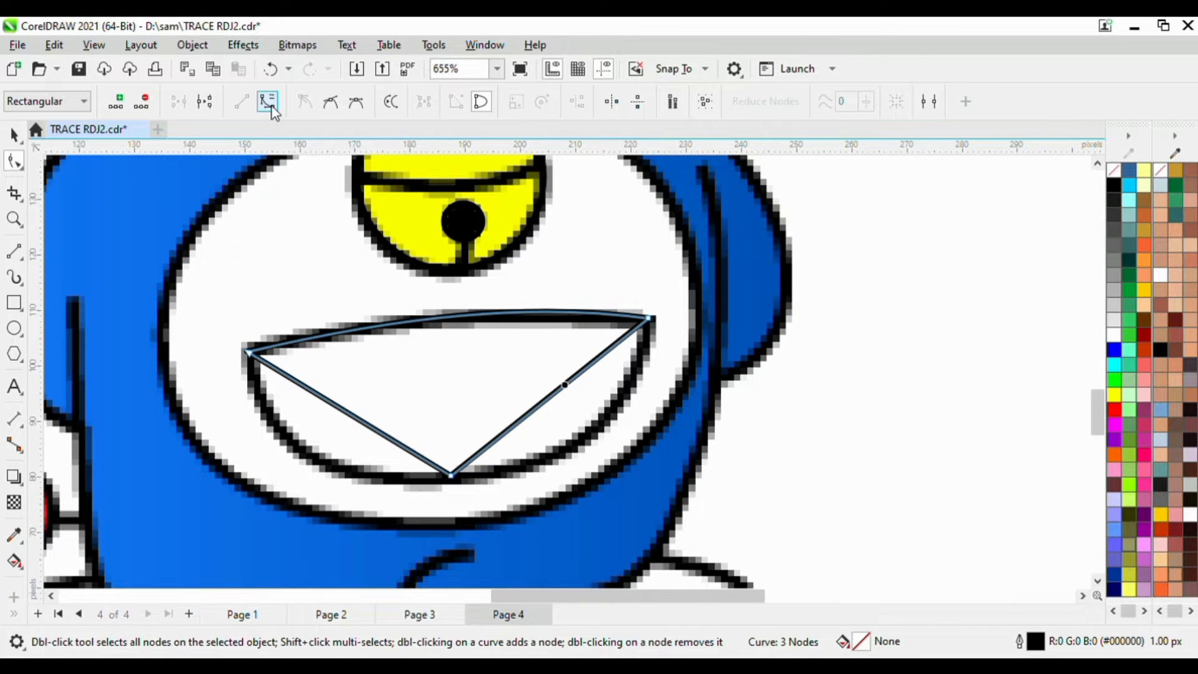
Convert the pocket shape's right-hand edge to a curve and bend both handles outward along the drawn rounded edge
{"action": "left_click", "coordinate": [268, 101]}
{"action": "scroll", "coordinate": [495, 328], "scroll_direction": "up", "scroll_amount": 2}
{"action": "left_click_drag", "start_coordinate": [614, 385], "coordinate": [667, 443]}
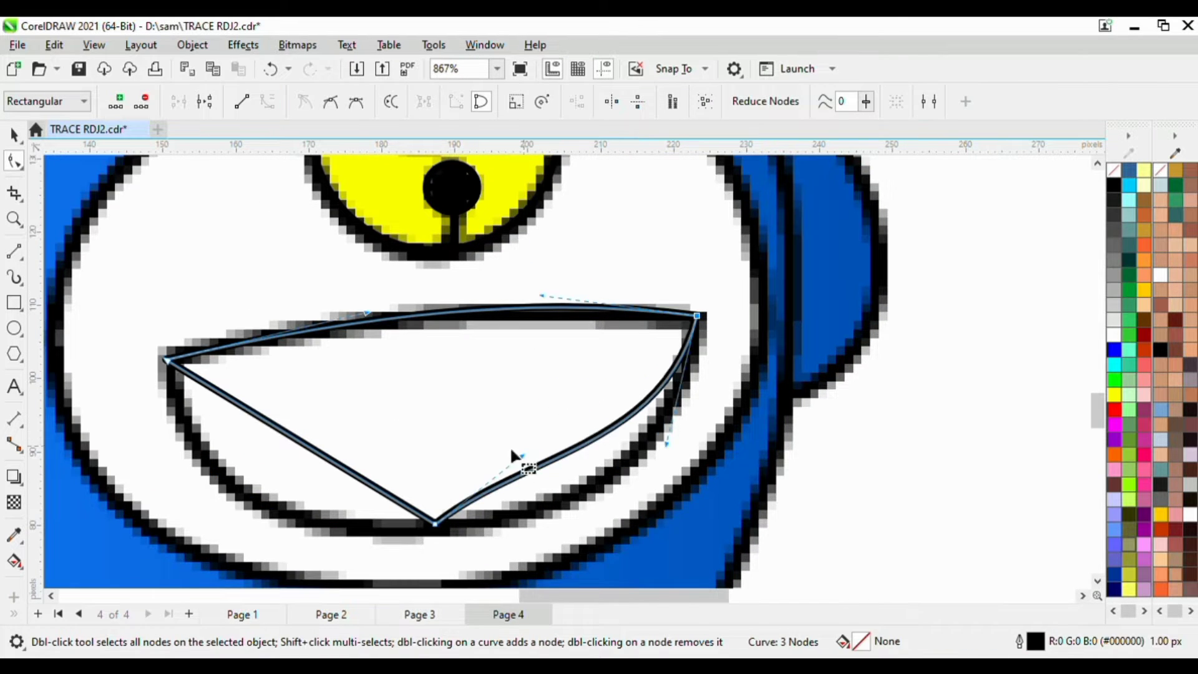
{"action": "left_click_drag", "start_coordinate": [522, 456], "coordinate": [573, 524]}
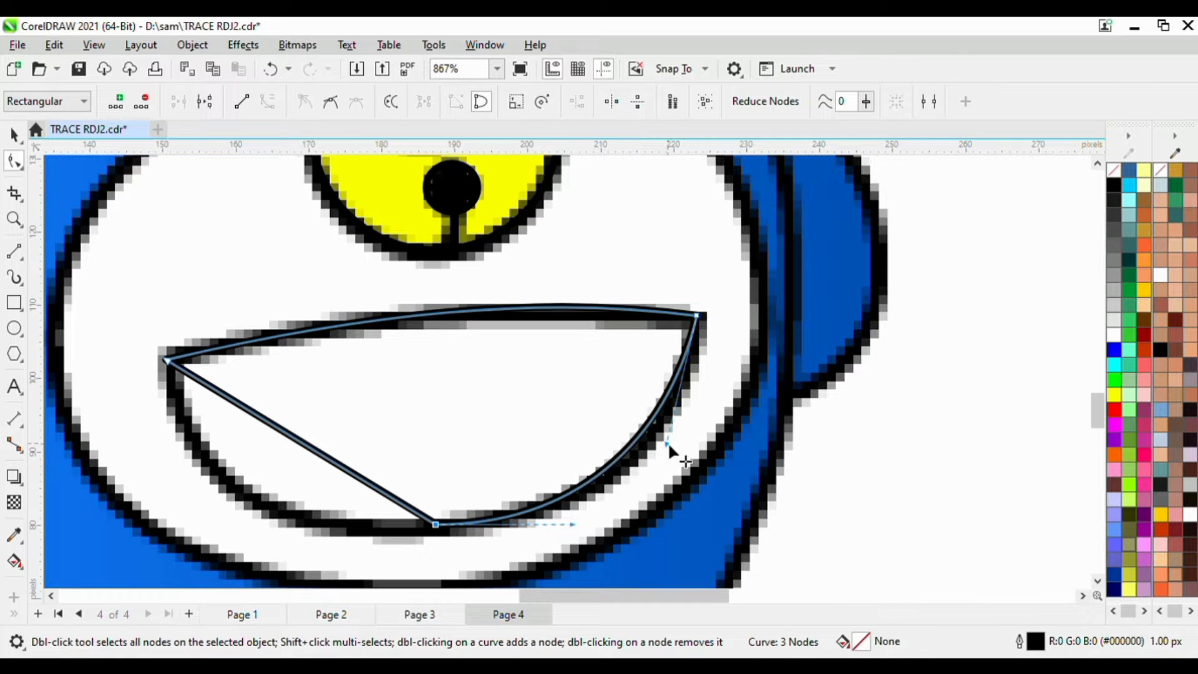
Swing the upper handle of the pocket's right-hand edge outward until it points straight down from the corner node
{"action": "left_click_drag", "start_coordinate": [668, 442], "coordinate": [697, 443]}
{"action": "scroll", "coordinate": [669, 441], "scroll_direction": "down", "scroll_amount": 5}
{"action": "scroll", "coordinate": [487, 452], "scroll_direction": "up", "scroll_amount": 4}
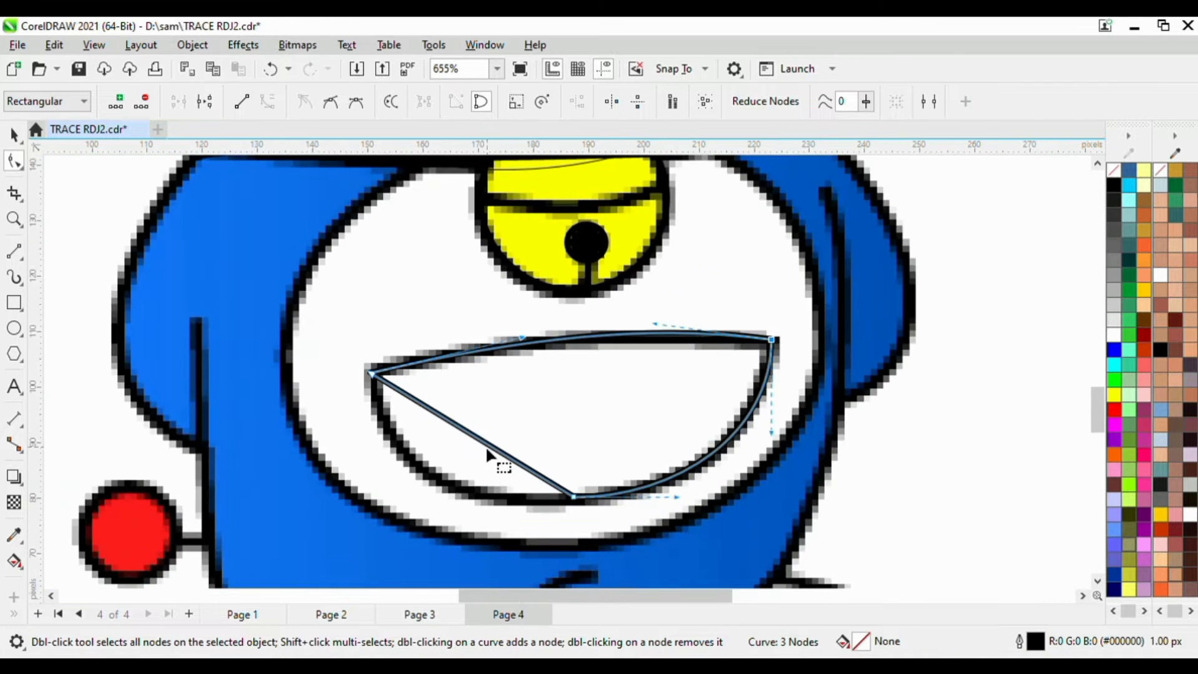
Bend the pocket's straight lower left edge outward along the drawn rounded outline and fine-tune its two curve handles
{"action": "left_click", "coordinate": [469, 433]}
{"action": "scroll", "coordinate": [405, 377], "scroll_direction": "up", "scroll_amount": 1}
{"action": "left_click_drag", "start_coordinate": [439, 421], "coordinate": [415, 481]}
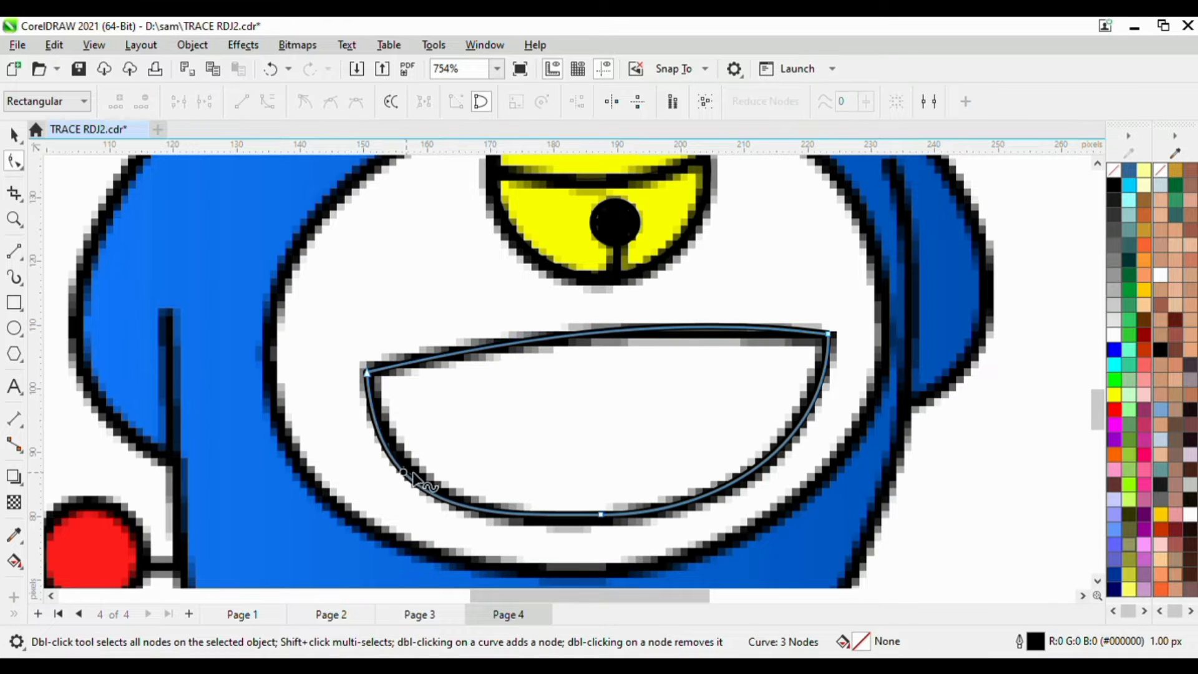
{"action": "left_click", "coordinate": [601, 516]}
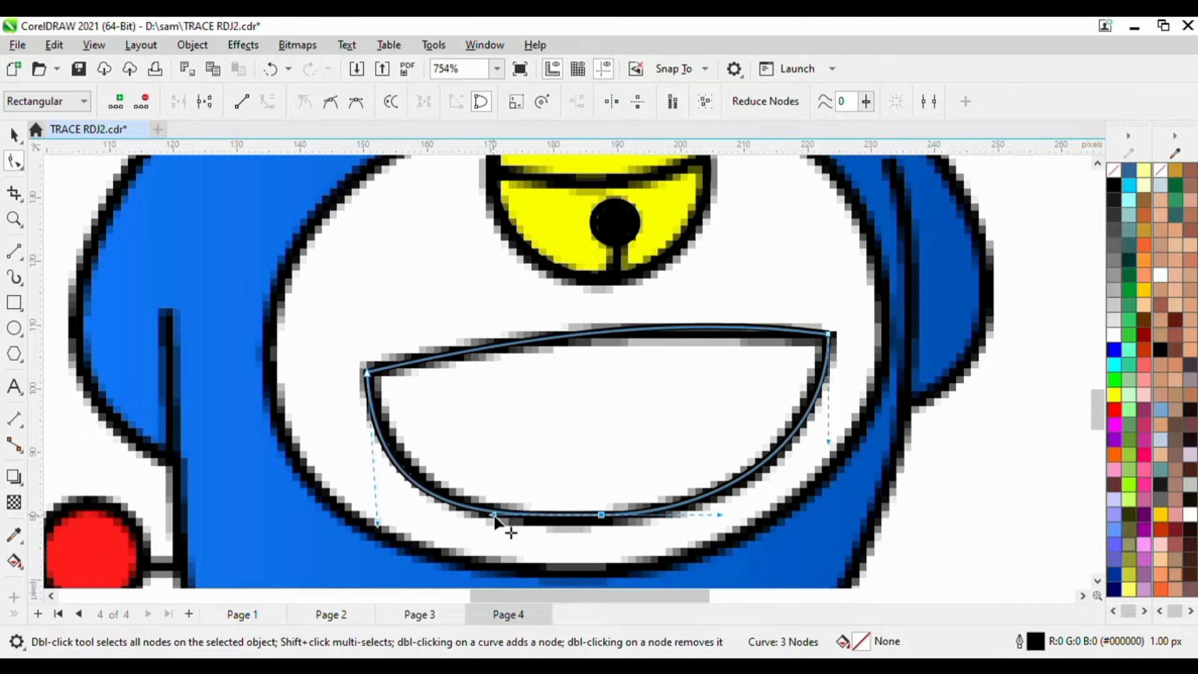
{"action": "left_click_drag", "start_coordinate": [494, 516], "coordinate": [510, 518]}
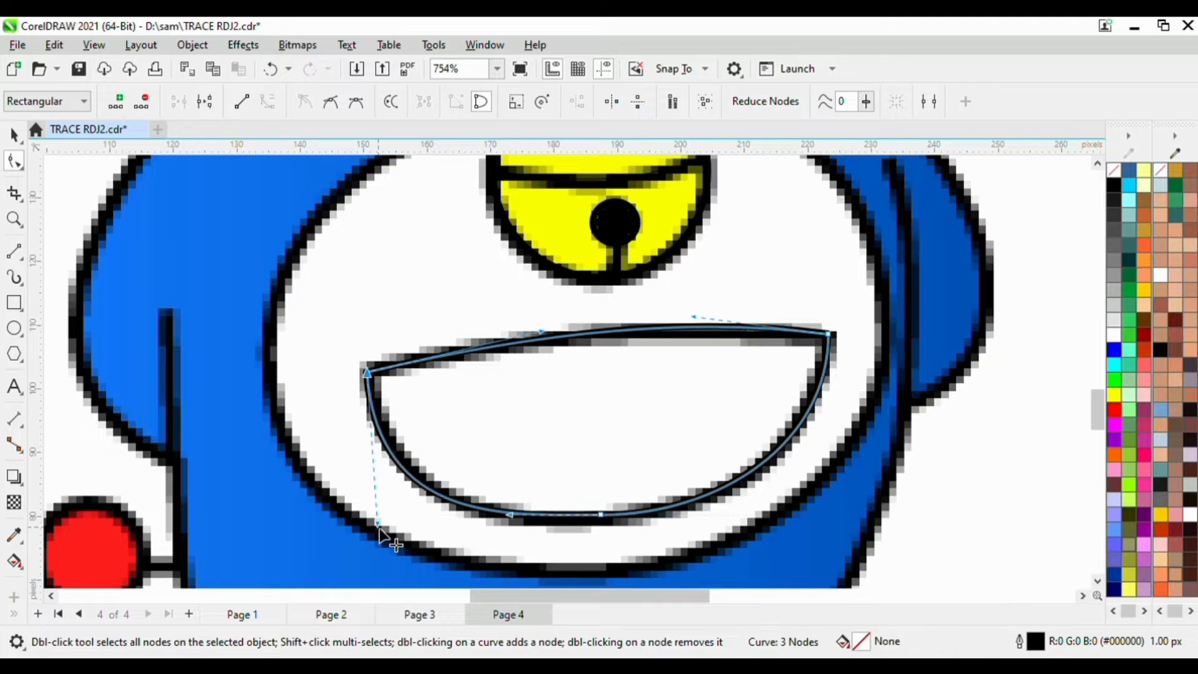
{"action": "left_click_drag", "start_coordinate": [382, 535], "coordinate": [381, 532]}
{"action": "scroll", "coordinate": [524, 406], "scroll_direction": "down", "scroll_amount": 10}
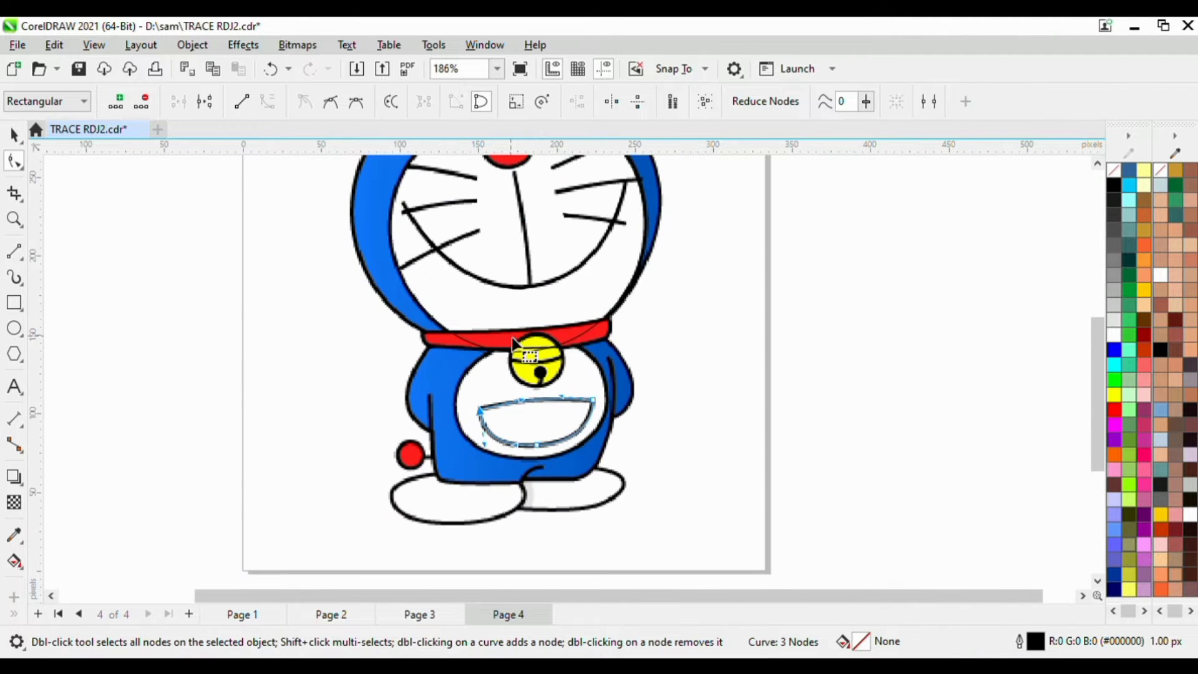
{"action": "scroll", "coordinate": [571, 396], "scroll_direction": "up", "scroll_amount": 2}
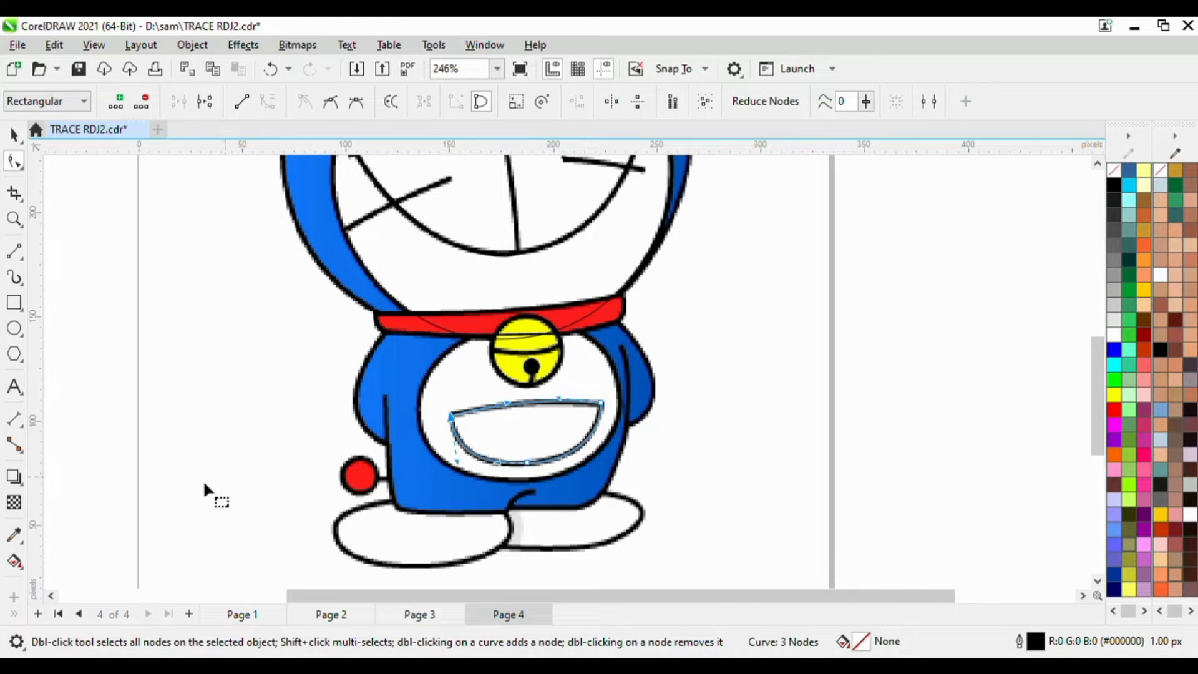
Draw an ellipse over the white belly and stretch it to about 97 × 74 px to match the outline
{"action": "left_click", "coordinate": [13, 327]}
{"action": "scroll", "coordinate": [437, 375], "scroll_direction": "up", "scroll_amount": 3}
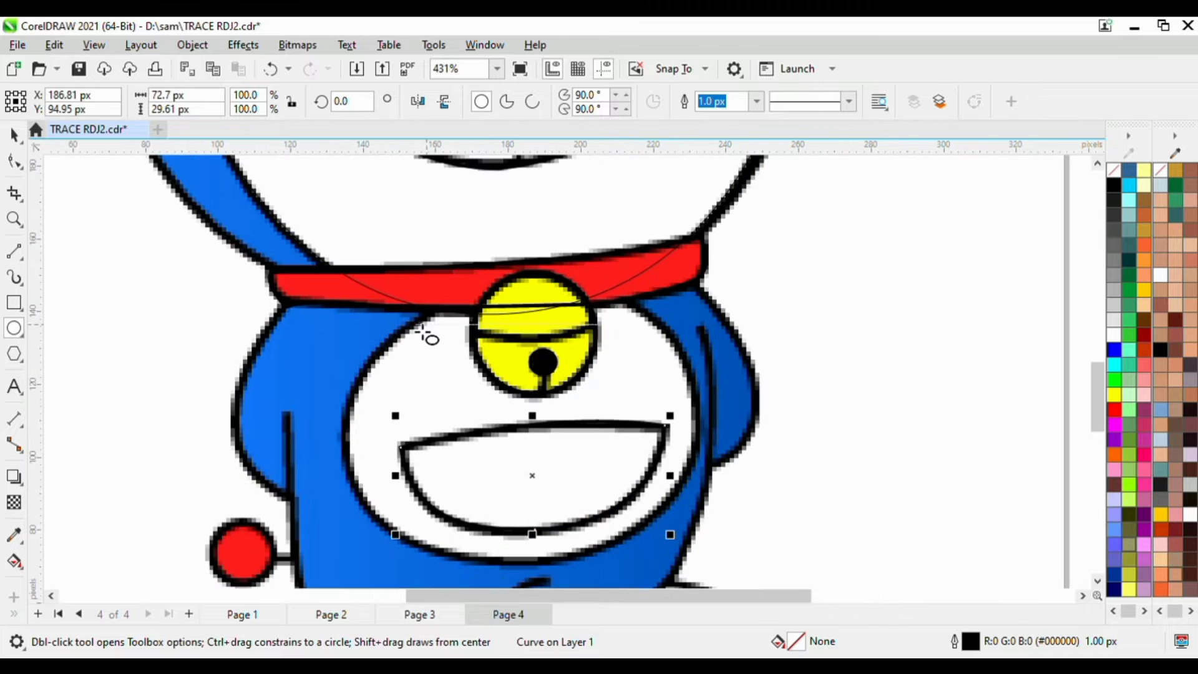
{"action": "left_click_drag", "start_coordinate": [376, 306], "coordinate": [671, 570]}
{"action": "left_click_drag", "start_coordinate": [672, 441], "coordinate": [712, 435]}
{"action": "left_click_drag", "start_coordinate": [374, 445], "coordinate": [341, 444]}
{"action": "left_click_drag", "start_coordinate": [530, 306], "coordinate": [536, 301]}
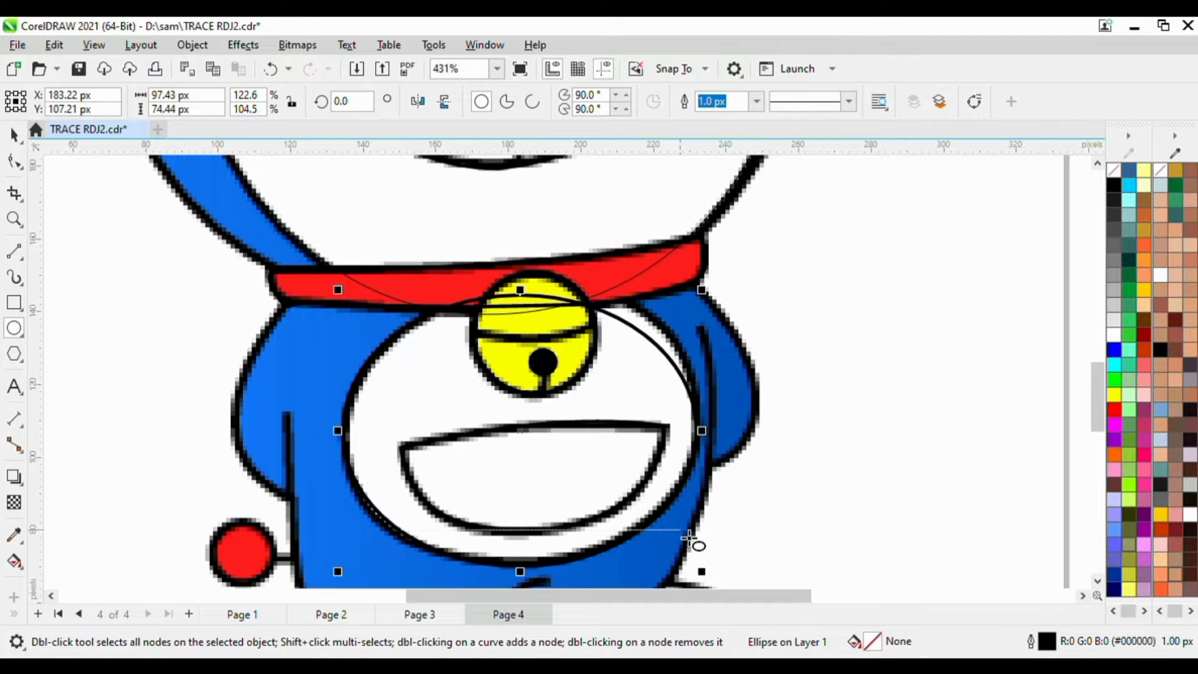
Convert the belly ellipse to curves, raise its top node to the bell's top, and add an upper right node pulled slightly outward
{"action": "key", "text": "ctrl+q"}
{"action": "key", "text": "F10"}
{"action": "scroll", "coordinate": [524, 293], "scroll_direction": "up", "scroll_amount": 1}
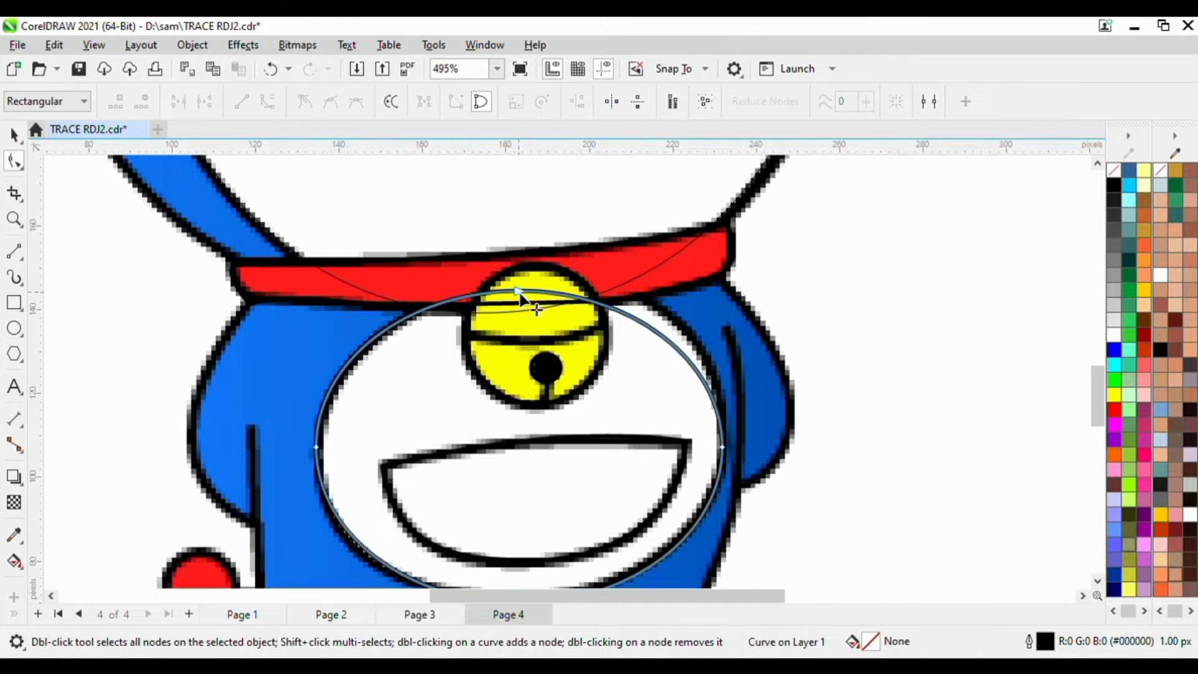
{"action": "left_click", "coordinate": [523, 291]}
{"action": "left_click_drag", "start_coordinate": [523, 294], "coordinate": [538, 268]}
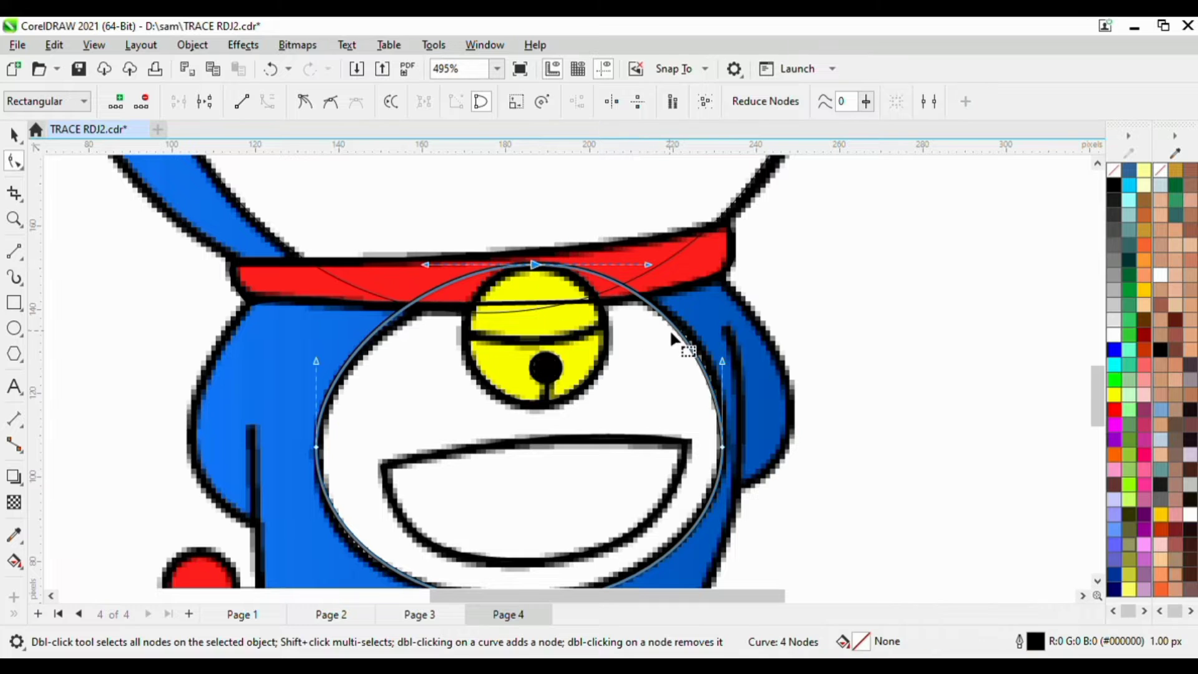
{"action": "double_click", "coordinate": [674, 327]}
{"action": "left_click_drag", "start_coordinate": [674, 327], "coordinate": [683, 327]}
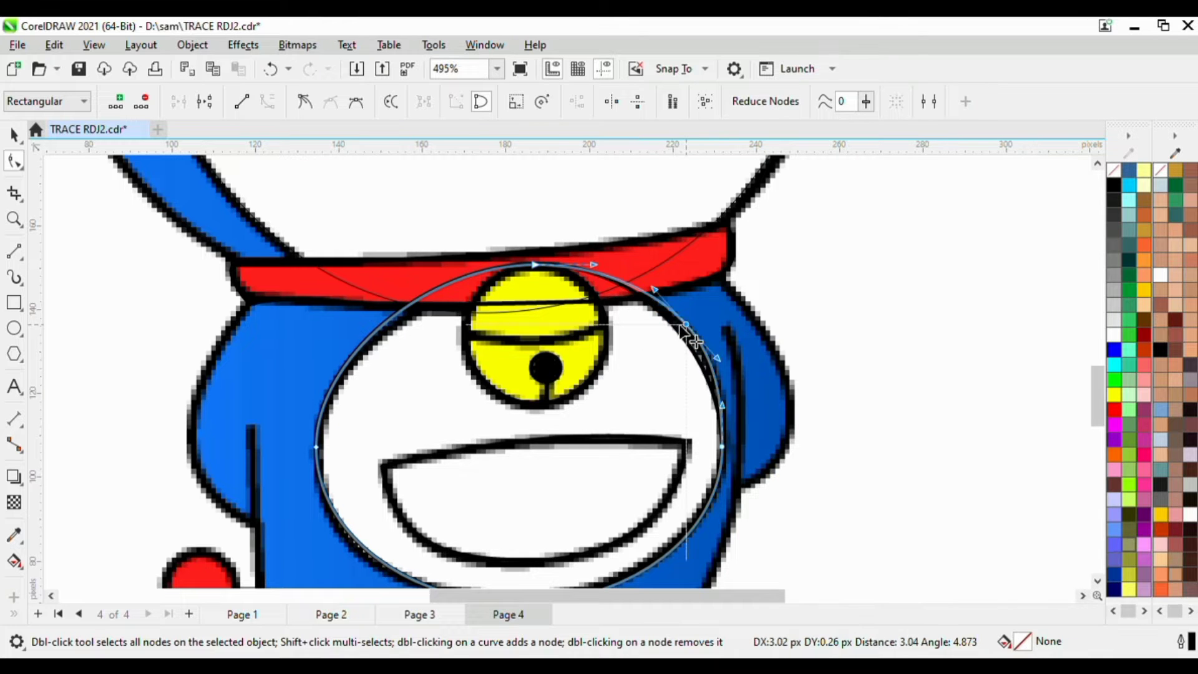
Add a node on the belly curve's upper left arc, move it slightly inward to follow the drawing, and deselect the curve
{"action": "scroll", "coordinate": [665, 347], "scroll_direction": "left", "scroll_amount": 1}
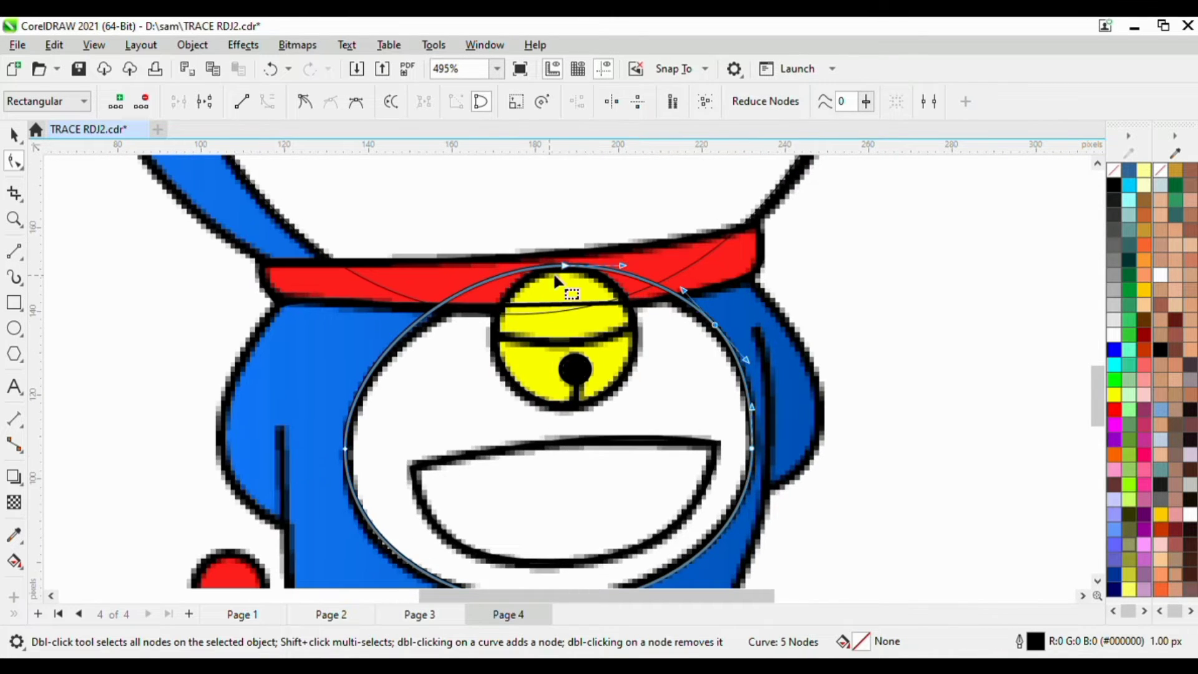
{"action": "left_click", "coordinate": [469, 290]}
{"action": "left_click_drag", "start_coordinate": [468, 291], "coordinate": [472, 298]}
{"action": "scroll", "coordinate": [450, 333], "scroll_direction": "down", "scroll_amount": 2}
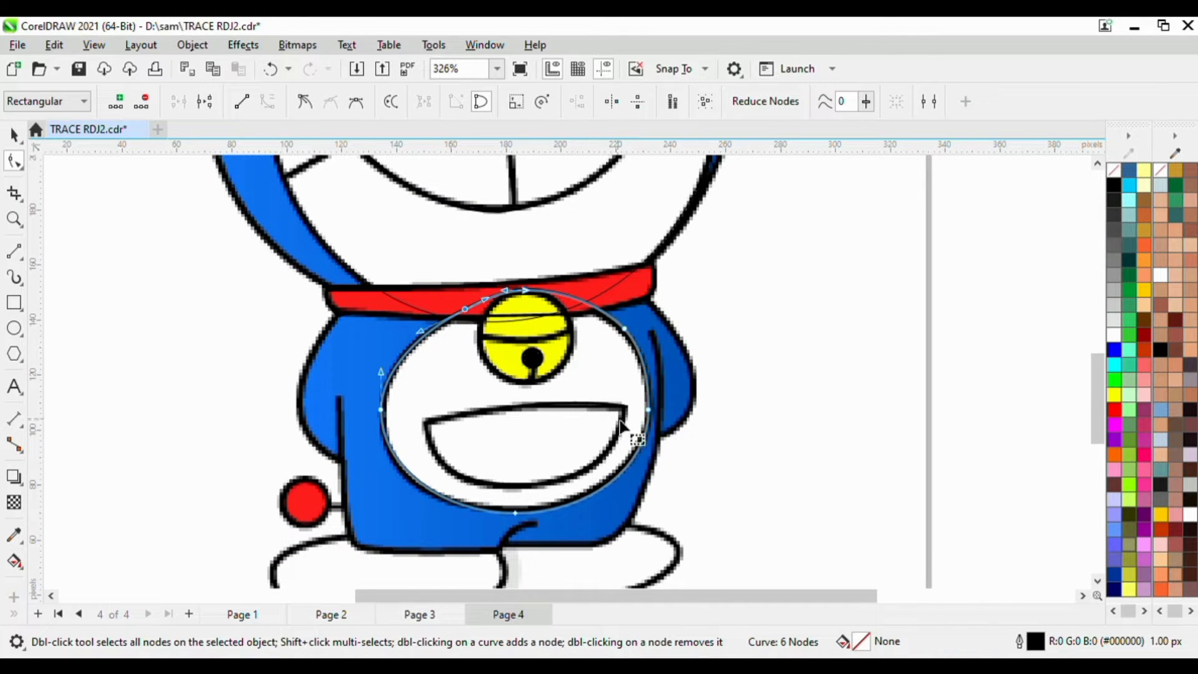
{"action": "left_click", "coordinate": [757, 437]}
Draw a line about 12 × 8 px along the short crease between the legs and set its outline width to Hairline
{"action": "scroll", "coordinate": [588, 380], "scroll_direction": "up", "scroll_amount": 1}
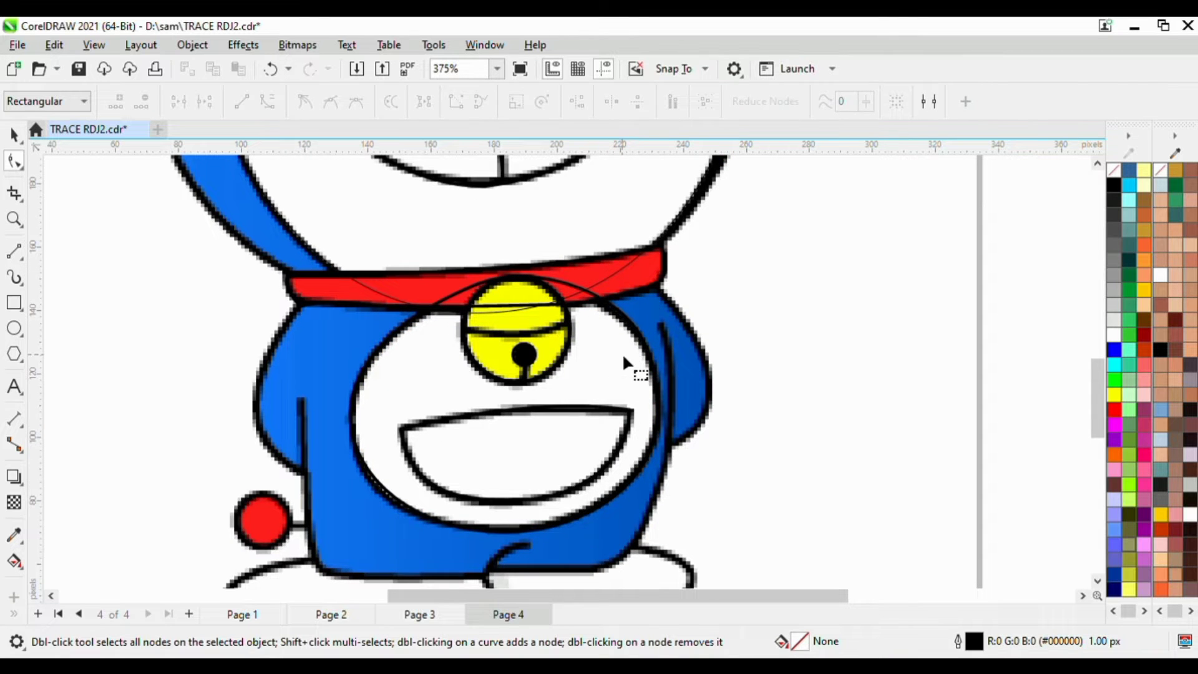
{"action": "scroll", "coordinate": [420, 387], "scroll_direction": "down", "scroll_amount": 3}
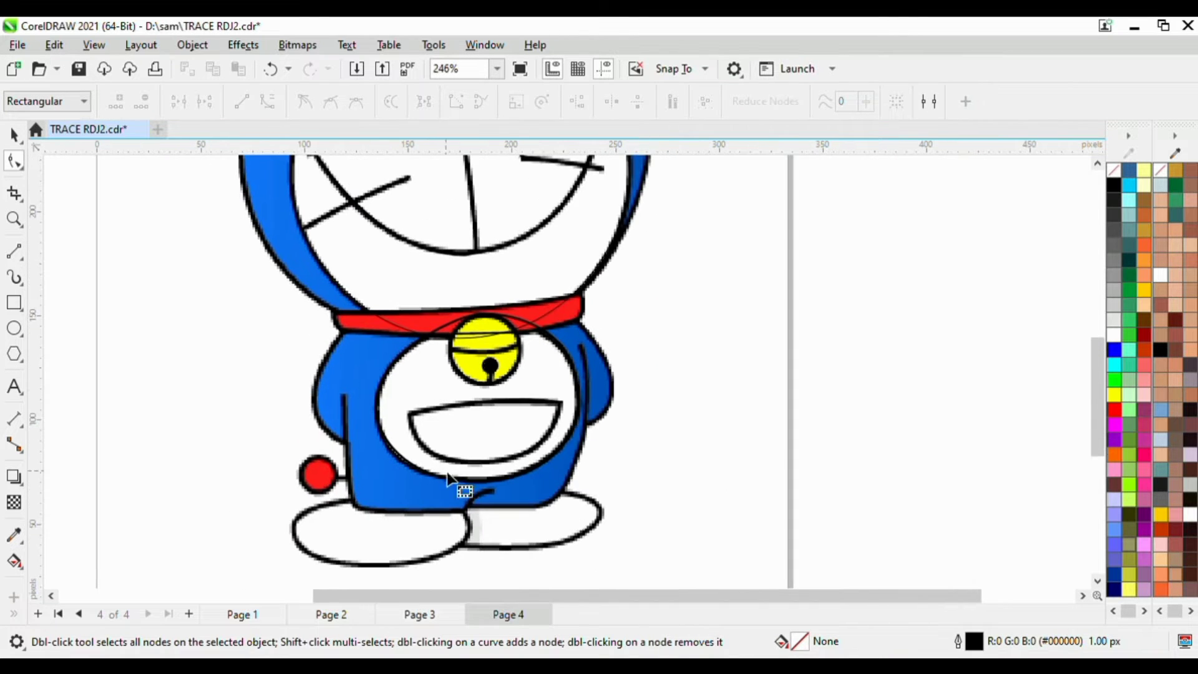
{"action": "scroll", "coordinate": [448, 476], "scroll_direction": "up", "scroll_amount": 1}
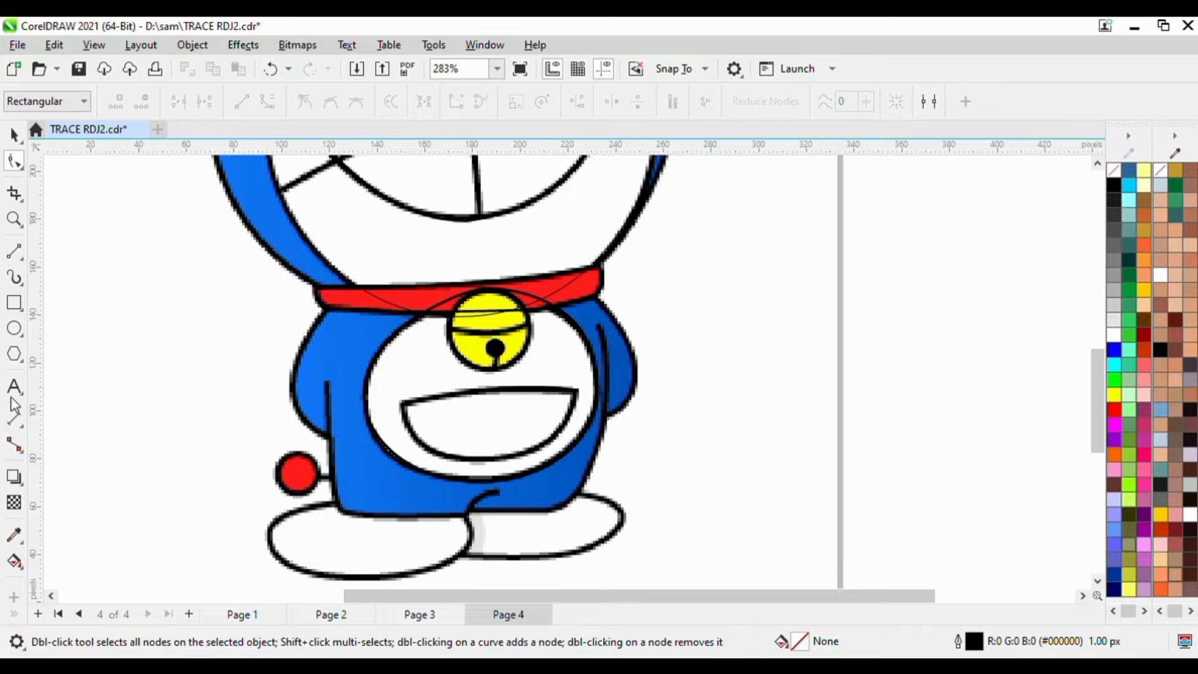
{"action": "key", "text": "F5"}
{"action": "scroll", "coordinate": [527, 536], "scroll_direction": "up", "scroll_amount": 6}
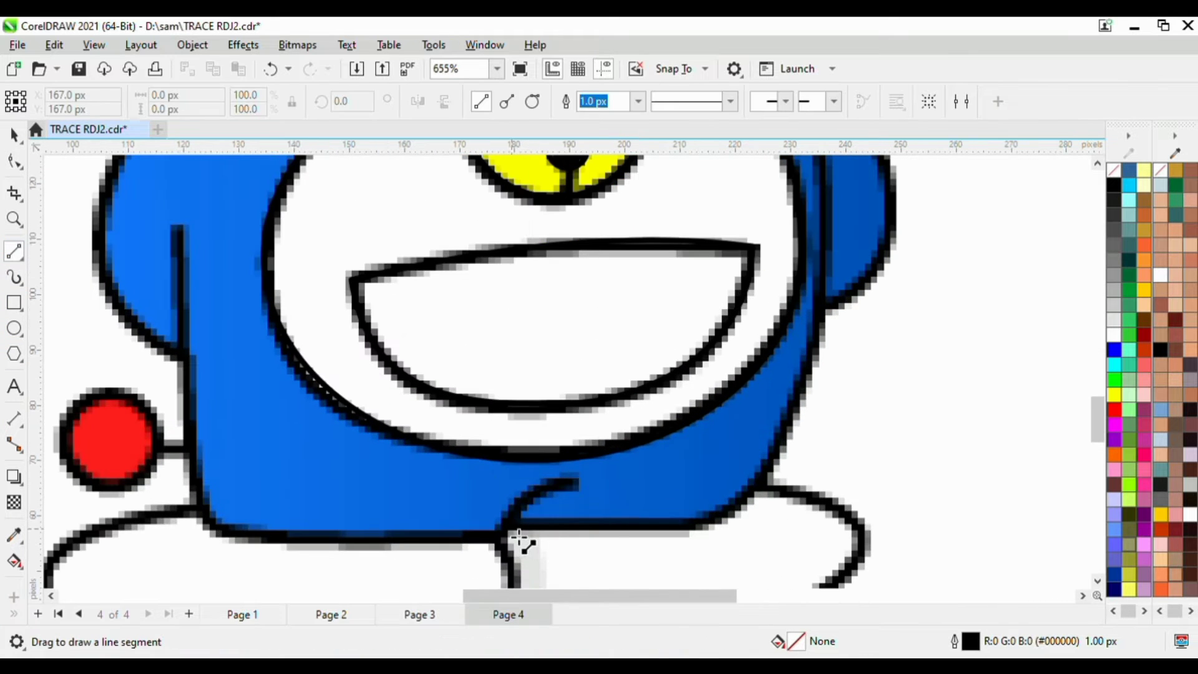
{"action": "left_click_drag", "start_coordinate": [525, 524], "coordinate": [580, 479]}
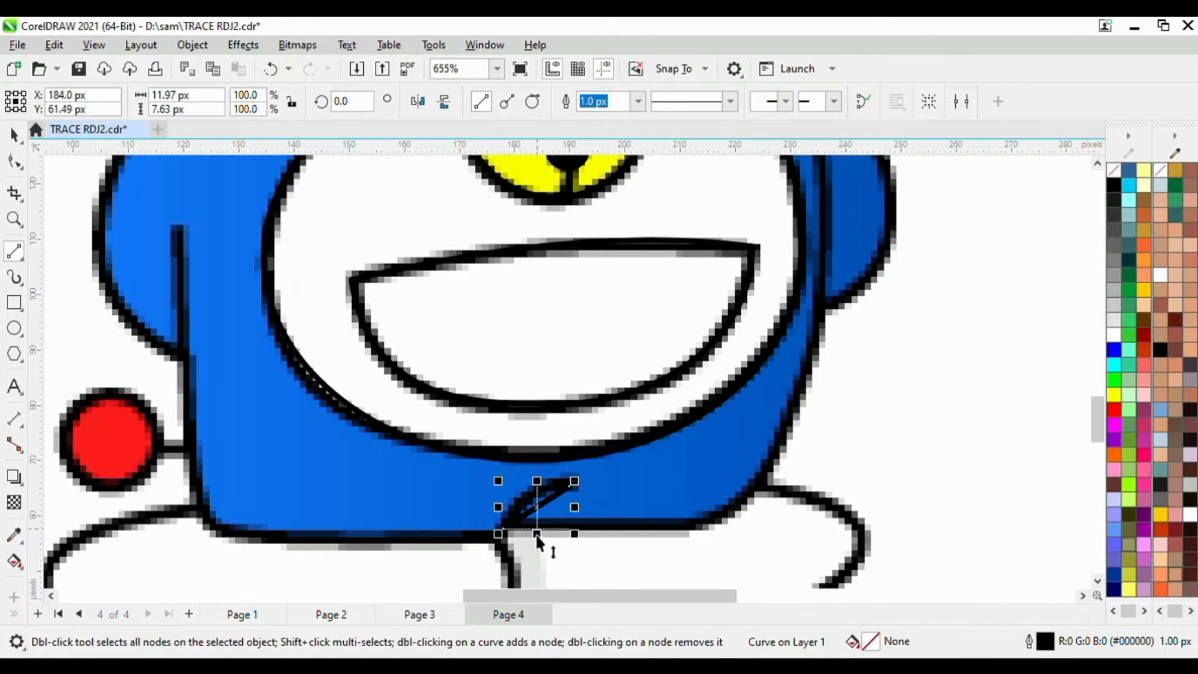
{"action": "scroll", "coordinate": [553, 521], "scroll_direction": "up", "scroll_amount": 5}
{"action": "scroll", "coordinate": [554, 521], "scroll_direction": "up", "scroll_amount": 1}
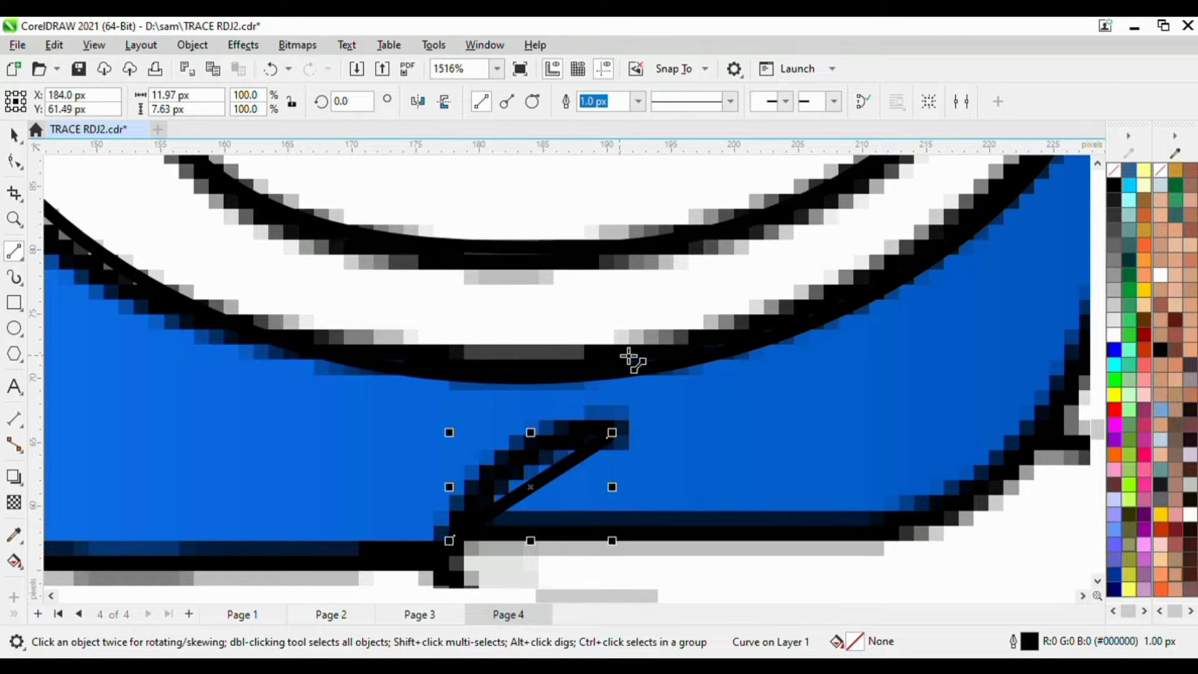
{"action": "type", "text": "0"}
{"action": "key", "text": "Return"}
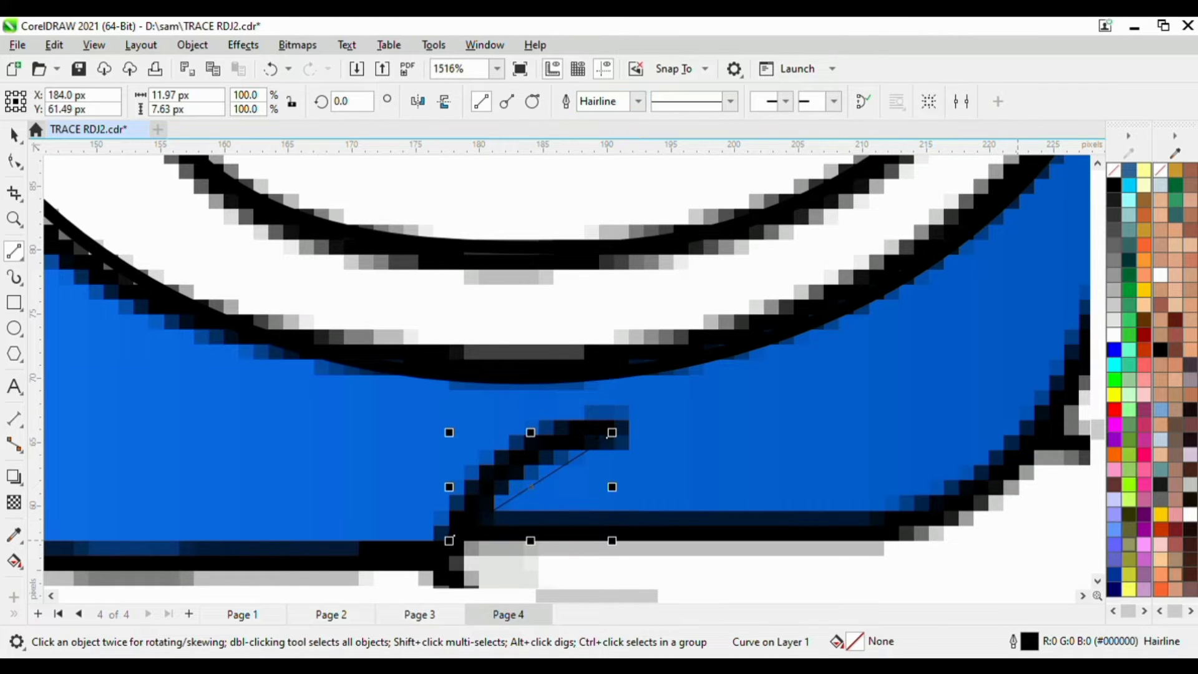
Convert the crease line to a curve, bend it along the drawn arc and raise its upper end node onto the stroke
{"action": "key", "text": "F10"}
{"action": "left_click", "coordinate": [533, 486]}
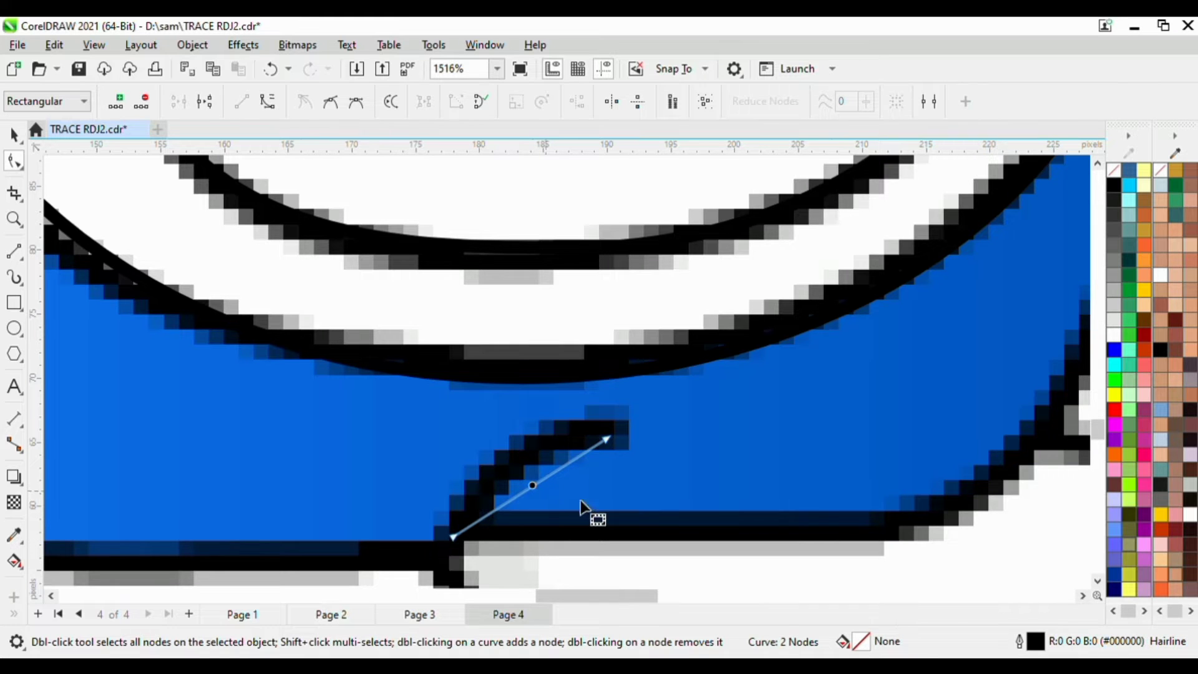
{"action": "left_click", "coordinate": [269, 103]}
{"action": "left_click_drag", "start_coordinate": [561, 470], "coordinate": [531, 449]}
{"action": "left_click_drag", "start_coordinate": [503, 506], "coordinate": [479, 488]}
{"action": "left_click", "coordinate": [624, 441]}
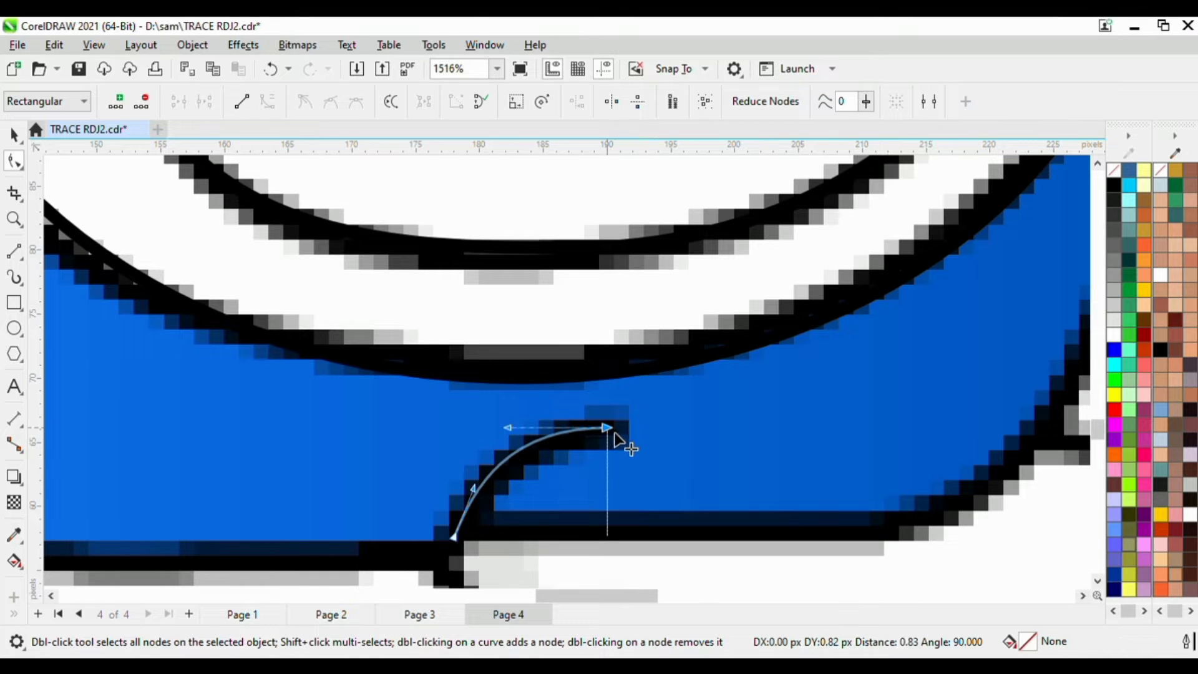
{"action": "scroll", "coordinate": [548, 399], "scroll_direction": "down", "scroll_amount": 1}
{"action": "scroll", "coordinate": [548, 400], "scroll_direction": "down", "scroll_amount": 3}
{"action": "scroll", "coordinate": [437, 342], "scroll_direction": "down", "scroll_amount": 1}
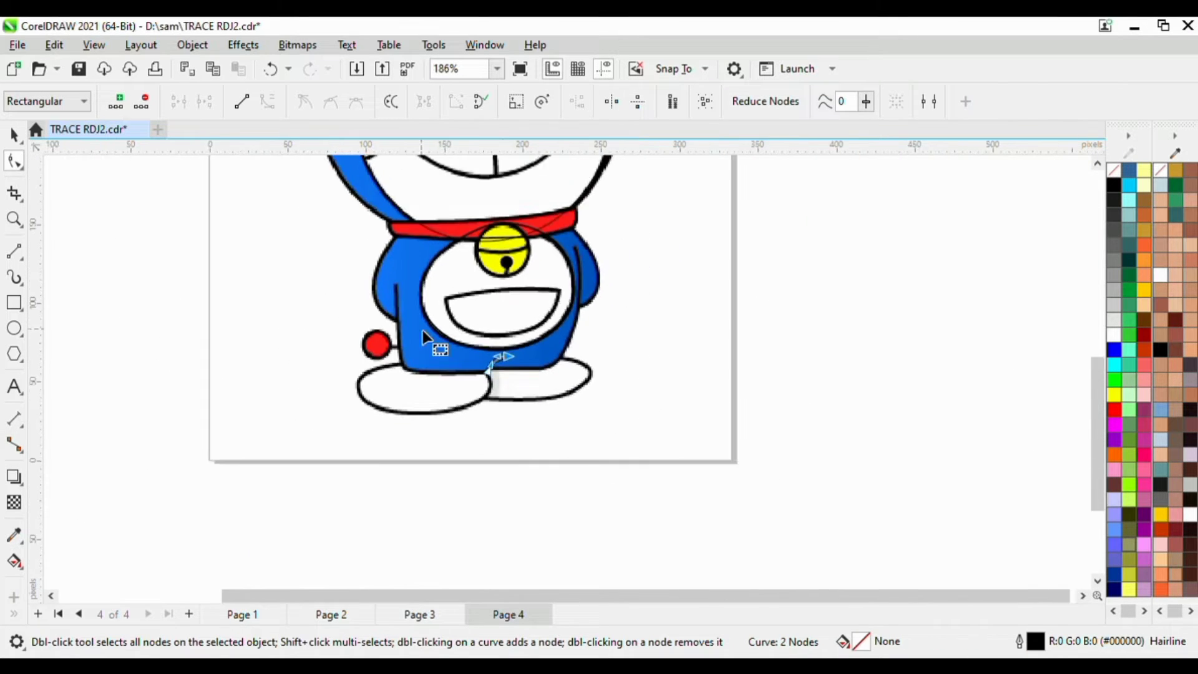
{"action": "scroll", "coordinate": [376, 339], "scroll_direction": "up", "scroll_amount": 1}
Draw a nearly horizontal 1.0 px line about 6 px long from the body's edge to the red tail ball
{"action": "left_click", "coordinate": [16, 248]}
{"action": "scroll", "coordinate": [437, 375], "scroll_direction": "up", "scroll_amount": 3}
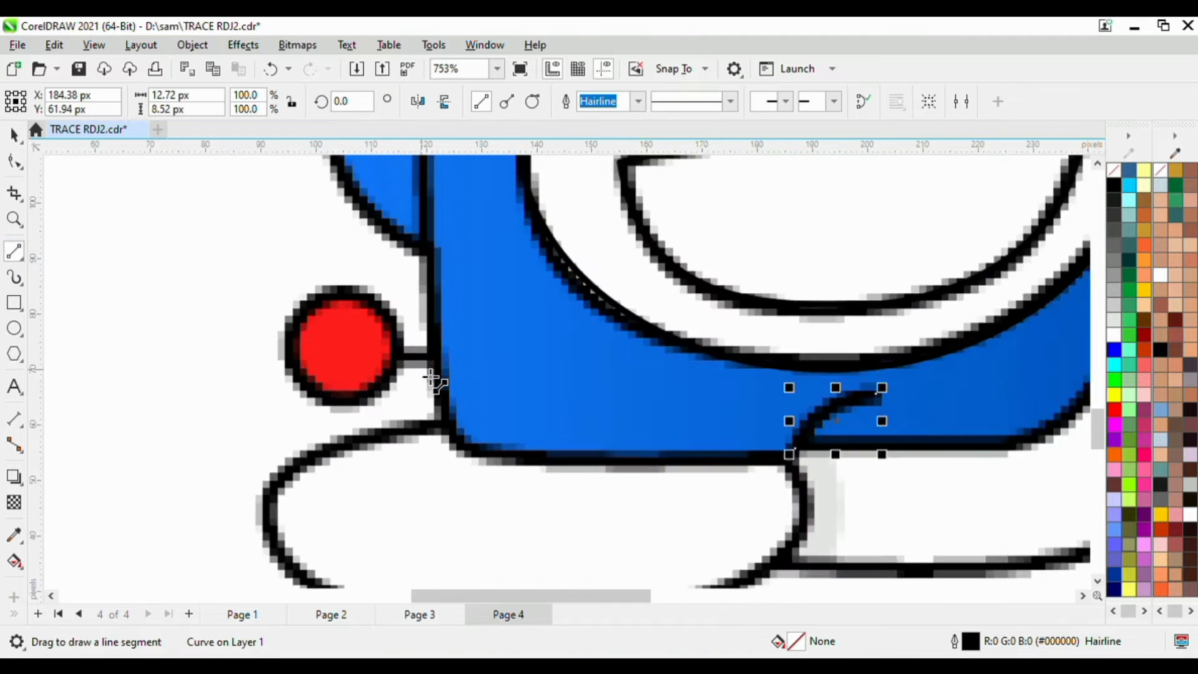
{"action": "key", "text": "Escape"}
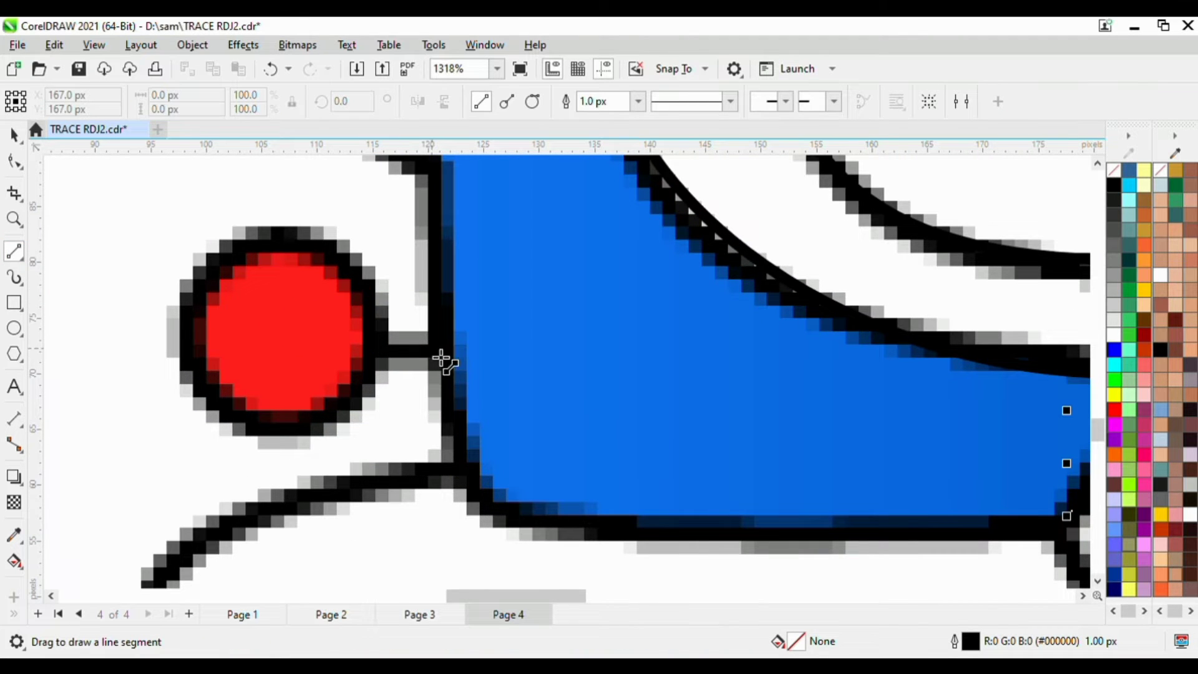
{"action": "left_click_drag", "start_coordinate": [448, 363], "coordinate": [388, 362]}
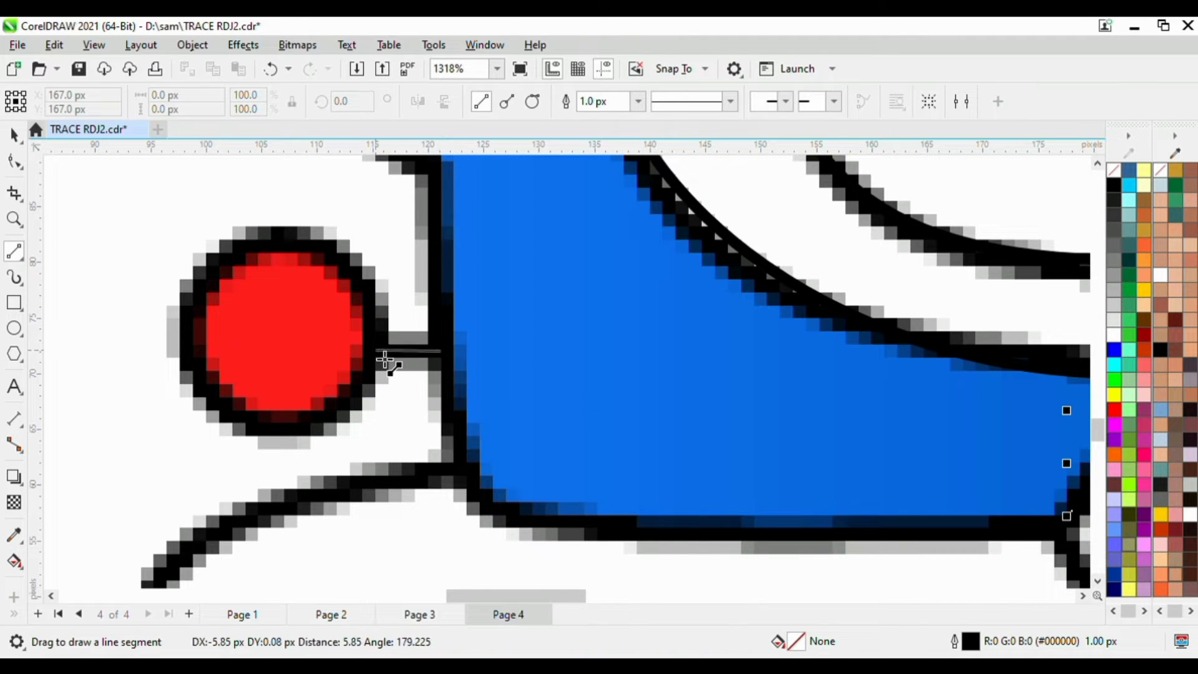
{"action": "scroll", "coordinate": [392, 372], "scroll_direction": "down", "scroll_amount": 3}
Draw an ellipse over the red tail ball and stretch its sides to about 17 × 17 px to match the outline
{"action": "left_click", "coordinate": [14, 328]}
{"action": "scroll", "coordinate": [329, 347], "scroll_direction": "up", "scroll_amount": 3}
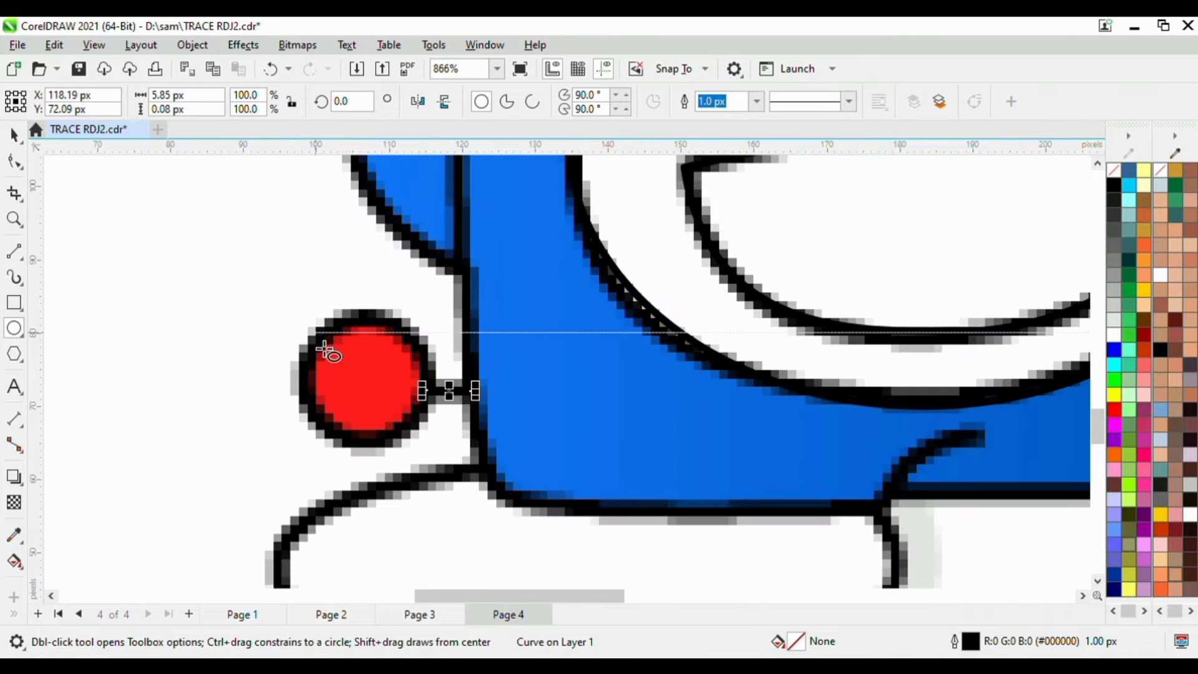
{"action": "left_click_drag", "start_coordinate": [312, 333], "coordinate": [435, 435]}
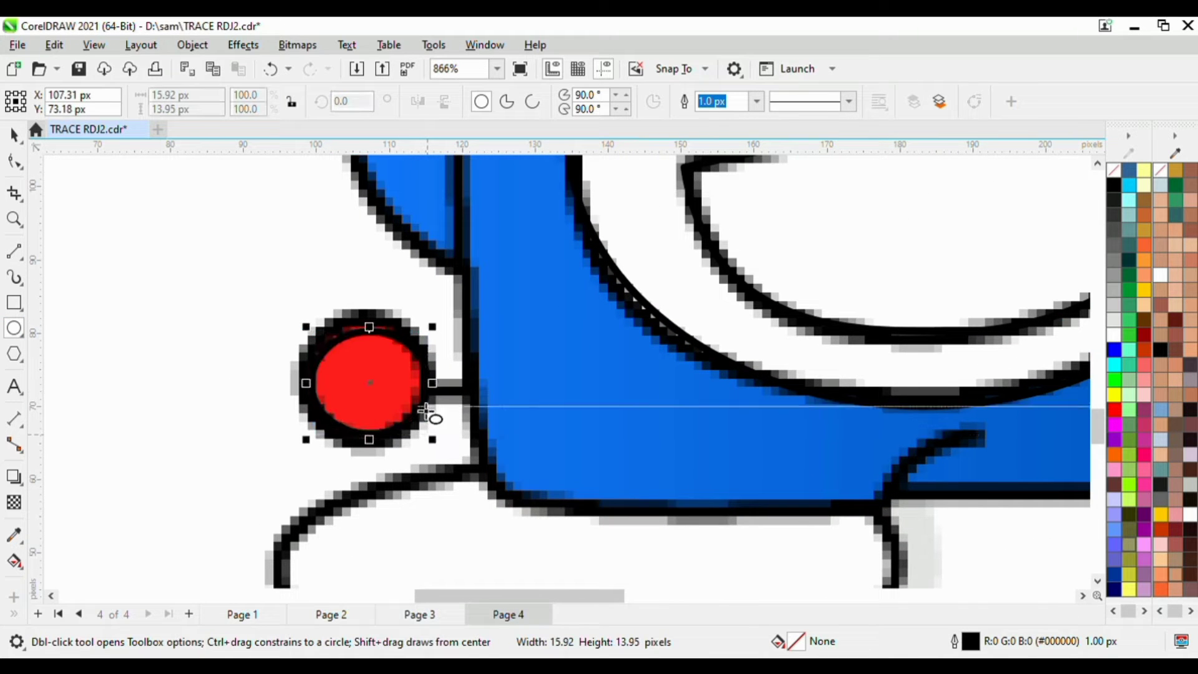
{"action": "scroll", "coordinate": [433, 420], "scroll_direction": "up", "scroll_amount": 1}
{"action": "left_click_drag", "start_coordinate": [360, 334], "coordinate": [361, 315]}
{"action": "scroll", "coordinate": [300, 402], "scroll_direction": "up", "scroll_amount": 1}
{"action": "left_click_drag", "start_coordinate": [279, 392], "coordinate": [269, 393]}
{"action": "left_click_drag", "start_coordinate": [369, 494], "coordinate": [367, 508]}
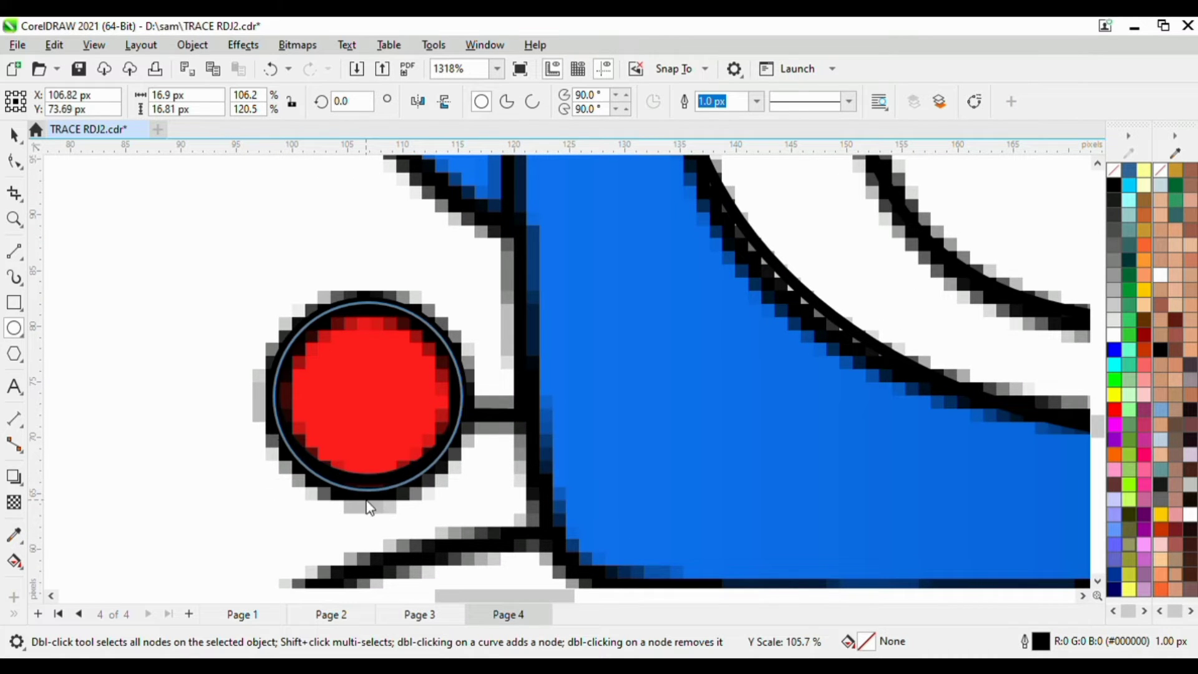
{"action": "scroll", "coordinate": [392, 406], "scroll_direction": "down", "scroll_amount": 5}
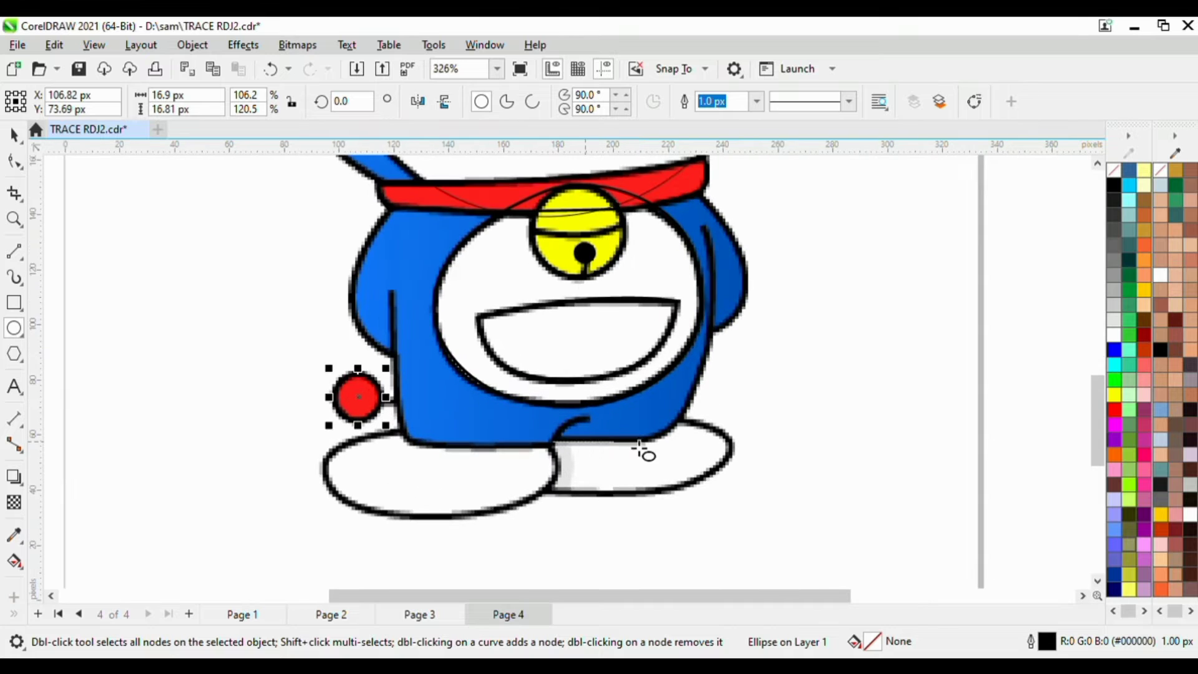
Draw a 1.0 px ellipse over the foot nearest the tail and stretch it to about 89 × 33 px
{"action": "scroll", "coordinate": [662, 448], "scroll_direction": "up", "scroll_amount": 3}
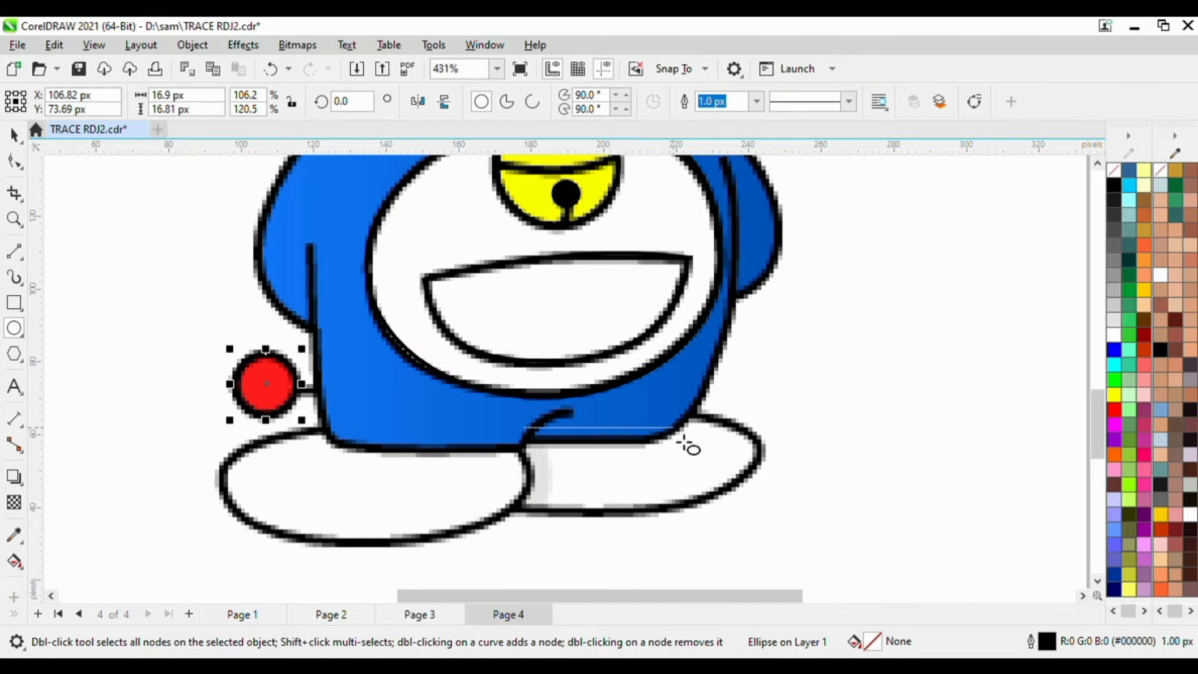
{"action": "left_click", "coordinate": [15, 328]}
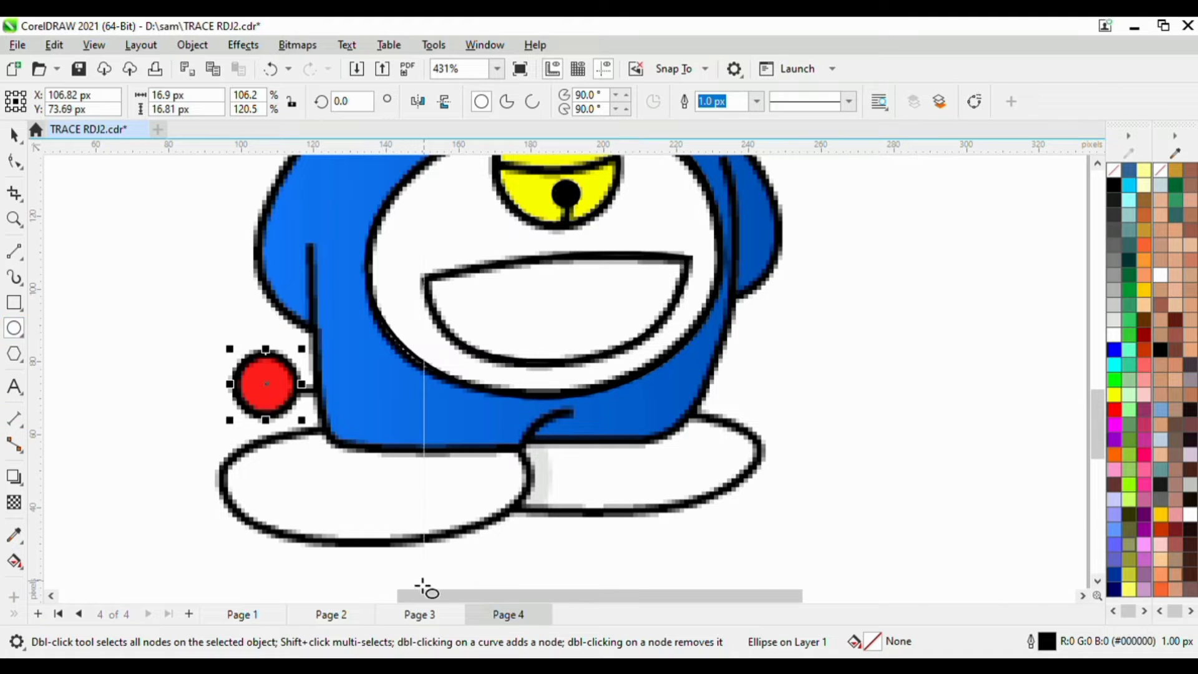
{"action": "left_click_drag", "start_coordinate": [238, 463], "coordinate": [503, 554]}
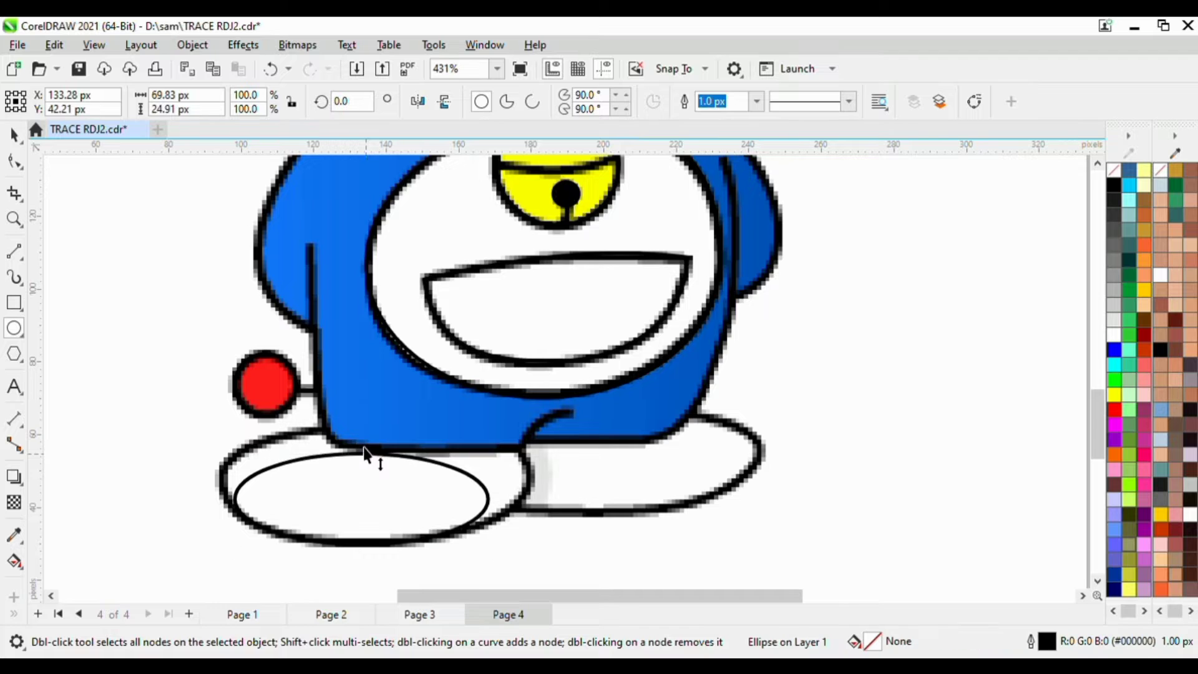
{"action": "left_click_drag", "start_coordinate": [363, 447], "coordinate": [364, 417]}
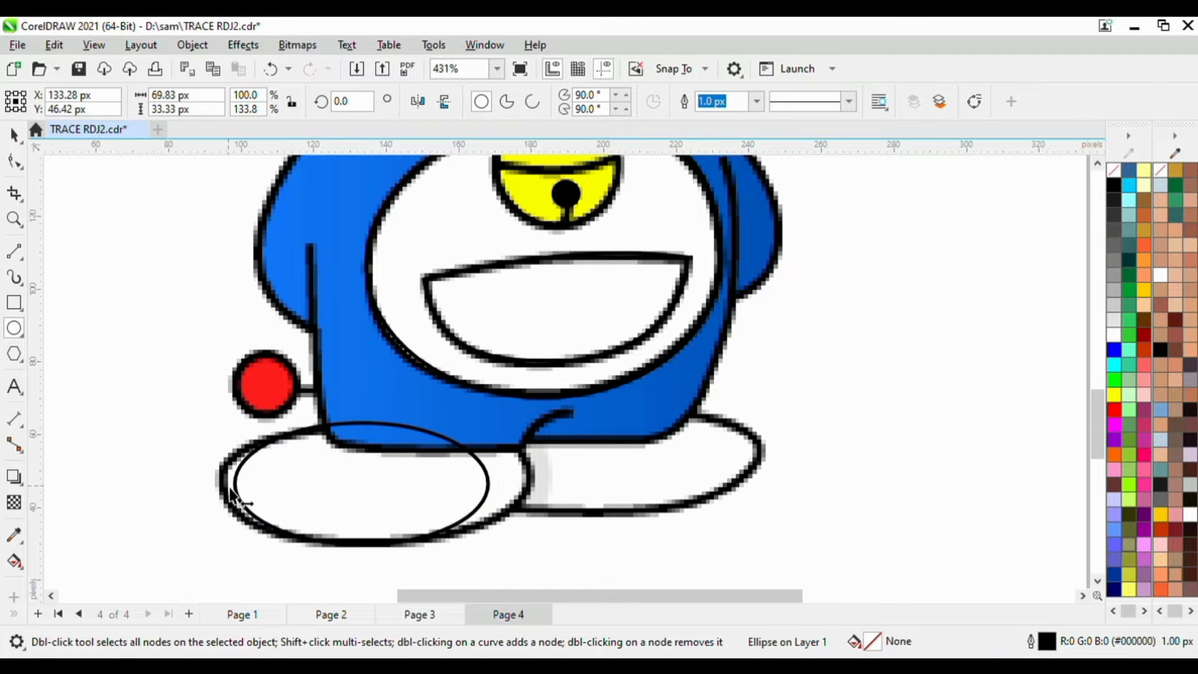
{"action": "left_click_drag", "start_coordinate": [232, 496], "coordinate": [216, 495]}
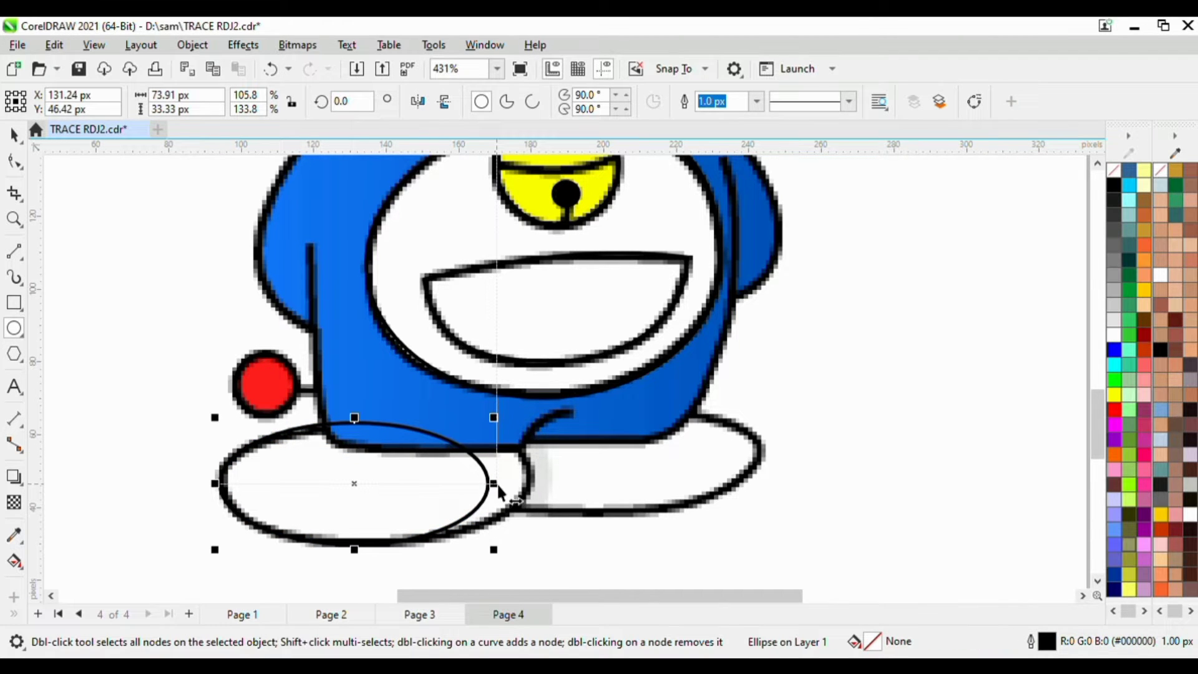
{"action": "left_click_drag", "start_coordinate": [498, 484], "coordinate": [549, 482]}
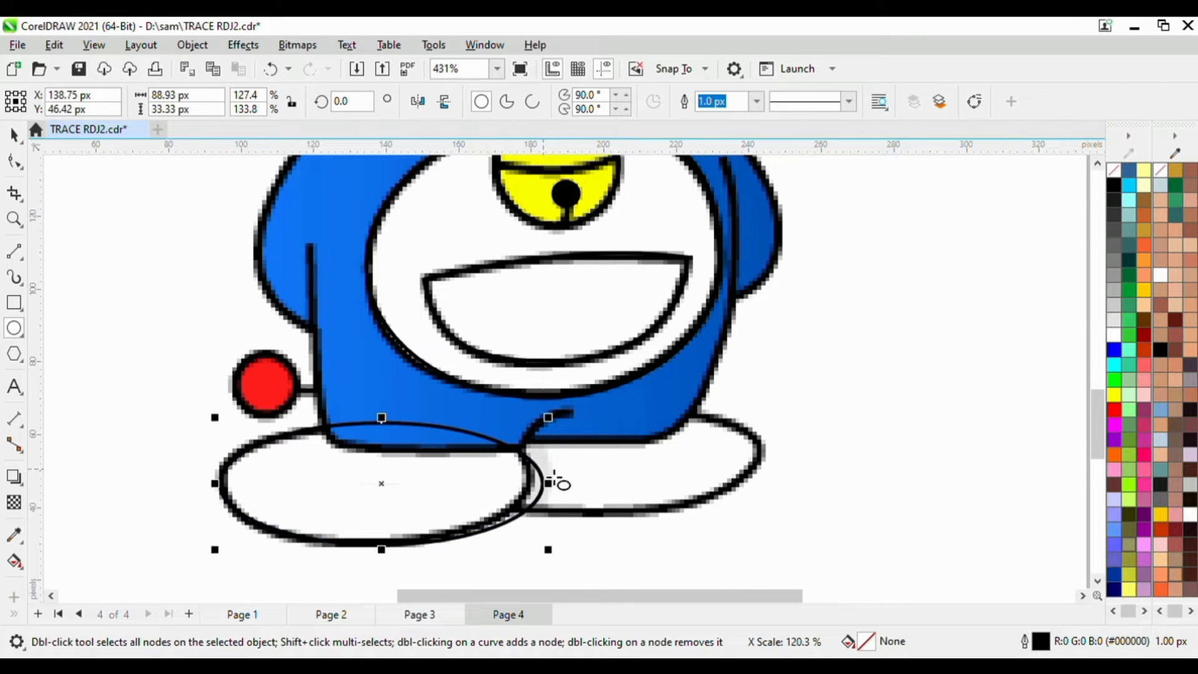
Convert the foot ellipse to a curve and move its right node inward onto the outline, making it about 86 px wide
{"action": "key", "text": "ctrl+q"}
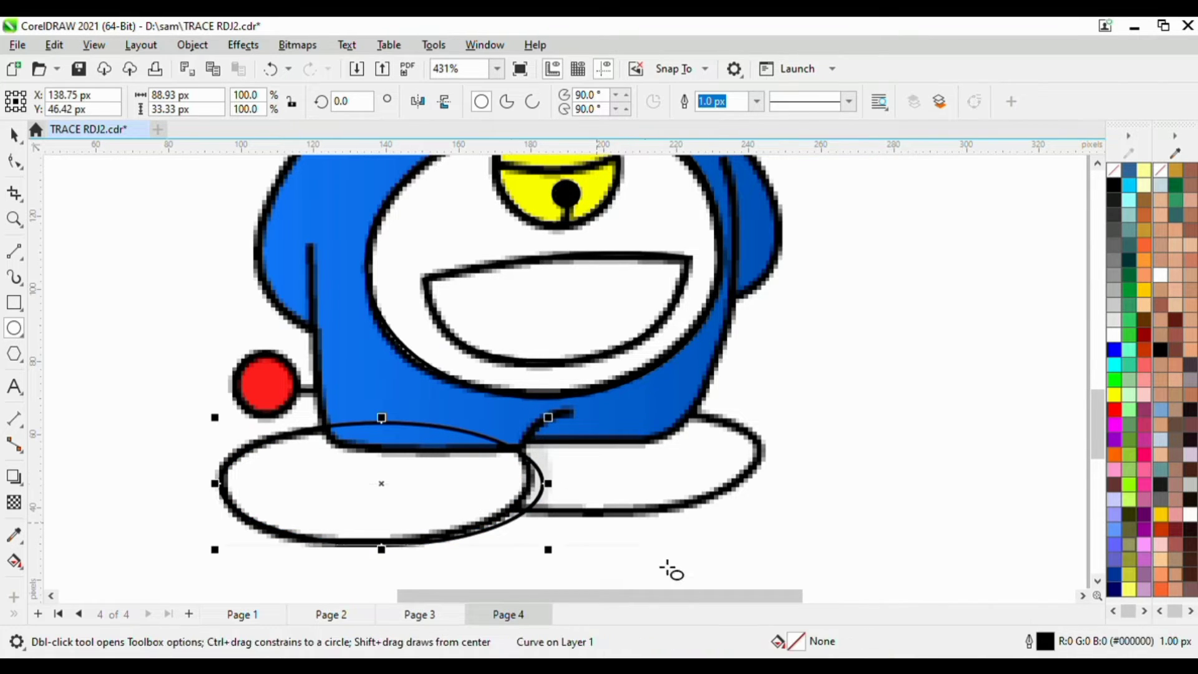
{"action": "key", "text": "F10"}
{"action": "scroll", "coordinate": [565, 493], "scroll_direction": "up", "scroll_amount": 2}
{"action": "left_click", "coordinate": [537, 478]}
{"action": "mouse_move", "coordinate": [534, 478]}
{"action": "left_mouse_down"}
{"action": "mouse_move", "coordinate": [501, 478]}
{"action": "mouse_move", "coordinate": [526, 459]}
{"action": "left_mouse_up"}
{"action": "scroll", "coordinate": [526, 459], "scroll_direction": "down", "scroll_amount": 3}
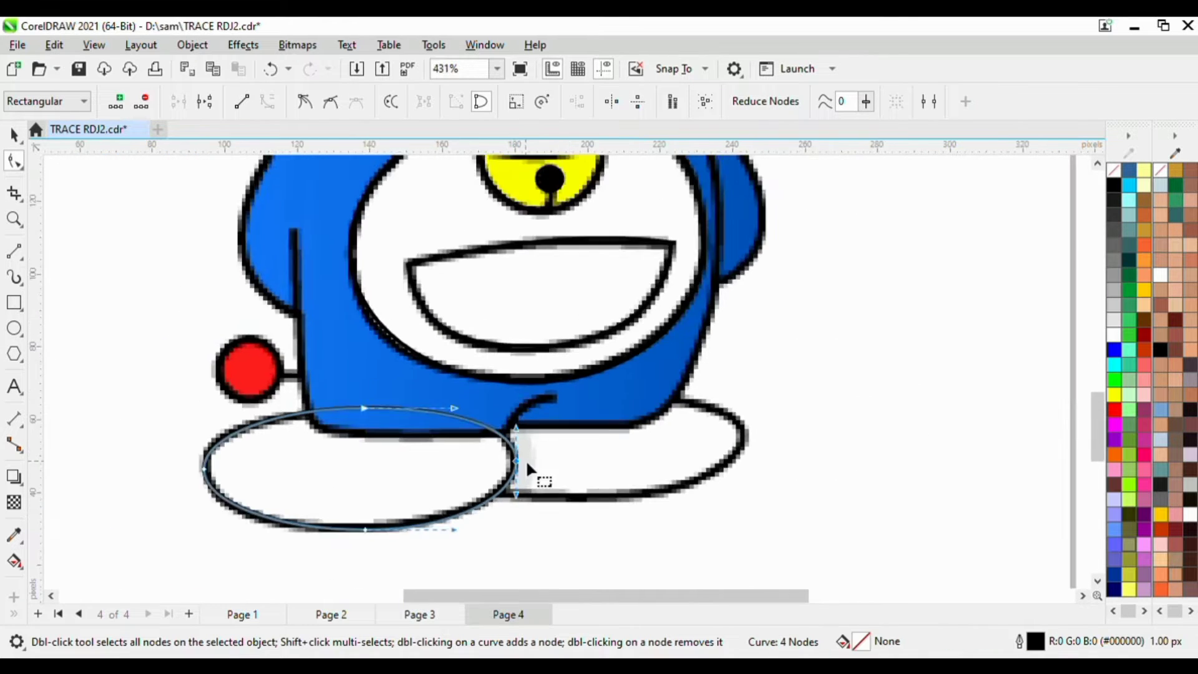
Copy the foot curve onto the other foot and reduce the copy's height to about 30 px
{"action": "key", "text": "space"}
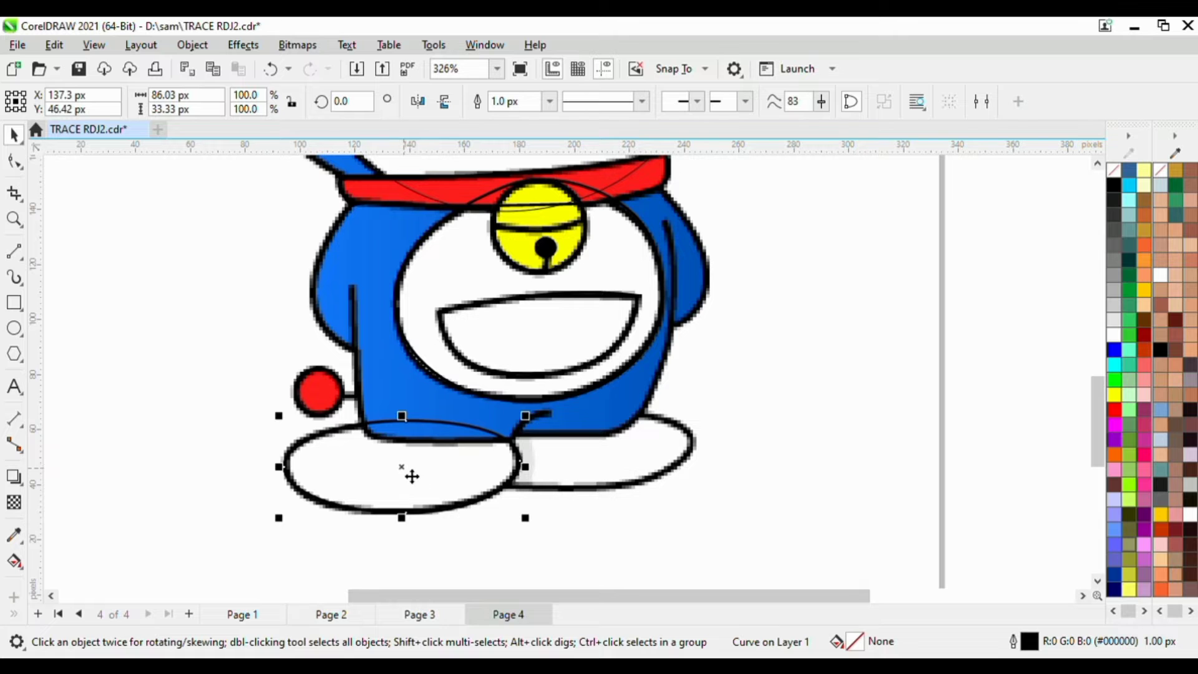
{"action": "left_click_drag", "start_coordinate": [410, 474], "coordinate": [578, 486]}
{"action": "scroll", "coordinate": [574, 509], "scroll_direction": "up", "scroll_amount": 2}
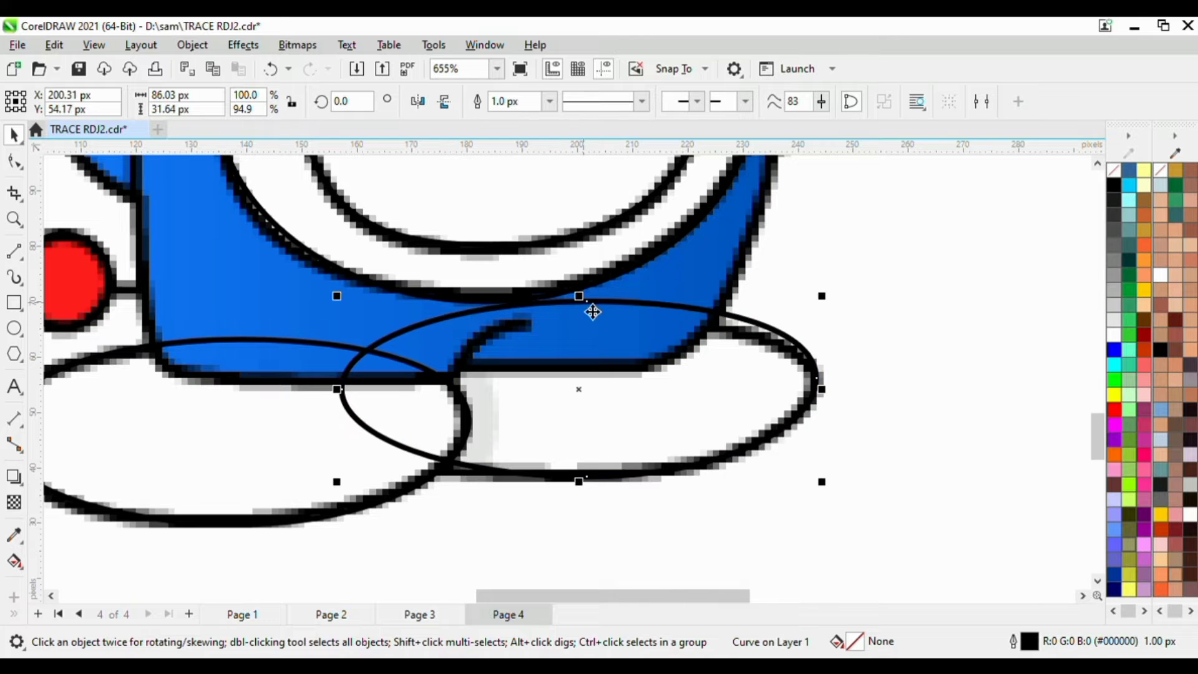
{"action": "left_click_drag", "start_coordinate": [580, 303], "coordinate": [587, 314]}
{"action": "scroll", "coordinate": [593, 355], "scroll_direction": "down", "scroll_amount": 3}
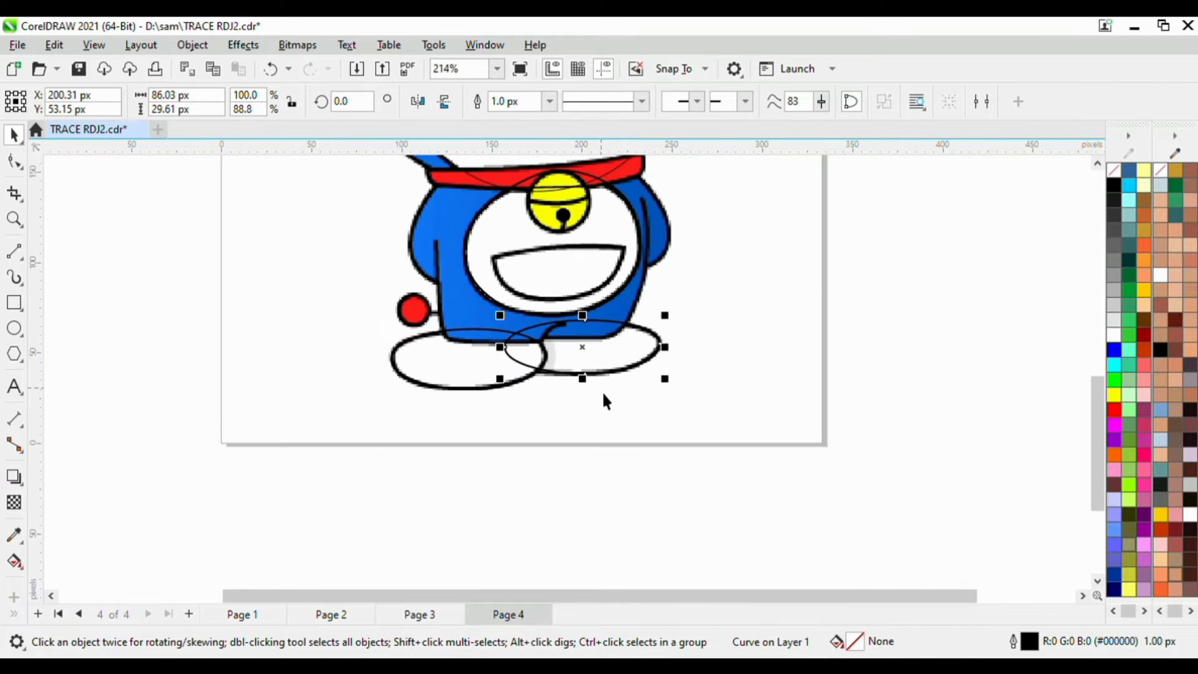
{"action": "left_click", "coordinate": [600, 406]}
Start a 1.0 px Pen path down the collar's right end and curve it along the right arm to its outermost point
{"action": "scroll", "coordinate": [460, 327], "scroll_direction": "down", "scroll_amount": 5}
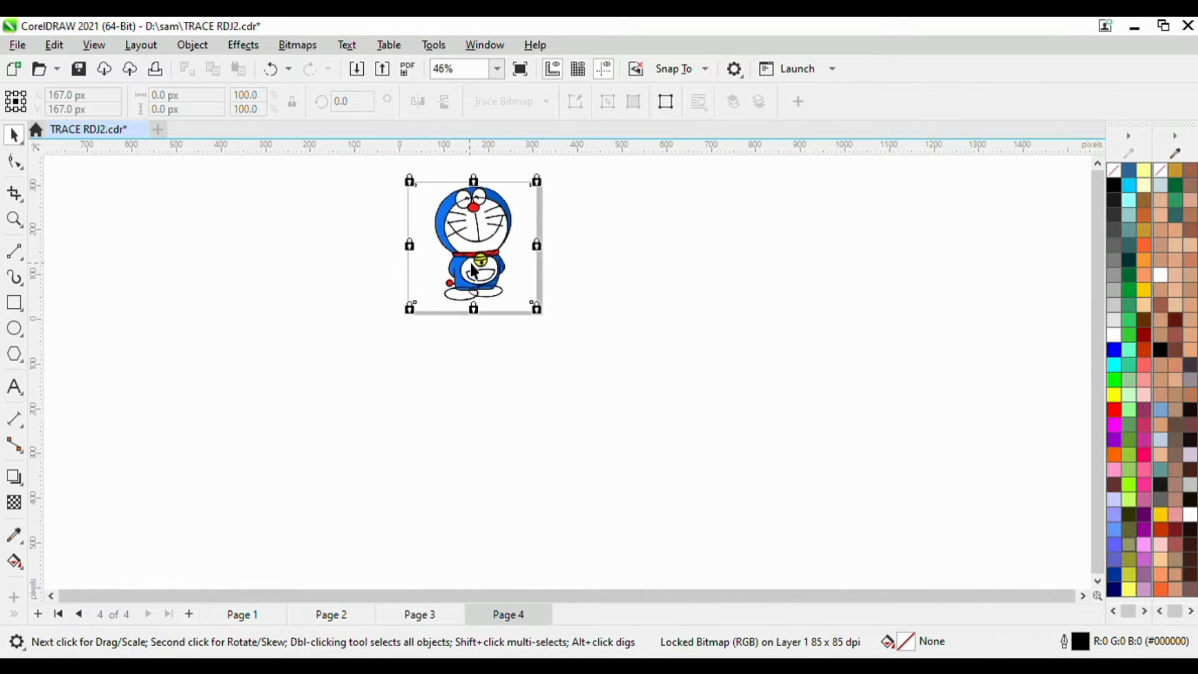
{"action": "scroll", "coordinate": [480, 198], "scroll_direction": "up", "scroll_amount": 3}
{"action": "scroll", "coordinate": [481, 198], "scroll_direction": "up", "scroll_amount": 1}
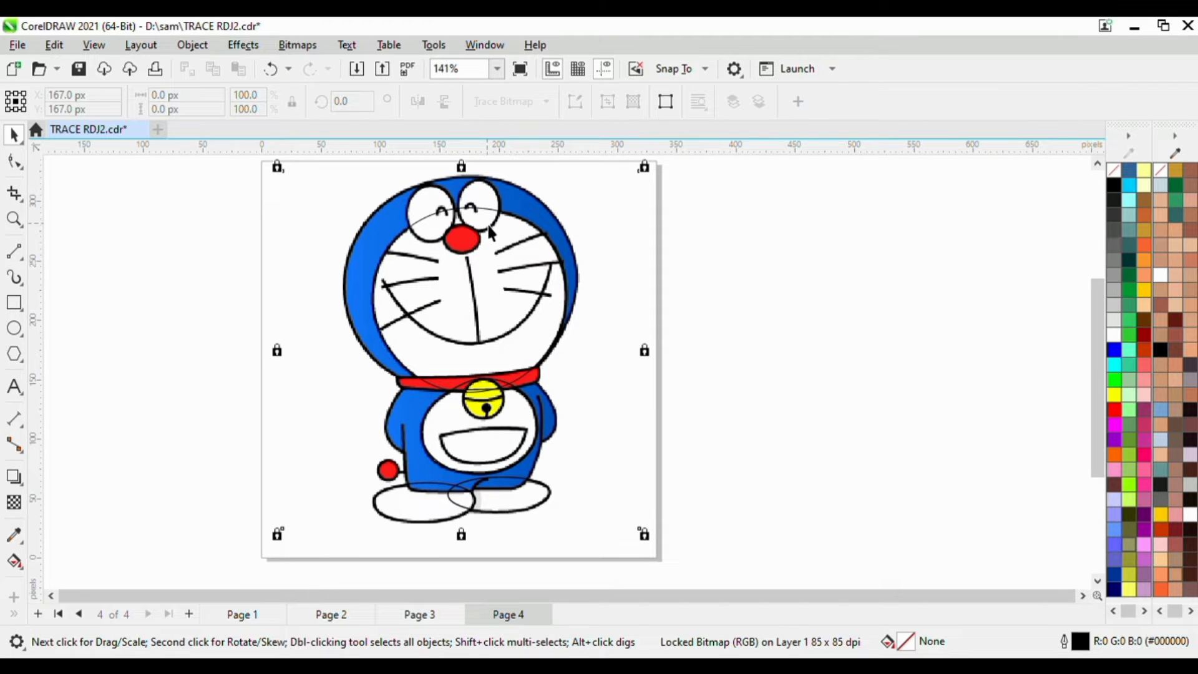
{"action": "scroll", "coordinate": [573, 415], "scroll_direction": "up", "scroll_amount": 1}
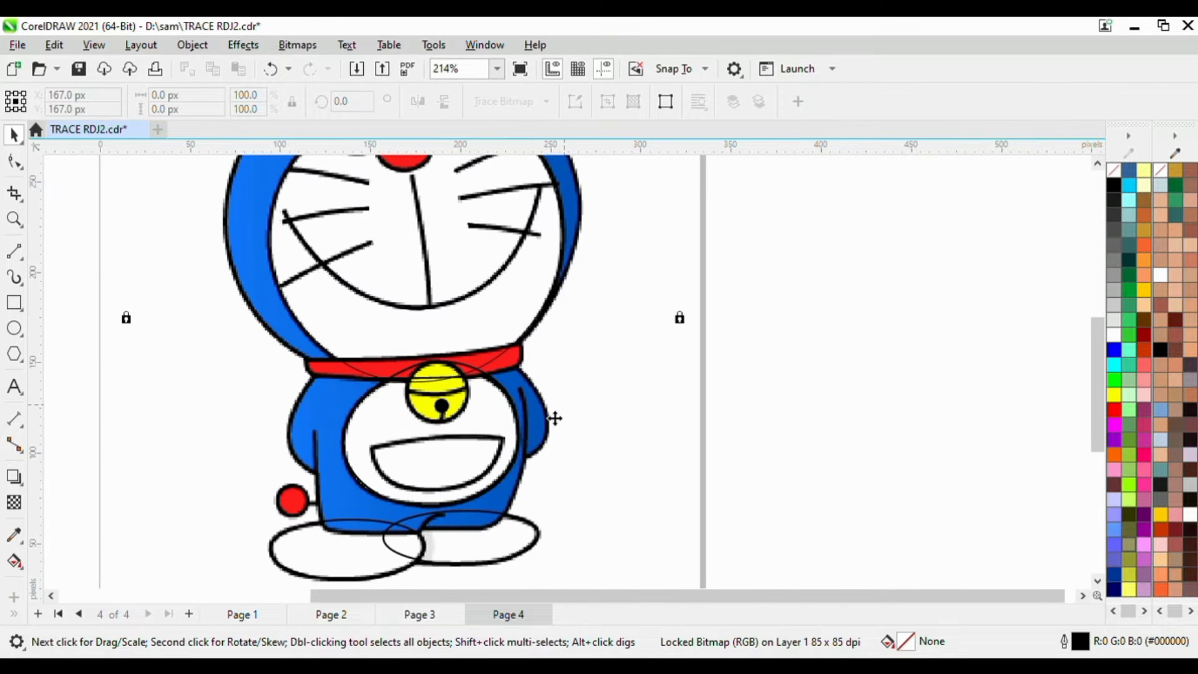
{"action": "left_click", "coordinate": [17, 258]}
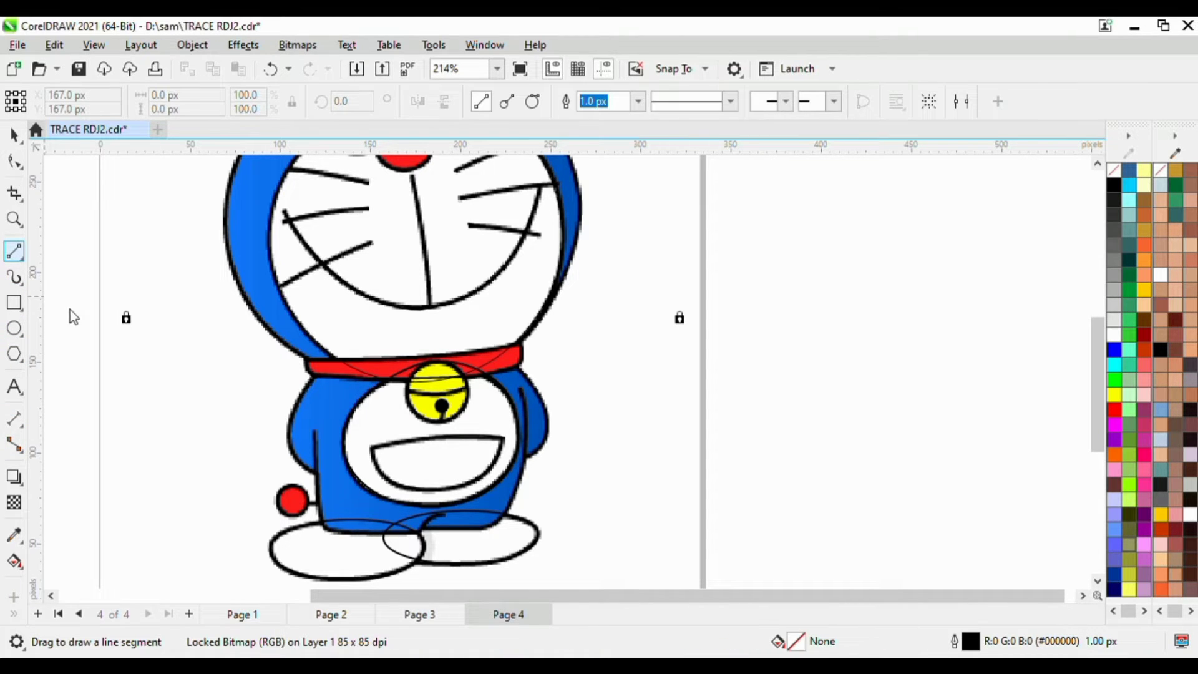
{"action": "key", "text": "p"}
{"action": "scroll", "coordinate": [586, 414], "scroll_direction": "up", "scroll_amount": 3}
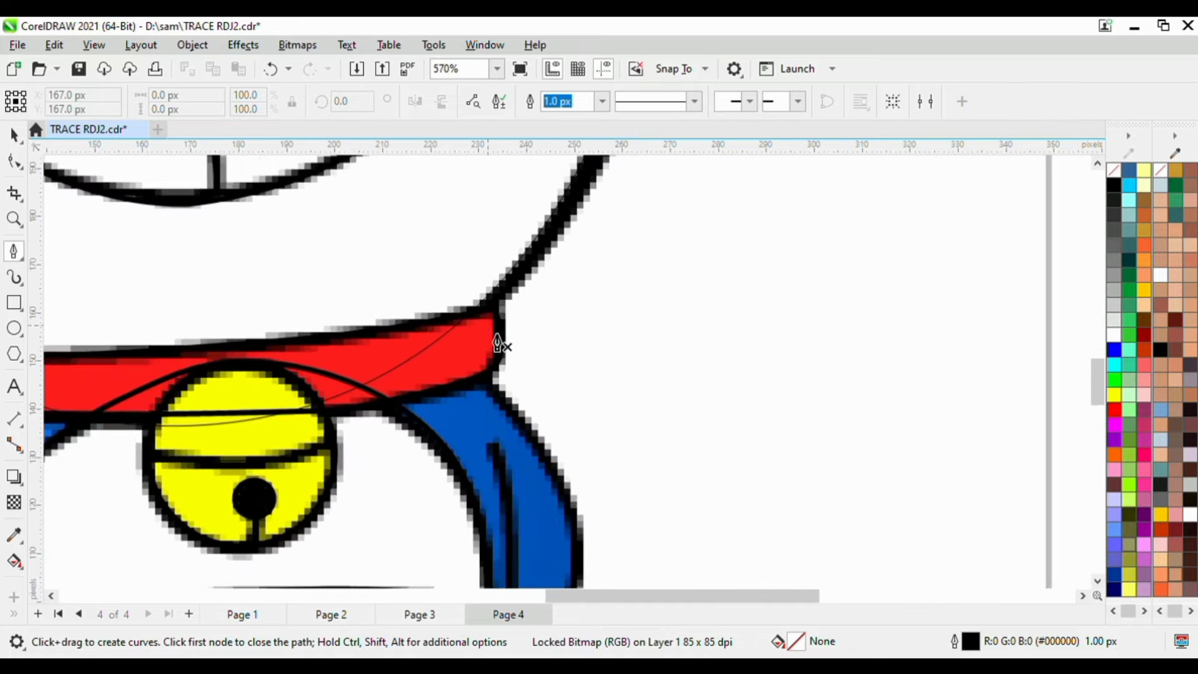
{"action": "left_click", "coordinate": [490, 309]}
{"action": "left_click", "coordinate": [500, 409]}
{"action": "scroll", "coordinate": [496, 403], "scroll_direction": "down", "scroll_amount": 4}
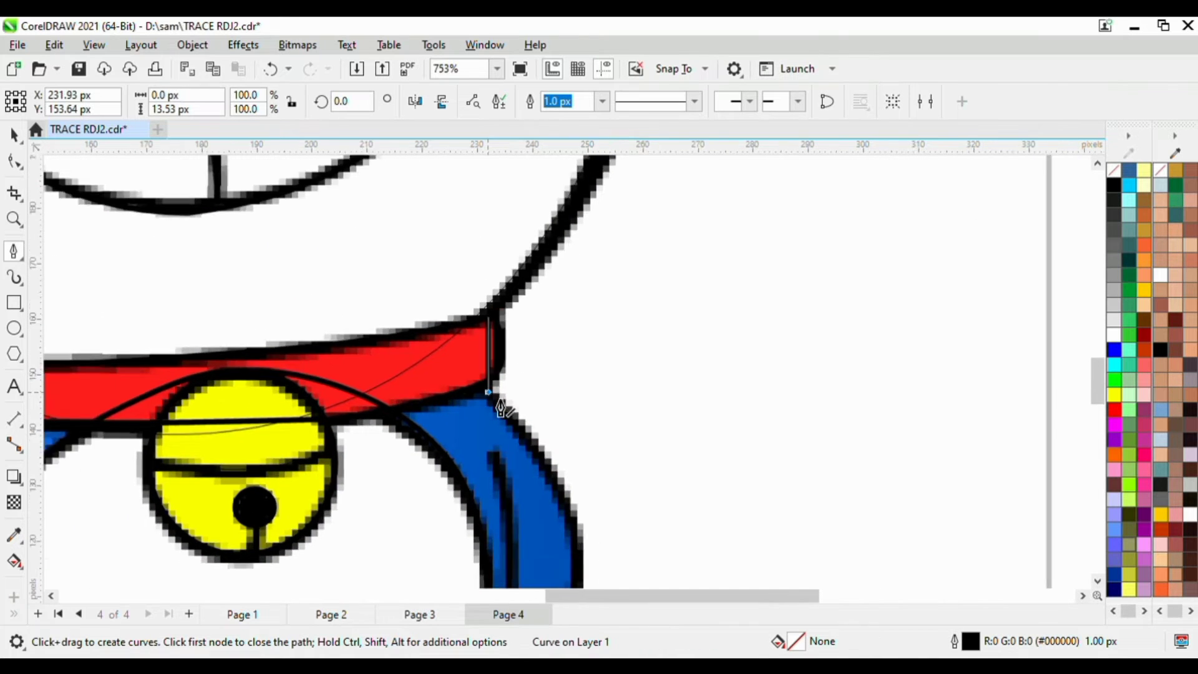
{"action": "scroll", "coordinate": [543, 437], "scroll_direction": "up", "scroll_amount": 3}
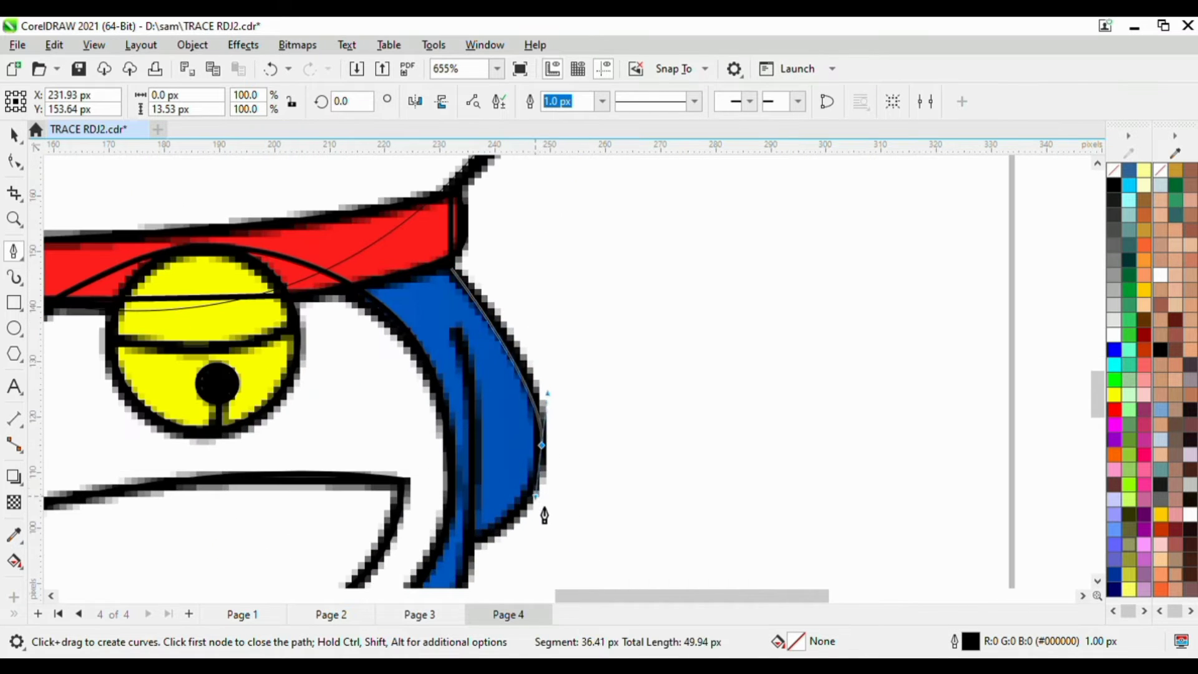
{"action": "left_click", "coordinate": [541, 517]}
Continue the body path around the lower edge of the right arm to where it meets the body
{"action": "scroll", "coordinate": [573, 428], "scroll_direction": "down", "scroll_amount": 2}
{"action": "scroll", "coordinate": [541, 486], "scroll_direction": "up", "scroll_amount": 2}
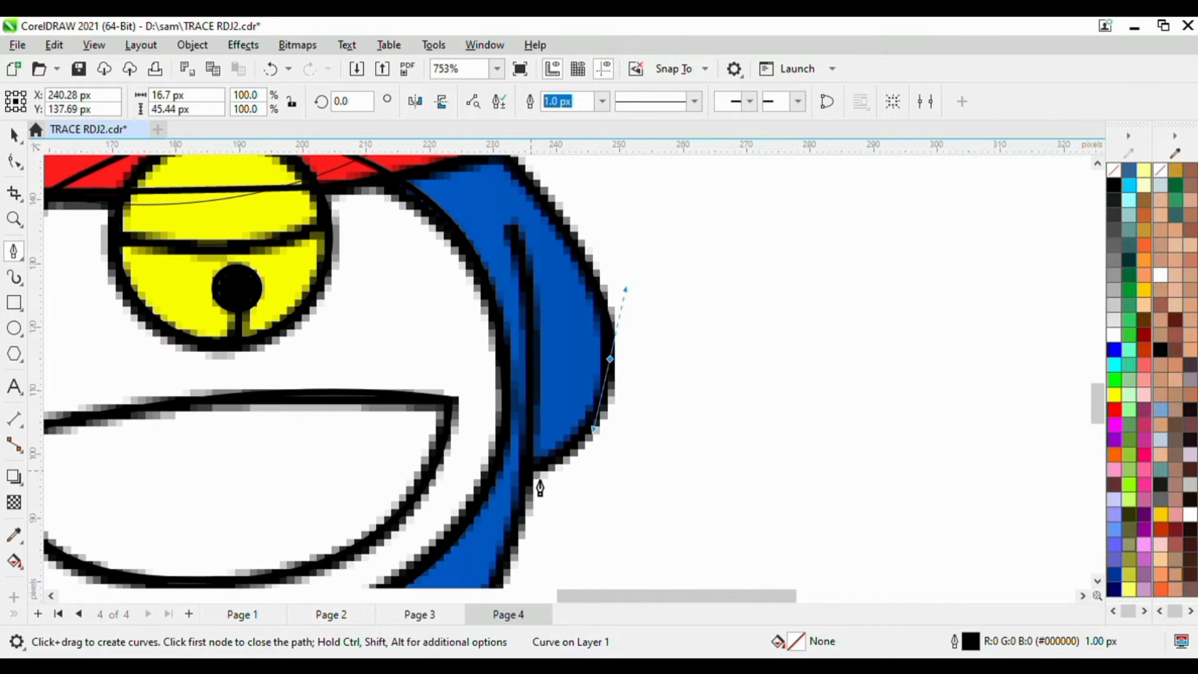
{"action": "mouse_move", "coordinate": [523, 468]}
{"action": "left_mouse_down"}
{"action": "mouse_move", "coordinate": [530, 490]}
{"action": "mouse_move", "coordinate": [500, 486]}
{"action": "mouse_move", "coordinate": [534, 489]}
{"action": "left_mouse_up"}
{"action": "scroll", "coordinate": [534, 490], "scroll_direction": "down", "scroll_amount": 2}
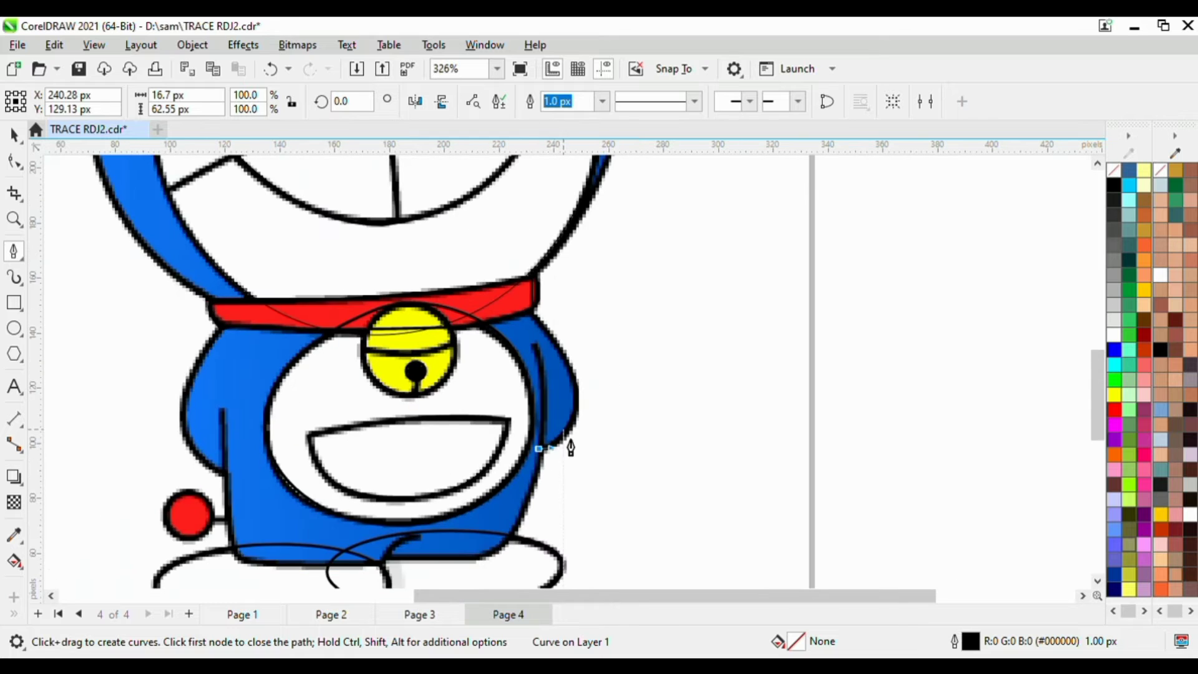
{"action": "scroll", "coordinate": [561, 479], "scroll_direction": "up", "scroll_amount": 3}
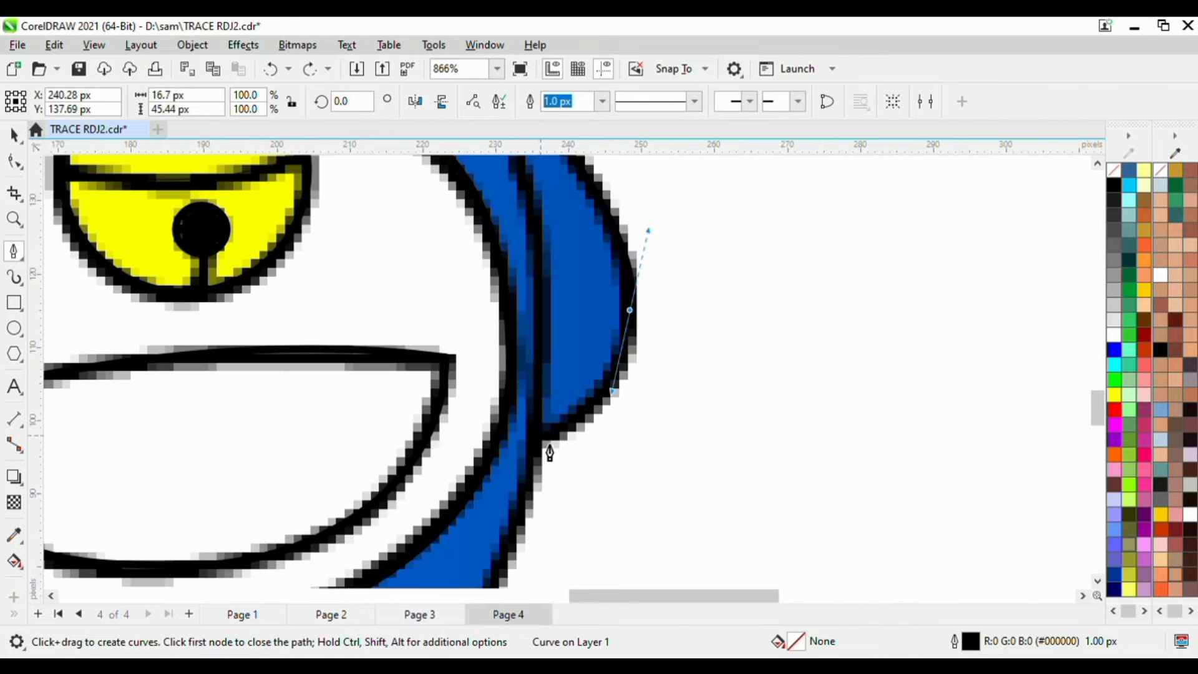
{"action": "mouse_move", "coordinate": [537, 432]}
{"action": "left_mouse_down"}
{"action": "mouse_move", "coordinate": [503, 448]}
{"action": "mouse_move", "coordinate": [549, 447]}
{"action": "left_mouse_up"}
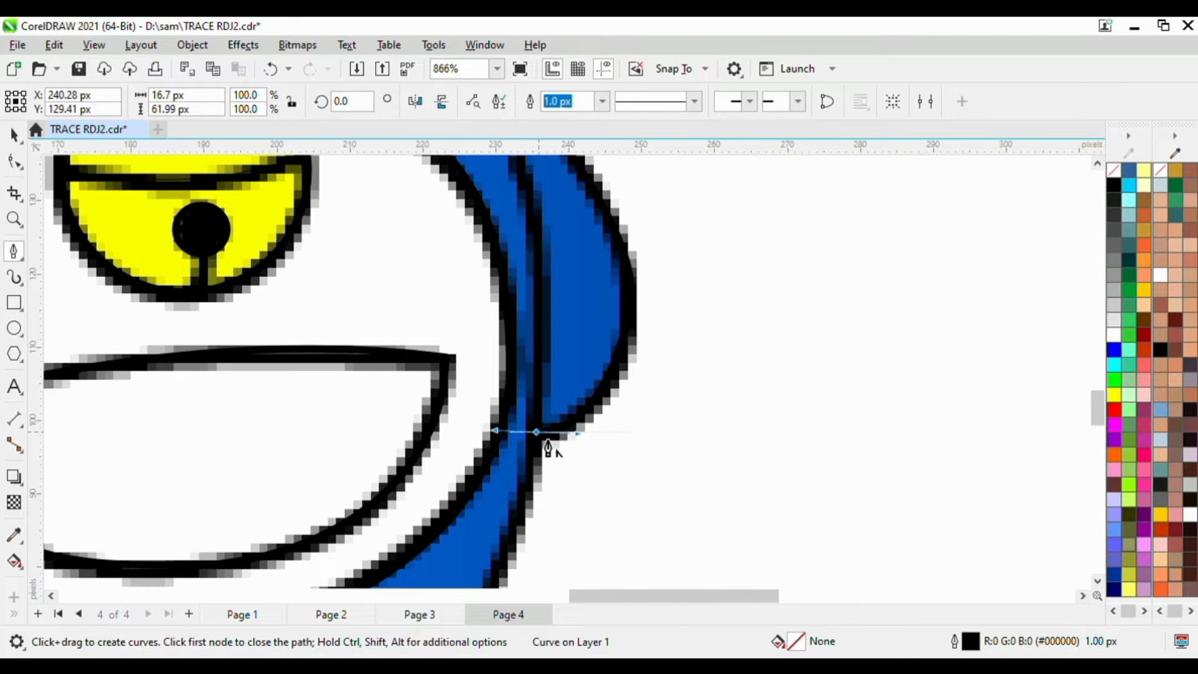
Extend the body path down the right side and around the lower right corner onto the bottom edge
{"action": "scroll", "coordinate": [549, 450], "scroll_direction": "down", "scroll_amount": 3}
{"action": "scroll", "coordinate": [552, 478], "scroll_direction": "up", "scroll_amount": 3}
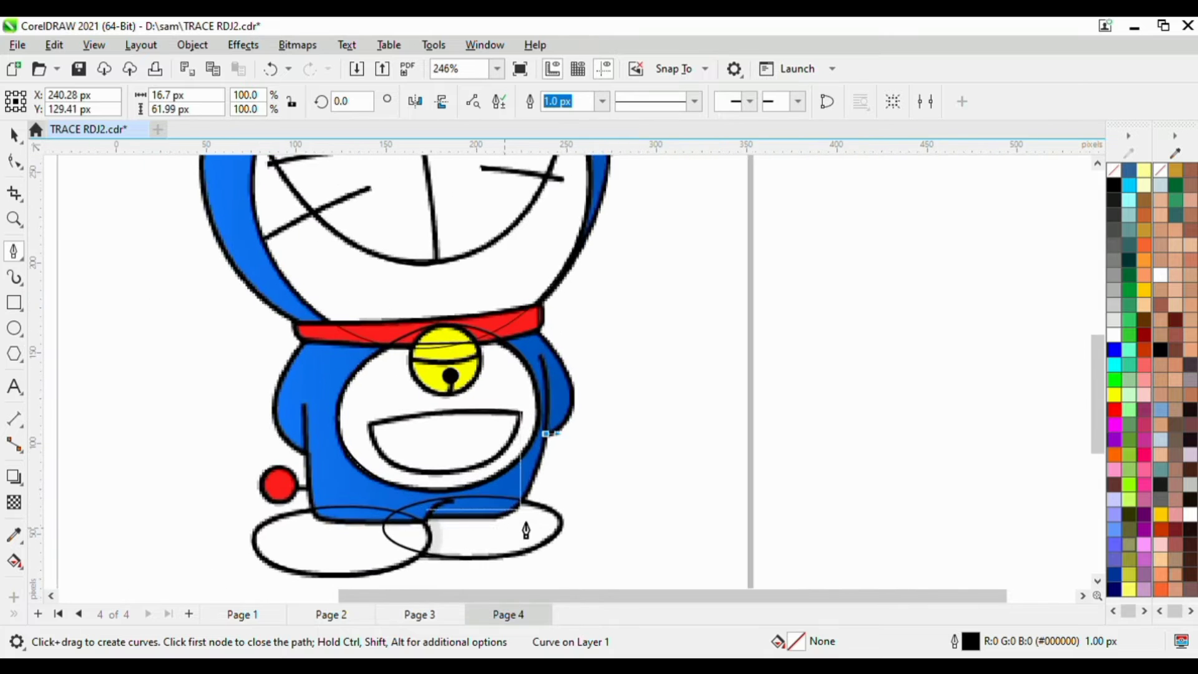
{"action": "left_click_drag", "start_coordinate": [511, 532], "coordinate": [431, 544]}
{"action": "scroll", "coordinate": [493, 544], "scroll_direction": "down", "scroll_amount": 3}
{"action": "scroll", "coordinate": [488, 540], "scroll_direction": "up", "scroll_amount": 4}
{"action": "scroll", "coordinate": [437, 543], "scroll_direction": "down", "scroll_amount": 3}
{"action": "scroll", "coordinate": [387, 508], "scroll_direction": "up", "scroll_amount": 4}
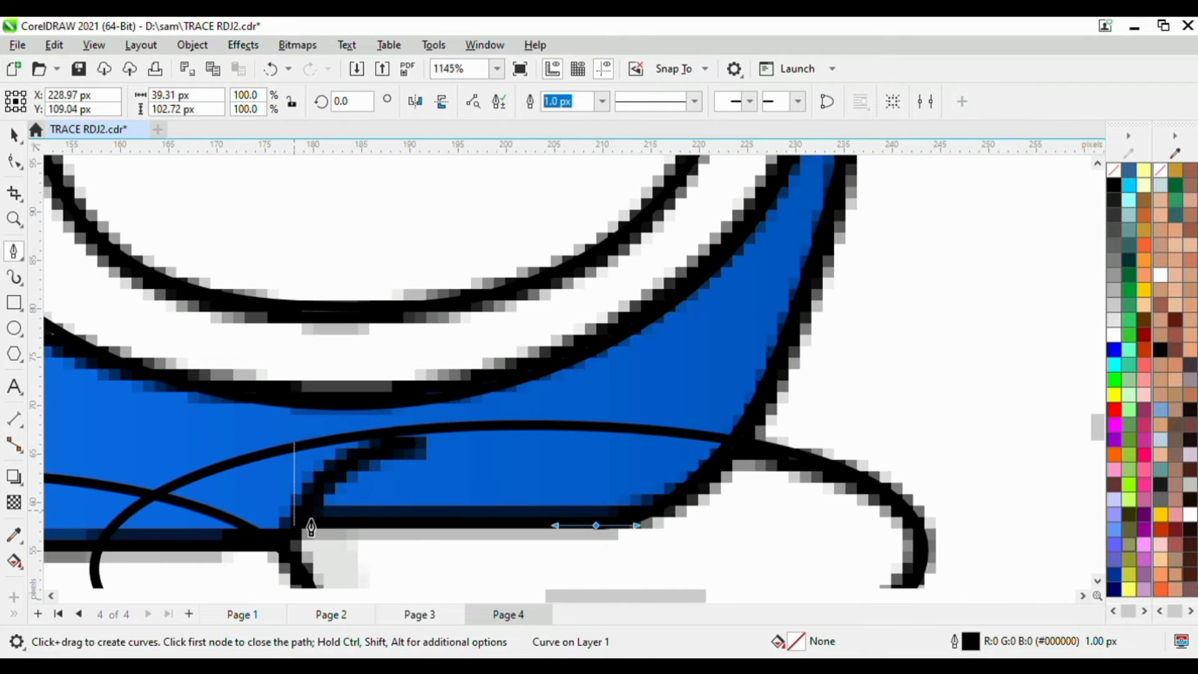
Continue the body path along the bottom edge, stepping down at the leg crease and ending before the lower left corner
{"action": "left_click", "coordinate": [310, 528]}
{"action": "left_click", "coordinate": [300, 555]}
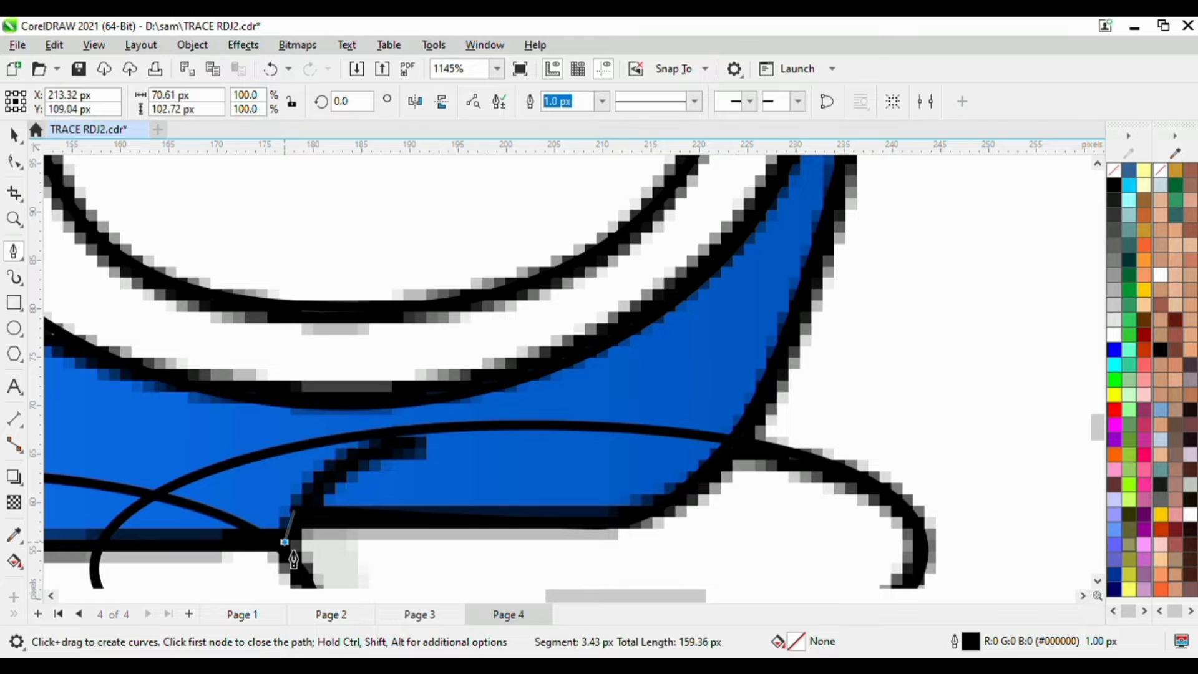
{"action": "scroll", "coordinate": [300, 555], "scroll_direction": "down", "scroll_amount": 4}
{"action": "scroll", "coordinate": [208, 545], "scroll_direction": "up", "scroll_amount": 2}
{"action": "scroll", "coordinate": [208, 545], "scroll_direction": "up", "scroll_amount": 2}
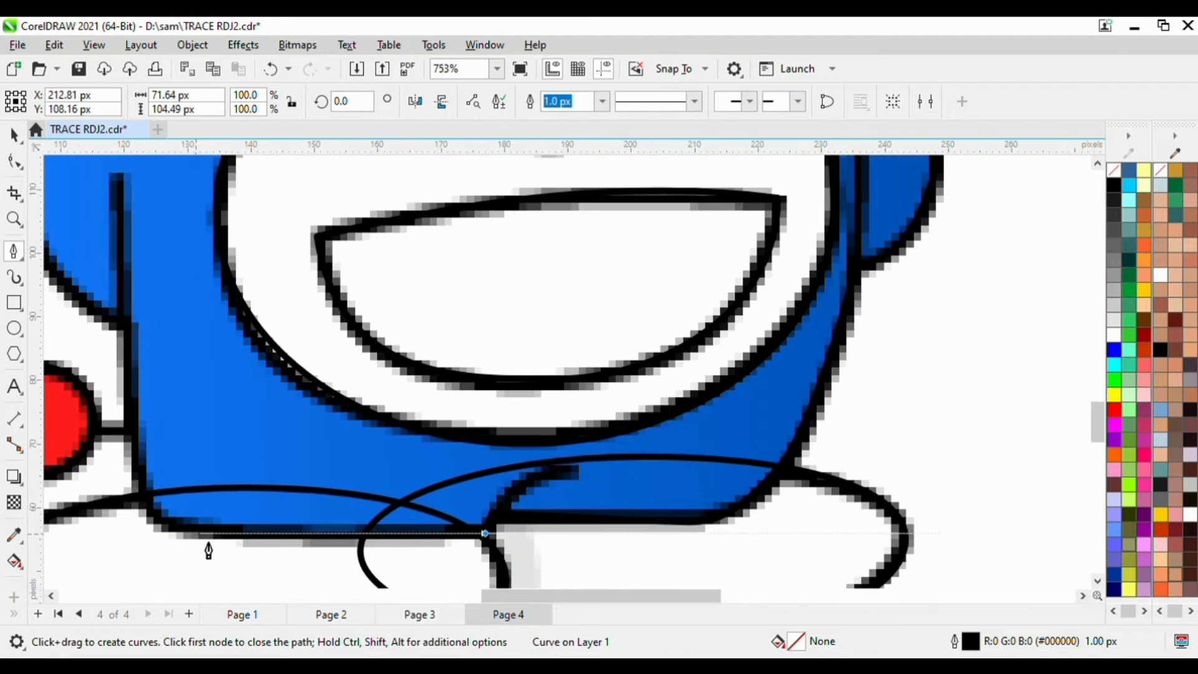
{"action": "left_click", "coordinate": [189, 551]}
Curve the body path around the lower left corner and up the left side to the arm junction
{"action": "scroll", "coordinate": [152, 533], "scroll_direction": "up", "scroll_amount": 2}
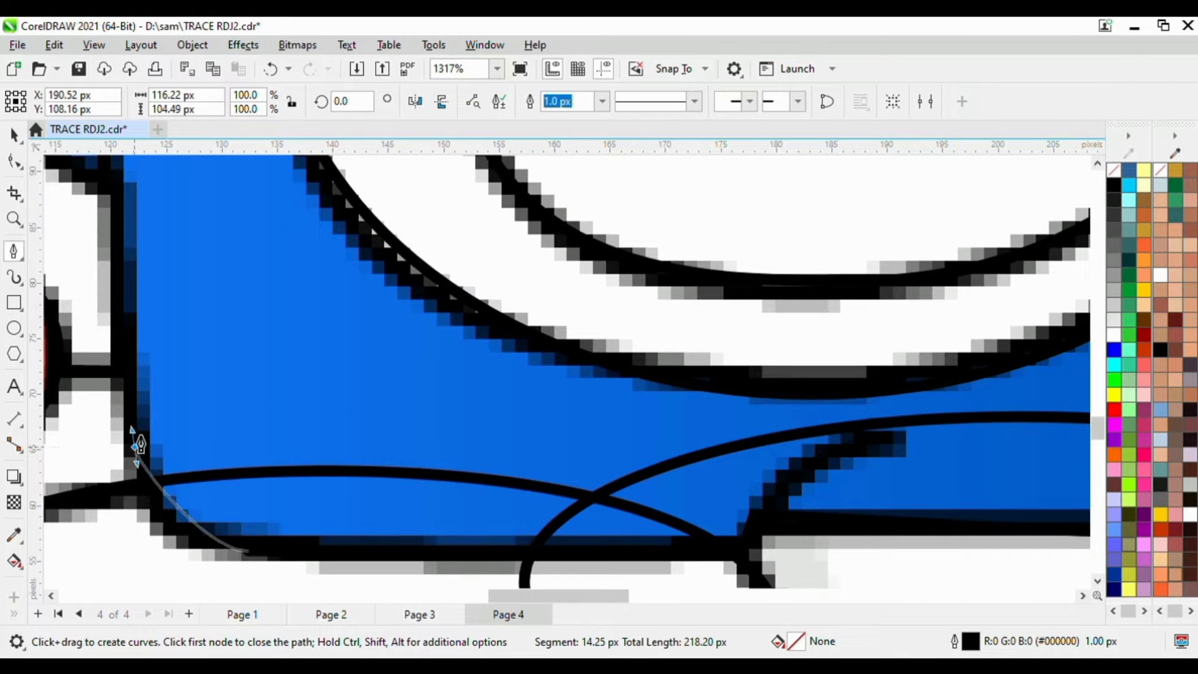
{"action": "left_click", "coordinate": [128, 354]}
{"action": "scroll", "coordinate": [128, 355], "scroll_direction": "down", "scroll_amount": 2}
{"action": "scroll", "coordinate": [127, 307], "scroll_direction": "up", "scroll_amount": 2}
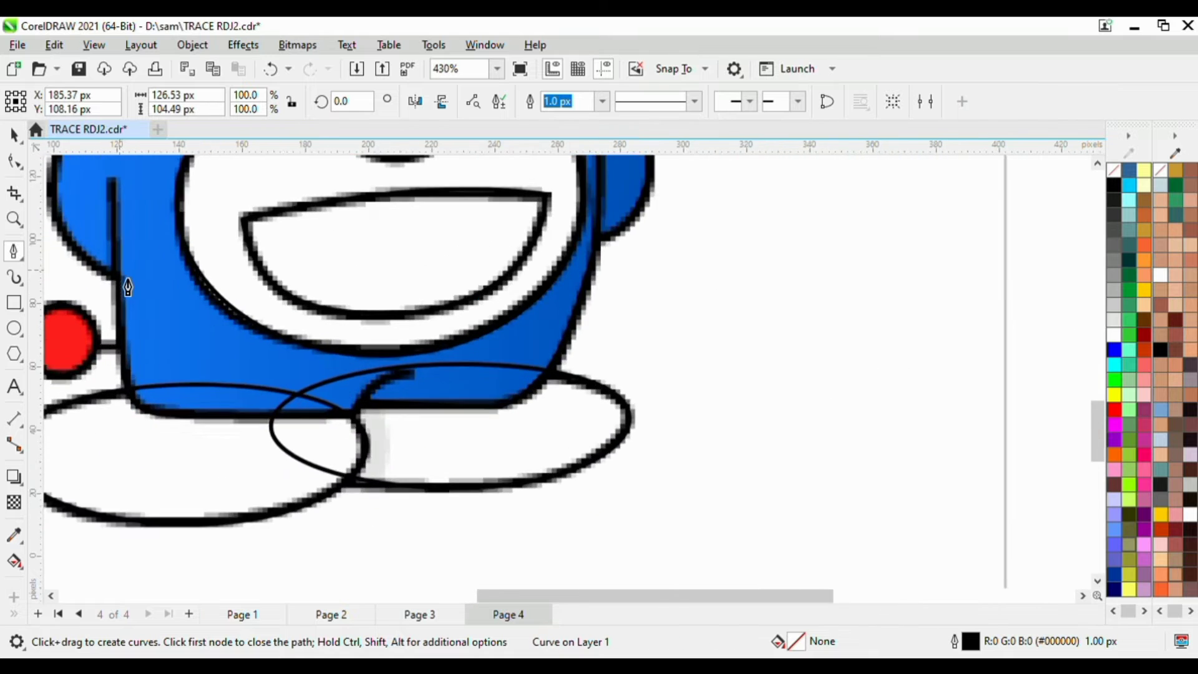
{"action": "scroll", "coordinate": [128, 284], "scroll_direction": "down", "scroll_amount": 5}
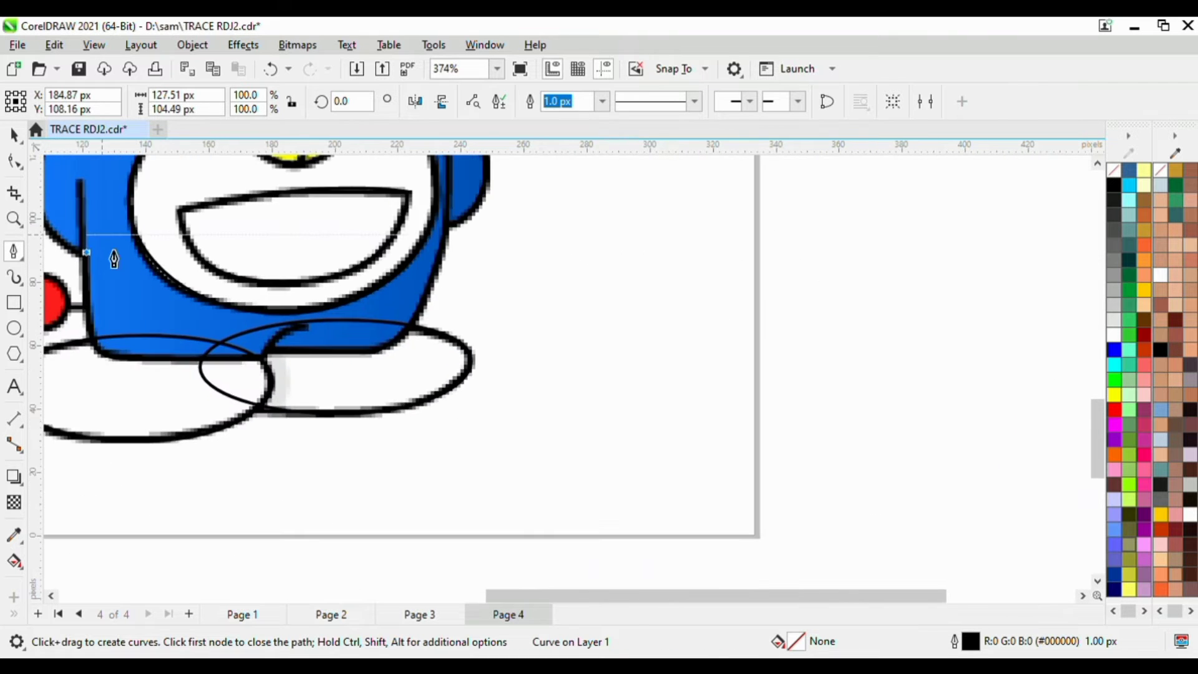
Curve the body path around the lower edge of the left arm to its outermost point
{"action": "scroll", "coordinate": [104, 248], "scroll_direction": "down", "scroll_amount": 2}
{"action": "scroll", "coordinate": [61, 211], "scroll_direction": "up", "scroll_amount": 6}
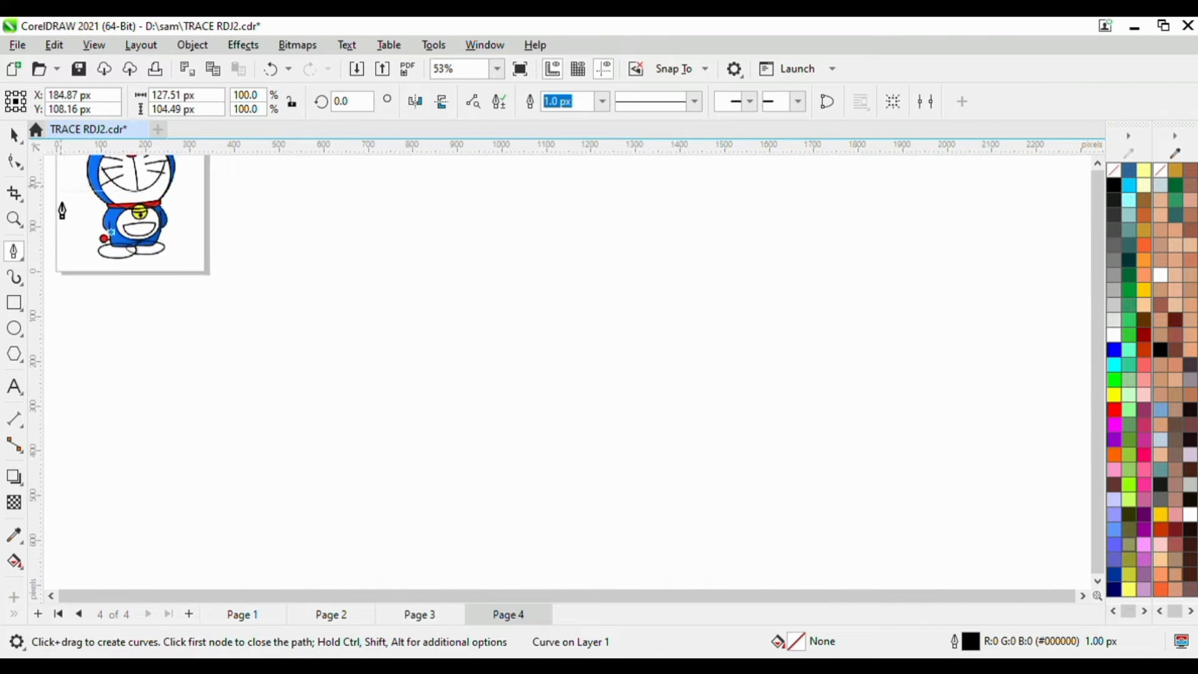
{"action": "scroll", "coordinate": [250, 305], "scroll_direction": "up", "scroll_amount": 1}
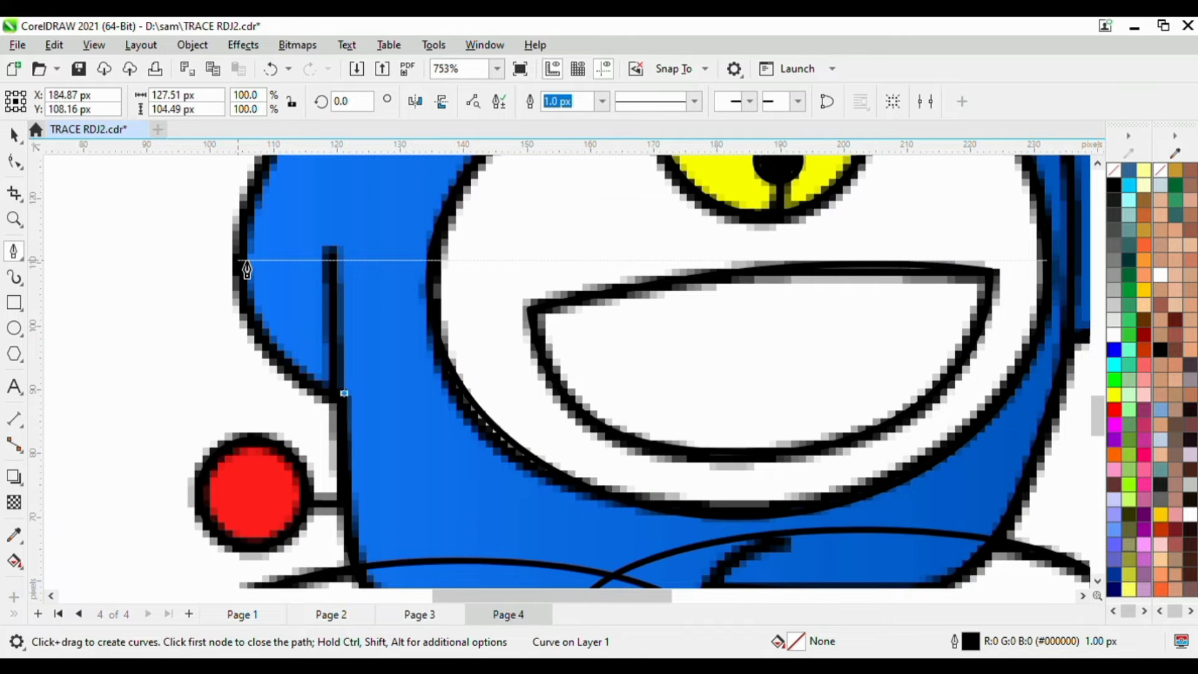
{"action": "scroll", "coordinate": [253, 200], "scroll_direction": "up", "scroll_amount": 1}
{"action": "scroll", "coordinate": [262, 300], "scroll_direction": "down", "scroll_amount": 1}
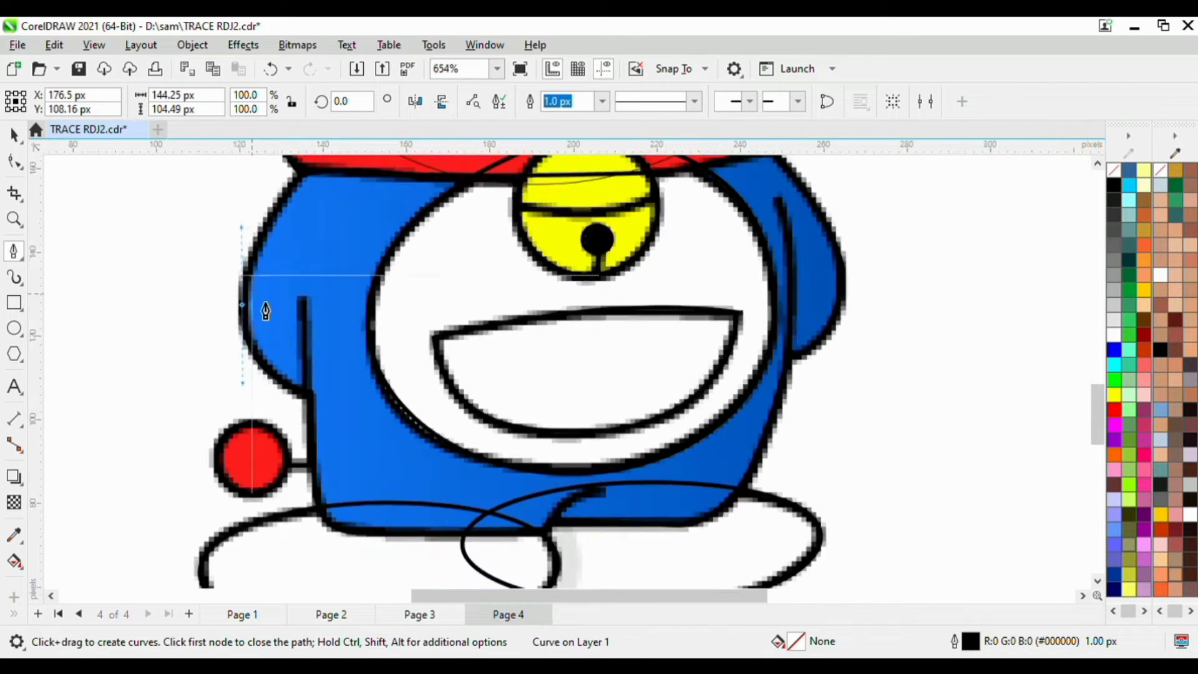
{"action": "scroll", "coordinate": [274, 294], "scroll_direction": "down", "scroll_amount": 2}
{"action": "scroll", "coordinate": [286, 260], "scroll_direction": "up", "scroll_amount": 3}
{"action": "left_click_drag", "start_coordinate": [288, 206], "coordinate": [309, 187]}
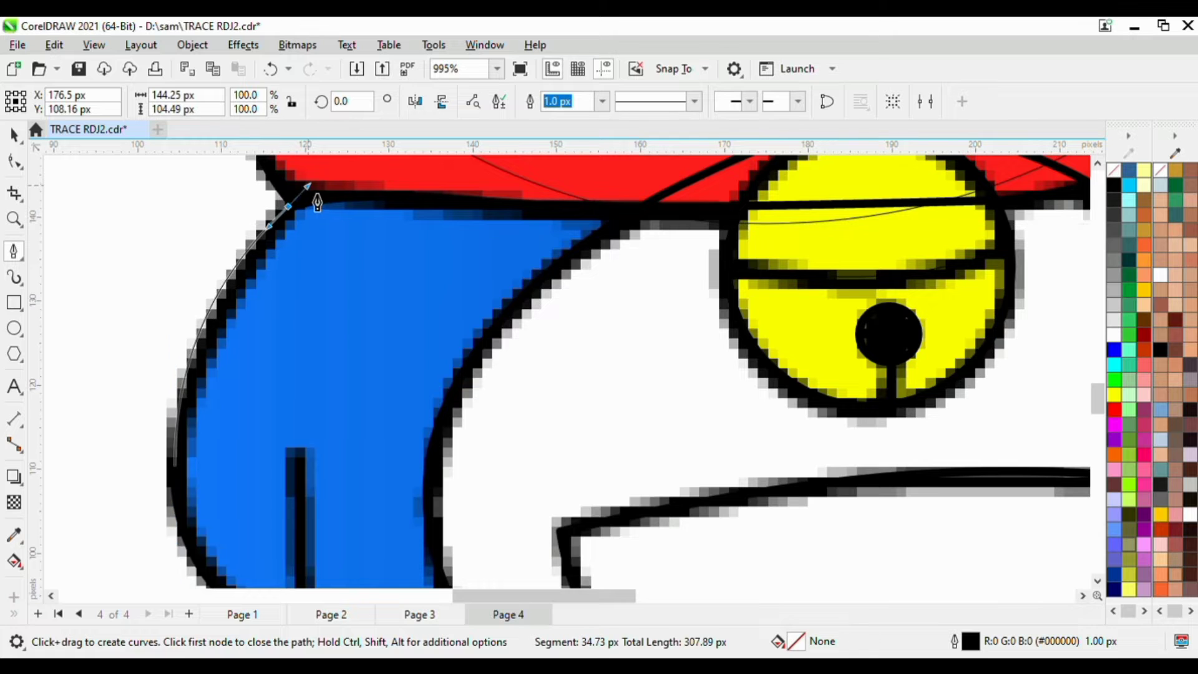
{"action": "scroll", "coordinate": [313, 181], "scroll_direction": "up", "scroll_amount": 1}
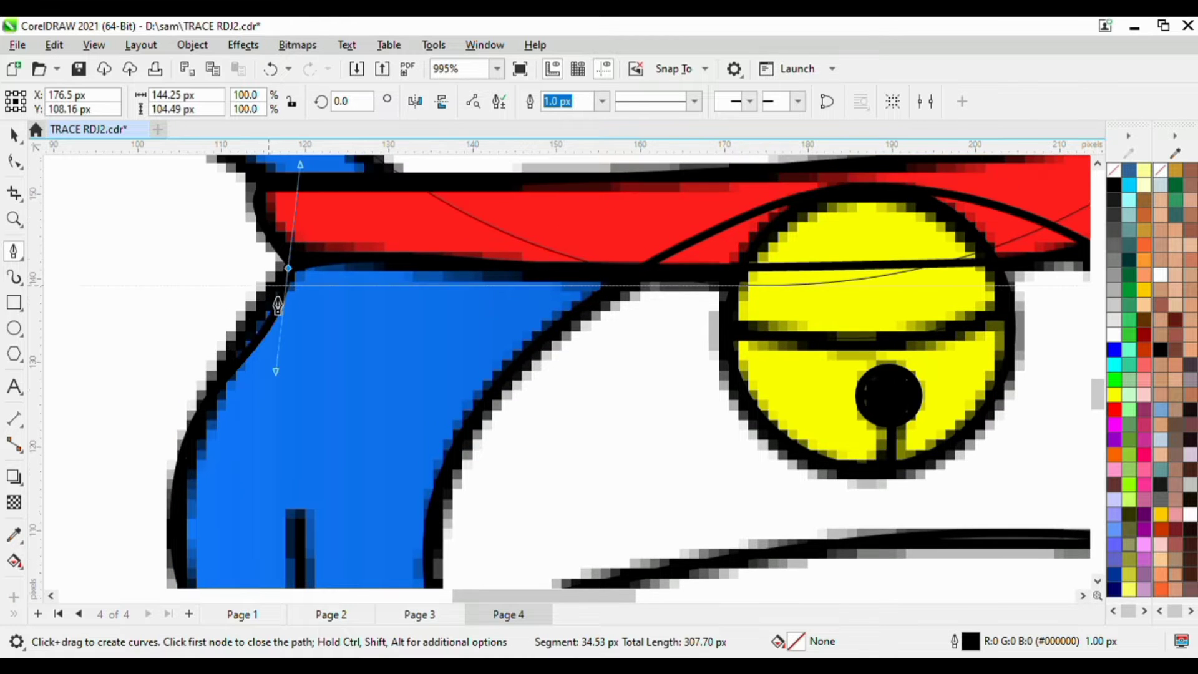
{"action": "double_click", "coordinate": [286, 310]}
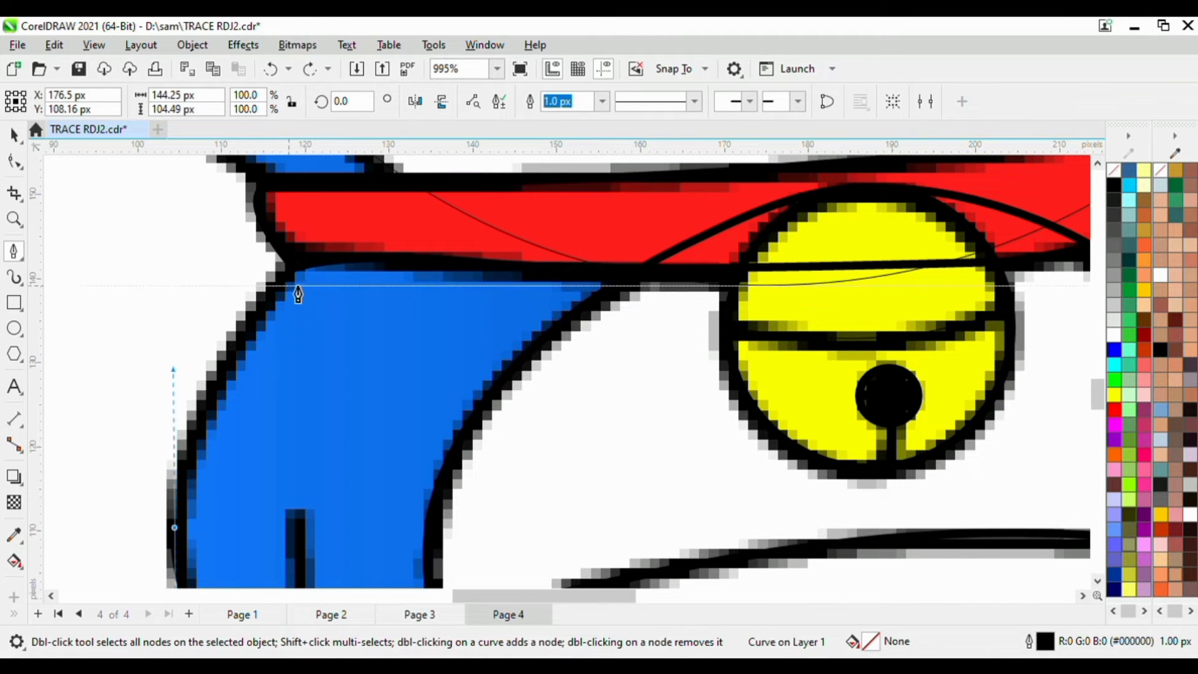
{"action": "left_click_drag", "start_coordinate": [299, 268], "coordinate": [311, 252]}
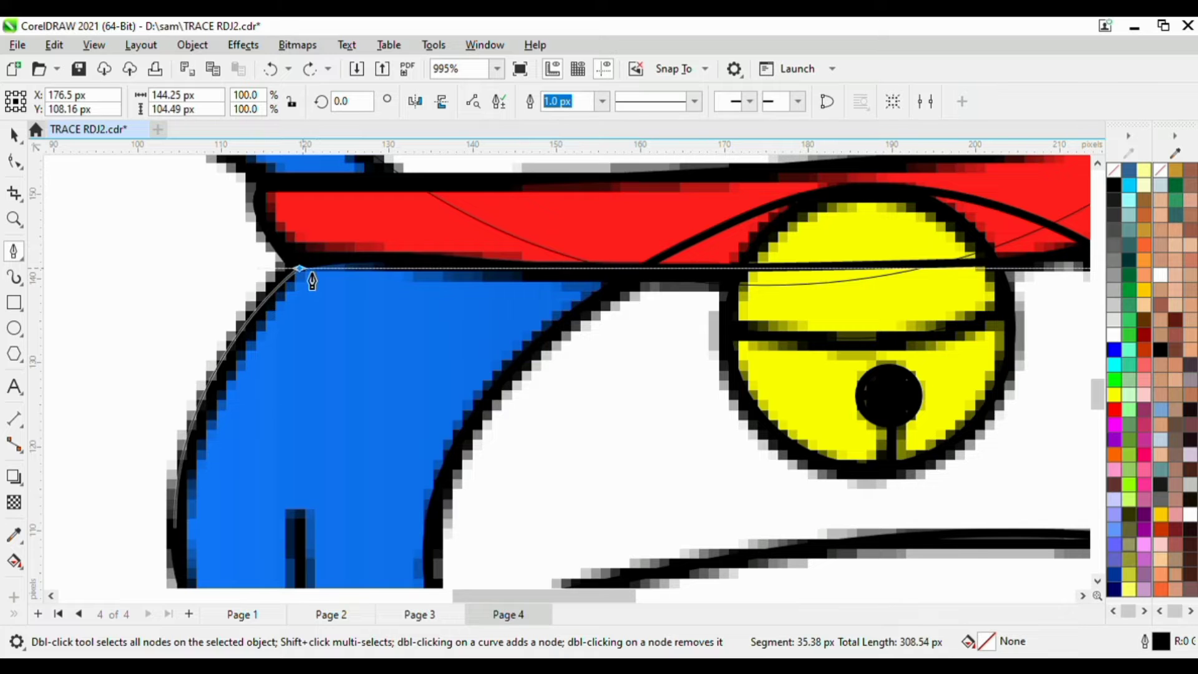
{"action": "double_click", "coordinate": [299, 279]}
{"action": "key", "text": "ctrl+z"}
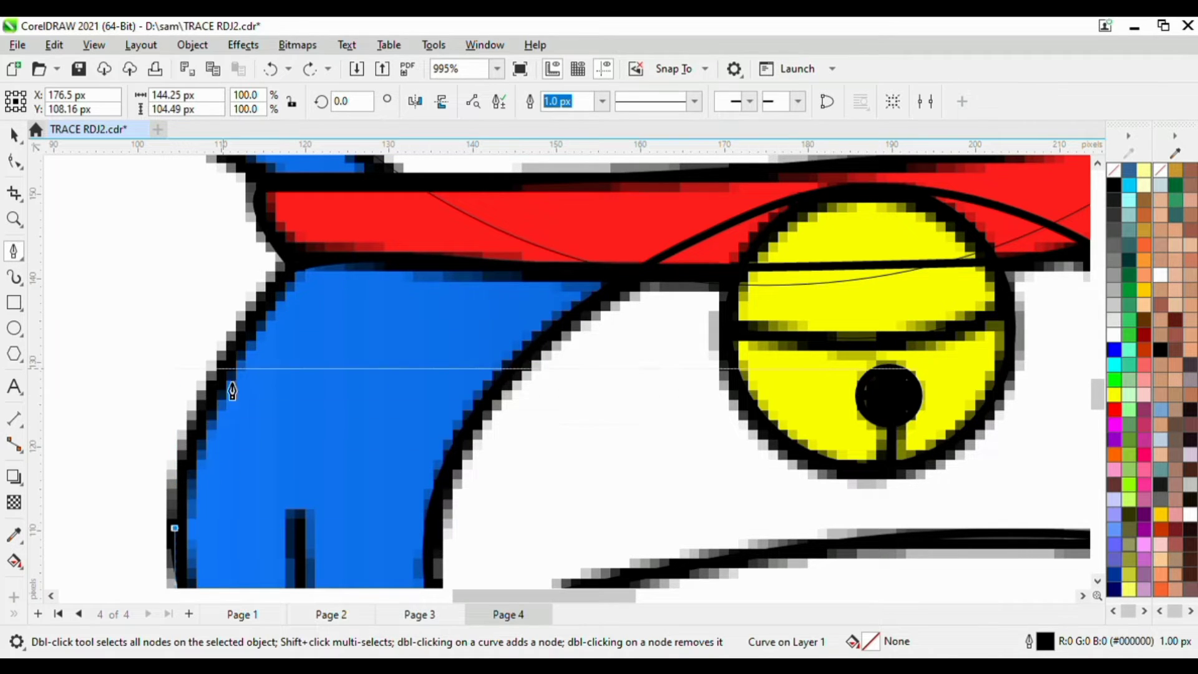
Curve the body path up the left arm to the collar's lower corner and around the collar end to the head
{"action": "left_click", "coordinate": [256, 308]}
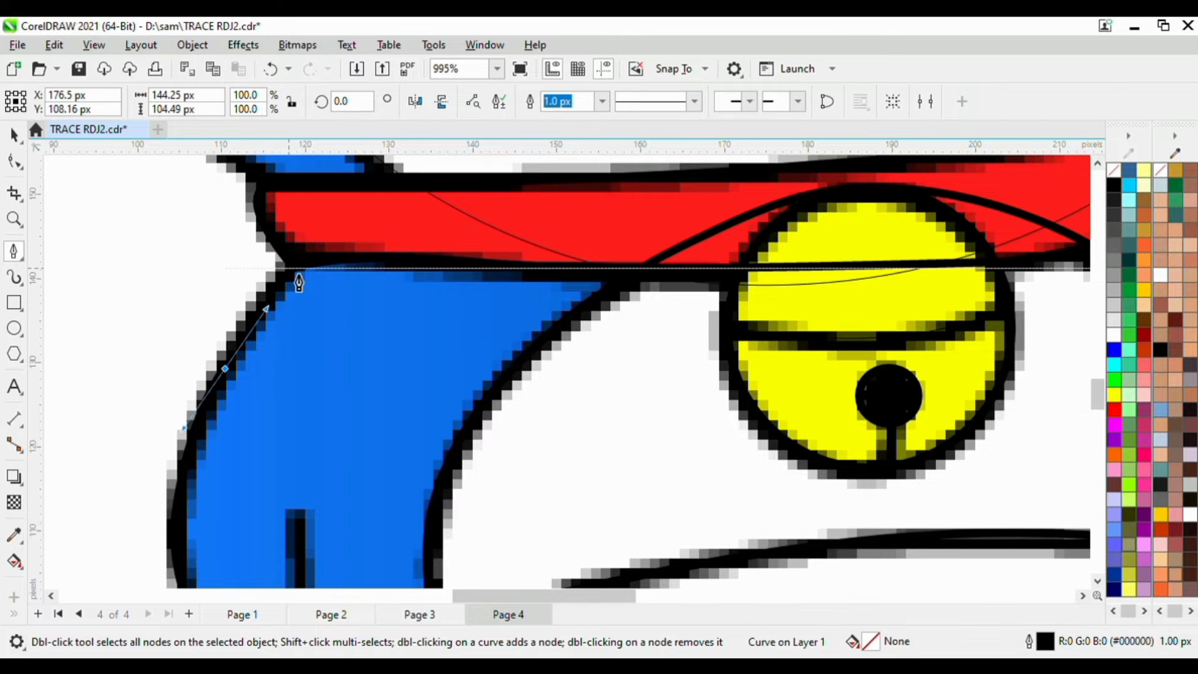
{"action": "scroll", "coordinate": [281, 319], "scroll_direction": "down", "scroll_amount": 3}
{"action": "scroll", "coordinate": [295, 320], "scroll_direction": "up", "scroll_amount": 2}
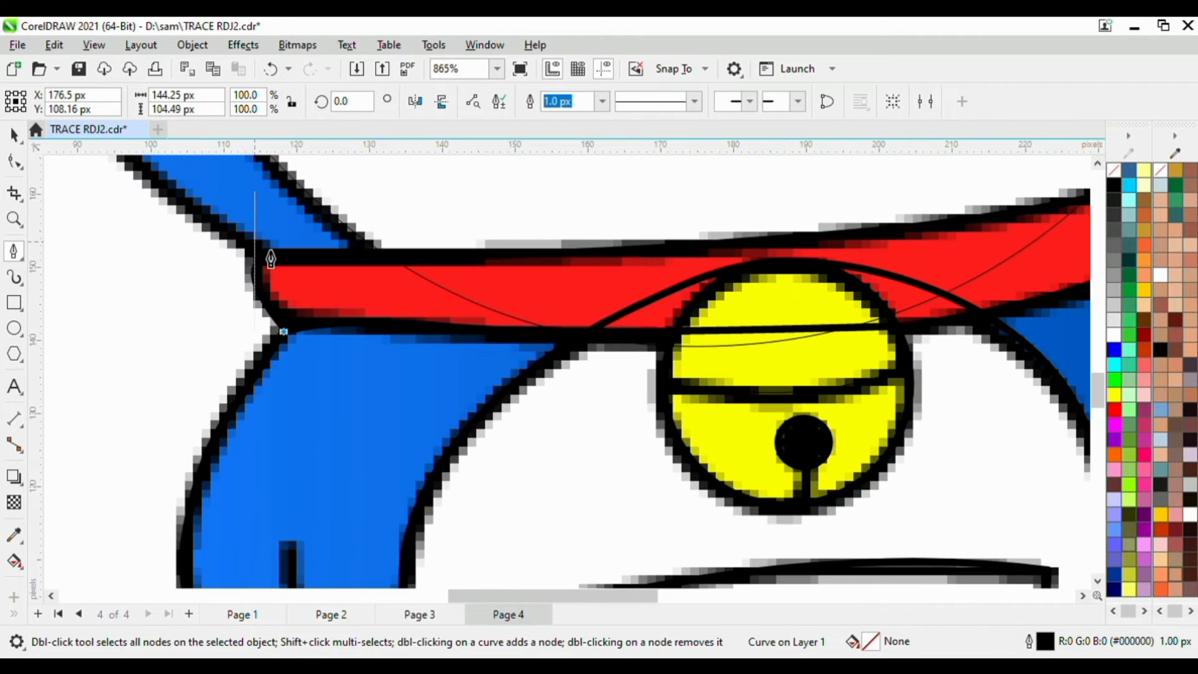
{"action": "scroll", "coordinate": [232, 265], "scroll_direction": "down", "scroll_amount": 8}
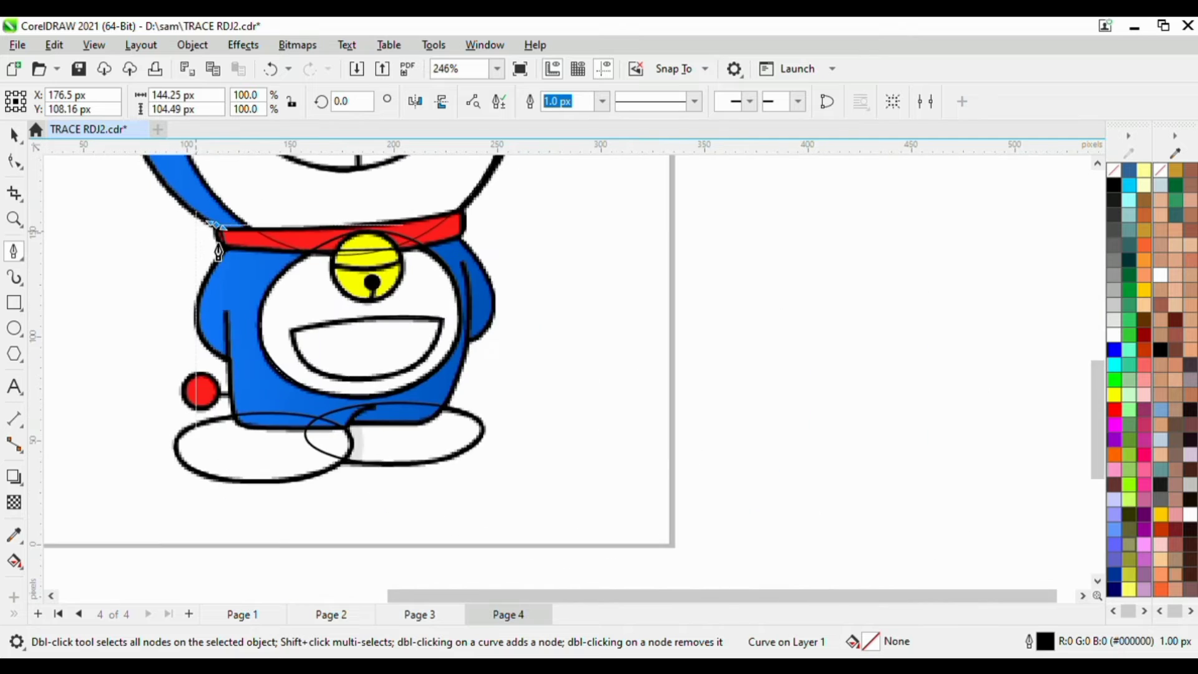
Curve the path up the left side of the head and over to the top of the head
{"action": "scroll", "coordinate": [233, 268], "scroll_direction": "down", "scroll_amount": 3}
{"action": "scroll", "coordinate": [257, 319], "scroll_direction": "up", "scroll_amount": 5}
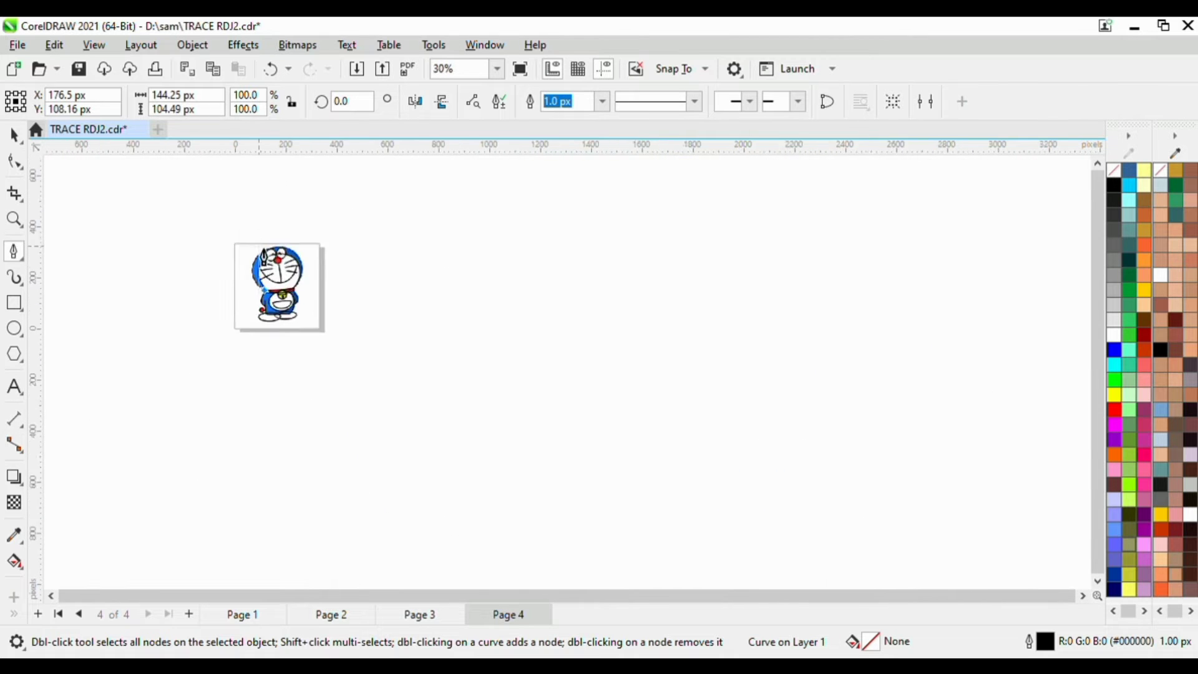
{"action": "scroll", "coordinate": [257, 319], "scroll_direction": "up", "scroll_amount": 2}
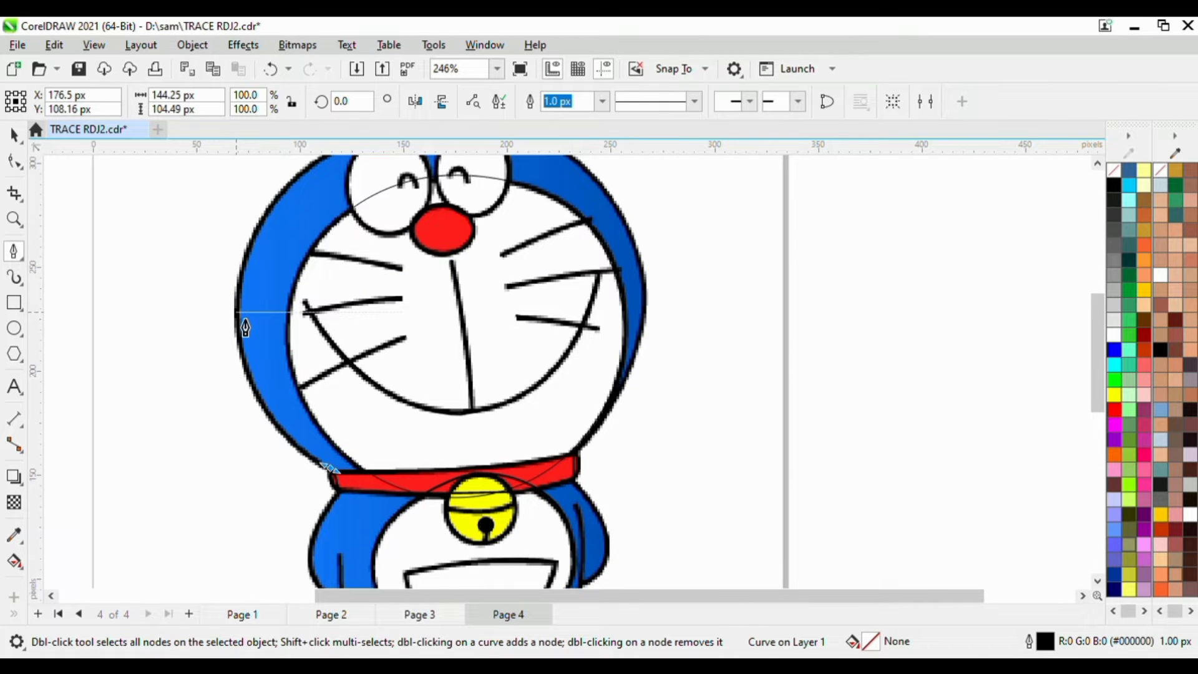
{"action": "left_click_drag", "start_coordinate": [237, 311], "coordinate": [245, 223]}
{"action": "scroll", "coordinate": [259, 270], "scroll_direction": "down", "scroll_amount": 2}
{"action": "scroll", "coordinate": [329, 246], "scroll_direction": "up", "scroll_amount": 2}
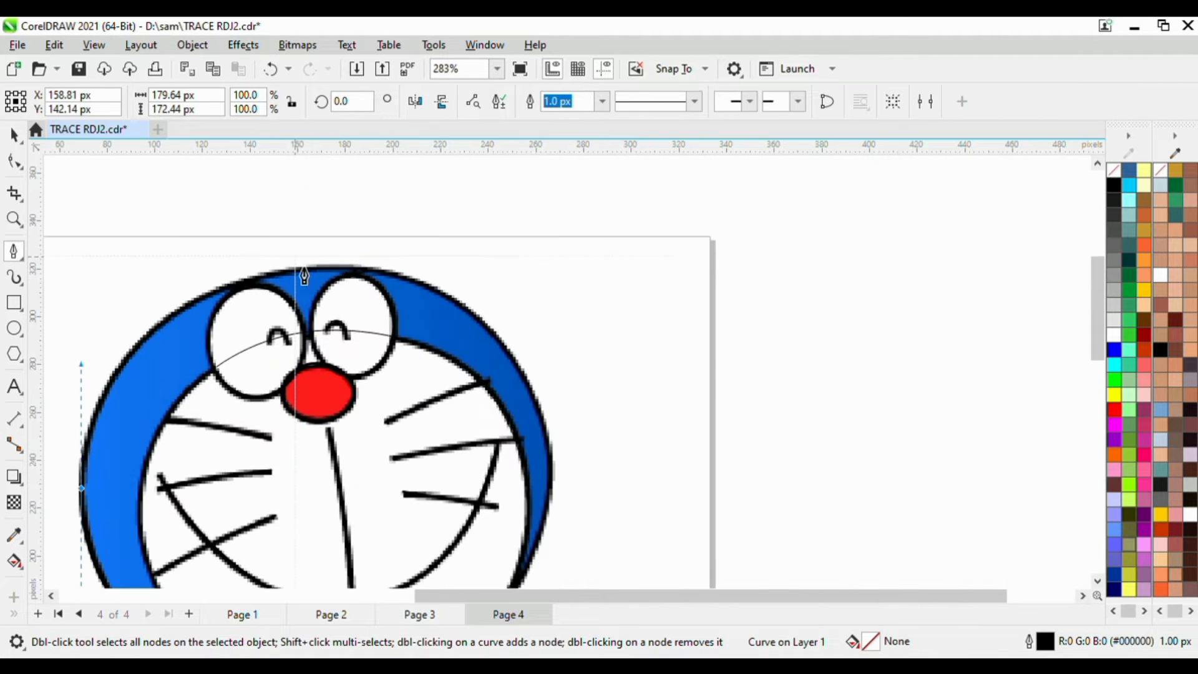
{"action": "left_click_drag", "start_coordinate": [300, 269], "coordinate": [404, 256]}
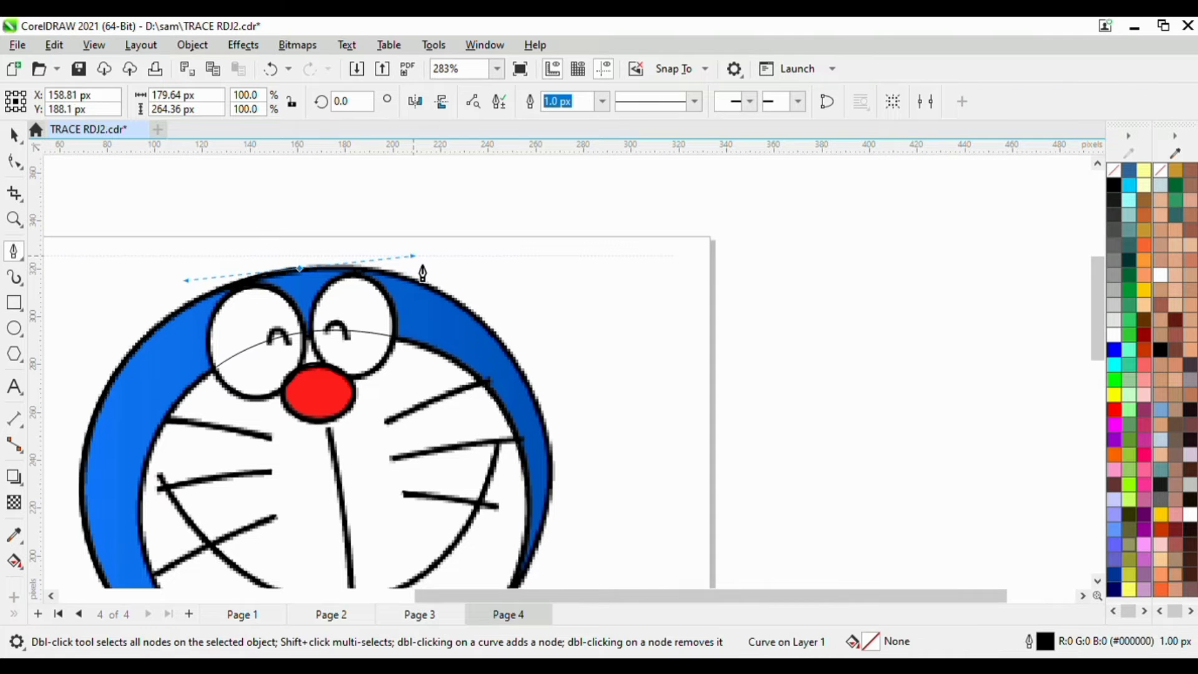
Curve the path down the right side of the head to where the blue area narrows
{"action": "scroll", "coordinate": [440, 306], "scroll_direction": "down", "scroll_amount": 2}
{"action": "scroll", "coordinate": [482, 369], "scroll_direction": "up", "scroll_amount": 1}
{"action": "scroll", "coordinate": [483, 370], "scroll_direction": "up", "scroll_amount": 2}
{"action": "left_click_drag", "start_coordinate": [467, 327], "coordinate": [470, 477]}
{"action": "scroll", "coordinate": [511, 428], "scroll_direction": "down", "scroll_amount": 2}
{"action": "scroll", "coordinate": [490, 485], "scroll_direction": "up", "scroll_amount": 2}
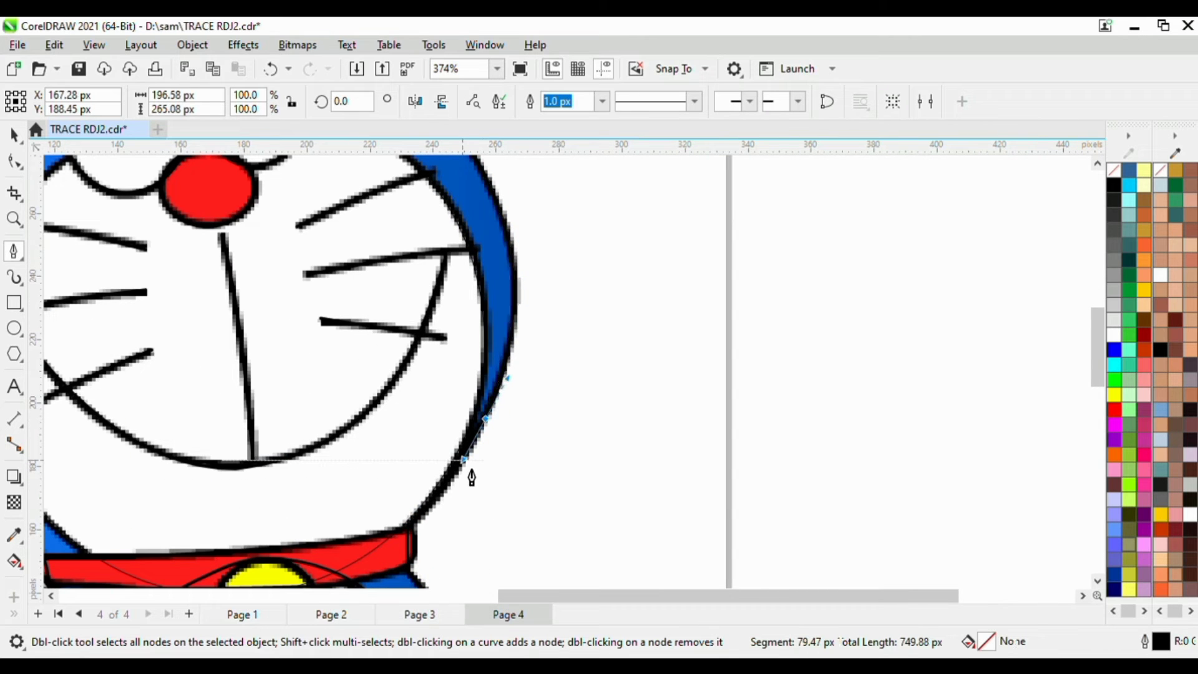
Close the full body outline by curving down the lower right of the head to the collar's upper right corner
{"action": "scroll", "coordinate": [472, 476], "scroll_direction": "down", "scroll_amount": 2}
{"action": "scroll", "coordinate": [467, 506], "scroll_direction": "up", "scroll_amount": 2}
{"action": "scroll", "coordinate": [467, 506], "scroll_direction": "up", "scroll_amount": 3}
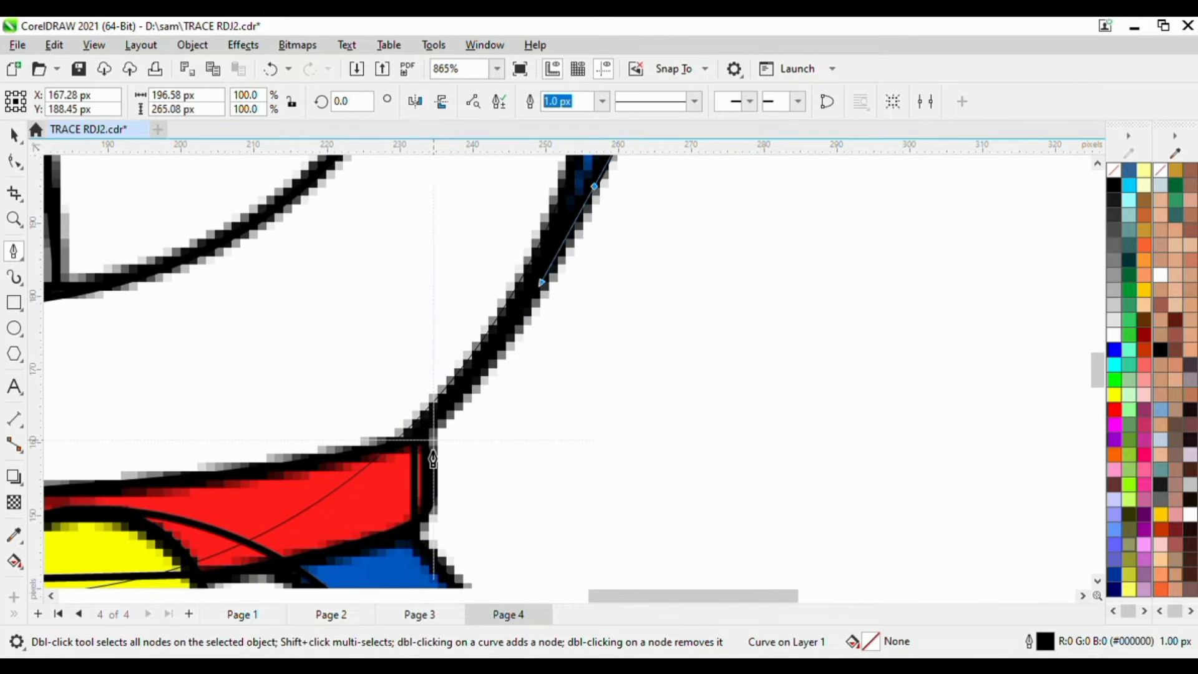
{"action": "left_click_drag", "start_coordinate": [414, 439], "coordinate": [532, 363]}
{"action": "key", "text": "Escape"}
{"action": "scroll", "coordinate": [532, 364], "scroll_direction": "down", "scroll_amount": 3}
{"action": "scroll", "coordinate": [518, 378], "scroll_direction": "down", "scroll_amount": 4}
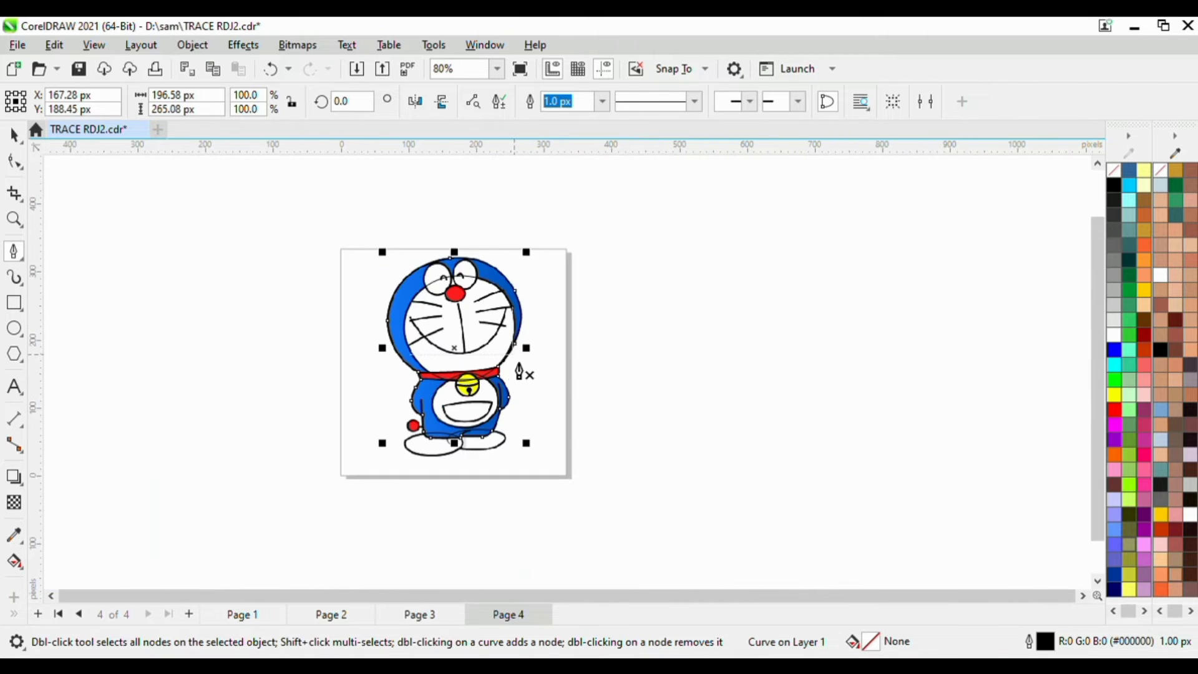
Draw a vertical straight line about 21 px long along the left arm's inner crease
{"action": "scroll", "coordinate": [450, 530], "scroll_direction": "up", "scroll_amount": 5}
{"action": "scroll", "coordinate": [414, 366], "scroll_direction": "up", "scroll_amount": 1}
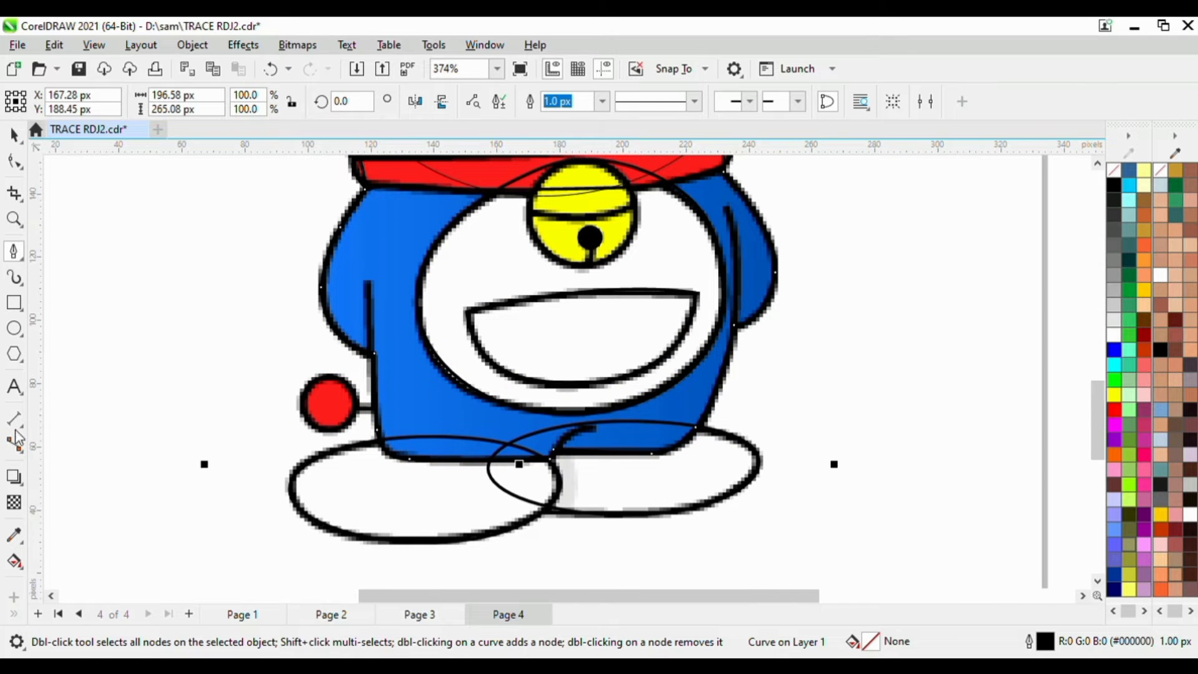
{"action": "left_click", "coordinate": [73, 268]}
{"action": "scroll", "coordinate": [374, 339], "scroll_direction": "up", "scroll_amount": 1}
{"action": "left_click_drag", "start_coordinate": [375, 360], "coordinate": [371, 273]}
Draw a nearly vertical straight line about 37 px tall along the right arm's inner crease
{"action": "scroll", "coordinate": [897, 312], "scroll_direction": "down", "scroll_amount": 2}
{"action": "scroll", "coordinate": [877, 227], "scroll_direction": "up", "scroll_amount": 4}
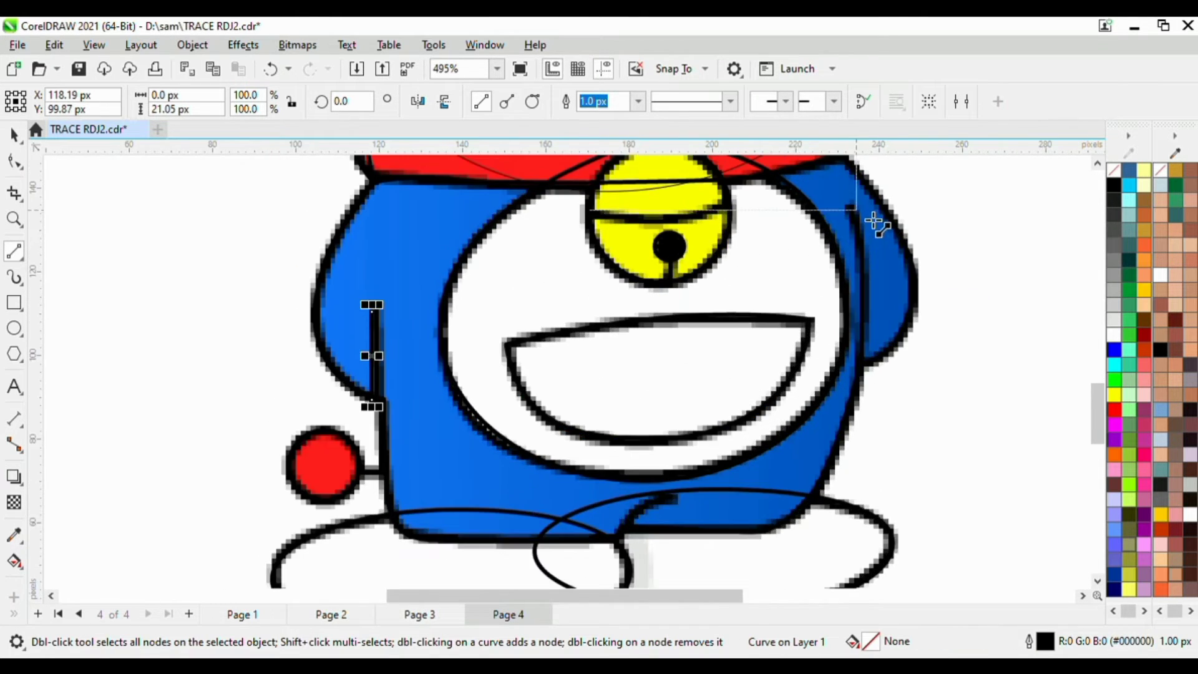
{"action": "left_click_drag", "start_coordinate": [856, 211], "coordinate": [875, 420]}
Move the upper node of the right arm line to the upper end of the crease in the bitmap
{"action": "scroll", "coordinate": [833, 409], "scroll_direction": "down", "scroll_amount": 9}
{"action": "scroll", "coordinate": [770, 497], "scroll_direction": "up", "scroll_amount": 7}
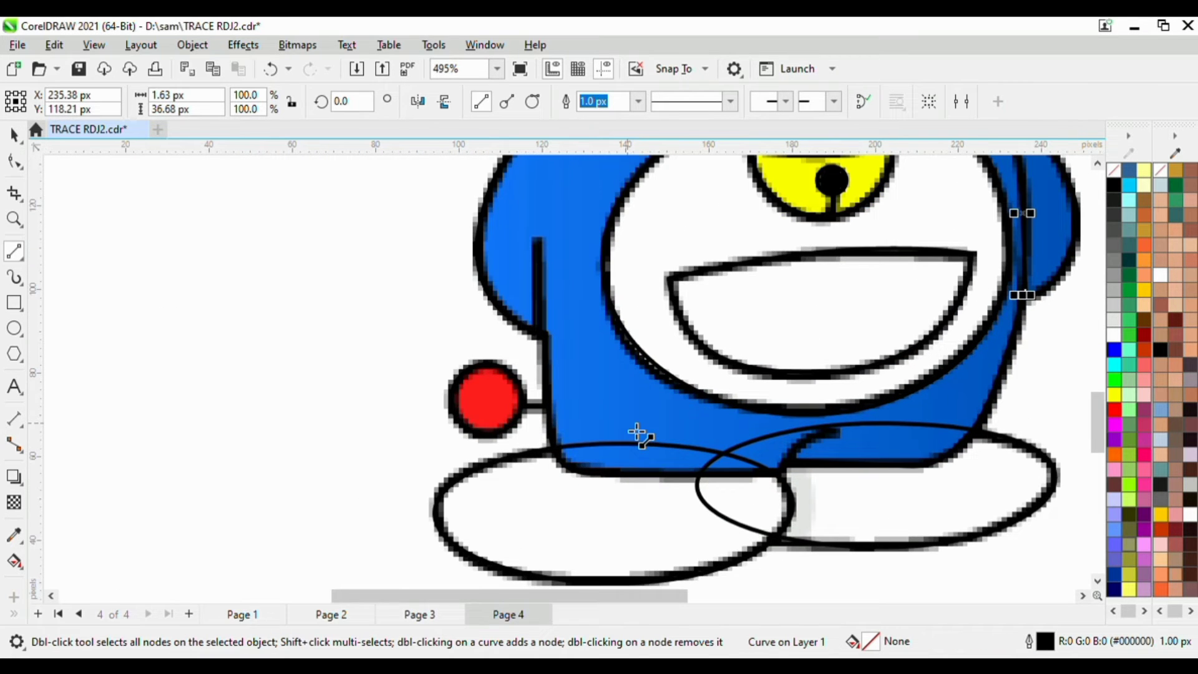
{"action": "scroll", "coordinate": [638, 434], "scroll_direction": "down", "scroll_amount": 7}
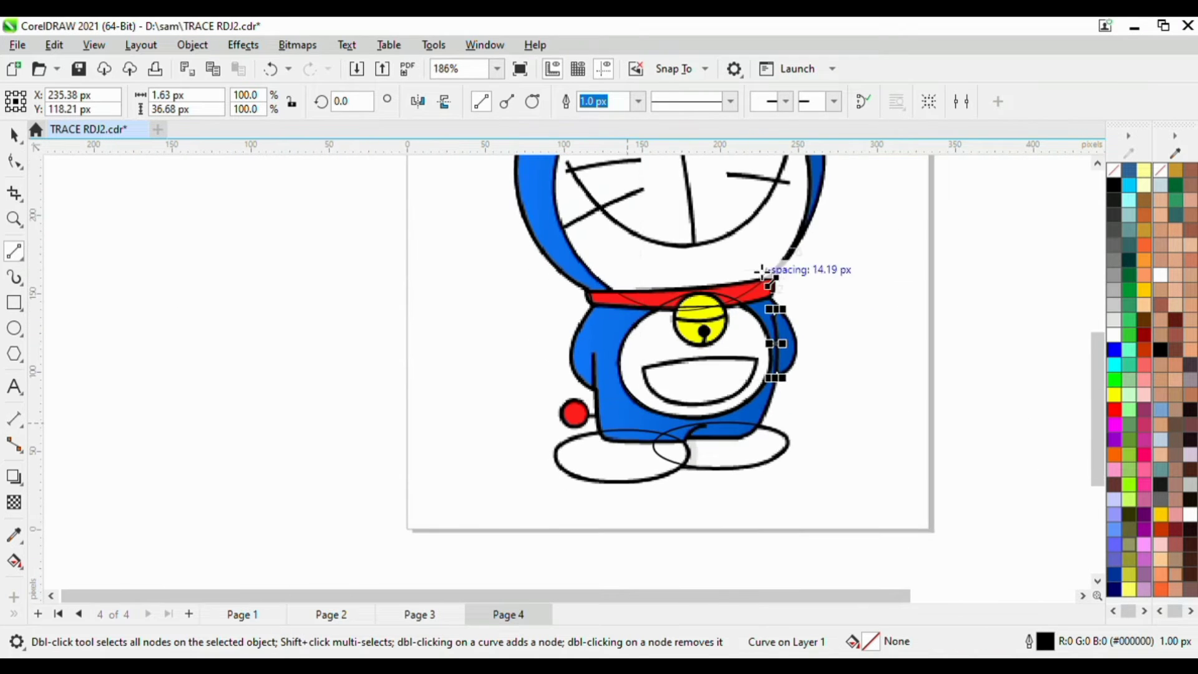
{"action": "scroll", "coordinate": [772, 379], "scroll_direction": "down", "scroll_amount": 1}
{"action": "scroll", "coordinate": [769, 412], "scroll_direction": "up", "scroll_amount": 7}
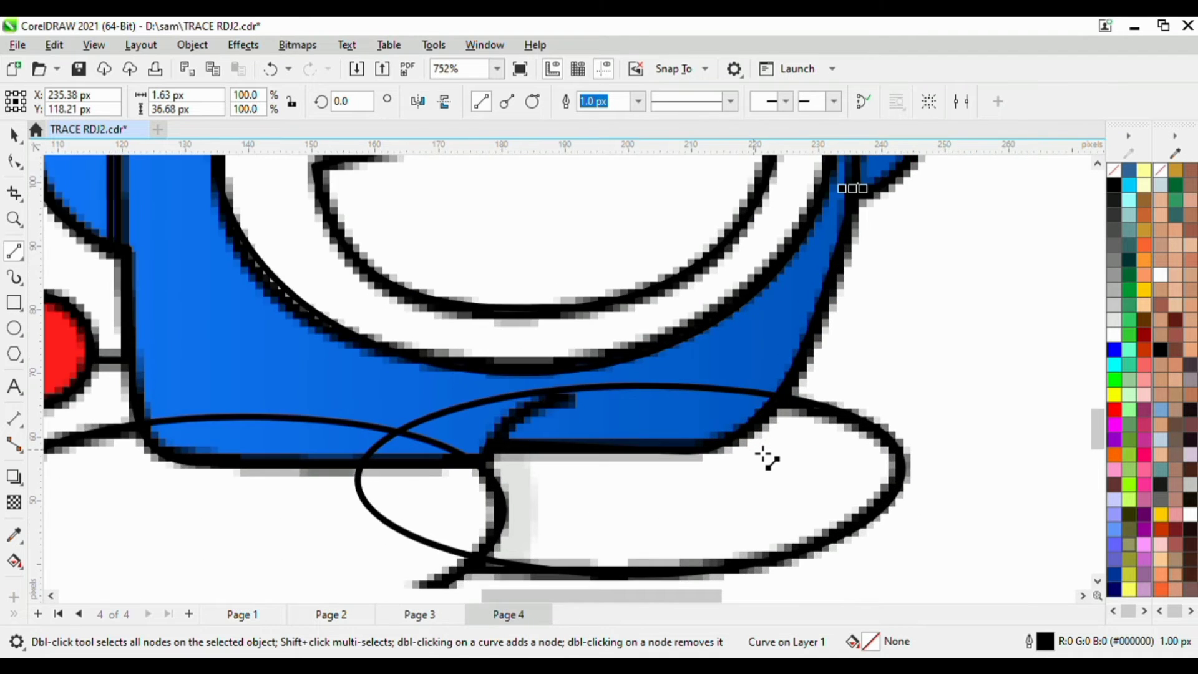
{"action": "scroll", "coordinate": [837, 286], "scroll_direction": "up", "scroll_amount": 4}
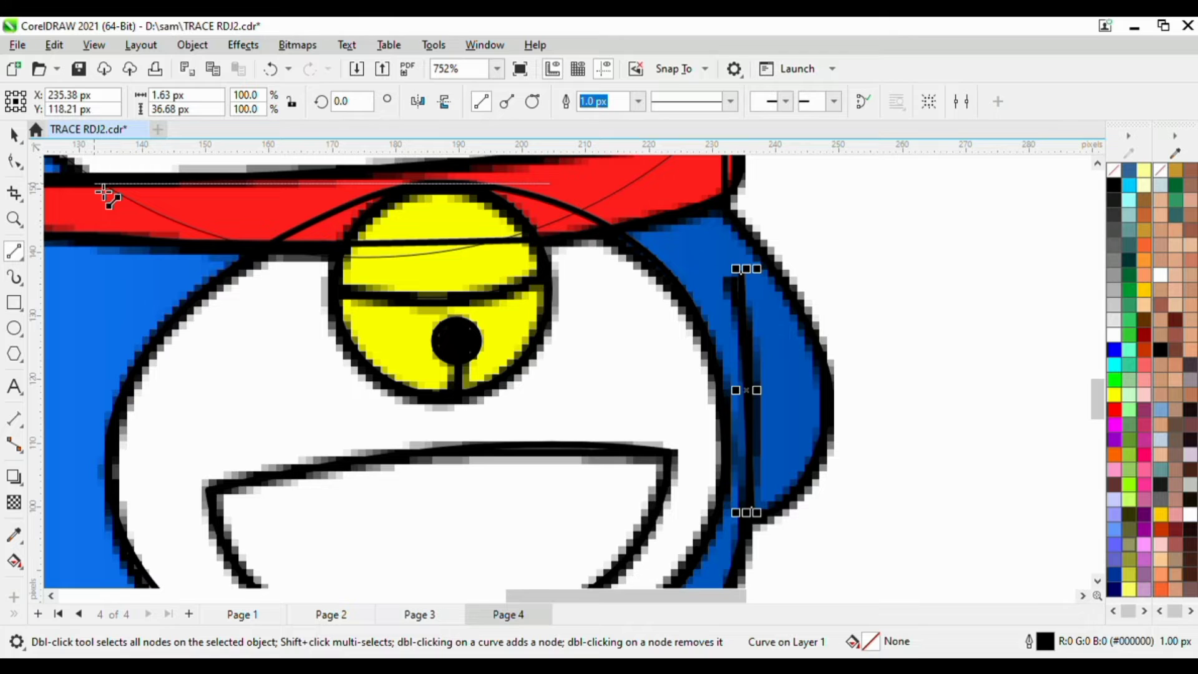
{"action": "key", "text": "F10"}
{"action": "scroll", "coordinate": [681, 340], "scroll_direction": "up", "scroll_amount": 2}
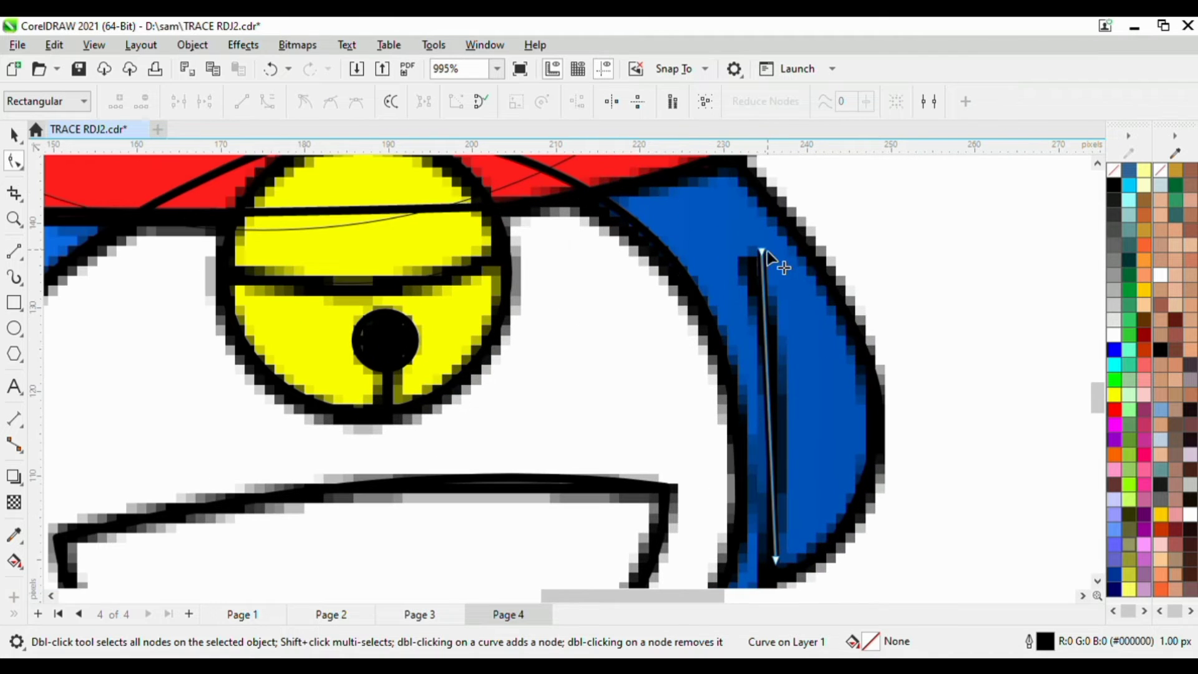
{"action": "left_click_drag", "start_coordinate": [762, 252], "coordinate": [740, 267]}
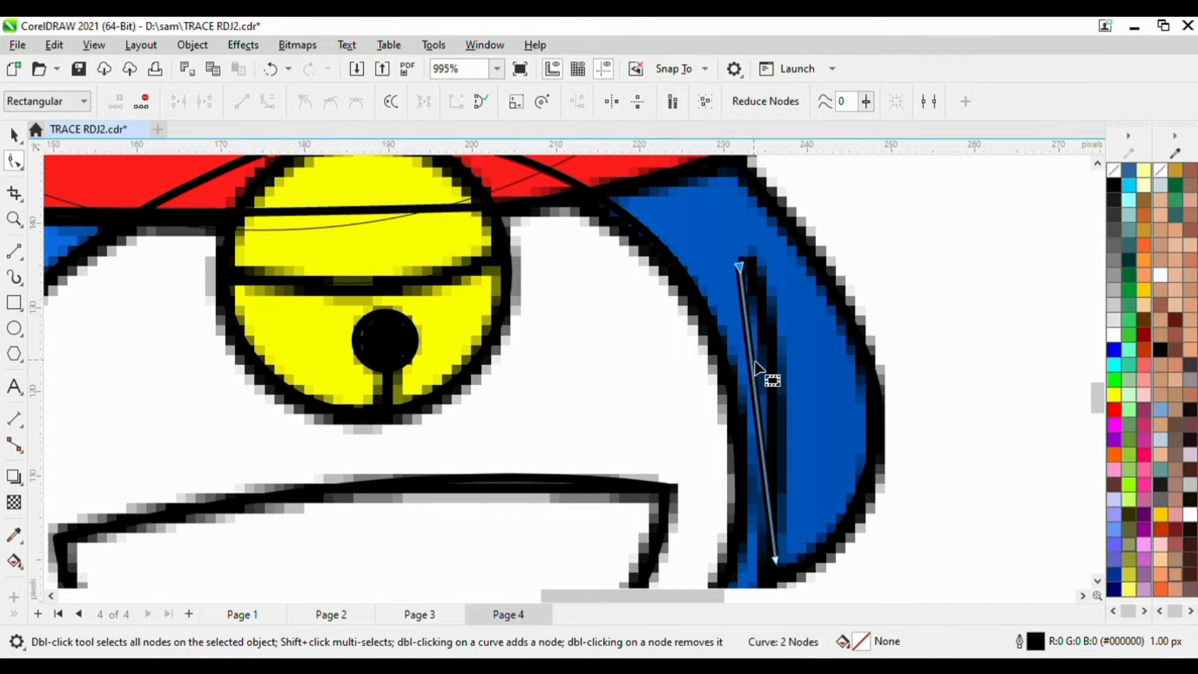
Convert the right arm line to a curve and bend it to follow the crease in the bitmap
{"action": "left_click", "coordinate": [756, 405]}
{"action": "left_click", "coordinate": [267, 109]}
{"action": "left_click_drag", "start_coordinate": [761, 372], "coordinate": [786, 404]}
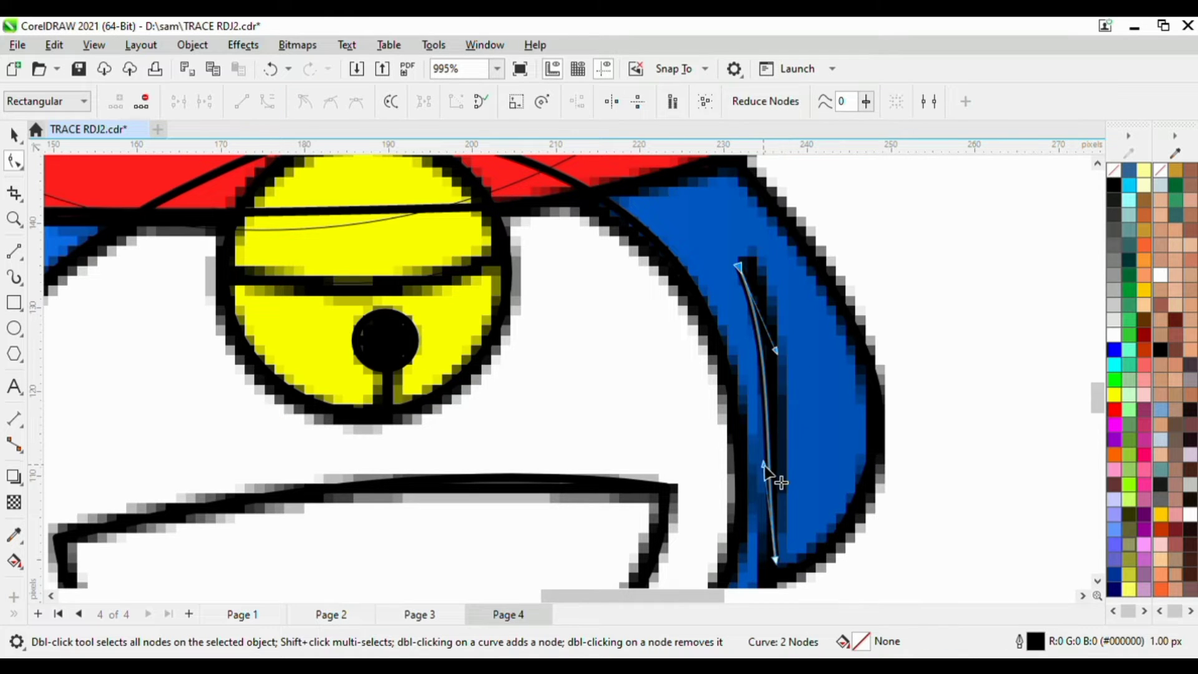
{"action": "left_click_drag", "start_coordinate": [766, 468], "coordinate": [786, 441]}
Select all the traced outlines and place a duplicate of them to the left of the page
{"action": "scroll", "coordinate": [808, 380], "scroll_direction": "down", "scroll_amount": 4}
{"action": "scroll", "coordinate": [713, 531], "scroll_direction": "up", "scroll_amount": 1}
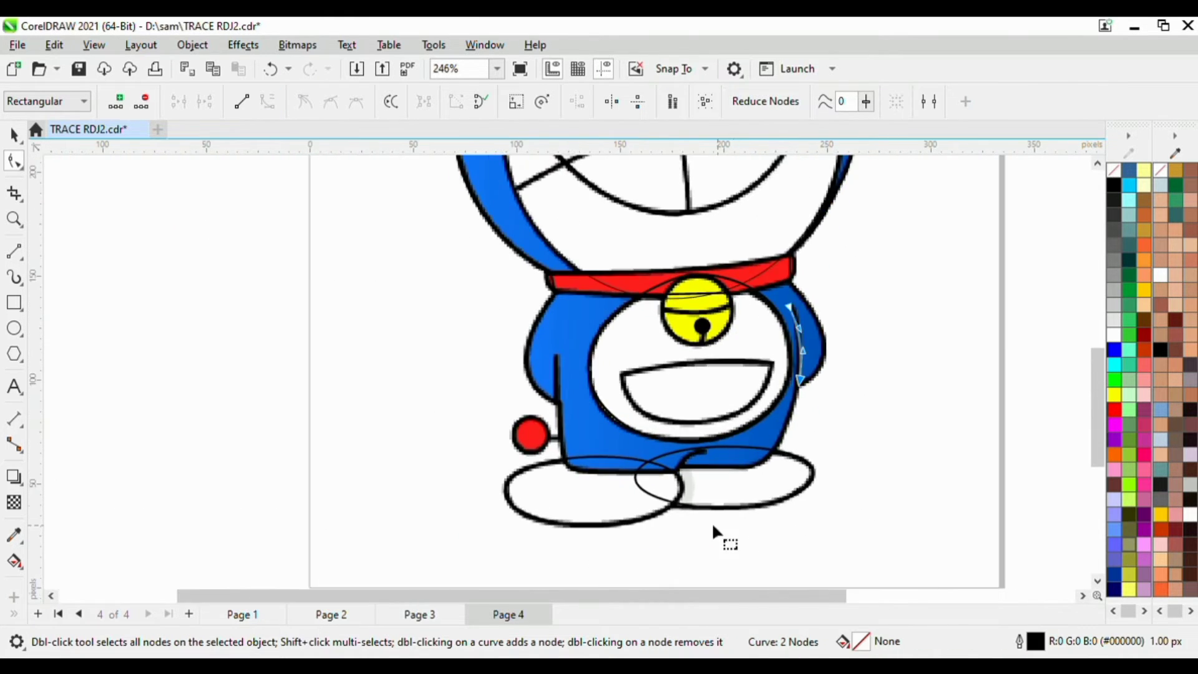
{"action": "scroll", "coordinate": [706, 506], "scroll_direction": "down", "scroll_amount": 3}
{"action": "scroll", "coordinate": [743, 356], "scroll_direction": "up", "scroll_amount": 3}
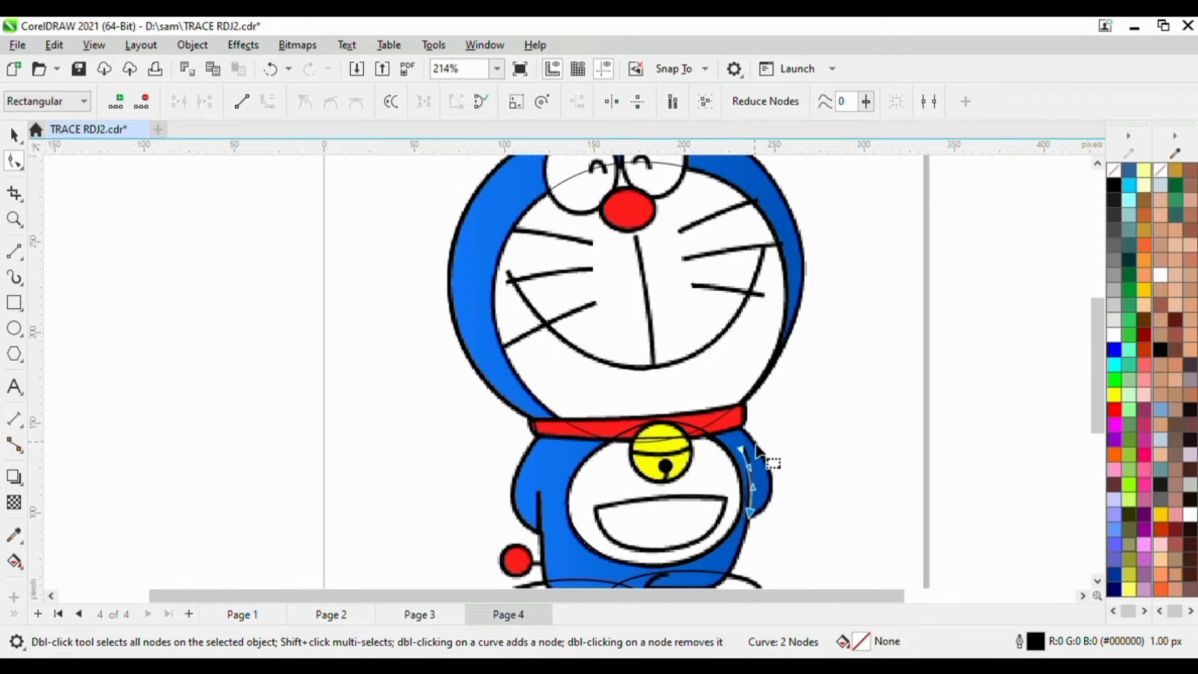
{"action": "scroll", "coordinate": [748, 411], "scroll_direction": "down", "scroll_amount": 2}
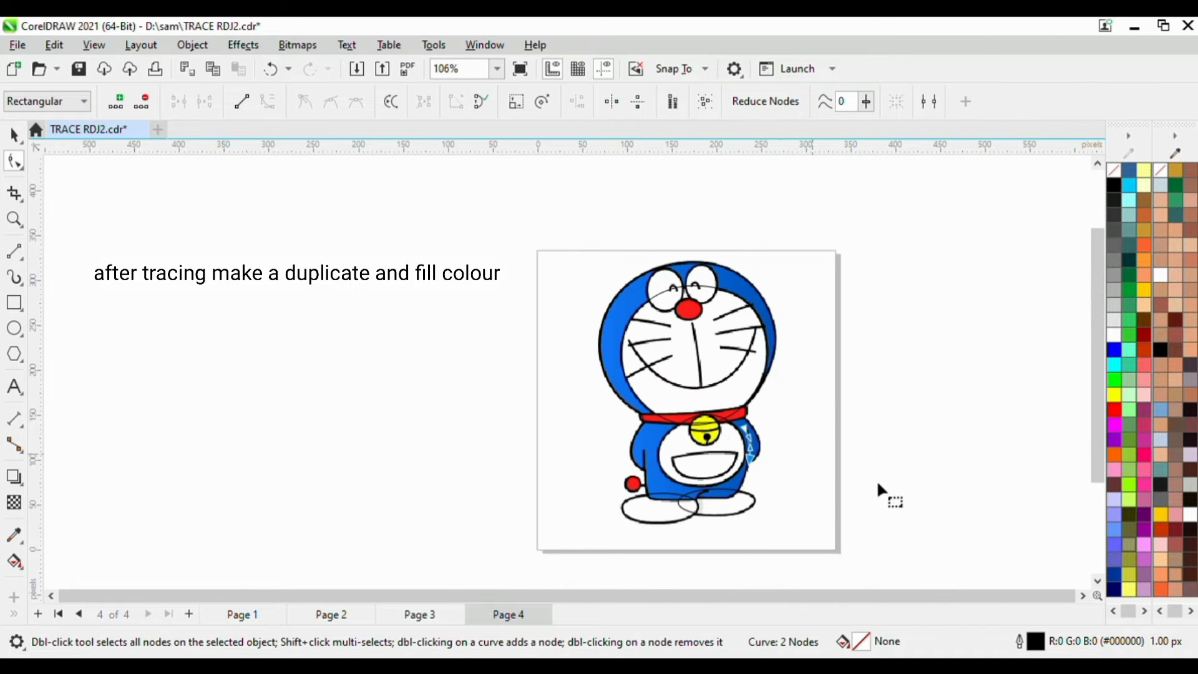
{"action": "left_click", "coordinate": [949, 488]}
{"action": "left_click", "coordinate": [17, 141]}
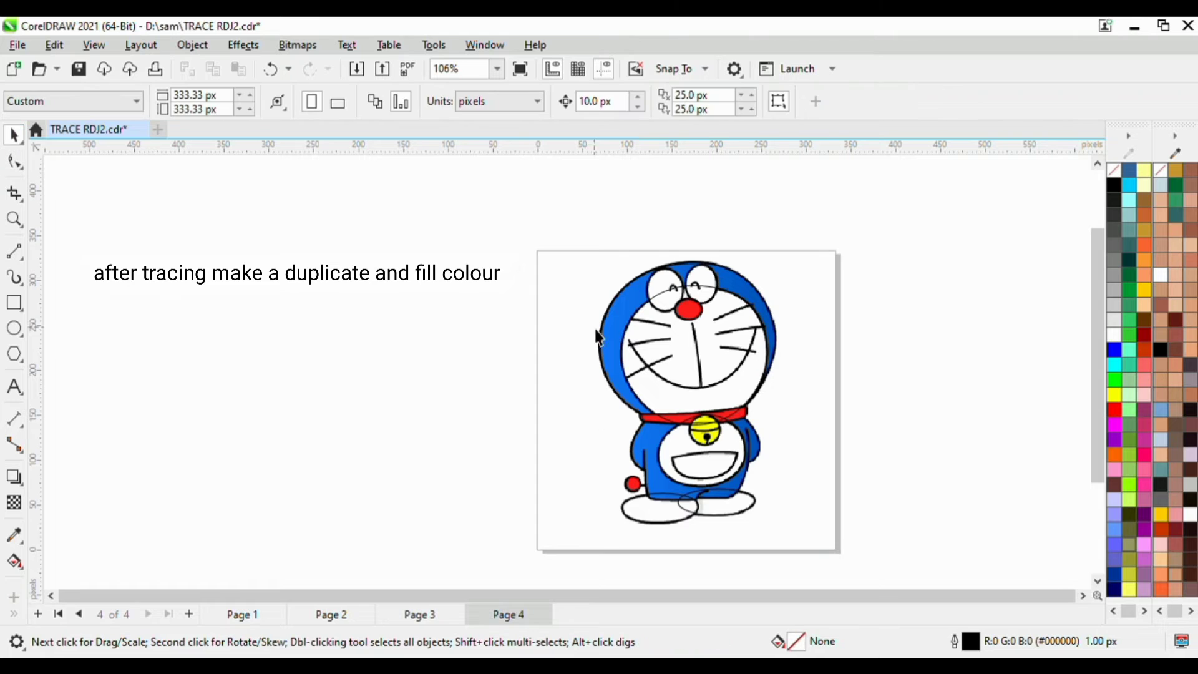
{"action": "left_click_drag", "start_coordinate": [436, 233], "coordinate": [837, 583]}
{"action": "left_click_drag", "start_coordinate": [699, 378], "coordinate": [399, 372]}
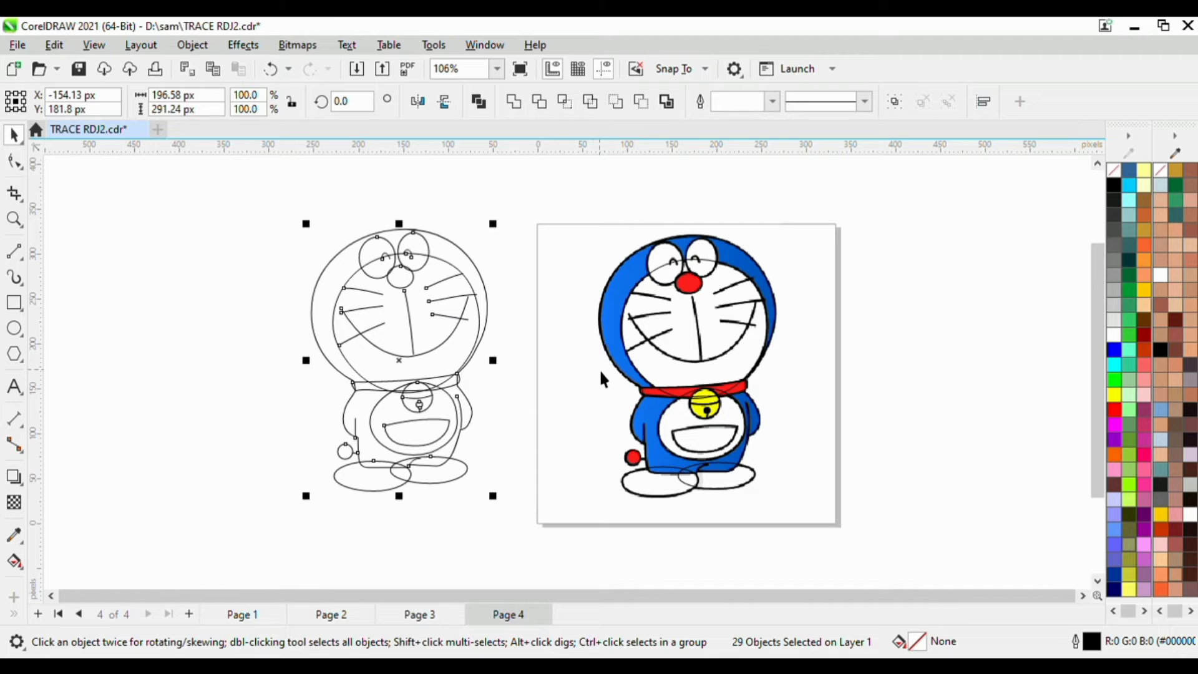
{"action": "left_click", "coordinate": [476, 567]}
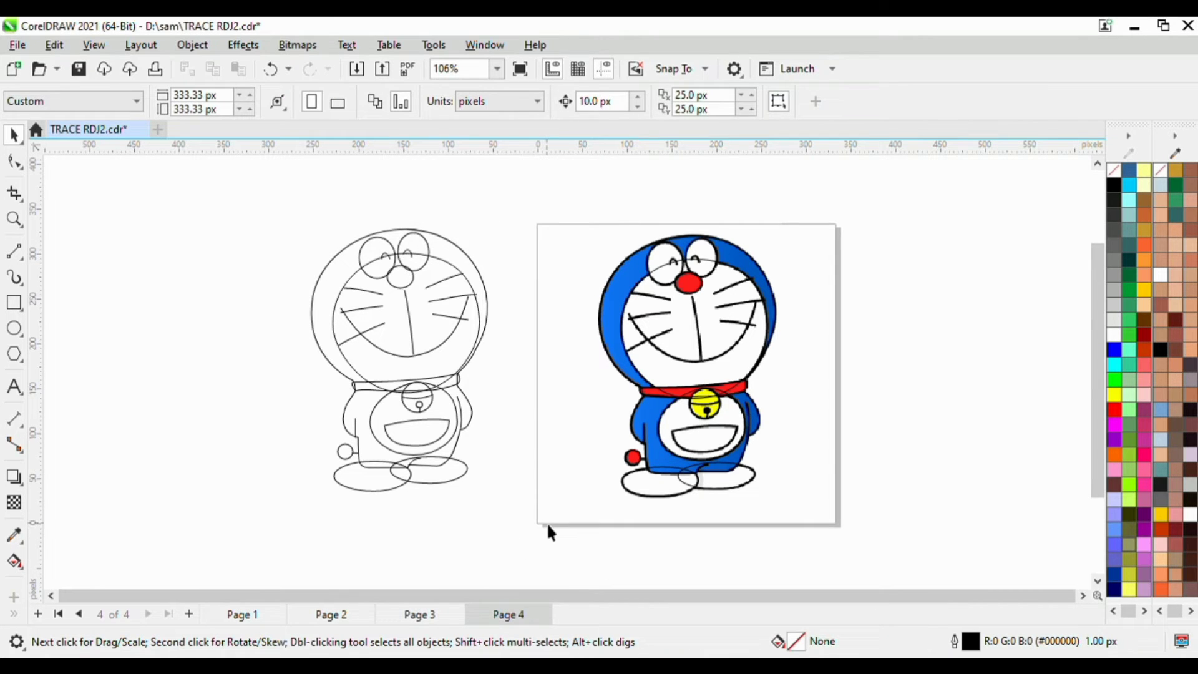
{"action": "scroll", "coordinate": [643, 452], "scroll_direction": "up", "scroll_amount": 4}
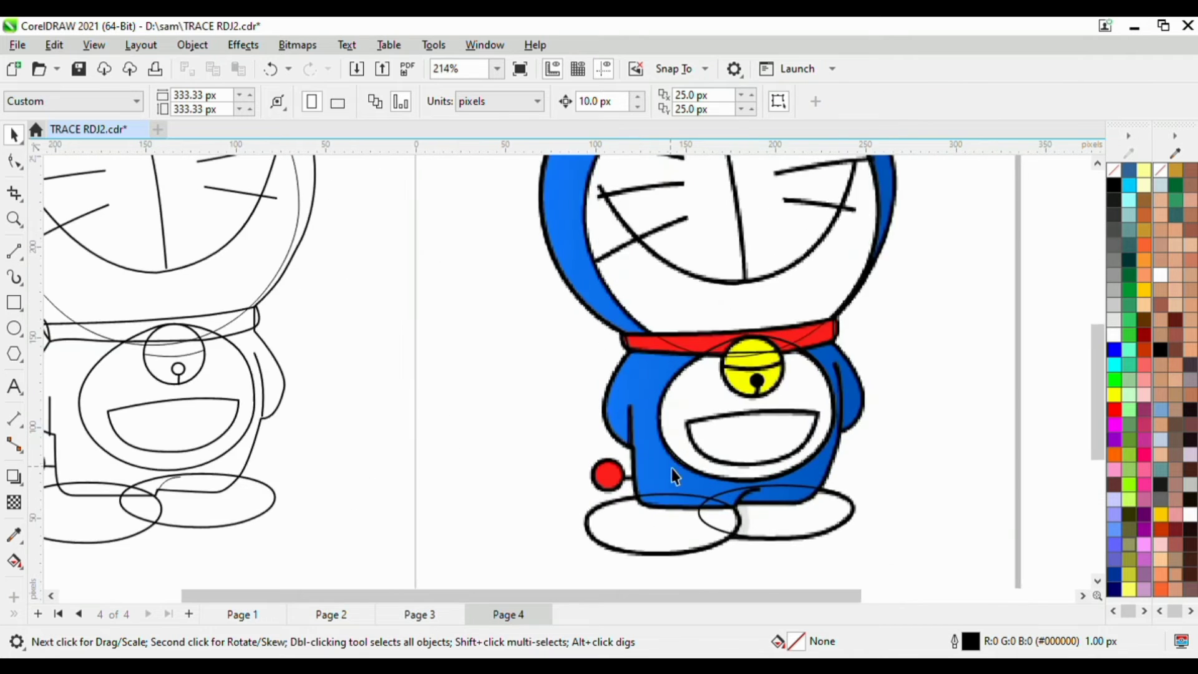
{"action": "scroll", "coordinate": [626, 471], "scroll_direction": "down", "scroll_amount": 1}
{"action": "scroll", "coordinate": [641, 414], "scroll_direction": "up", "scroll_amount": 2}
{"action": "left_click", "coordinate": [636, 408]}
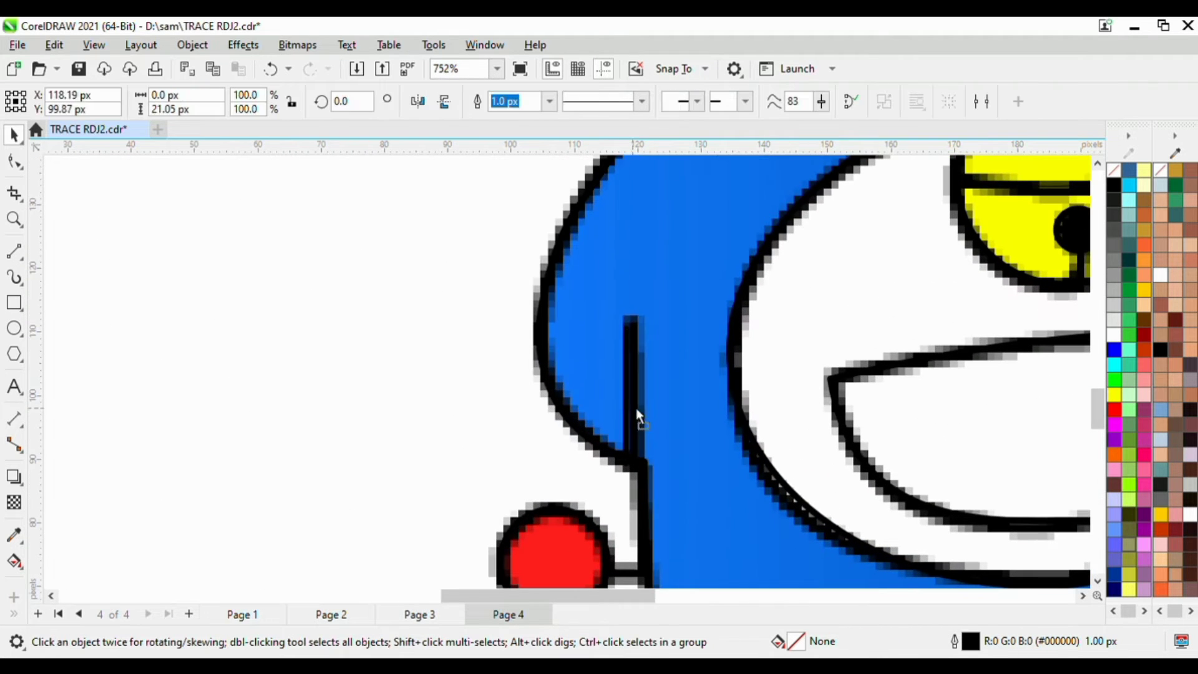
{"action": "scroll", "coordinate": [645, 409], "scroll_direction": "down", "scroll_amount": 2}
{"action": "left_click_drag", "start_coordinate": [646, 409], "coordinate": [637, 409]}
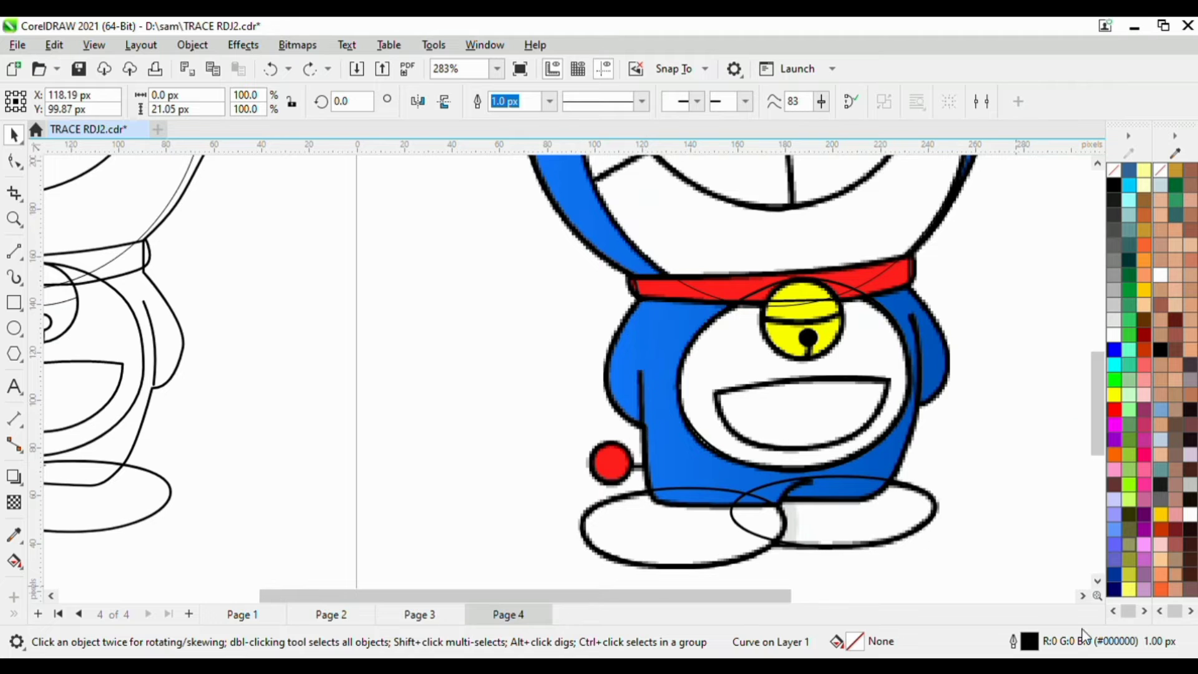
Move the left arm line of the duplicate outline so its lower end meets the corner where arm and body join
{"action": "scroll", "coordinate": [415, 482], "scroll_direction": "down", "scroll_amount": 2}
{"action": "scroll", "coordinate": [415, 484], "scroll_direction": "down", "scroll_amount": 1}
{"action": "scroll", "coordinate": [217, 406], "scroll_direction": "up", "scroll_amount": 4}
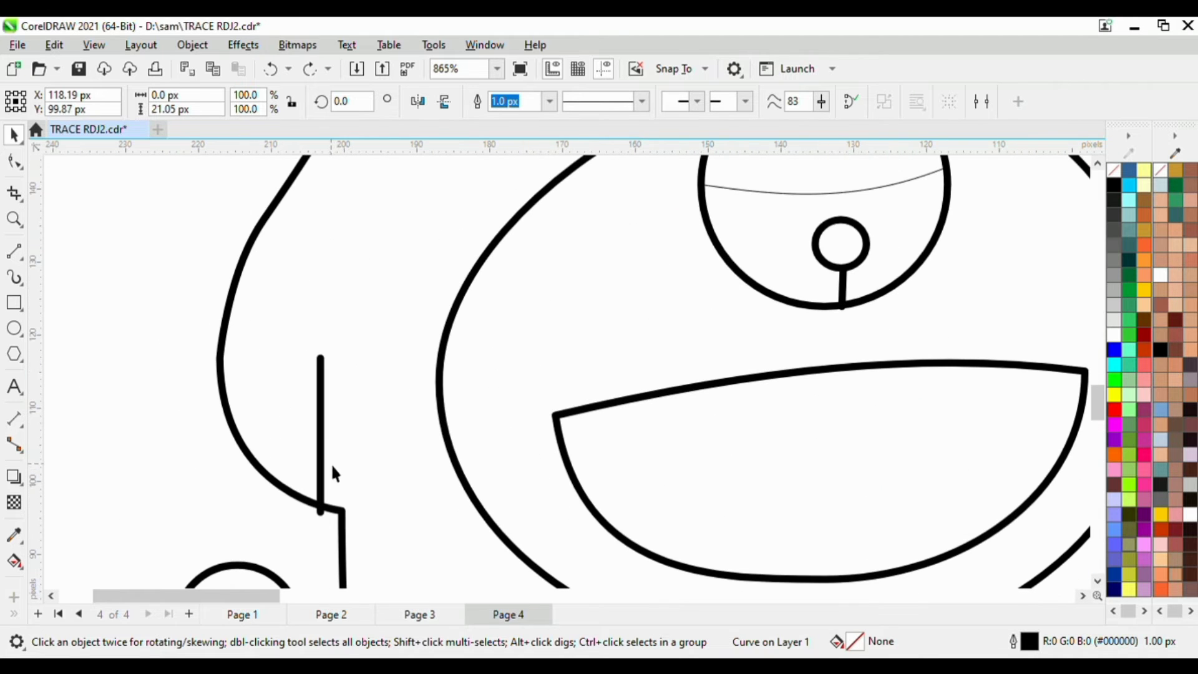
{"action": "left_click_drag", "start_coordinate": [340, 428], "coordinate": [346, 427]}
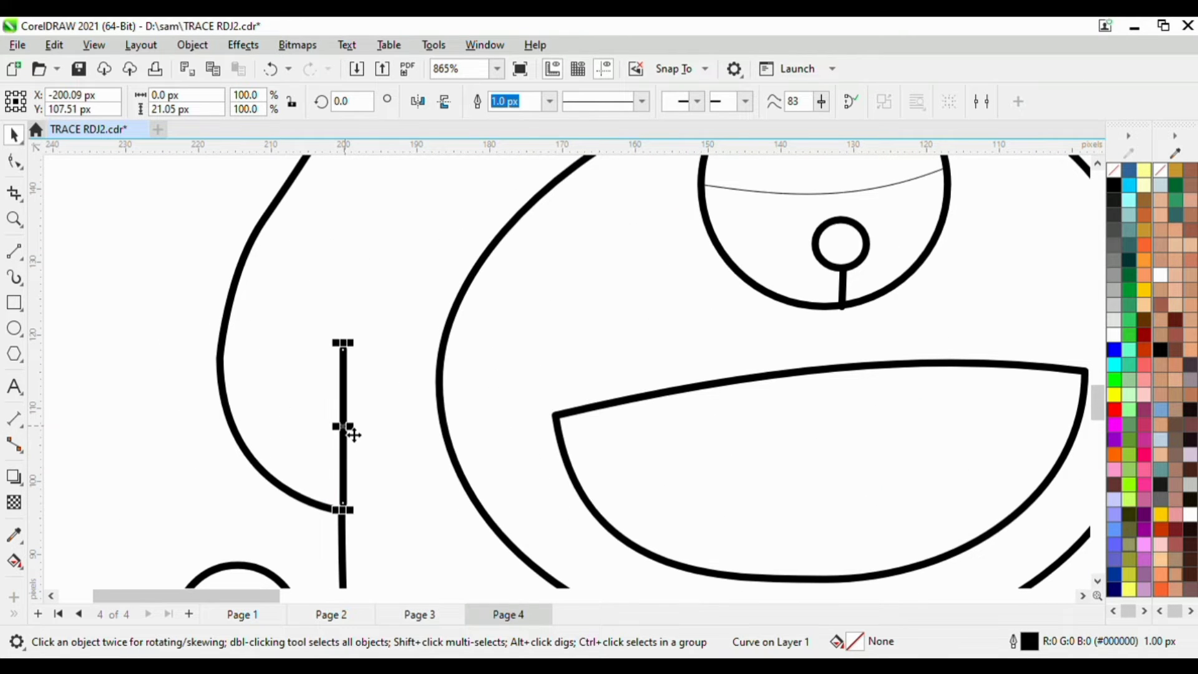
Shift the duplicate's left arm line slightly downward so its lower end overlaps the corner where arm and body join
{"action": "scroll", "coordinate": [346, 427], "scroll_direction": "down", "scroll_amount": 4}
{"action": "scroll", "coordinate": [297, 374], "scroll_direction": "down", "scroll_amount": 1}
{"action": "scroll", "coordinate": [352, 337], "scroll_direction": "up", "scroll_amount": 8}
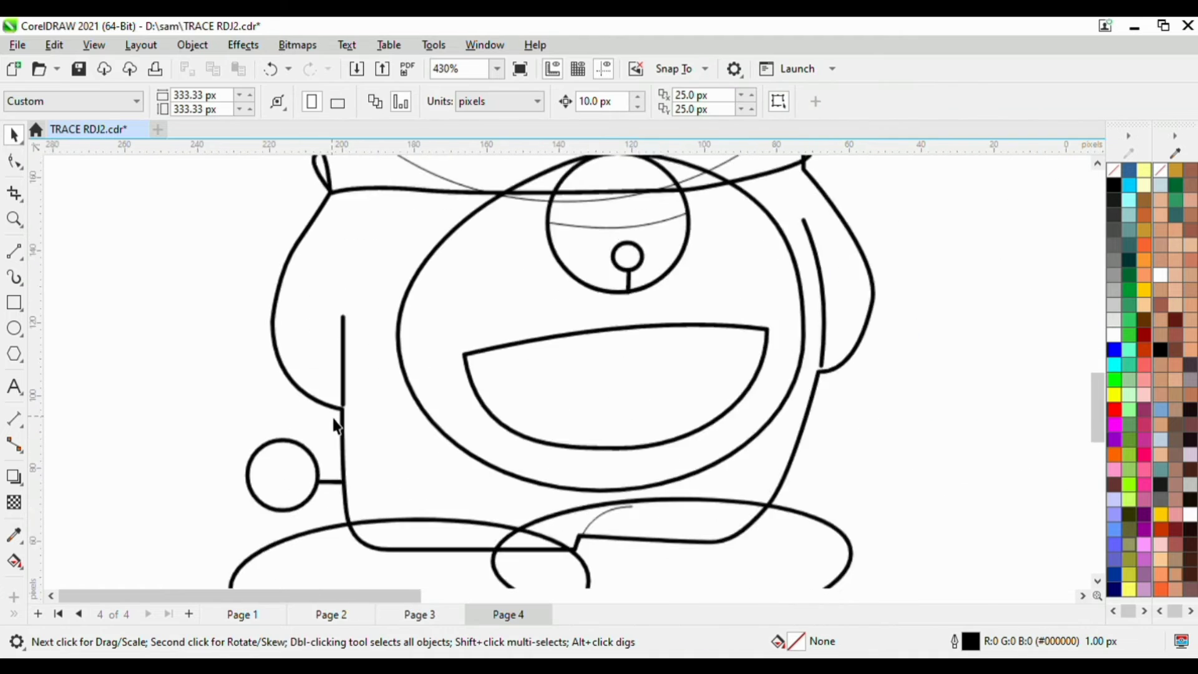
{"action": "left_click_drag", "start_coordinate": [346, 293], "coordinate": [342, 308]}
{"action": "scroll", "coordinate": [350, 306], "scroll_direction": "down", "scroll_amount": 10}
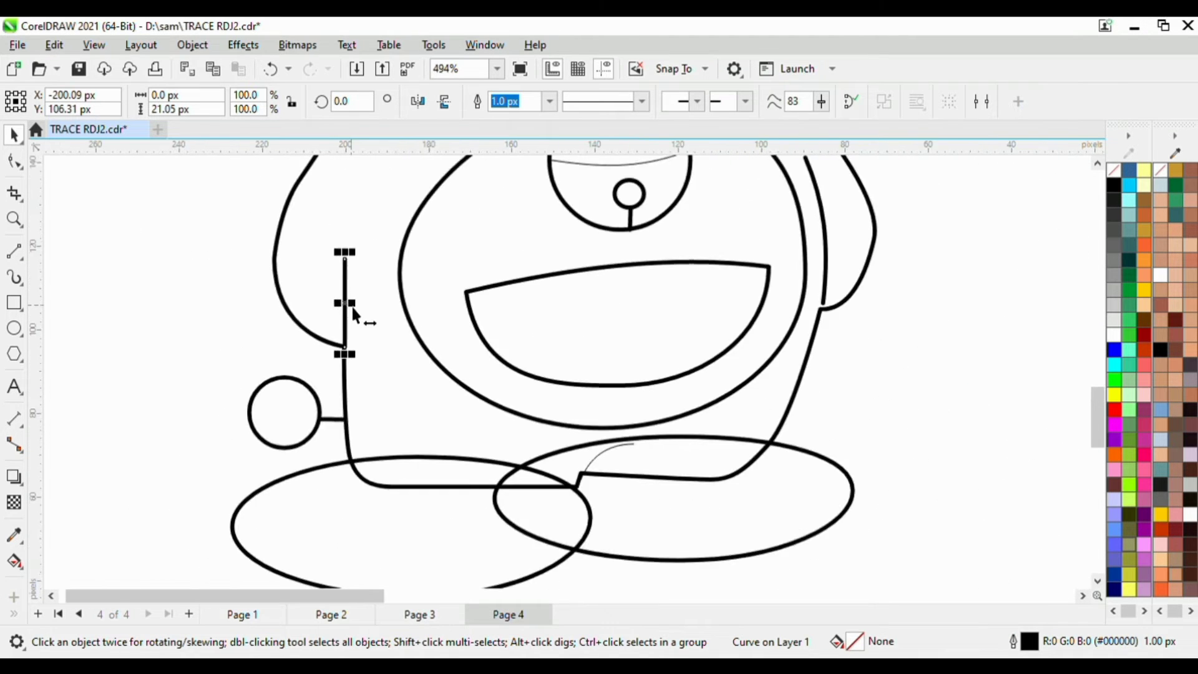
Sample the red of the tail ball in the bitmap and fill the duplicate's tail circle with it
{"action": "scroll", "coordinate": [624, 374], "scroll_direction": "up", "scroll_amount": 2}
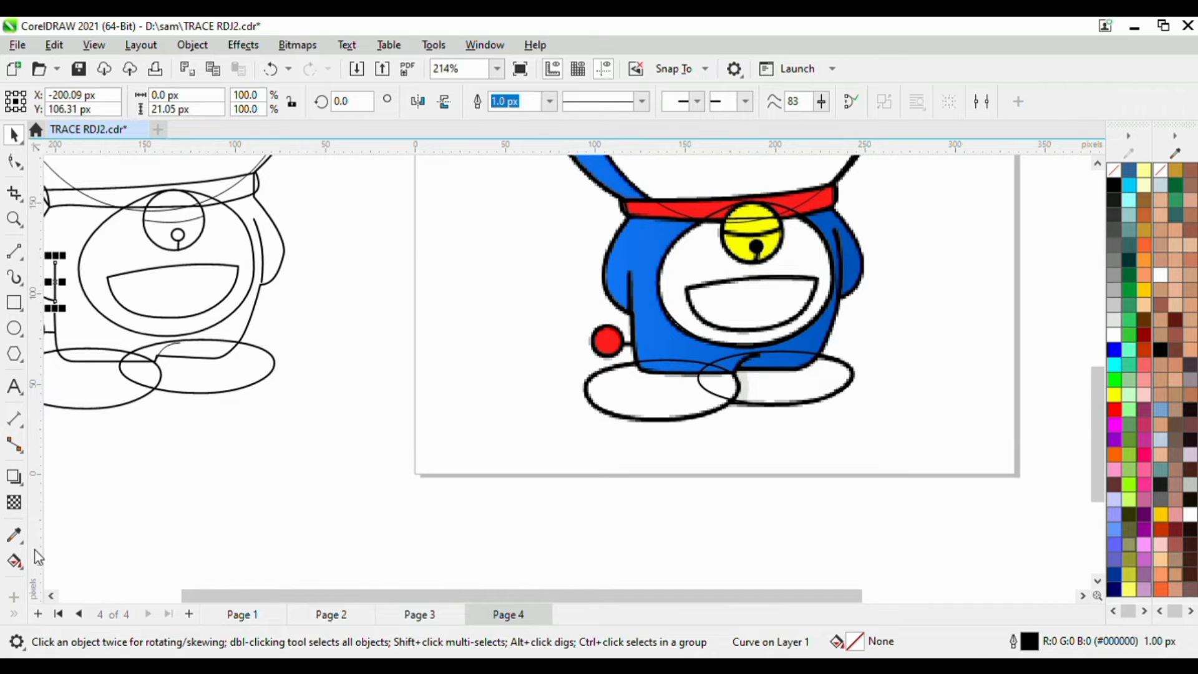
{"action": "left_click", "coordinate": [14, 535]}
{"action": "left_click", "coordinate": [607, 340]}
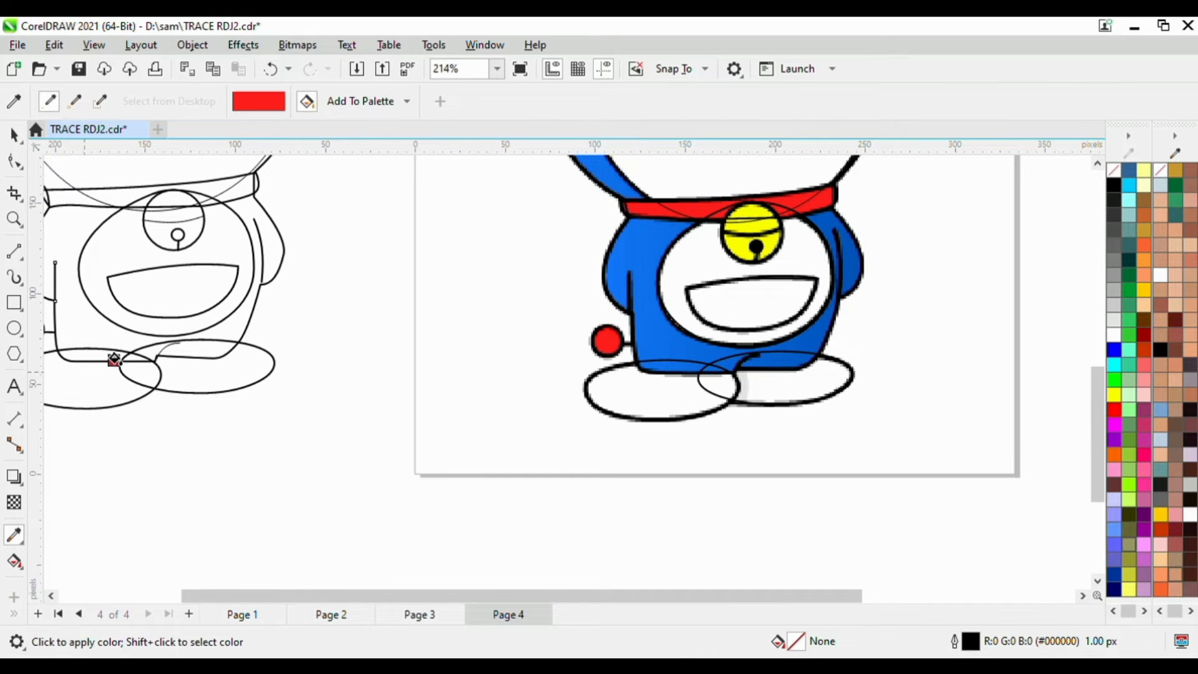
{"action": "scroll", "coordinate": [225, 374], "scroll_direction": "down", "scroll_amount": 3}
{"action": "scroll", "coordinate": [112, 348], "scroll_direction": "up", "scroll_amount": 5}
{"action": "left_click", "coordinate": [120, 318]}
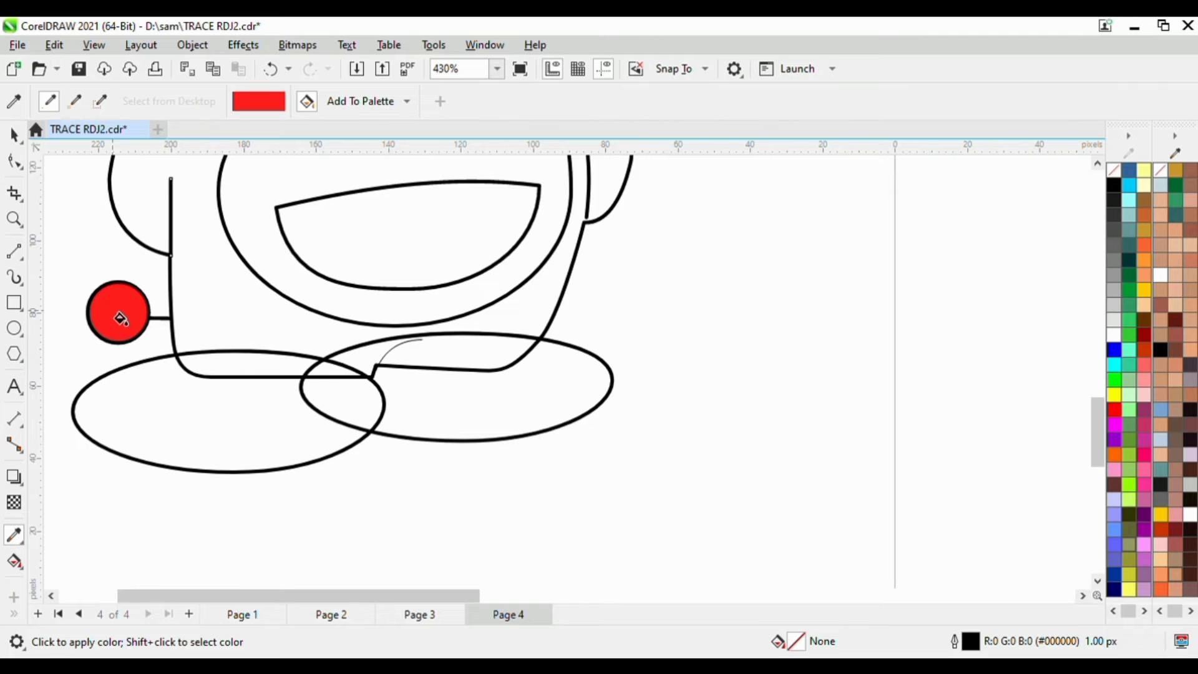
Sample white from the left foot in the bitmap and fill both foot ellipses of the duplicate with it
{"action": "scroll", "coordinate": [120, 319], "scroll_direction": "up", "scroll_amount": 1}
{"action": "scroll", "coordinate": [120, 318], "scroll_direction": "down", "scroll_amount": 3}
{"action": "scroll", "coordinate": [543, 340], "scroll_direction": "up", "scroll_amount": 3}
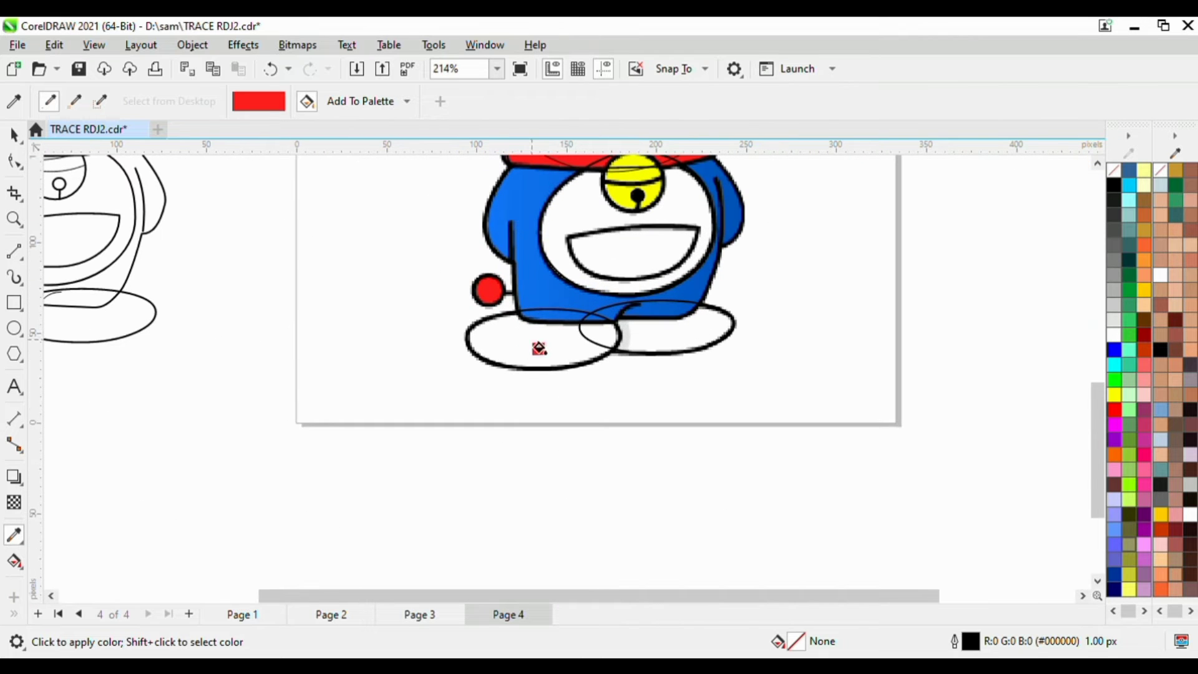
{"action": "left_click", "coordinate": [529, 363], "text": "shift"}
{"action": "scroll", "coordinate": [341, 353], "scroll_direction": "down", "scroll_amount": 2}
{"action": "scroll", "coordinate": [240, 346], "scroll_direction": "up", "scroll_amount": 2}
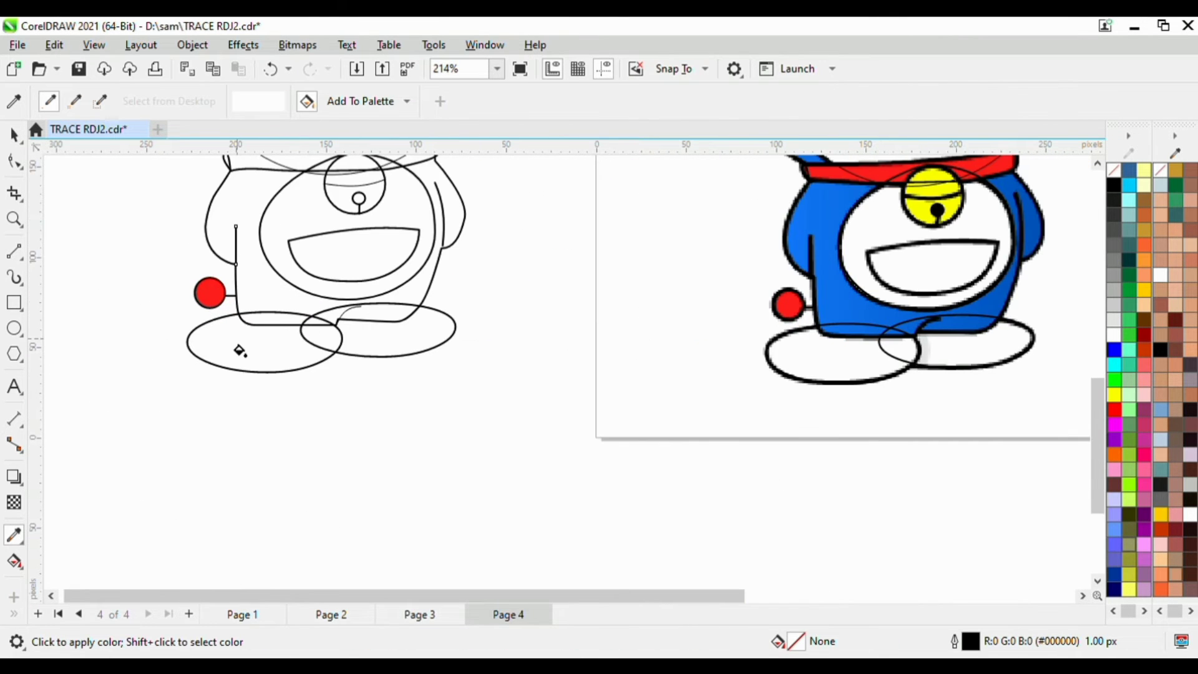
{"action": "scroll", "coordinate": [318, 342], "scroll_direction": "up", "scroll_amount": 3}
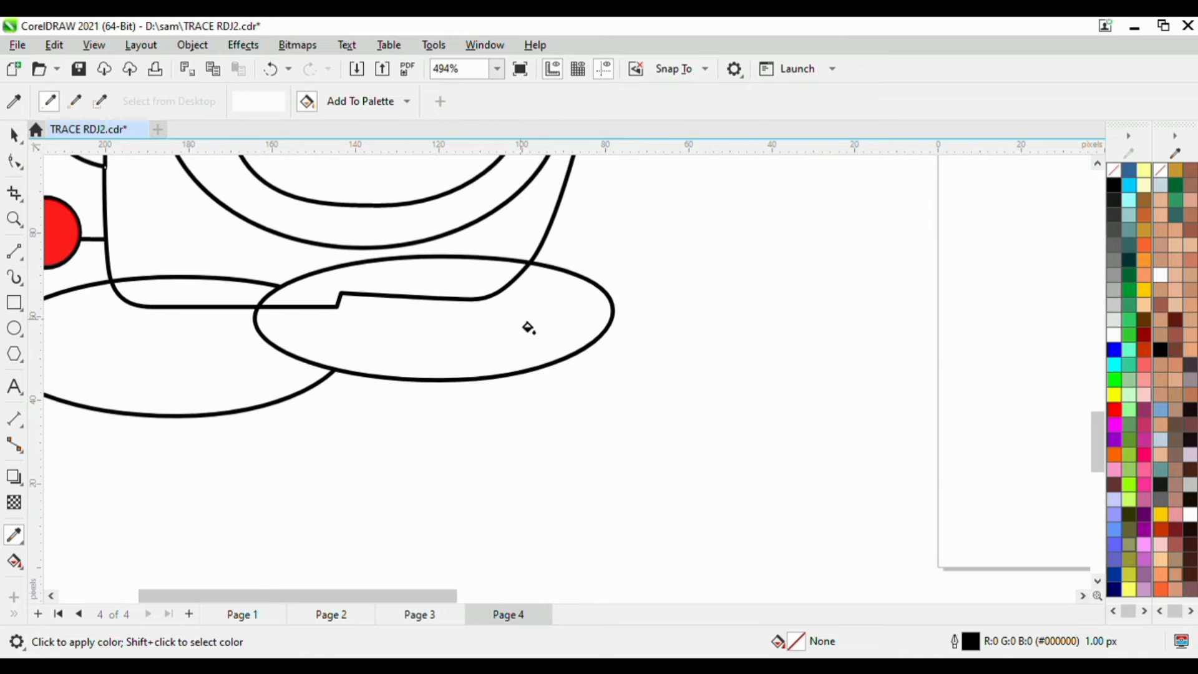
Bring the duplicate's white left foot ellipse to the front, over the right foot and the body outline
{"action": "scroll", "coordinate": [537, 328], "scroll_direction": "down", "scroll_amount": 5}
{"action": "scroll", "coordinate": [493, 374], "scroll_direction": "up", "scroll_amount": 2}
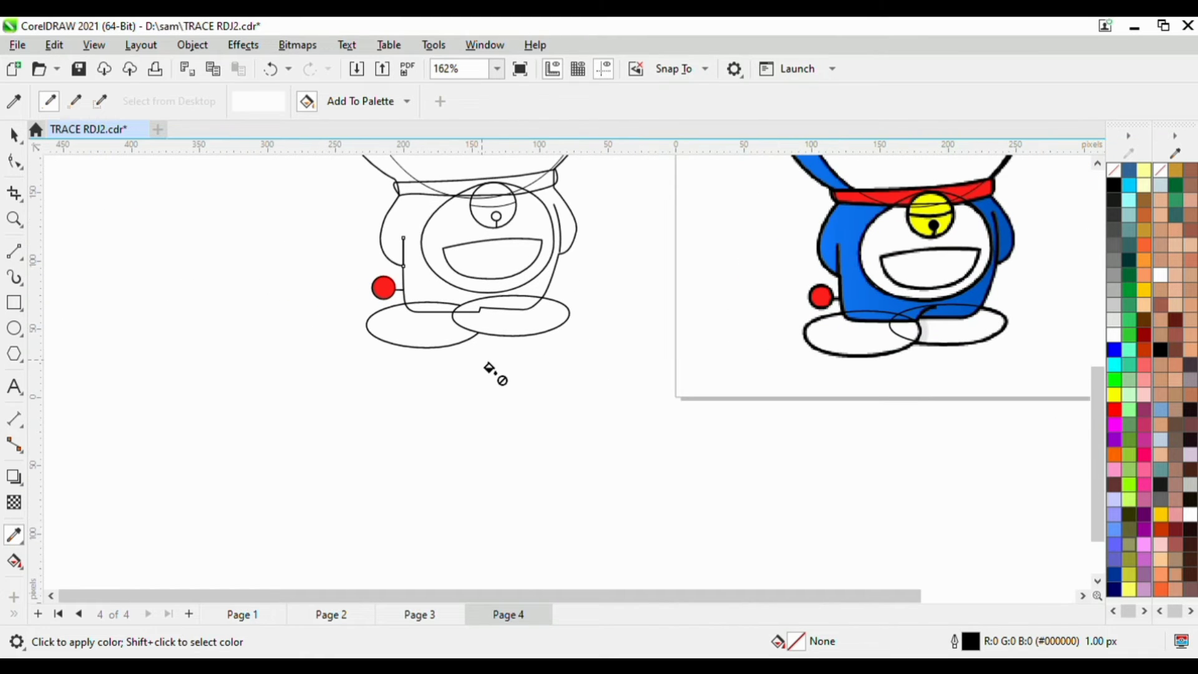
{"action": "key", "text": "space"}
{"action": "left_click", "coordinate": [441, 343]}
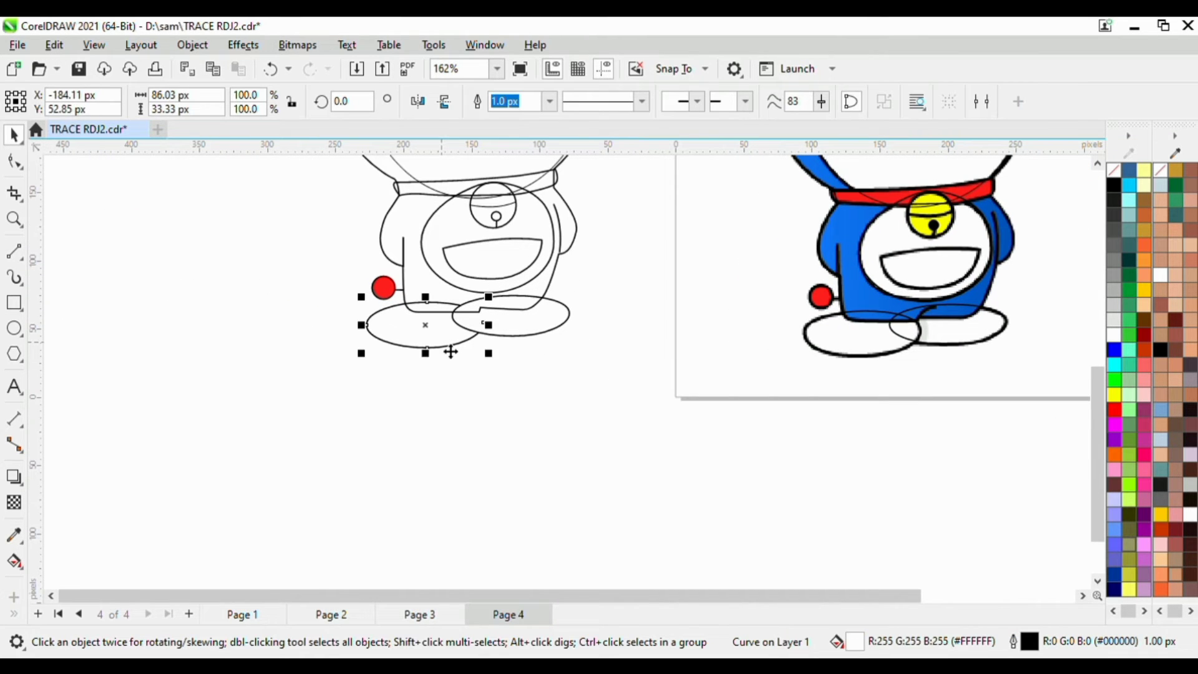
{"action": "scroll", "coordinate": [591, 281], "scroll_direction": "up", "scroll_amount": 1}
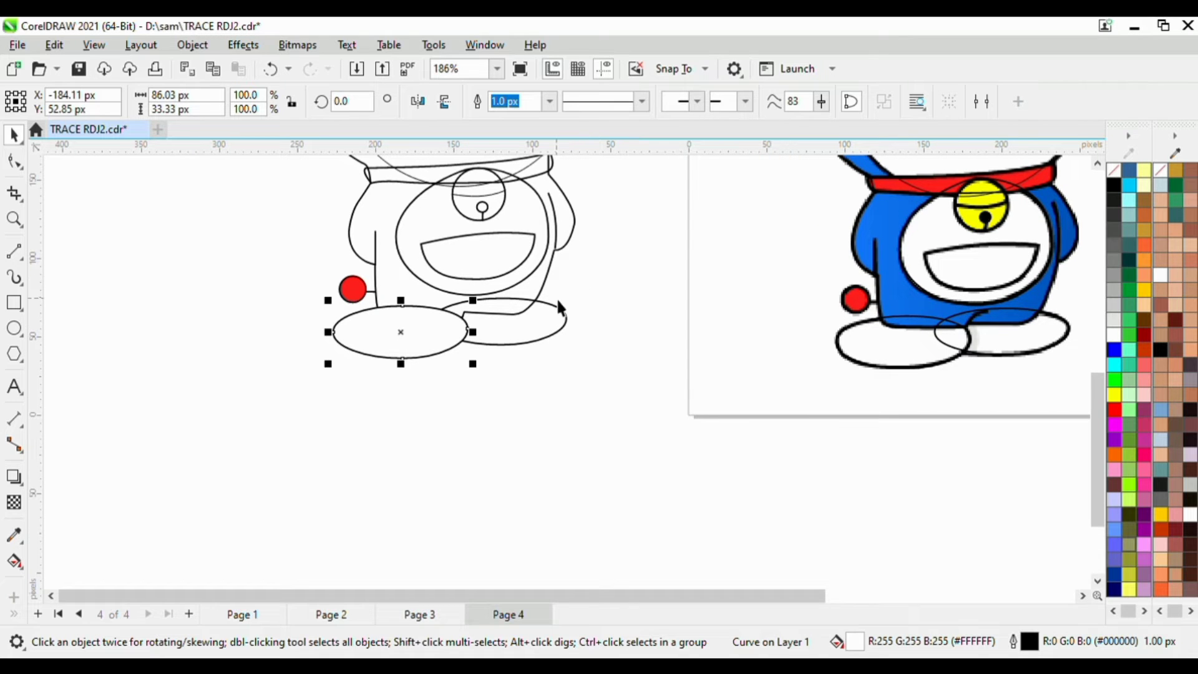
Select all the original outlines over the bitmap and move them 560 px to the right, clear of the page
{"action": "scroll", "coordinate": [645, 321], "scroll_direction": "down", "scroll_amount": 6}
{"action": "mouse_move", "coordinate": [663, 160]}
{"action": "left_mouse_down"}
{"action": "mouse_move", "coordinate": [722, 267]}
{"action": "mouse_move", "coordinate": [877, 458]}
{"action": "left_mouse_up"}
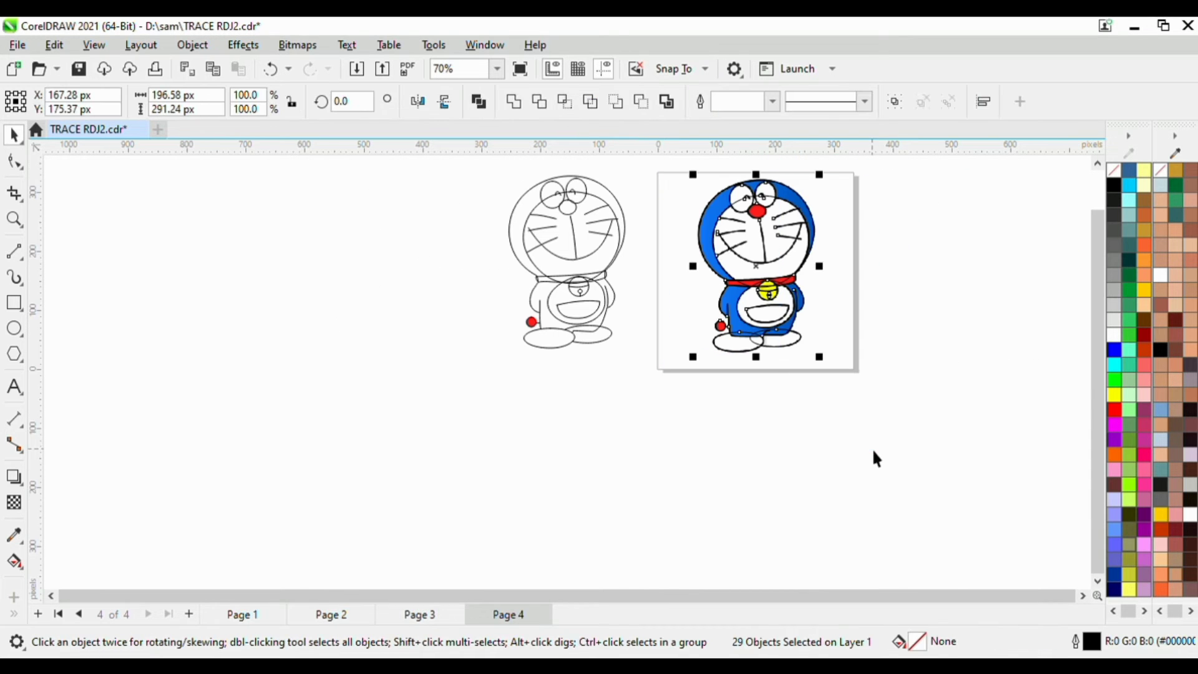
{"action": "key", "text": "Right"}
{"action": "key", "text": "Right"}
{"action": "key", "text": "Right"}
{"action": "key", "text": "Right"}
{"action": "key", "text": "Right"}
{"action": "key", "text": "Right"}
{"action": "key", "text": "Right"}
{"action": "key", "text": "Right"}
{"action": "key", "text": "Right"}
{"action": "key", "text": "Right"}
{"action": "key", "text": "Right"}
{"action": "key", "text": "Right"}
{"action": "key", "text": "Right"}
{"action": "key", "text": "Right"}
{"action": "key", "text": "Right"}
{"action": "key", "text": "Right"}
{"action": "key", "text": "Right"}
{"action": "key", "text": "Right"}
{"action": "key", "text": "Right"}
{"action": "key", "text": "Right"}
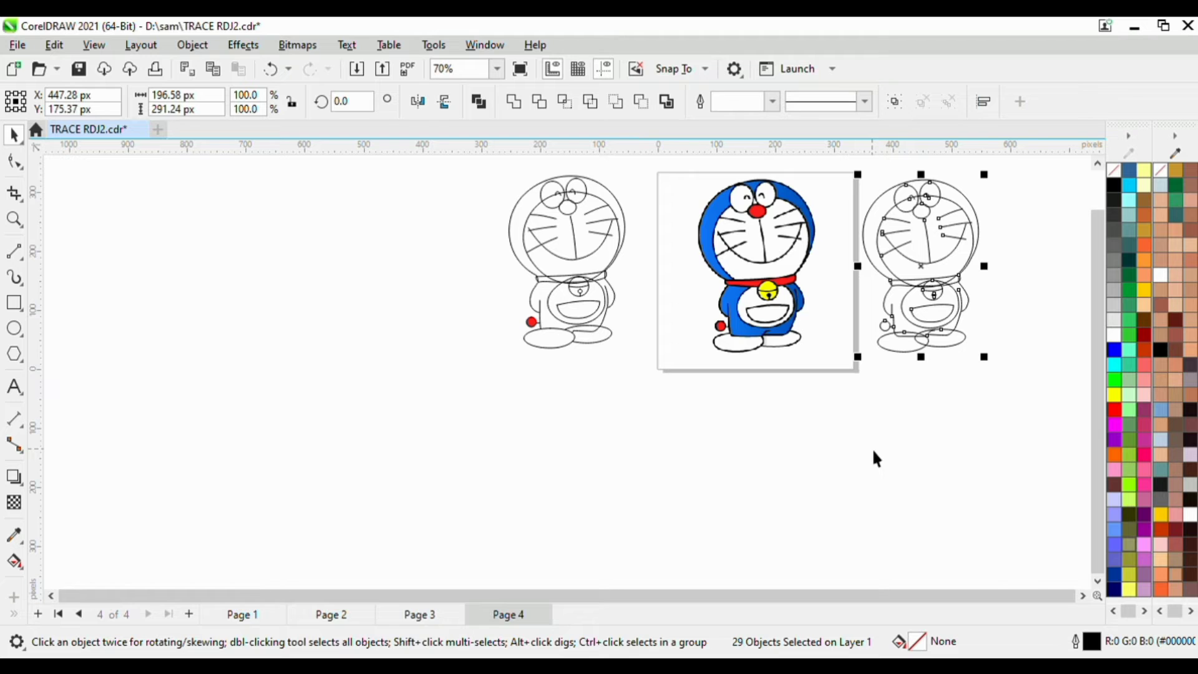
{"action": "scroll", "coordinate": [786, 239], "scroll_direction": "up", "scroll_amount": 2}
{"action": "scroll", "coordinate": [780, 250], "scroll_direction": "down", "scroll_amount": 2}
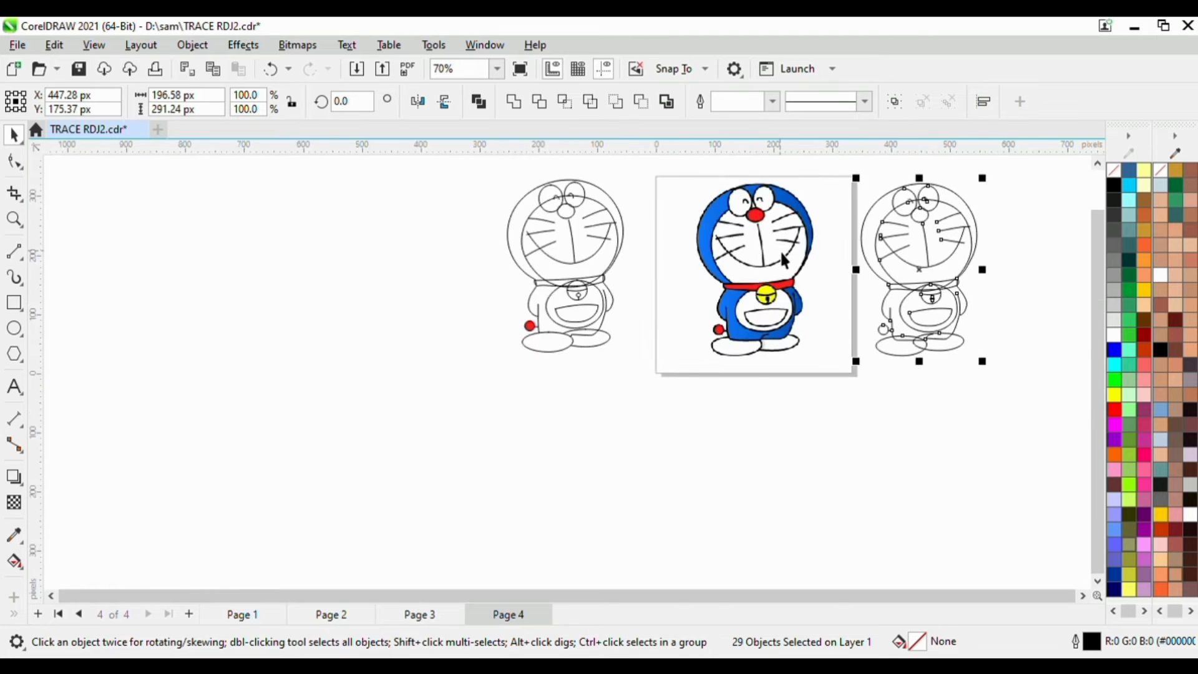
{"action": "scroll", "coordinate": [784, 259], "scroll_direction": "down", "scroll_amount": 2}
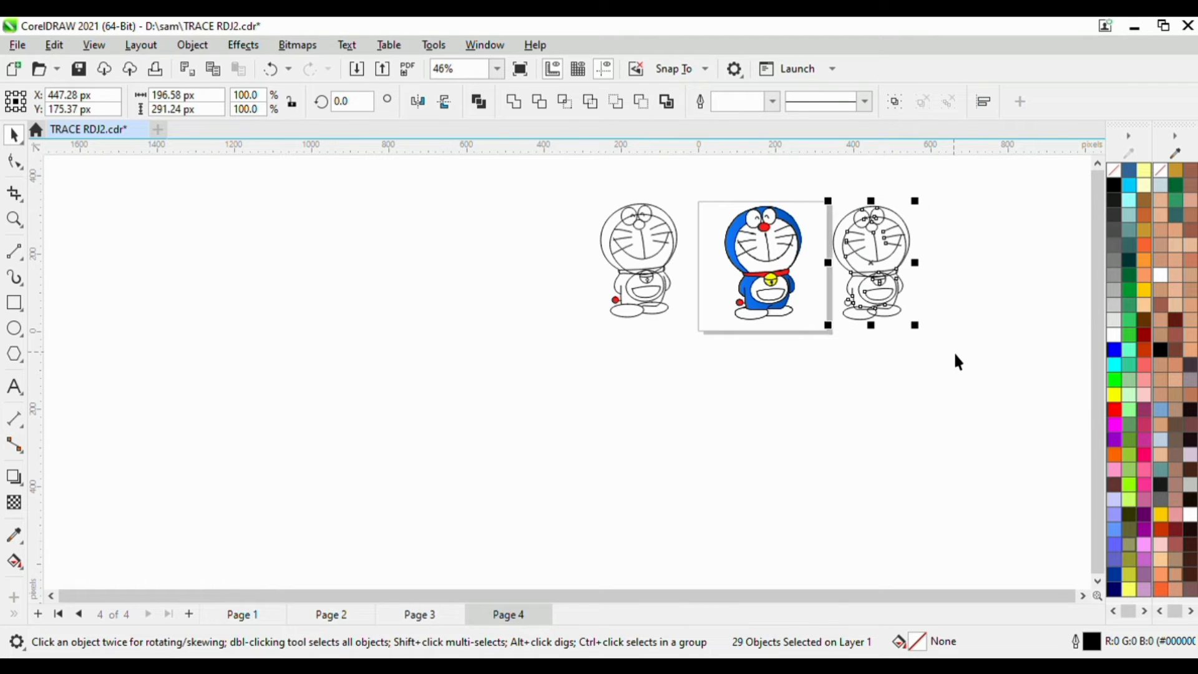
{"action": "key", "text": "Right"}
{"action": "key", "text": "Right"}
{"action": "key", "text": "Right"}
{"action": "key", "text": "Right"}
{"action": "key", "text": "Right"}
{"action": "key", "text": "Right"}
{"action": "key", "text": "Right"}
{"action": "key", "text": "Right"}
{"action": "key", "text": "Right"}
{"action": "key", "text": "Right"}
{"action": "key", "text": "Right"}
{"action": "key", "text": "Right"}
{"action": "key", "text": "Right"}
{"action": "key", "text": "Right"}
{"action": "key", "text": "Right"}
{"action": "key", "text": "Right"}
{"action": "key", "text": "Right"}
{"action": "key", "text": "Right"}
{"action": "key", "text": "Right"}
{"action": "key", "text": "Right"}
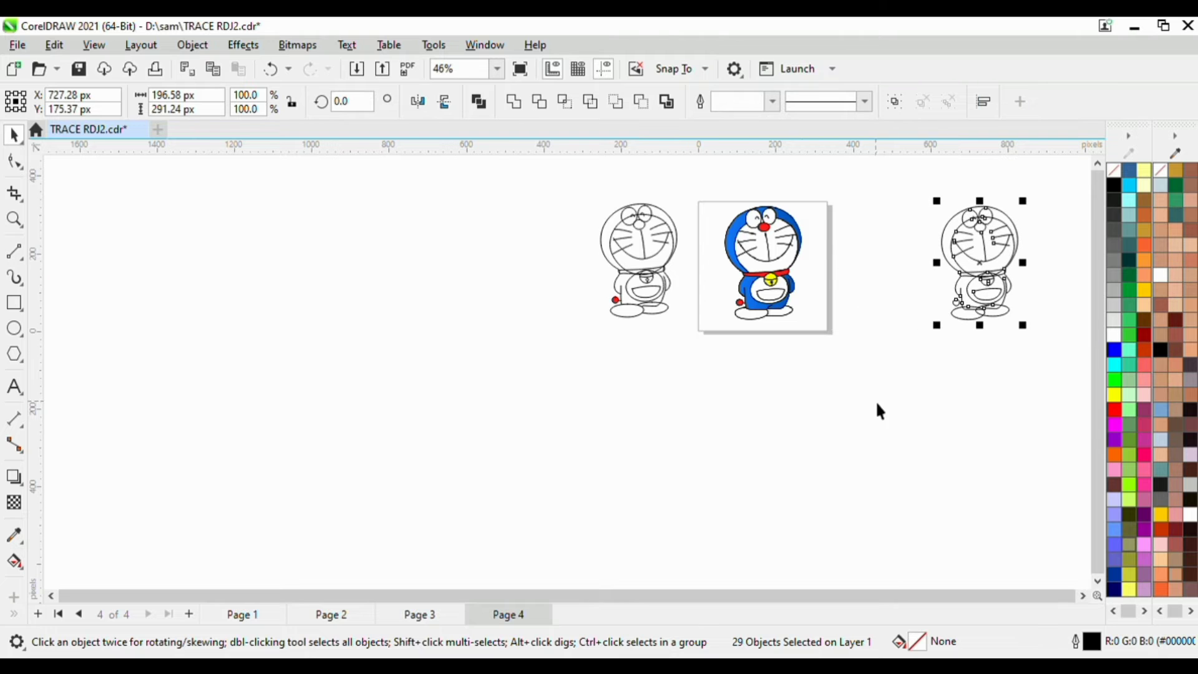
{"action": "left_click", "coordinate": [880, 412]}
{"action": "scroll", "coordinate": [704, 224], "scroll_direction": "up", "scroll_amount": 4}
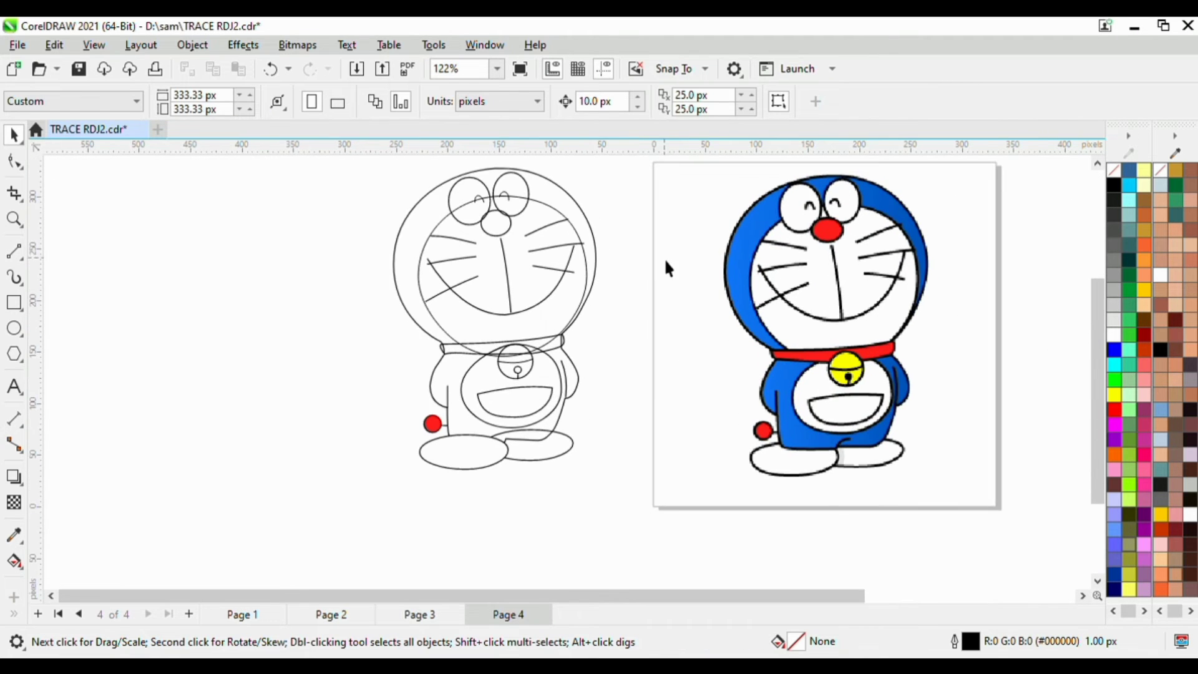
Select both white foot ellipses of the duplicate and send them to the back, behind the body outline and crease
{"action": "scroll", "coordinate": [555, 426], "scroll_direction": "up", "scroll_amount": 2}
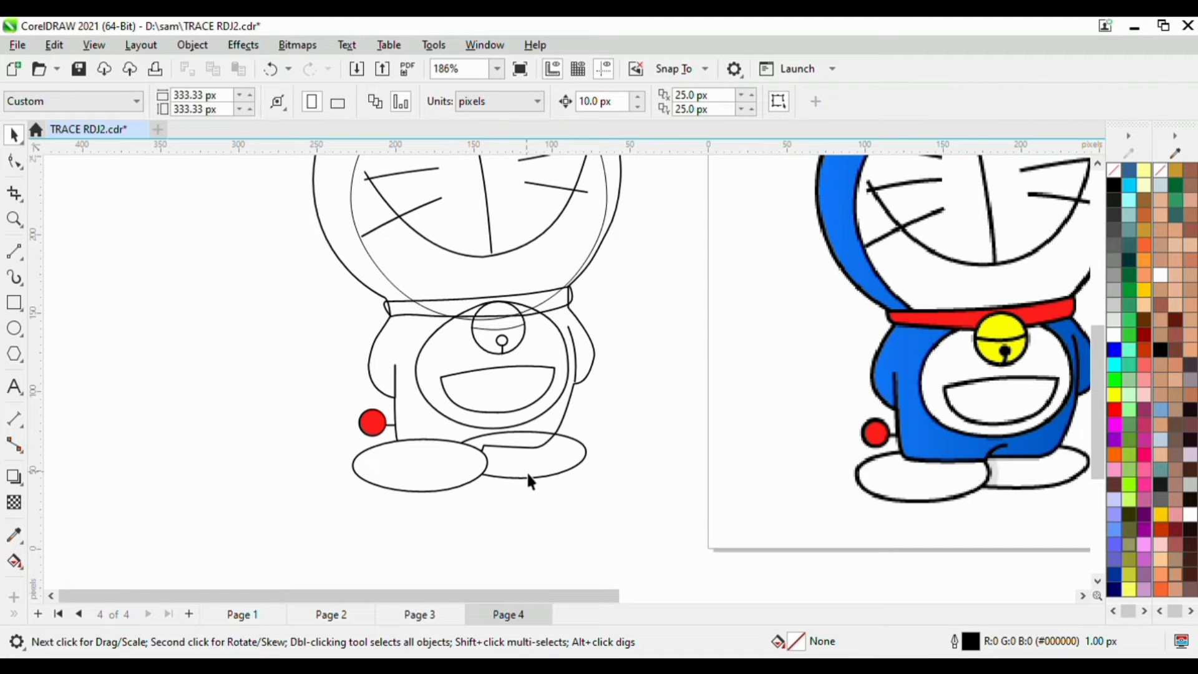
{"action": "left_click", "coordinate": [546, 484]}
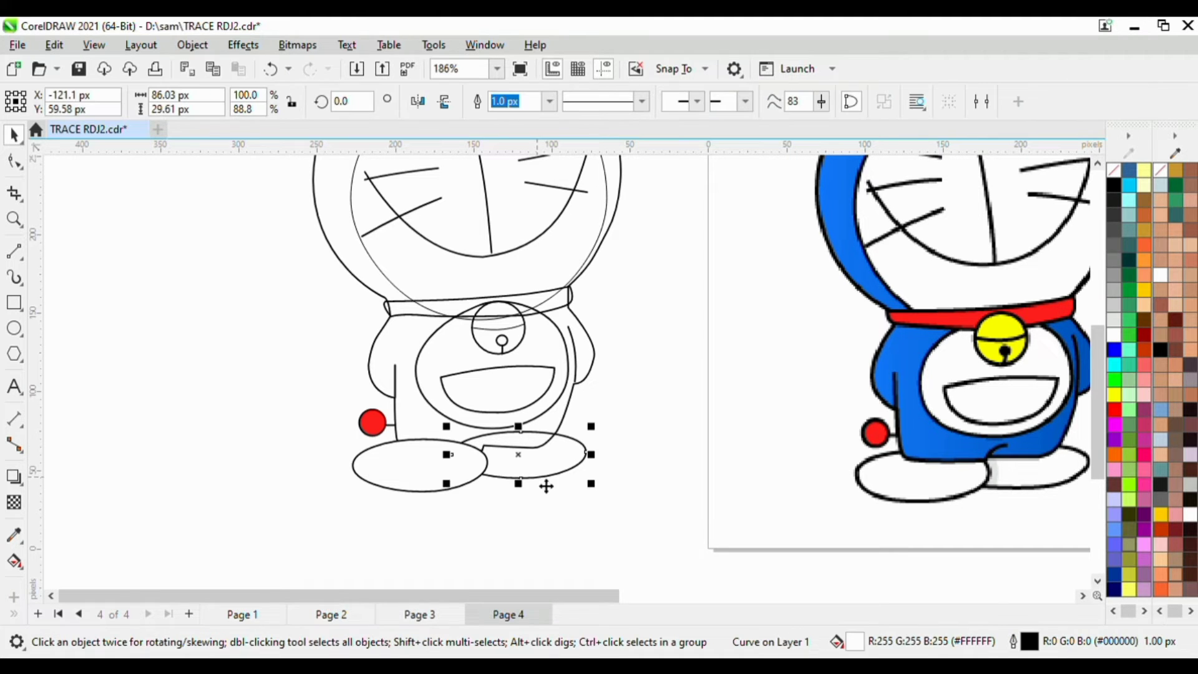
{"action": "left_click", "coordinate": [419, 490], "text": "shift"}
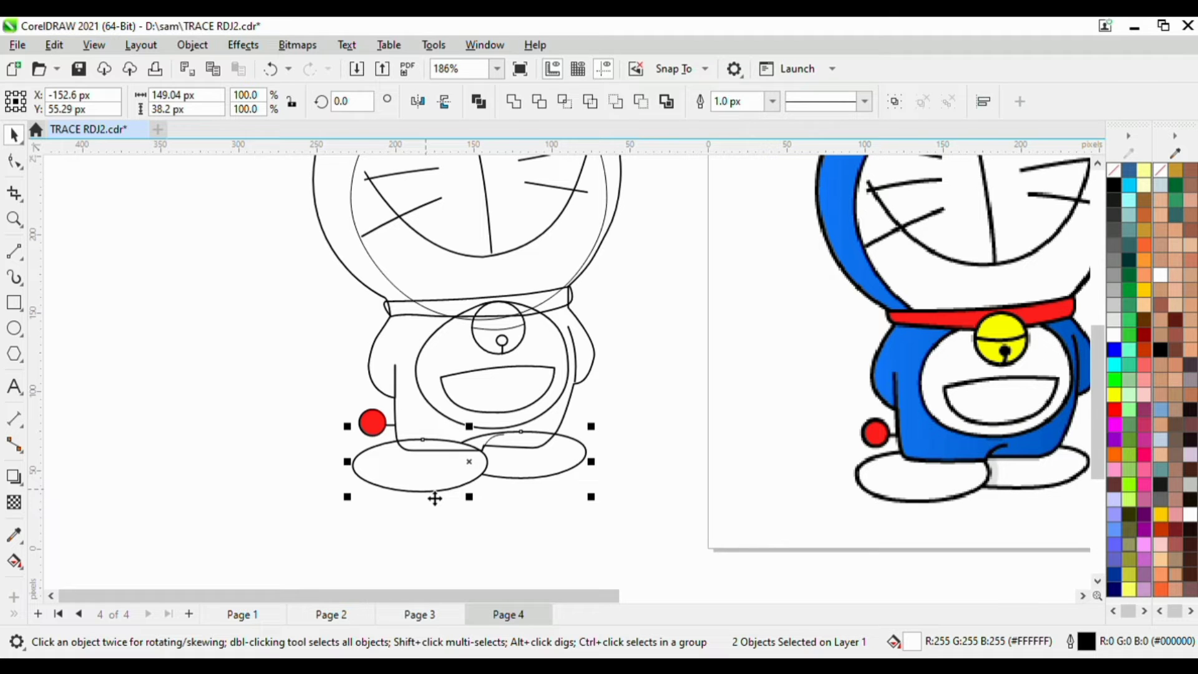
{"action": "scroll", "coordinate": [516, 412], "scroll_direction": "down", "scroll_amount": 3}
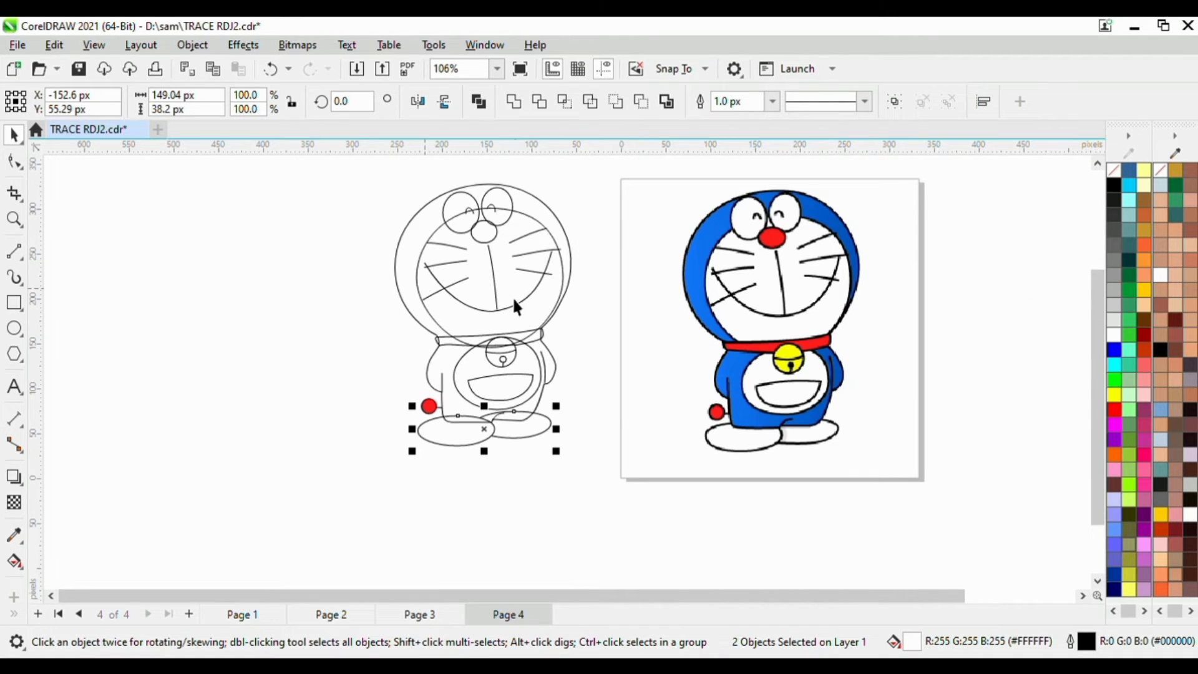
{"action": "scroll", "coordinate": [523, 372], "scroll_direction": "up", "scroll_amount": 1}
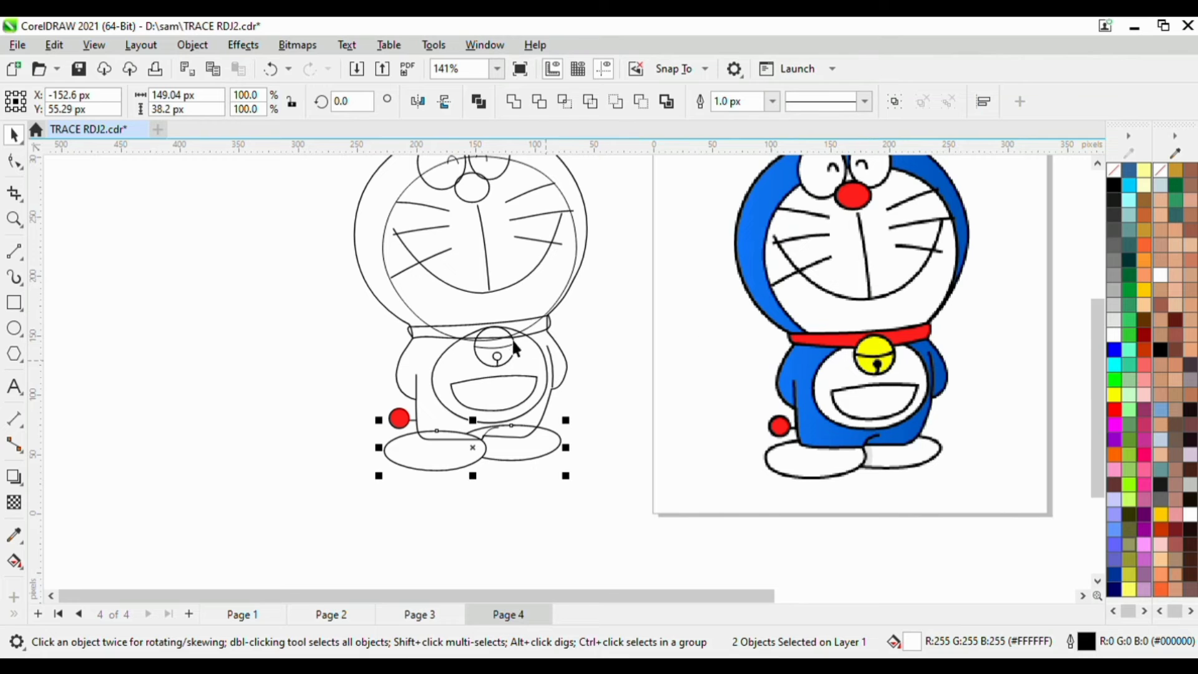
{"action": "scroll", "coordinate": [516, 349], "scroll_direction": "up", "scroll_amount": 1}
{"action": "scroll", "coordinate": [659, 333], "scroll_direction": "down", "scroll_amount": 1}
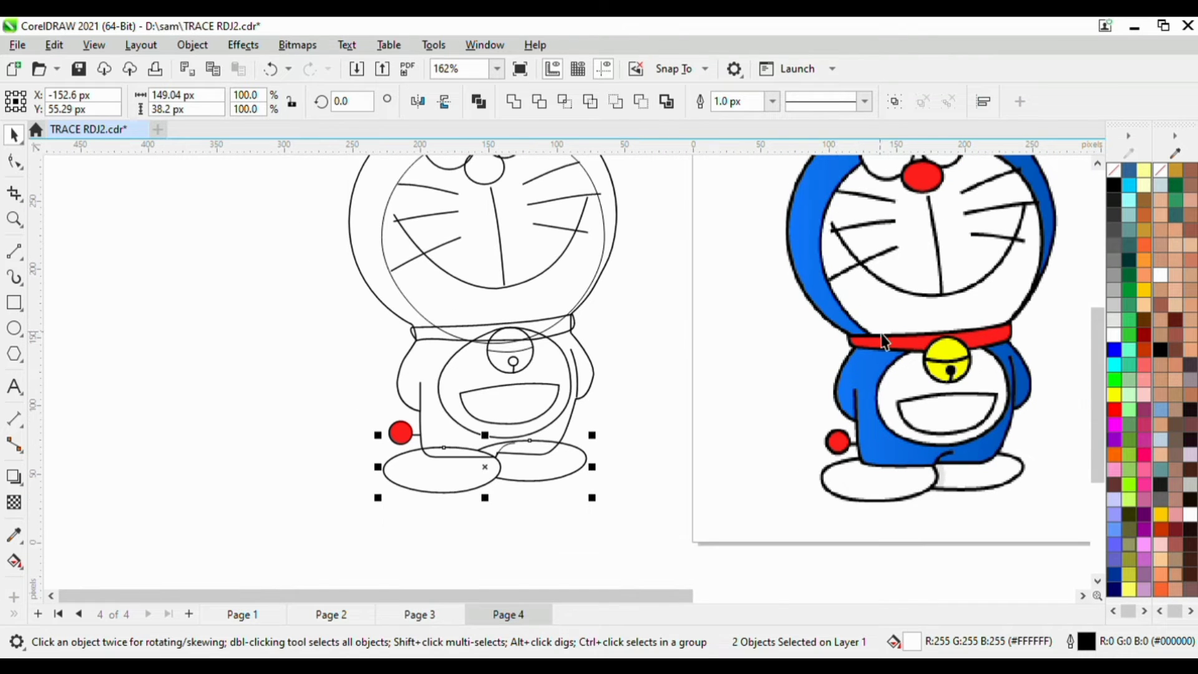
Sample the collar's red from the bitmap and fill the duplicate's collar with it
{"action": "key", "text": "i"}
{"action": "left_click", "coordinate": [994, 359]}
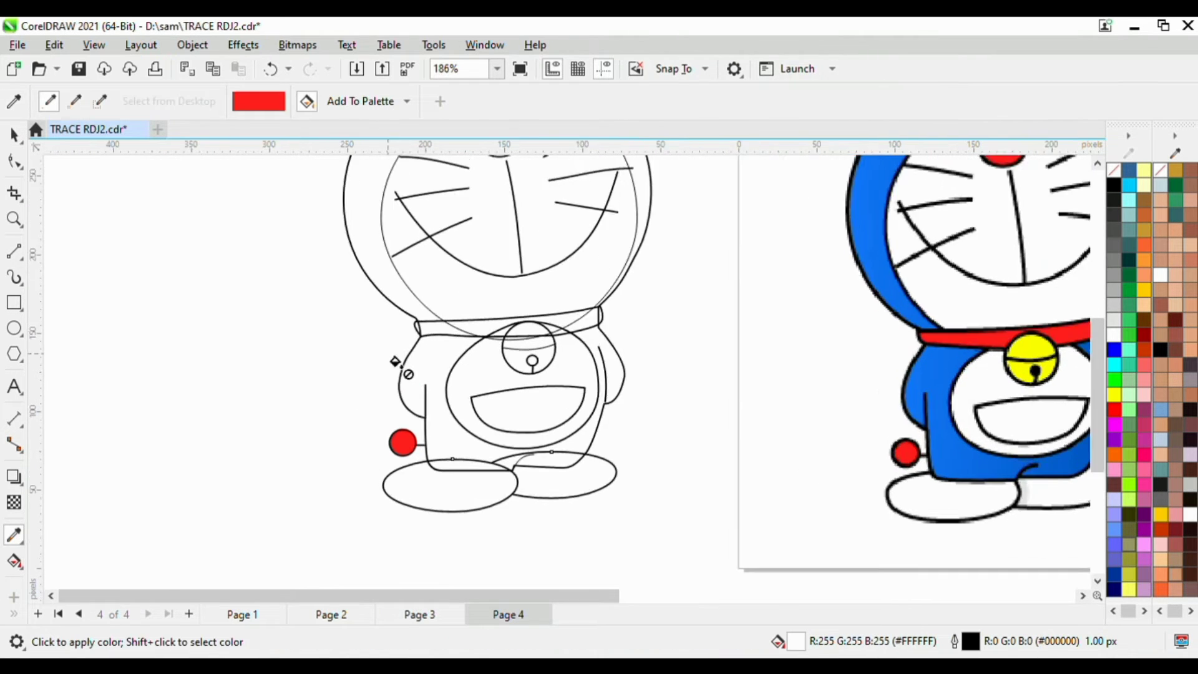
{"action": "scroll", "coordinate": [442, 334], "scroll_direction": "up", "scroll_amount": 3}
{"action": "left_click", "coordinate": [440, 334]}
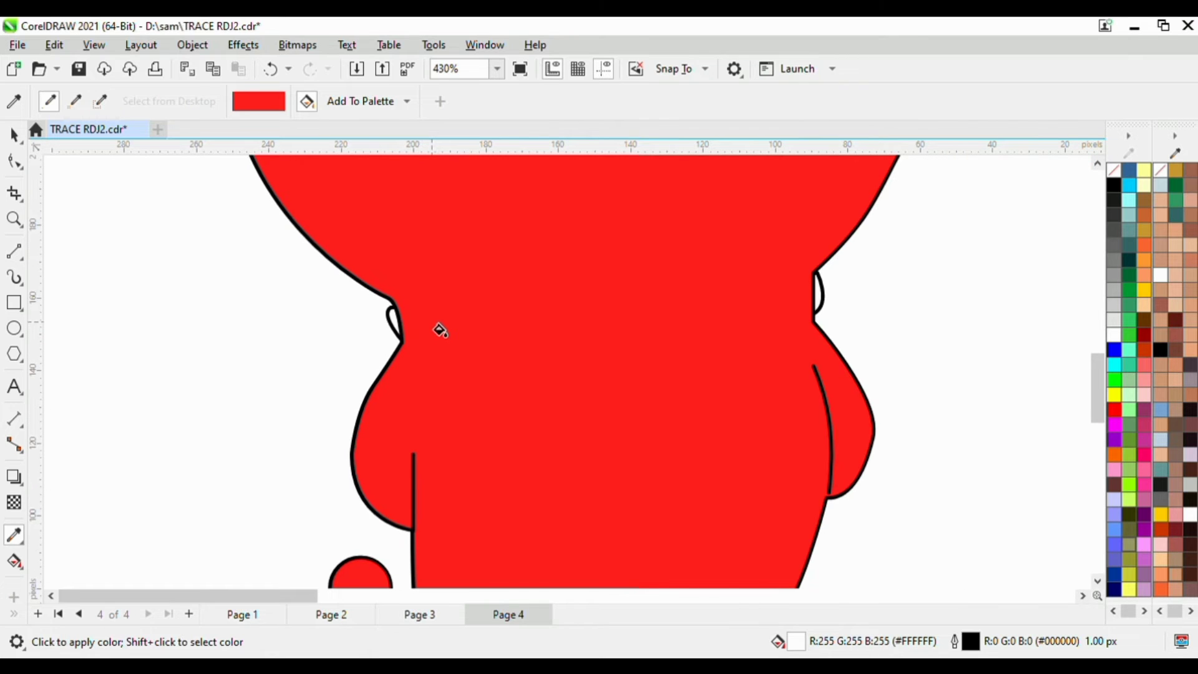
{"action": "key", "text": "ctrl+z"}
{"action": "scroll", "coordinate": [406, 331], "scroll_direction": "up", "scroll_amount": 1}
{"action": "left_click", "coordinate": [395, 322]}
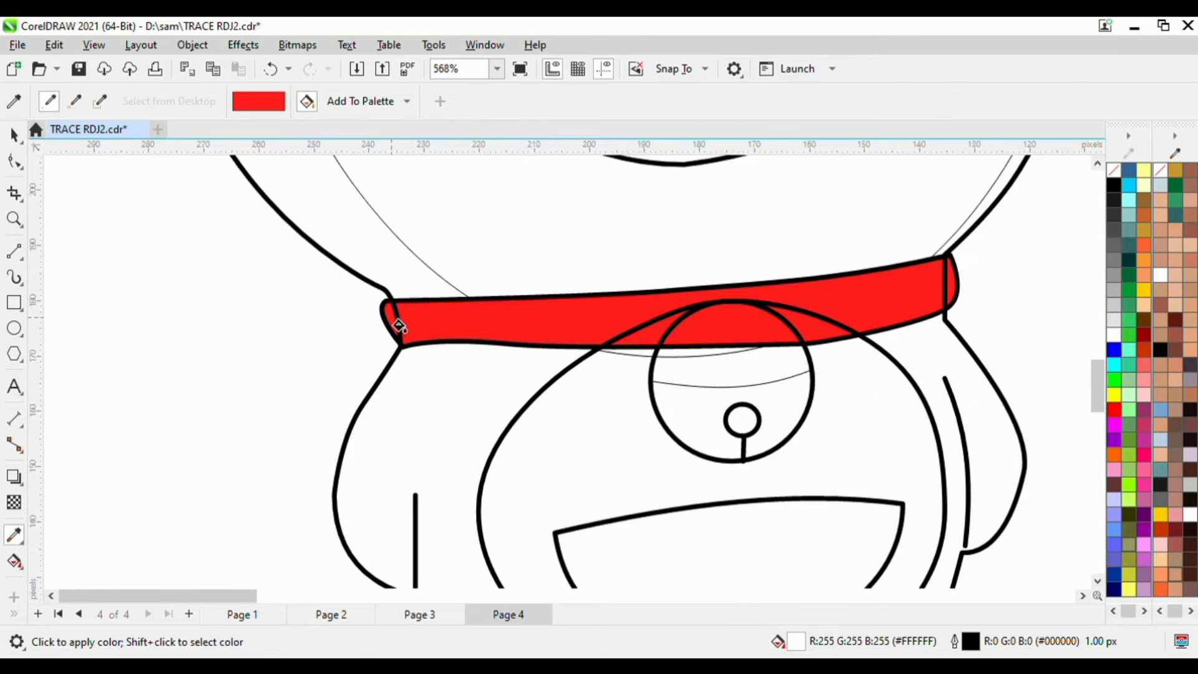
Bring the duplicate's red collar to the front, over the head, body and bell outlines
{"action": "key", "text": "space"}
{"action": "left_click", "coordinate": [392, 326]}
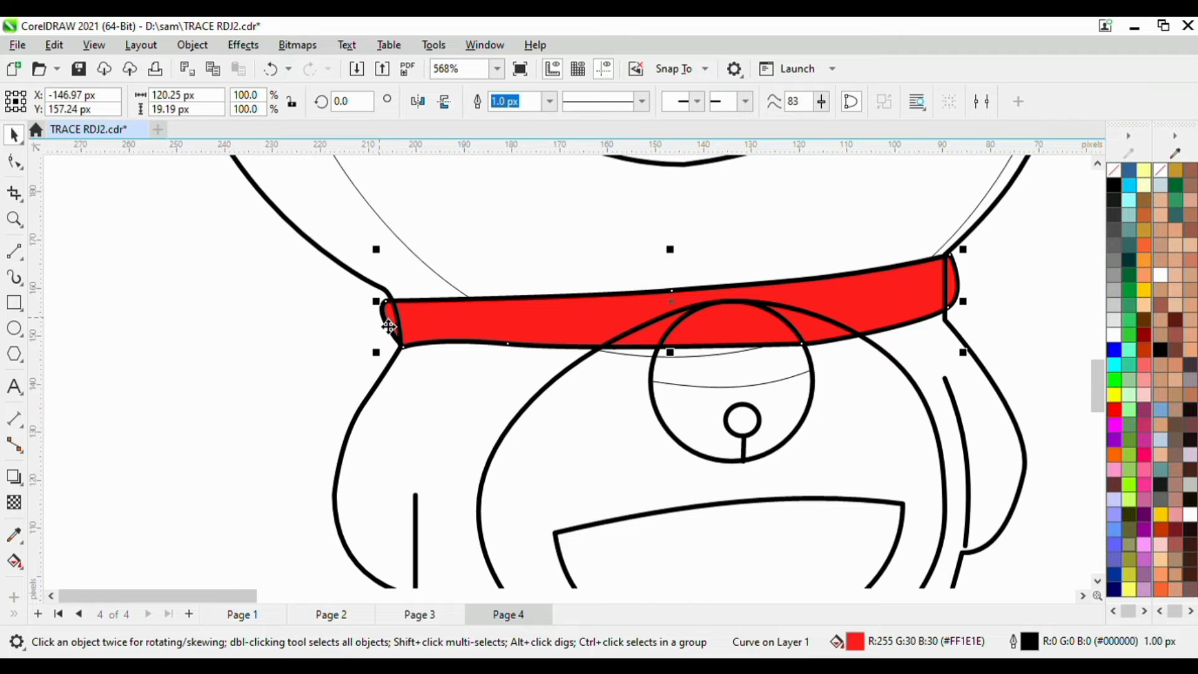
{"action": "key", "text": "shift+Page_Up"}
{"action": "scroll", "coordinate": [405, 320], "scroll_direction": "down", "scroll_amount": 3}
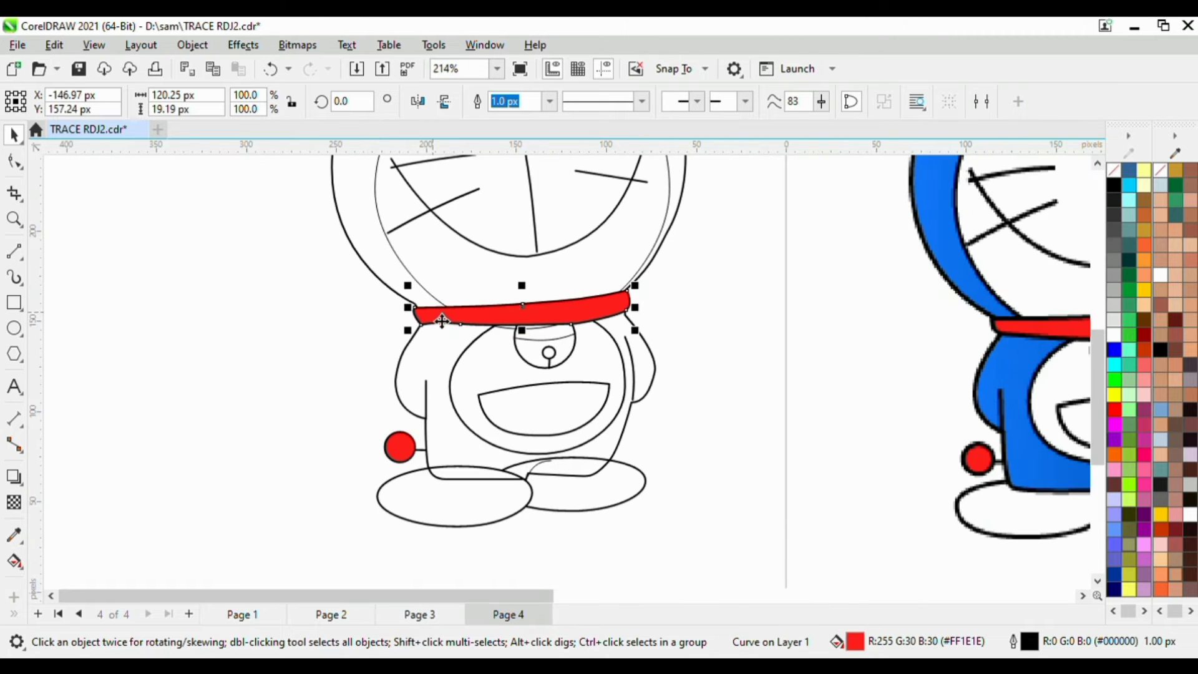
Try to fill the duplicate's bell with the yellow sampled from the bitmap's bell
{"action": "scroll", "coordinate": [560, 342], "scroll_direction": "up", "scroll_amount": 1}
{"action": "scroll", "coordinate": [561, 343], "scroll_direction": "down", "scroll_amount": 2}
{"action": "scroll", "coordinate": [873, 335], "scroll_direction": "right", "scroll_amount": 3}
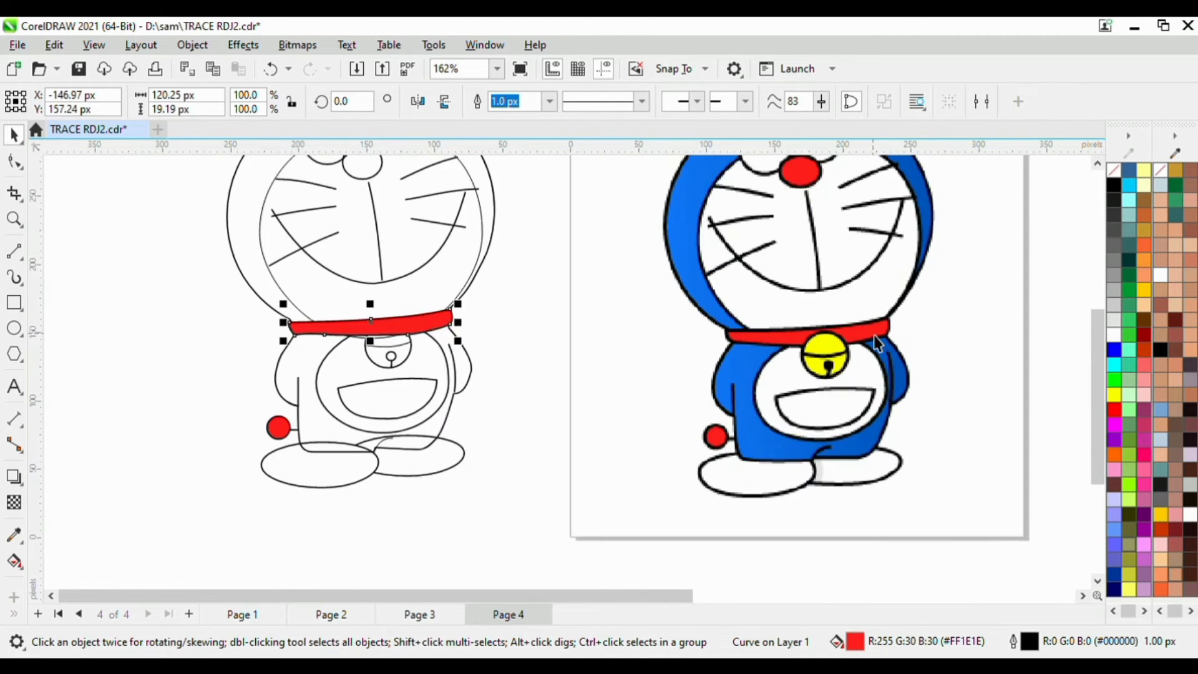
{"action": "scroll", "coordinate": [824, 361], "scroll_direction": "up", "scroll_amount": 2}
{"action": "key", "text": "i"}
{"action": "left_click", "coordinate": [823, 362]}
{"action": "scroll", "coordinate": [147, 368], "scroll_direction": "up", "scroll_amount": 7}
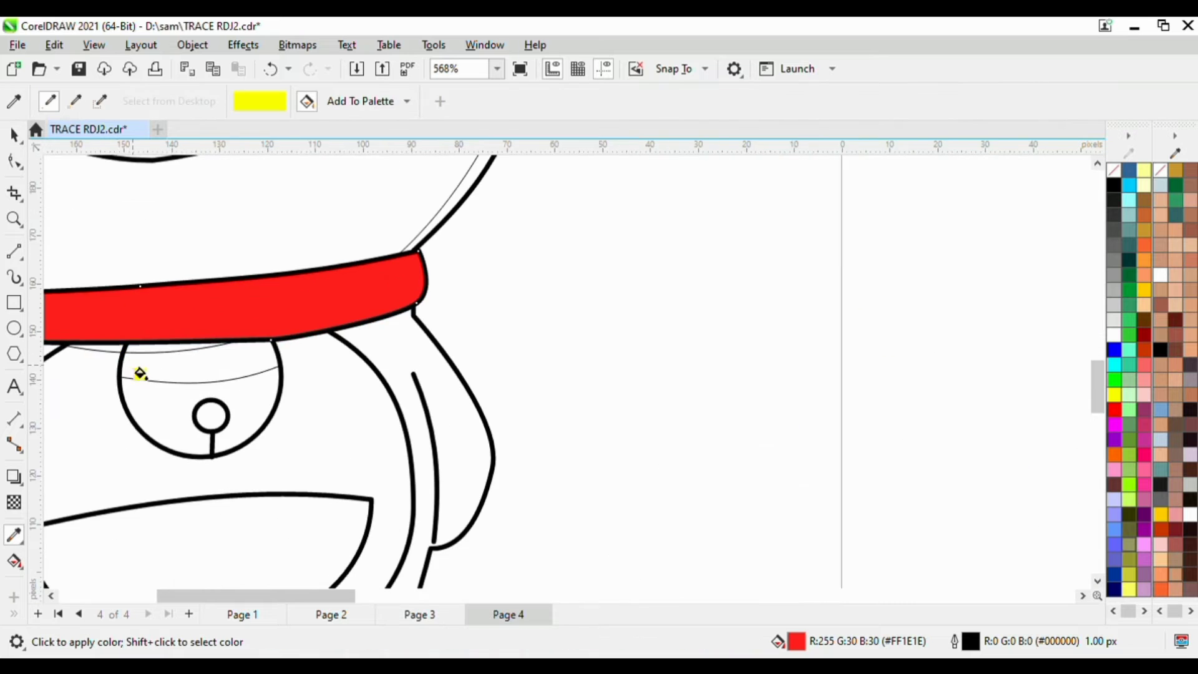
{"action": "left_click", "coordinate": [178, 367]}
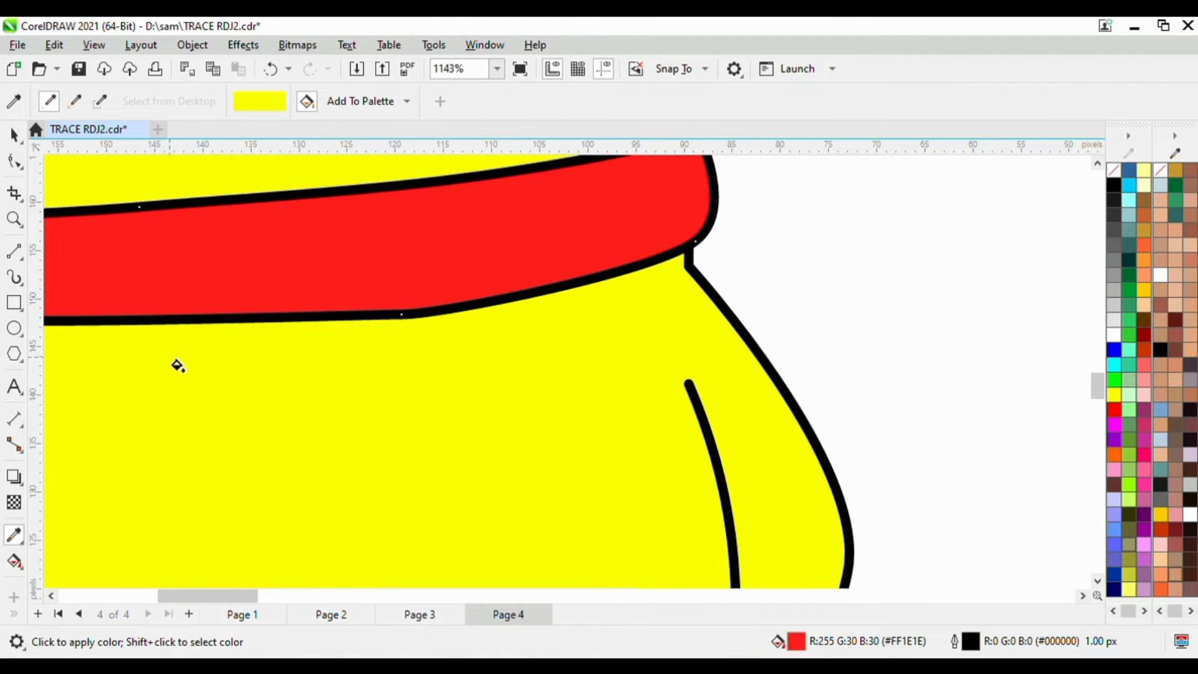
{"action": "key", "text": "ctrl+z"}
Select the duplicate's head-and-body outline and send it to the back, behind all the other shapes
{"action": "scroll", "coordinate": [287, 384], "scroll_direction": "down", "scroll_amount": 5}
{"action": "key", "text": "space"}
{"action": "left_click", "coordinate": [531, 342]}
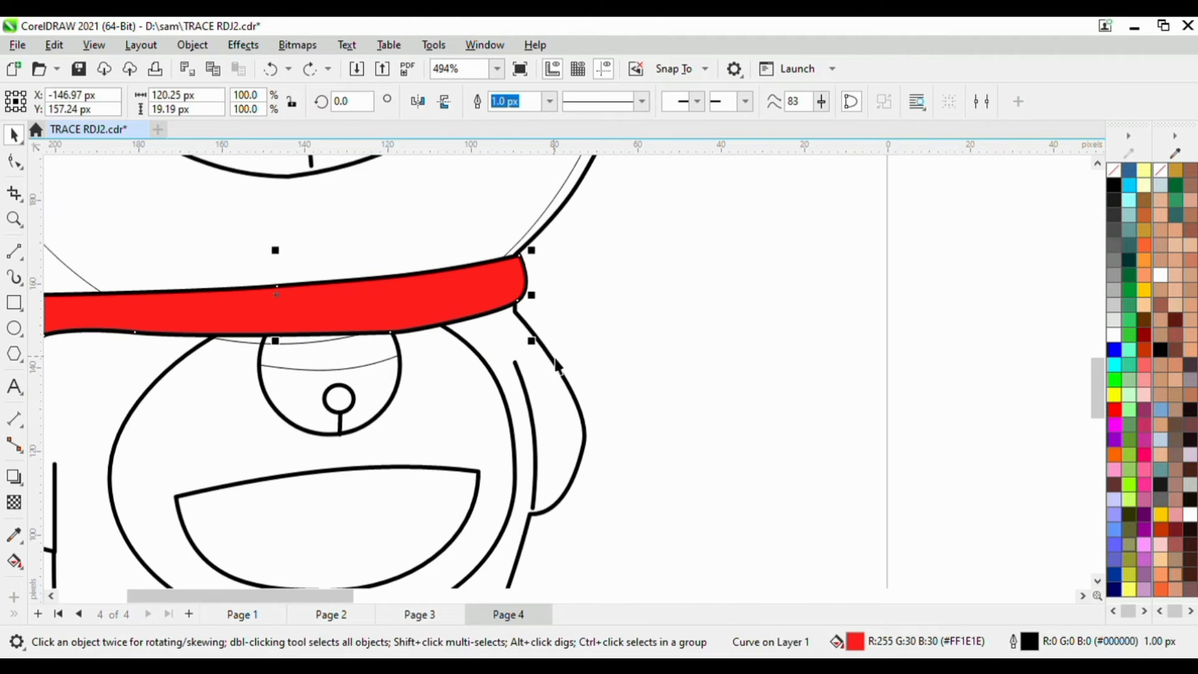
{"action": "left_click", "coordinate": [557, 366]}
{"action": "scroll", "coordinate": [570, 393], "scroll_direction": "down", "scroll_amount": 7}
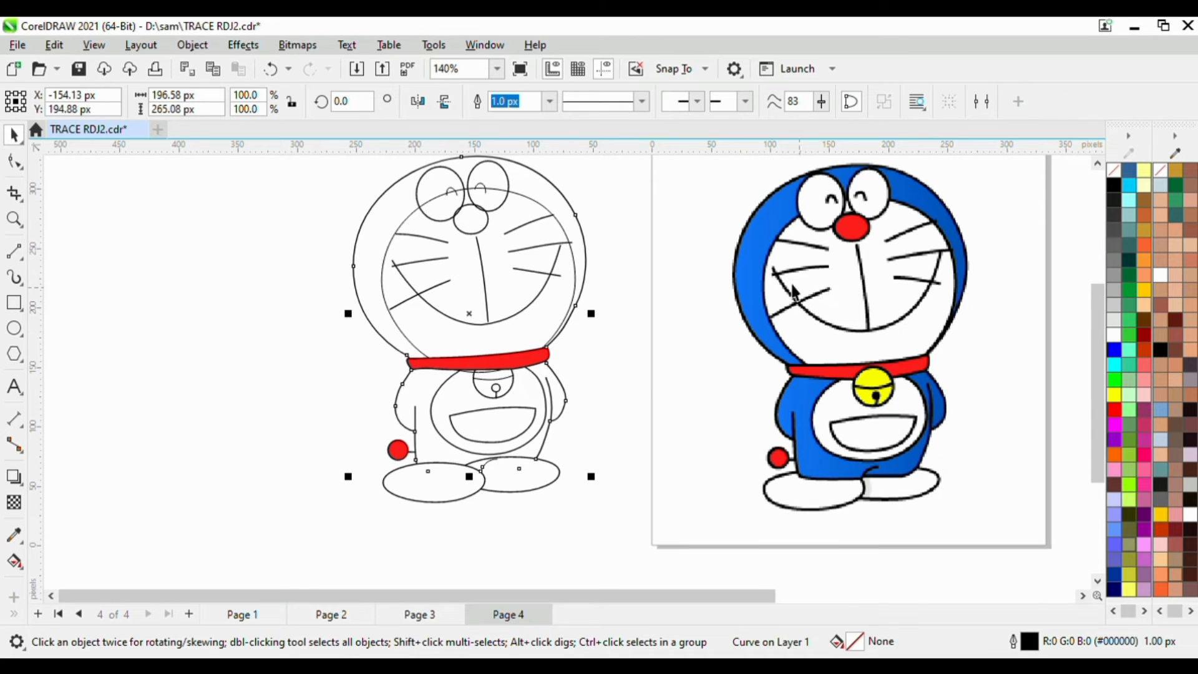
Sample the head's blue (#1276F7) from the bitmap and fill the duplicate's head-and-body outline with it
{"action": "key", "text": "i"}
{"action": "left_click", "coordinate": [747, 294]}
{"action": "scroll", "coordinate": [382, 247], "scroll_direction": "up", "scroll_amount": 1}
{"action": "left_click", "coordinate": [384, 233]}
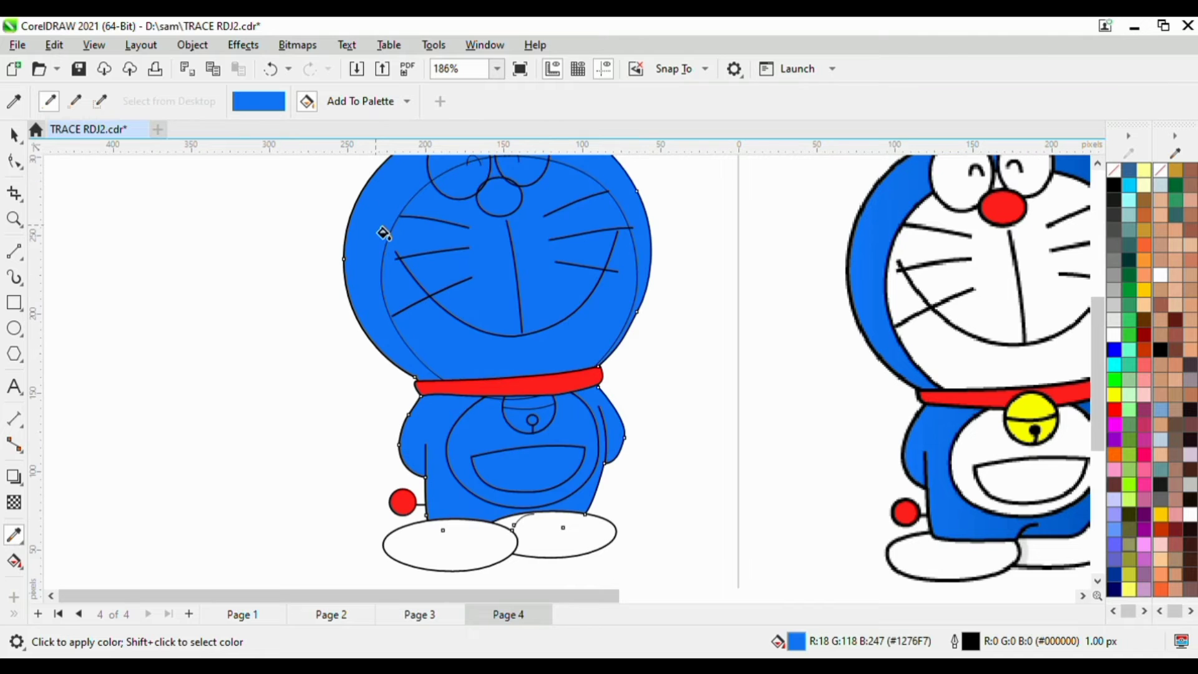
{"action": "scroll", "coordinate": [387, 256], "scroll_direction": "down", "scroll_amount": 3}
{"action": "scroll", "coordinate": [459, 335], "scroll_direction": "up", "scroll_amount": 2}
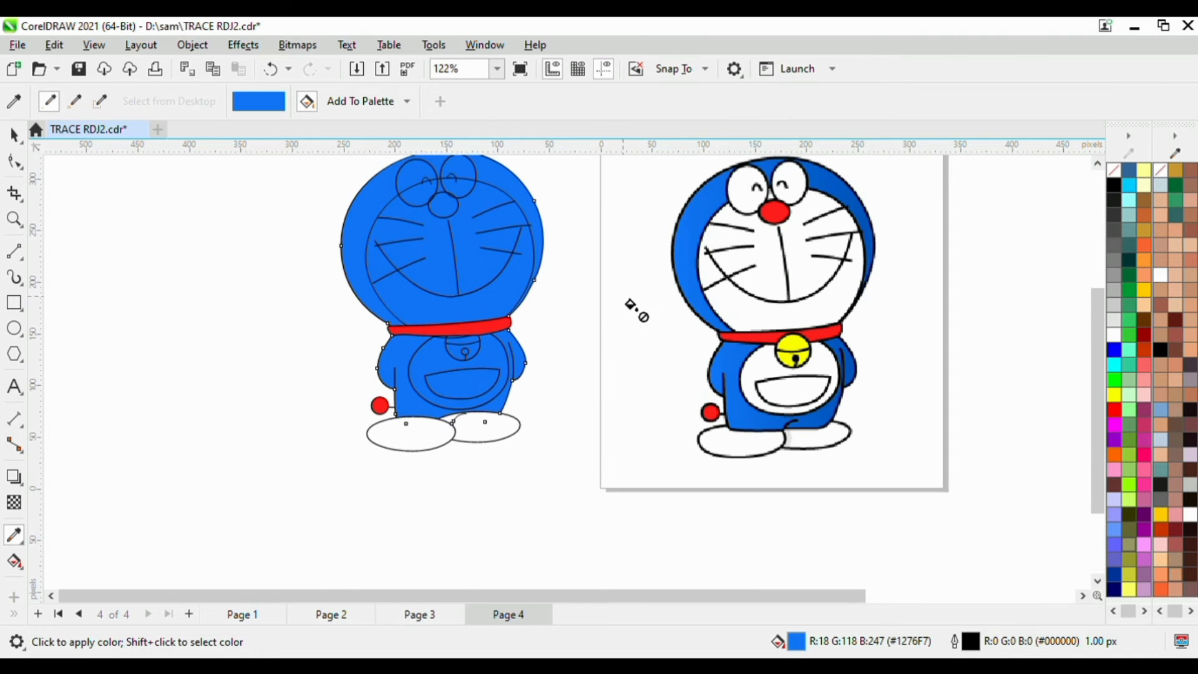
Sample white with the eyedropper and fill both of the duplicate's eyes with it
{"action": "scroll", "coordinate": [624, 306], "scroll_direction": "down", "scroll_amount": 2}
{"action": "scroll", "coordinate": [553, 195], "scroll_direction": "up", "scroll_amount": 4}
{"action": "scroll", "coordinate": [599, 243], "scroll_direction": "down", "scroll_amount": 3}
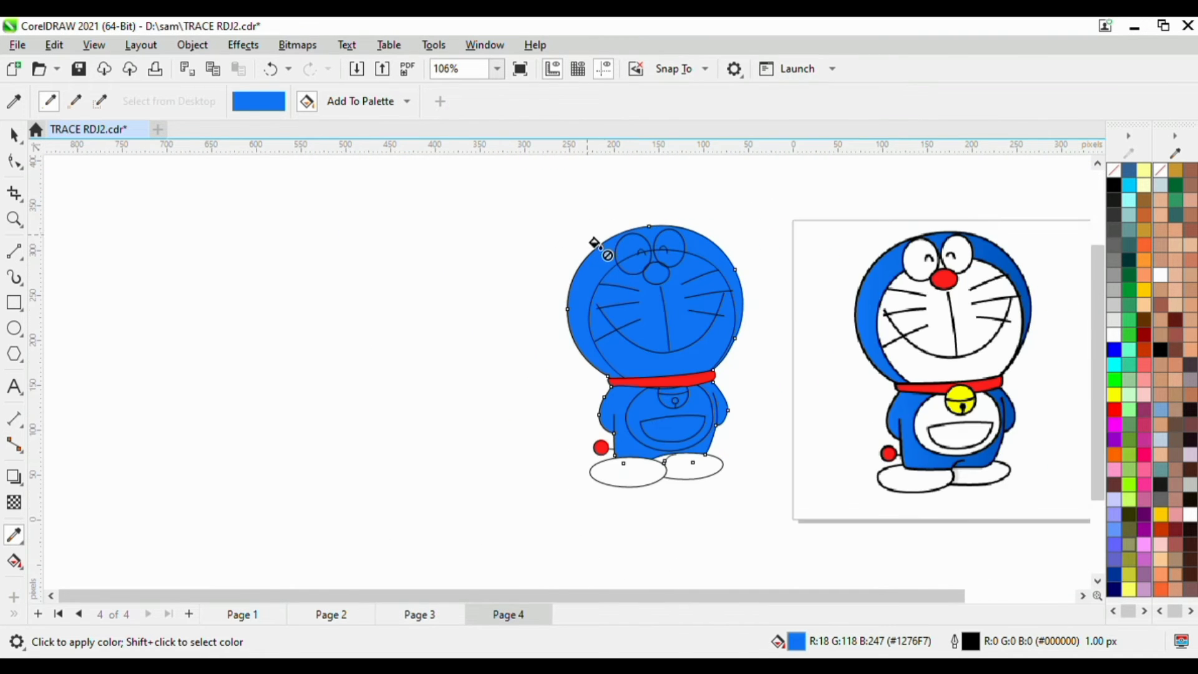
{"action": "scroll", "coordinate": [973, 269], "scroll_direction": "up", "scroll_amount": 3}
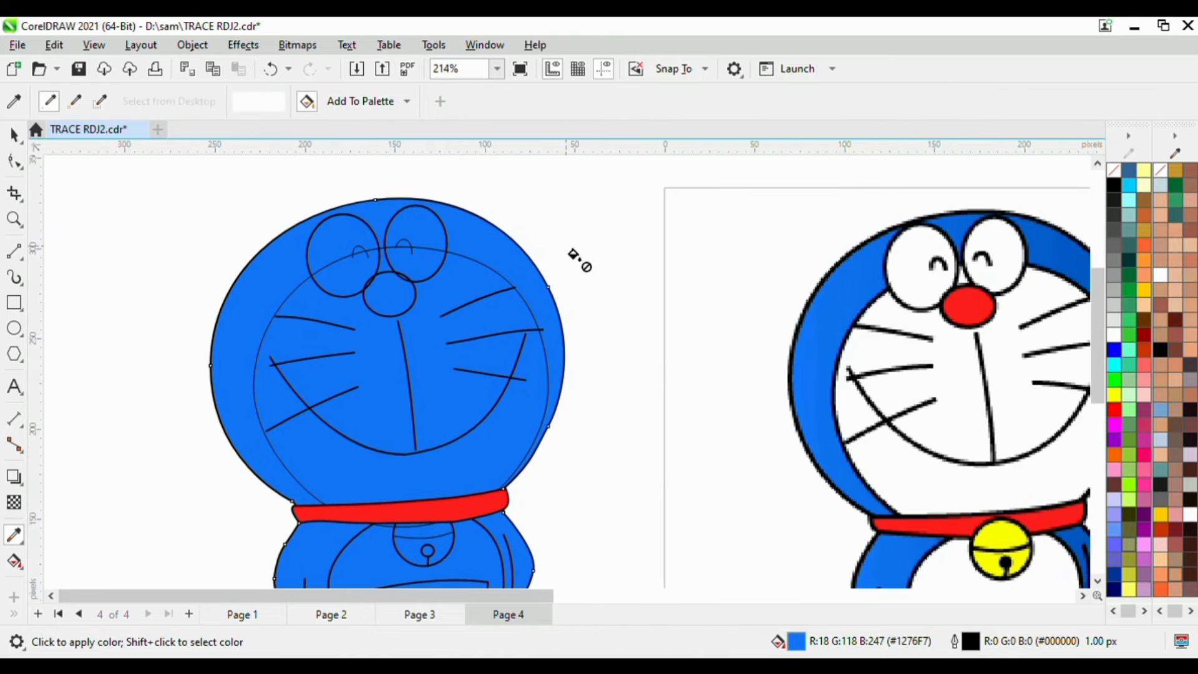
{"action": "scroll", "coordinate": [575, 260], "scroll_direction": "up", "scroll_amount": 4}
{"action": "left_click", "coordinate": [255, 238]}
{"action": "left_click", "coordinate": [390, 228]}
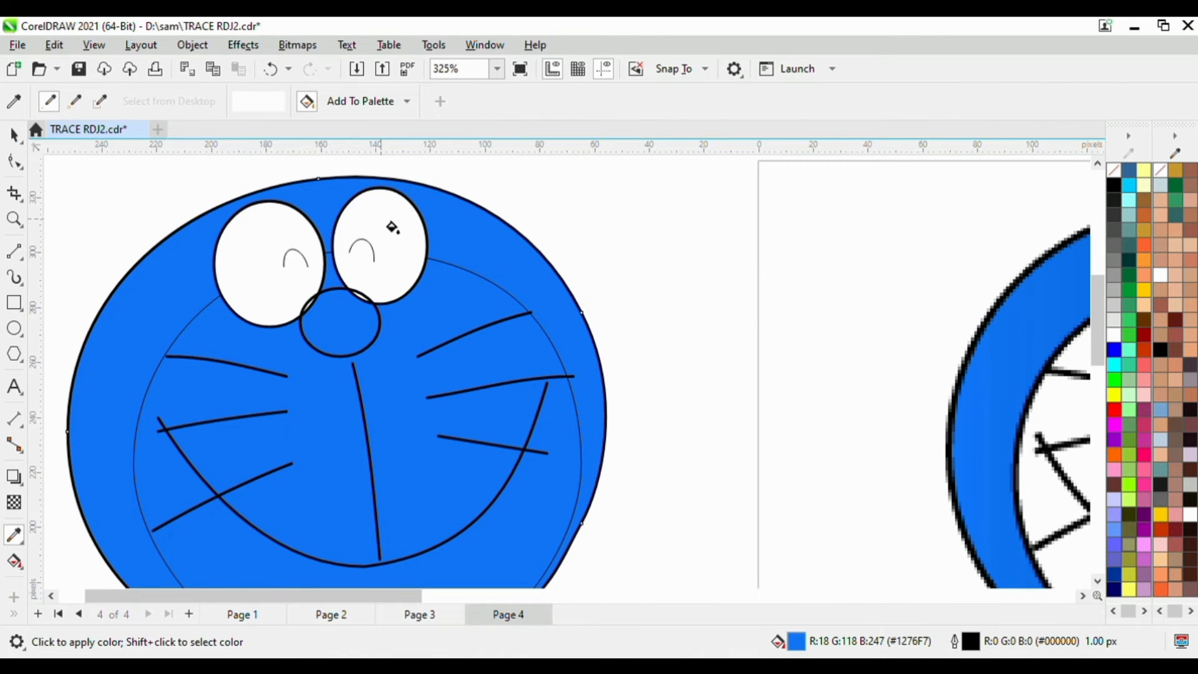
Sample the red of the bitmap's nose and fill the duplicate's nose with it
{"action": "scroll", "coordinate": [400, 234], "scroll_direction": "down", "scroll_amount": 5}
{"action": "scroll", "coordinate": [422, 282], "scroll_direction": "up", "scroll_amount": 2}
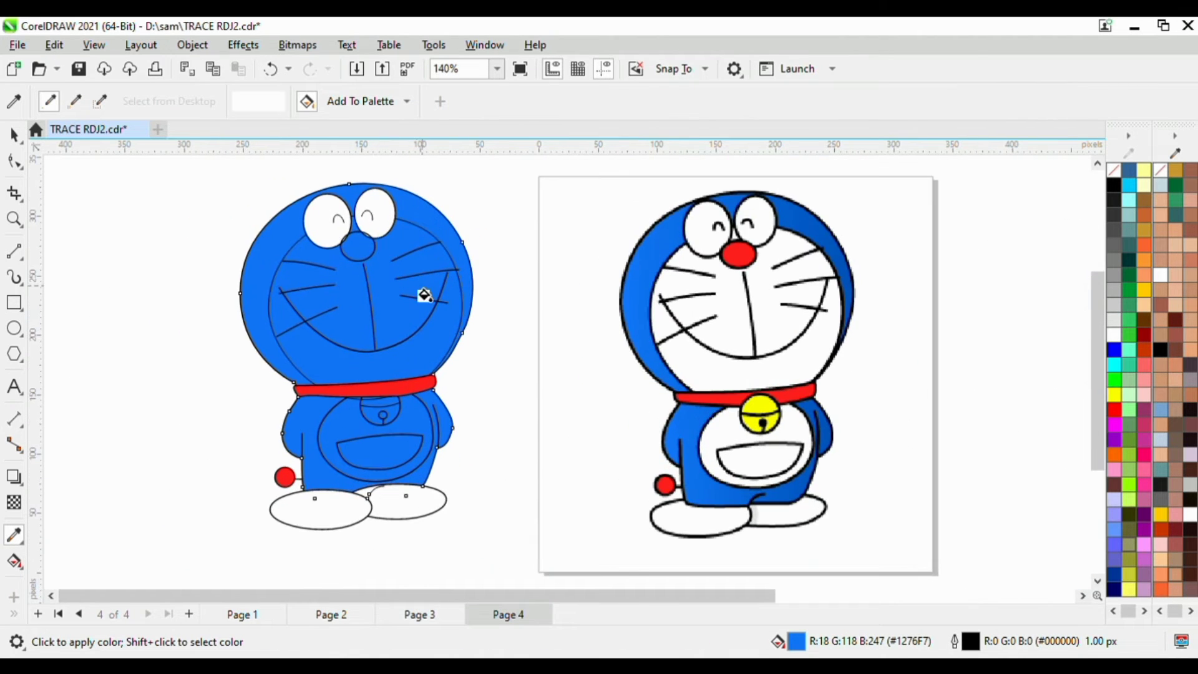
{"action": "left_click", "coordinate": [734, 254]}
{"action": "scroll", "coordinate": [318, 240], "scroll_direction": "up", "scroll_amount": 3}
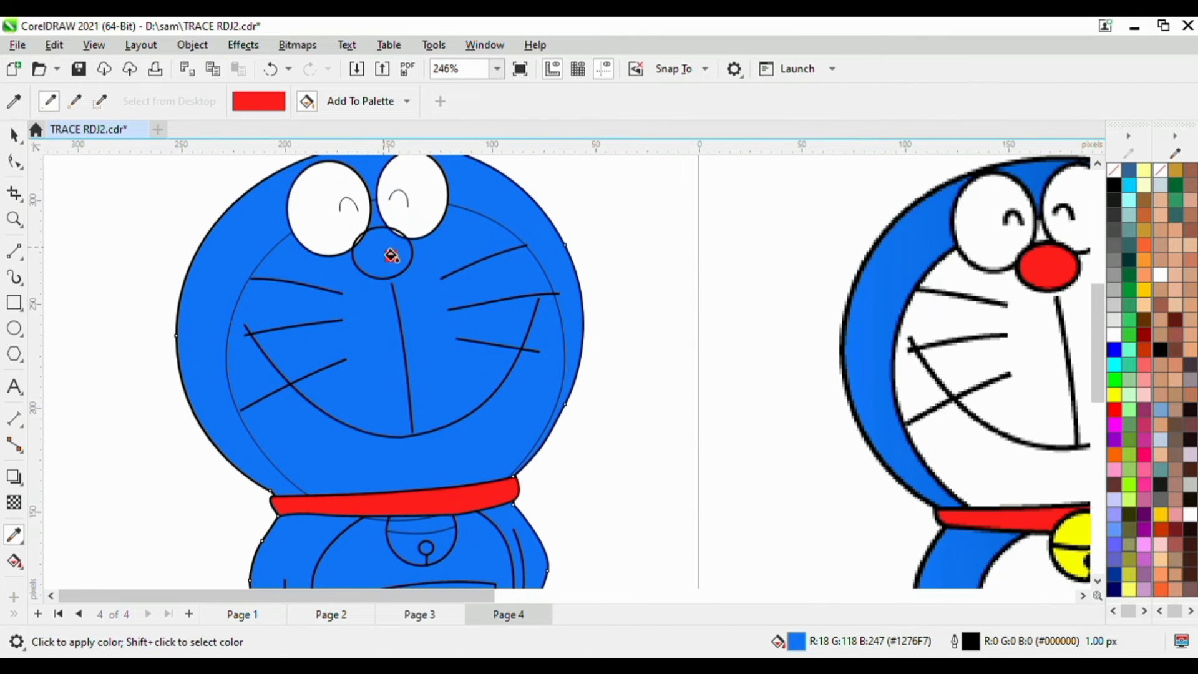
{"action": "scroll", "coordinate": [391, 256], "scroll_direction": "up", "scroll_amount": 2}
{"action": "scroll", "coordinate": [391, 256], "scroll_direction": "down", "scroll_amount": 3}
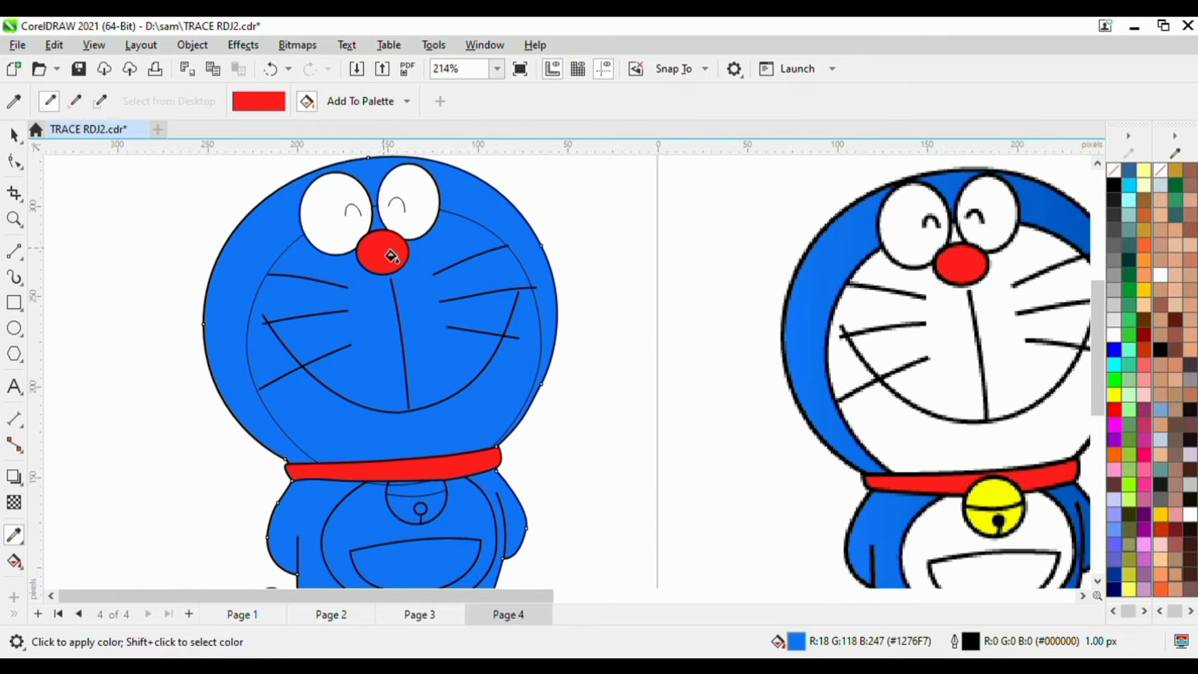
{"action": "scroll", "coordinate": [392, 256], "scroll_direction": "down", "scroll_amount": 2}
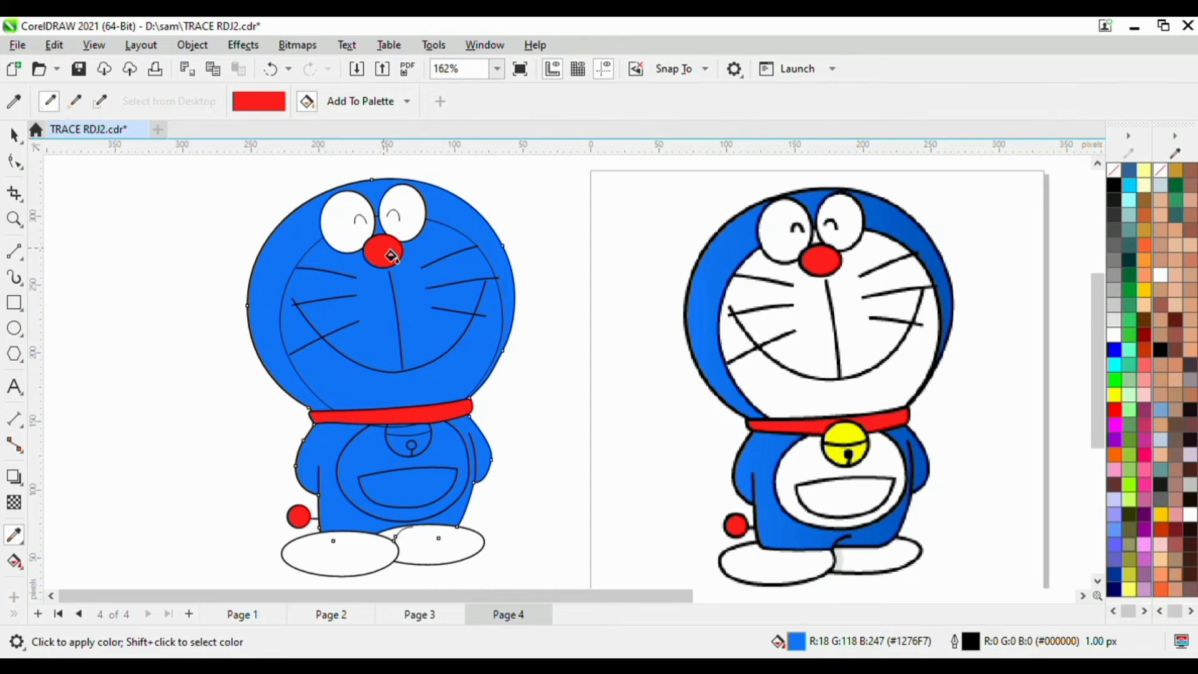
Sample white again and fill the duplicate's inner face outline with it
{"action": "scroll", "coordinate": [392, 256], "scroll_direction": "up", "scroll_amount": 2}
{"action": "scroll", "coordinate": [392, 256], "scroll_direction": "down", "scroll_amount": 2}
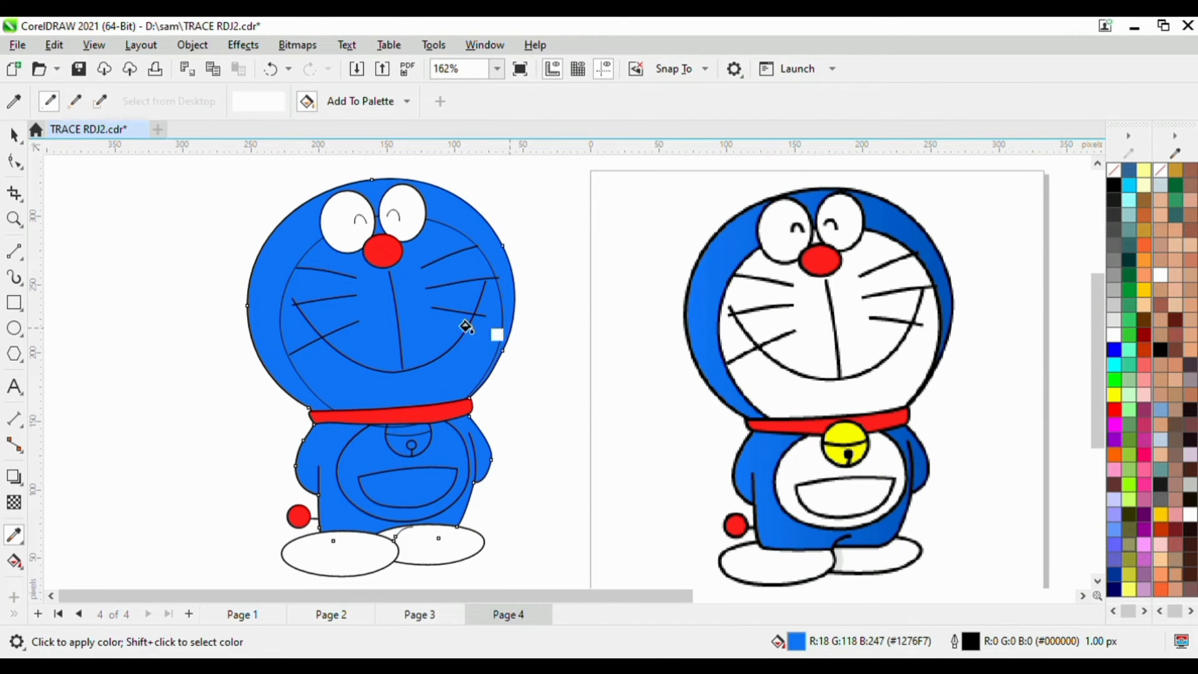
{"action": "scroll", "coordinate": [455, 330], "scroll_direction": "up", "scroll_amount": 1}
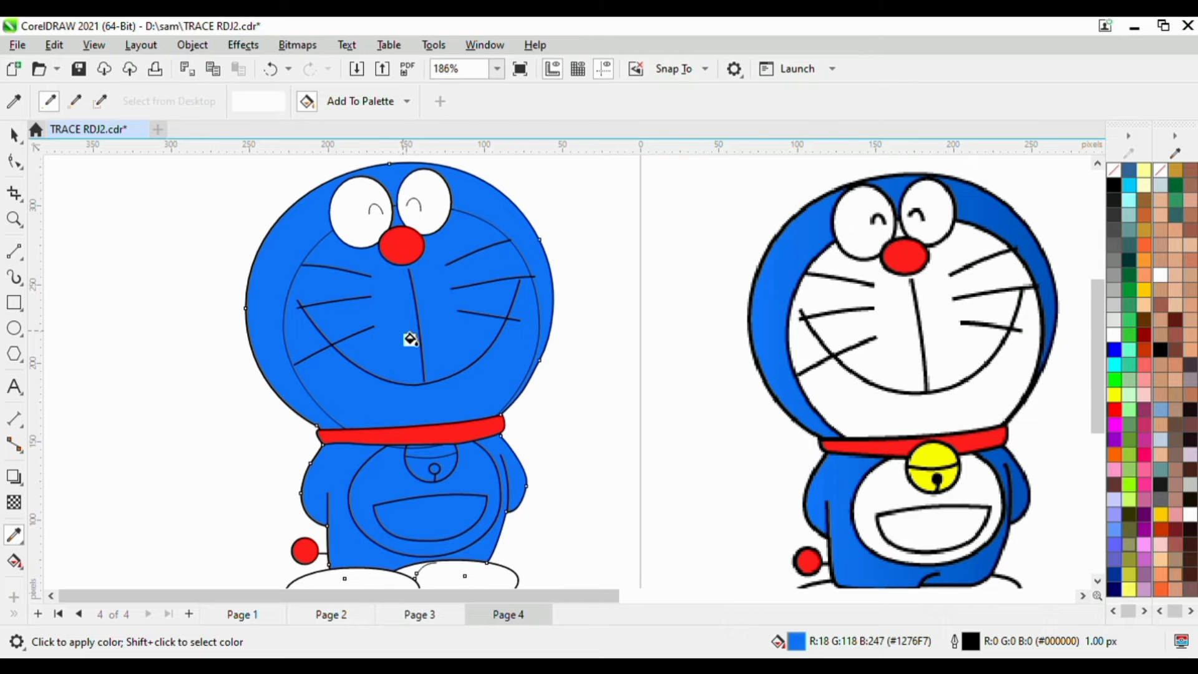
{"action": "scroll", "coordinate": [410, 339], "scroll_direction": "up", "scroll_amount": 2}
{"action": "scroll", "coordinate": [249, 350], "scroll_direction": "up", "scroll_amount": 2}
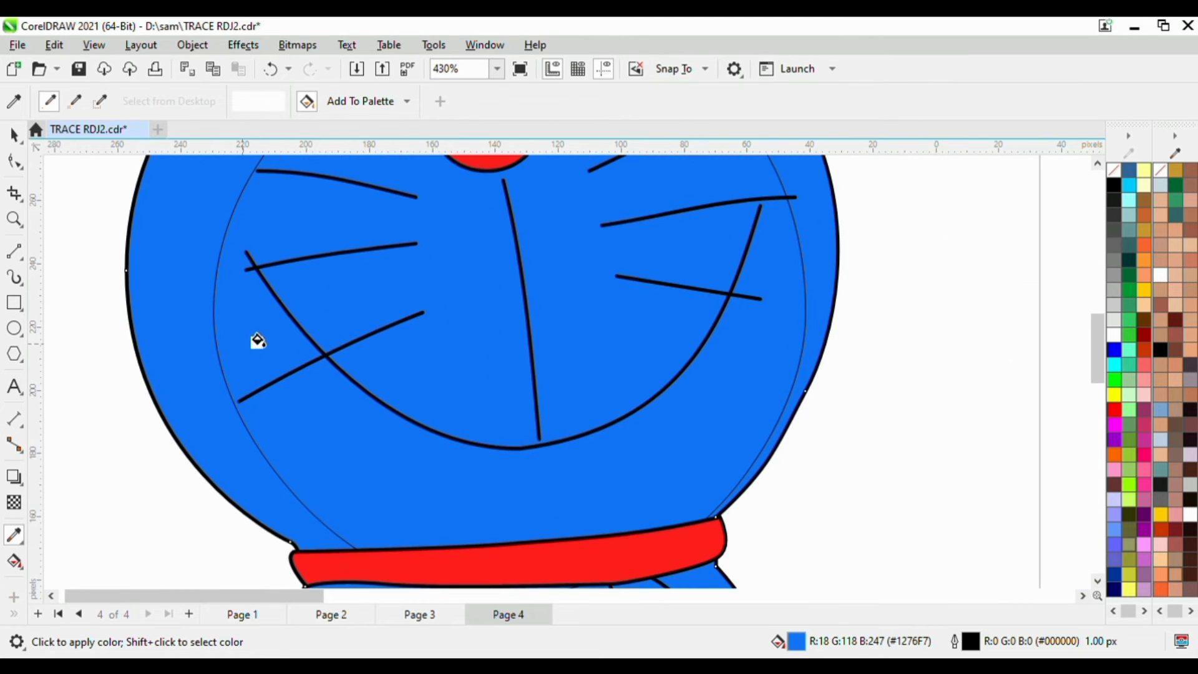
{"action": "left_click", "coordinate": [257, 340]}
{"action": "scroll", "coordinate": [256, 340], "scroll_direction": "down", "scroll_amount": 3}
{"action": "scroll", "coordinate": [374, 360], "scroll_direction": "down", "scroll_amount": 3}
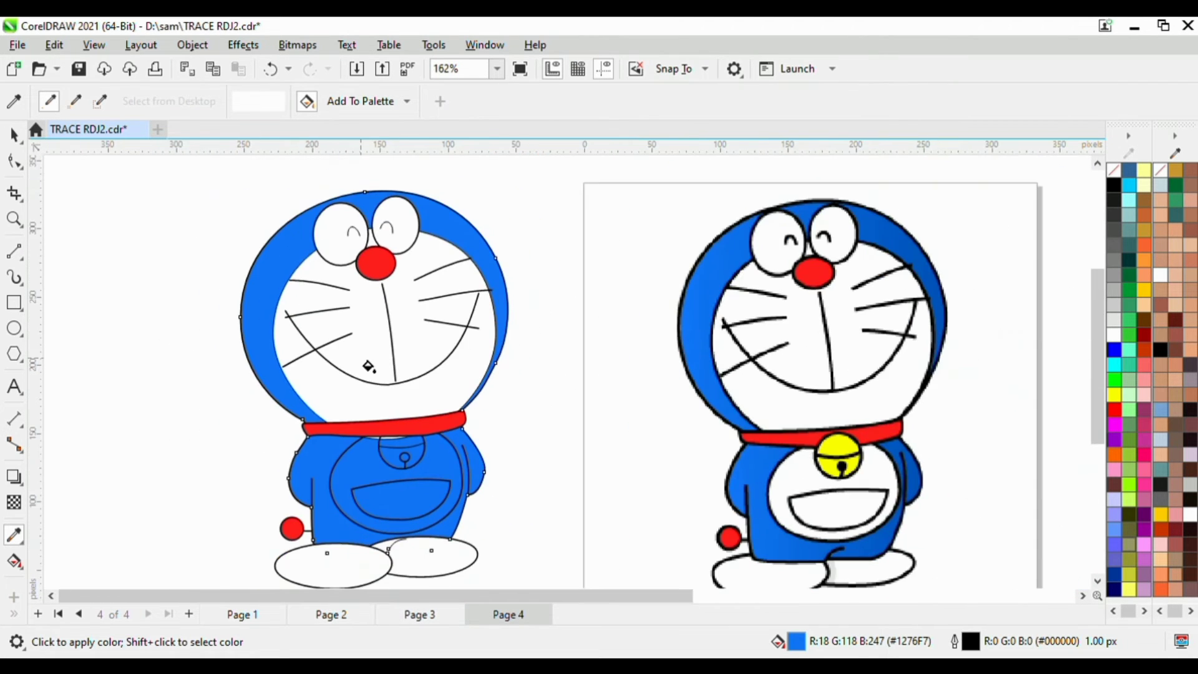
Try to raise the bottom node of the duplicate's white face outline behind the collar, and undo the move
{"action": "scroll", "coordinate": [422, 450], "scroll_direction": "up", "scroll_amount": 4}
{"action": "key", "text": "F10"}
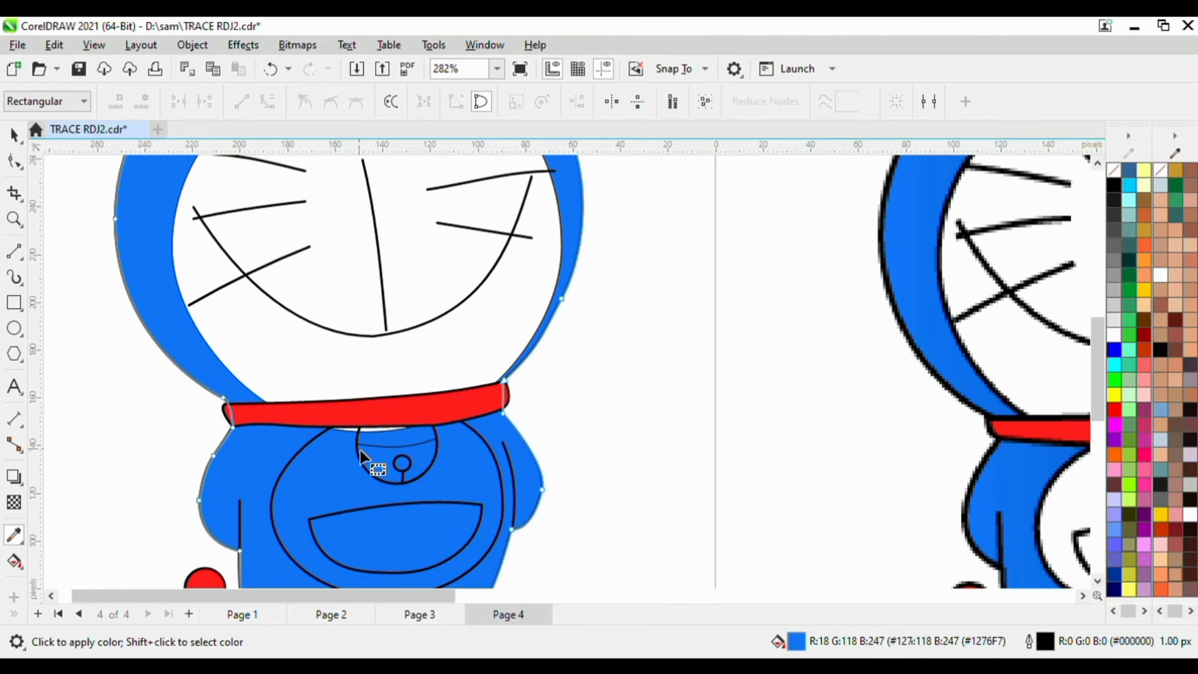
{"action": "left_click", "coordinate": [367, 446]}
{"action": "scroll", "coordinate": [377, 439], "scroll_direction": "up", "scroll_amount": 3}
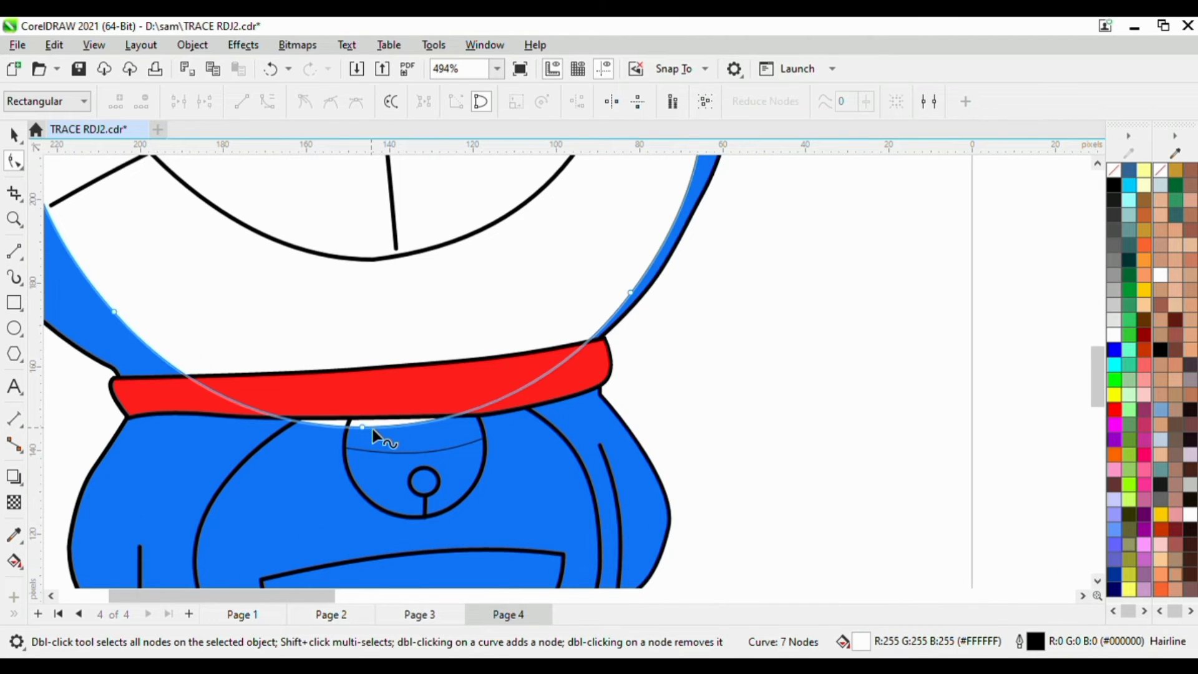
{"action": "left_click_drag", "start_coordinate": [362, 429], "coordinate": [372, 409]}
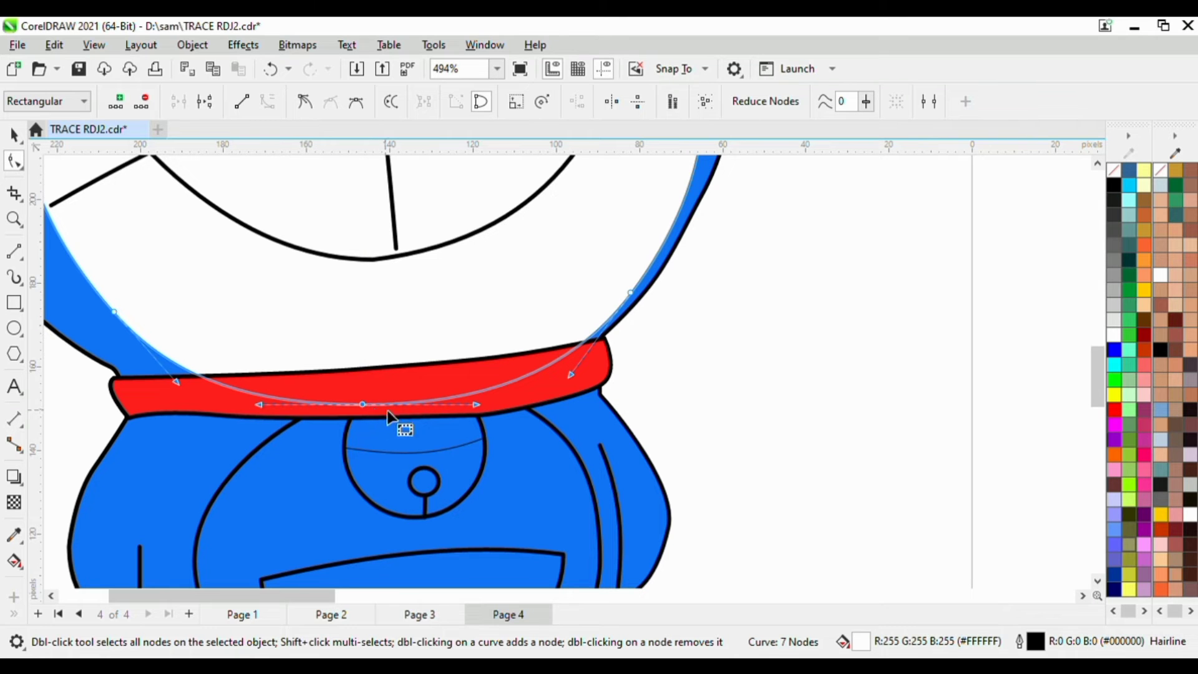
{"action": "key", "text": "ctrl+z"}
Add a node where the face outline meets each end of the collar and raise its bottom node behind the collar
{"action": "scroll", "coordinate": [581, 346], "scroll_direction": "up", "scroll_amount": 2}
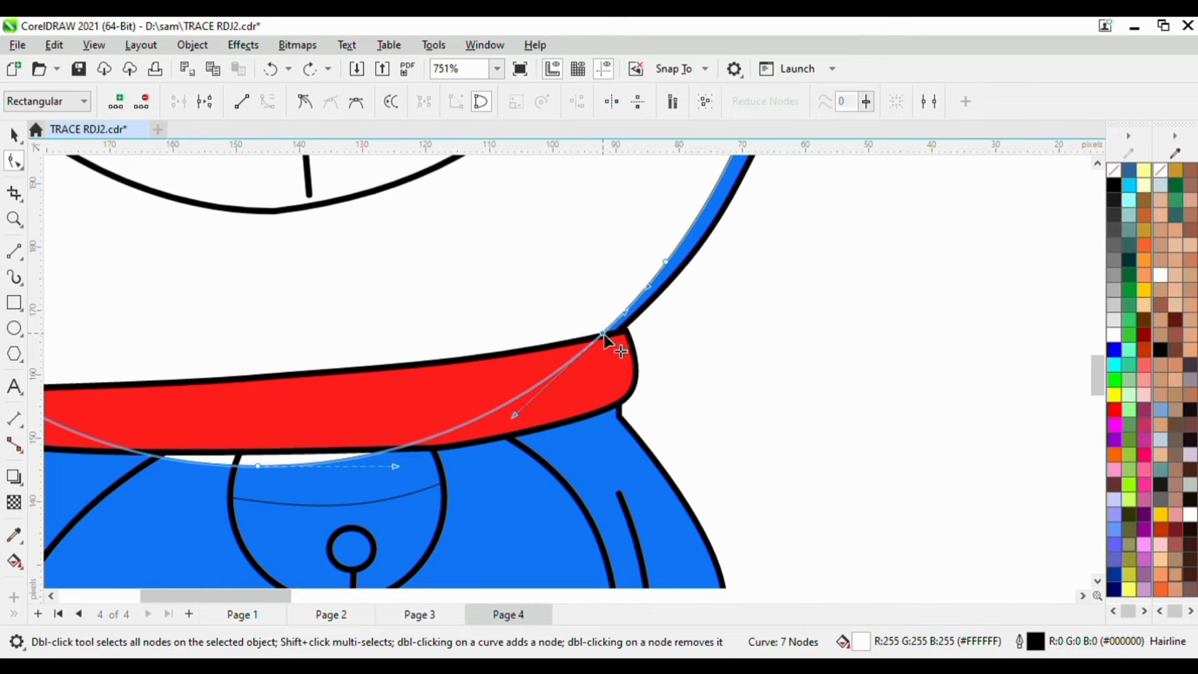
{"action": "double_click", "coordinate": [606, 334]}
{"action": "scroll", "coordinate": [370, 387], "scroll_direction": "down", "scroll_amount": 3}
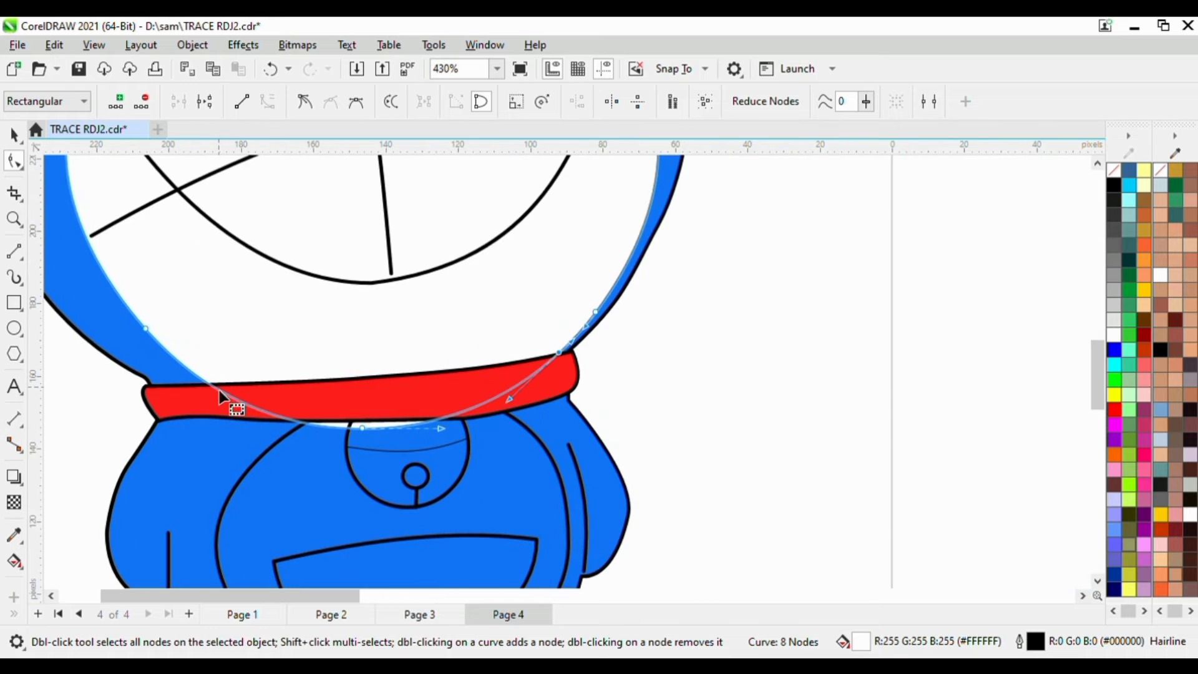
{"action": "double_click", "coordinate": [218, 390]}
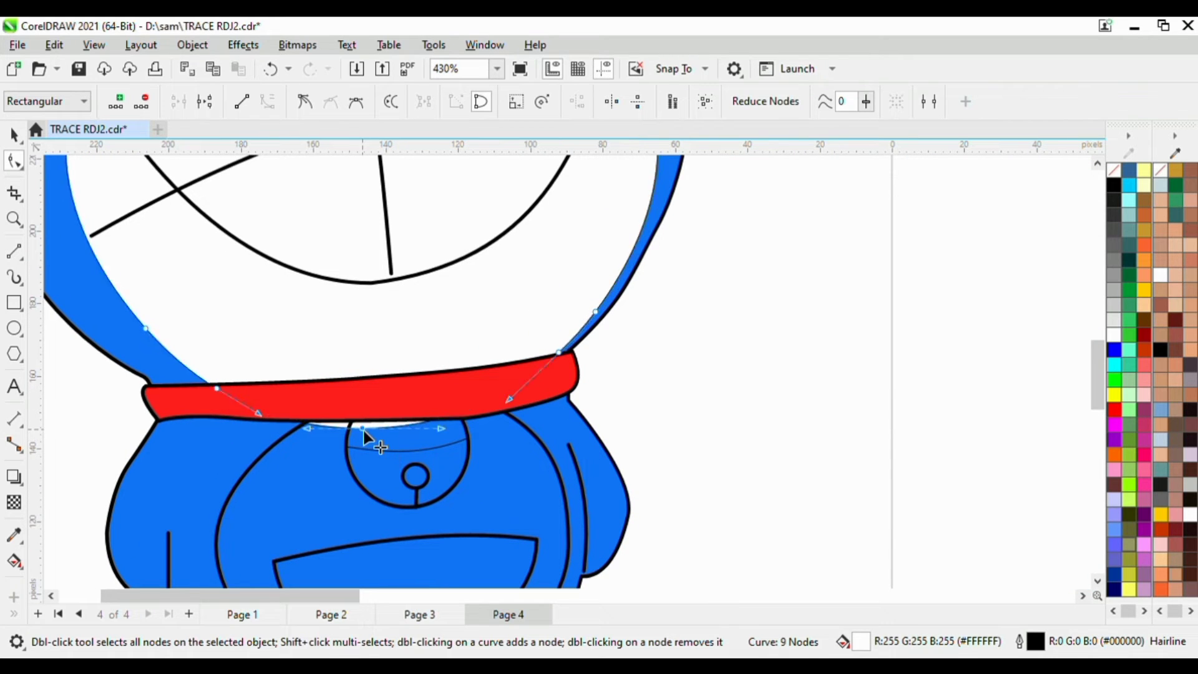
{"action": "mouse_move", "coordinate": [364, 431]}
{"action": "left_mouse_down"}
{"action": "mouse_move", "coordinate": [370, 404]}
{"action": "mouse_move", "coordinate": [378, 412]}
{"action": "left_mouse_up"}
{"action": "scroll", "coordinate": [435, 376], "scroll_direction": "down", "scroll_amount": 5}
{"action": "scroll", "coordinate": [431, 365], "scroll_direction": "up", "scroll_amount": 3}
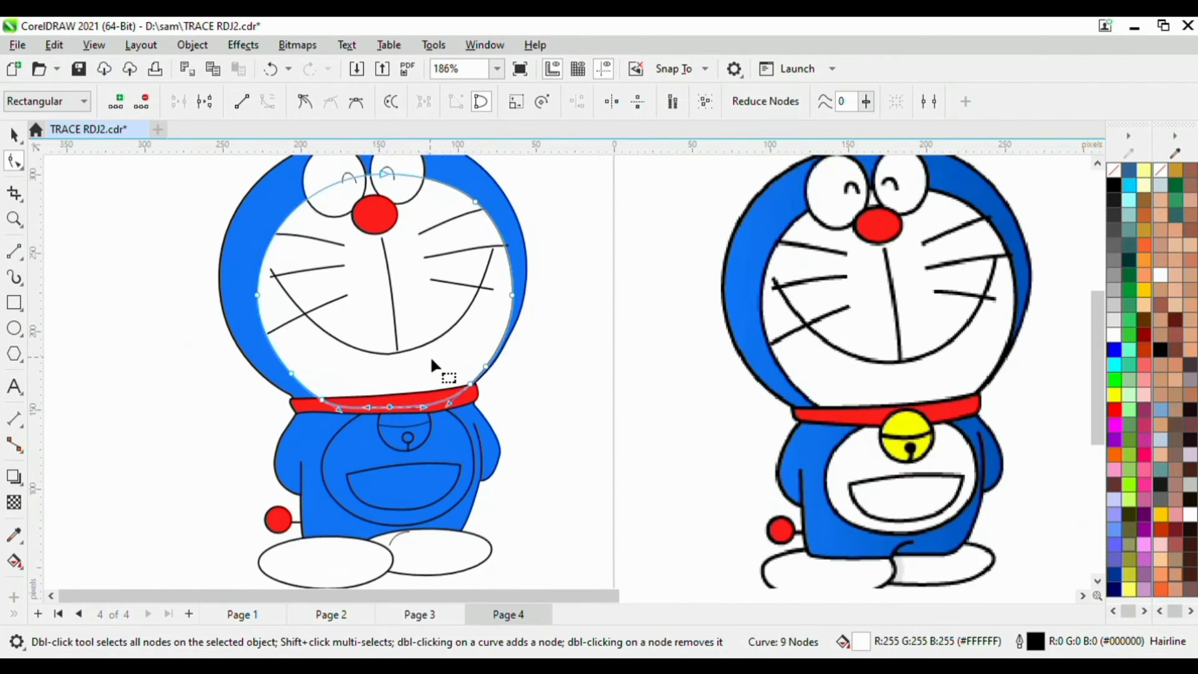
{"action": "left_click", "coordinate": [573, 399]}
{"action": "scroll", "coordinate": [565, 399], "scroll_direction": "down", "scroll_amount": 5}
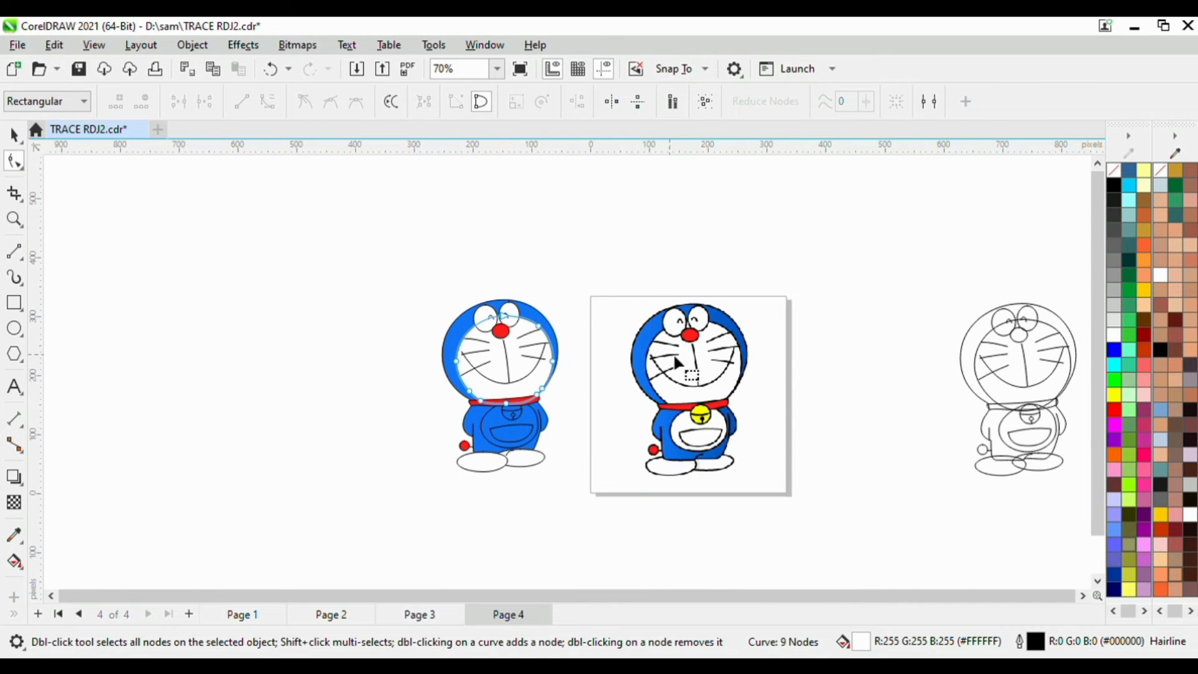
{"action": "scroll", "coordinate": [735, 458], "scroll_direction": "up", "scroll_amount": 2}
{"action": "scroll", "coordinate": [734, 459], "scroll_direction": "up", "scroll_amount": 3}
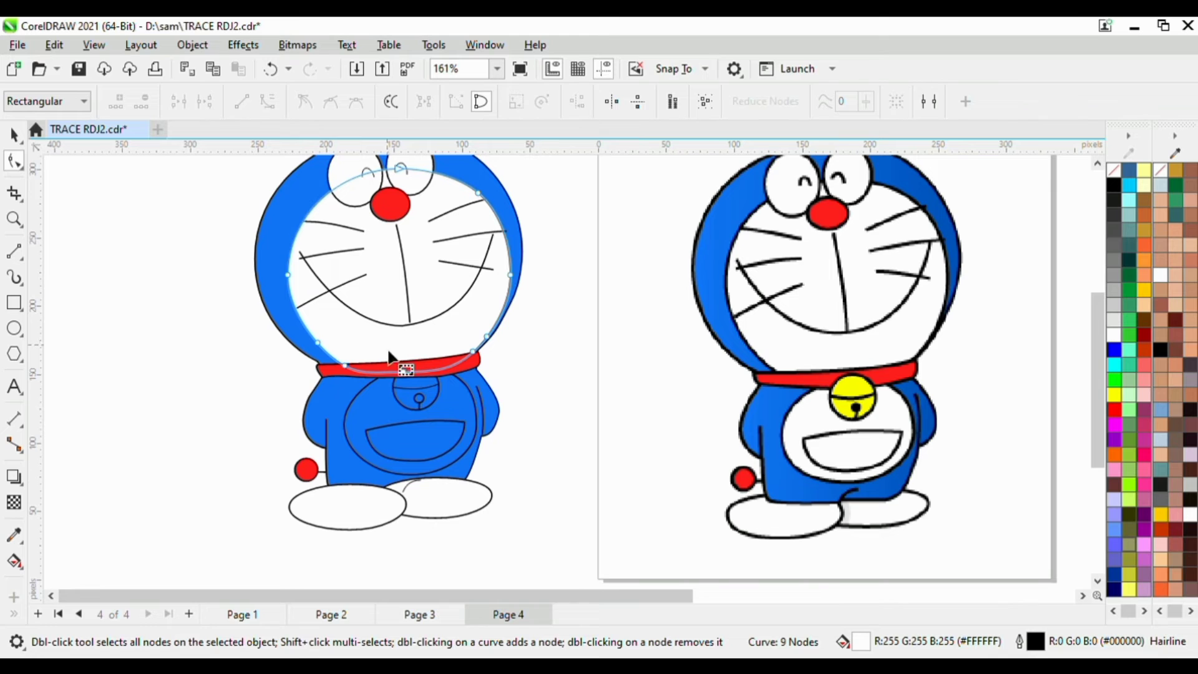
Sample the bitmap bell's yellow, try it as a fill on the duplicate's bell, and undo the fills
{"action": "key", "text": "space"}
{"action": "key", "text": "space"}
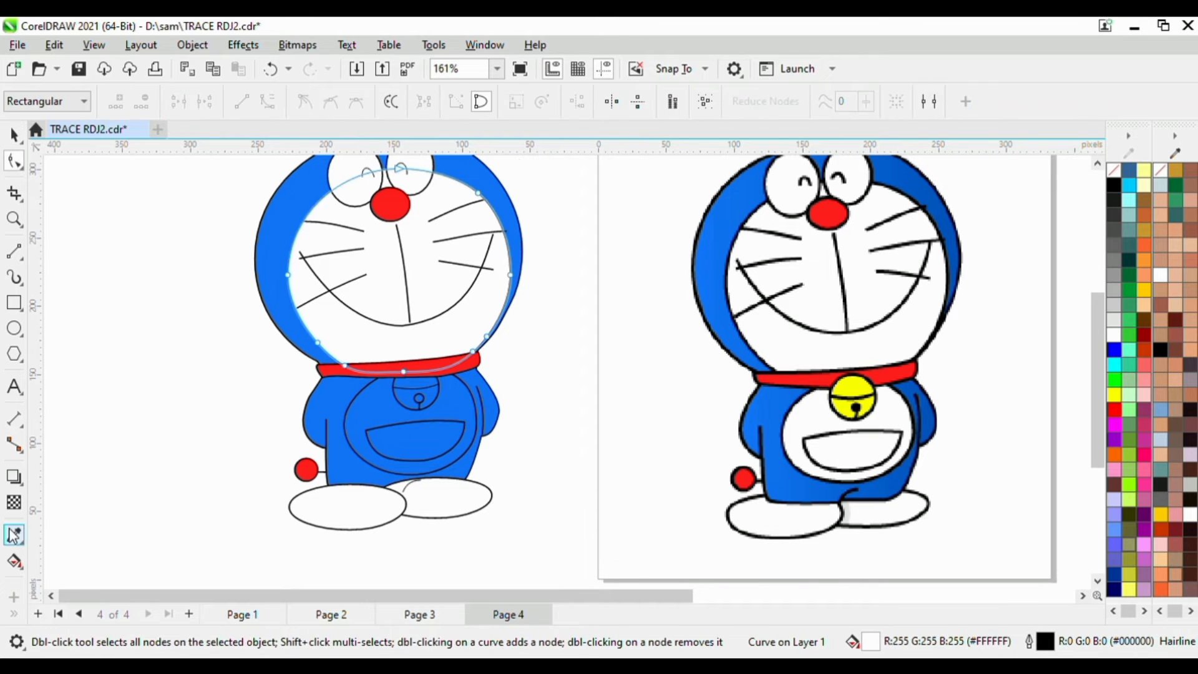
{"action": "left_click", "coordinate": [14, 535]}
{"action": "left_click", "coordinate": [865, 406]}
{"action": "scroll", "coordinate": [417, 399], "scroll_direction": "up", "scroll_amount": 1}
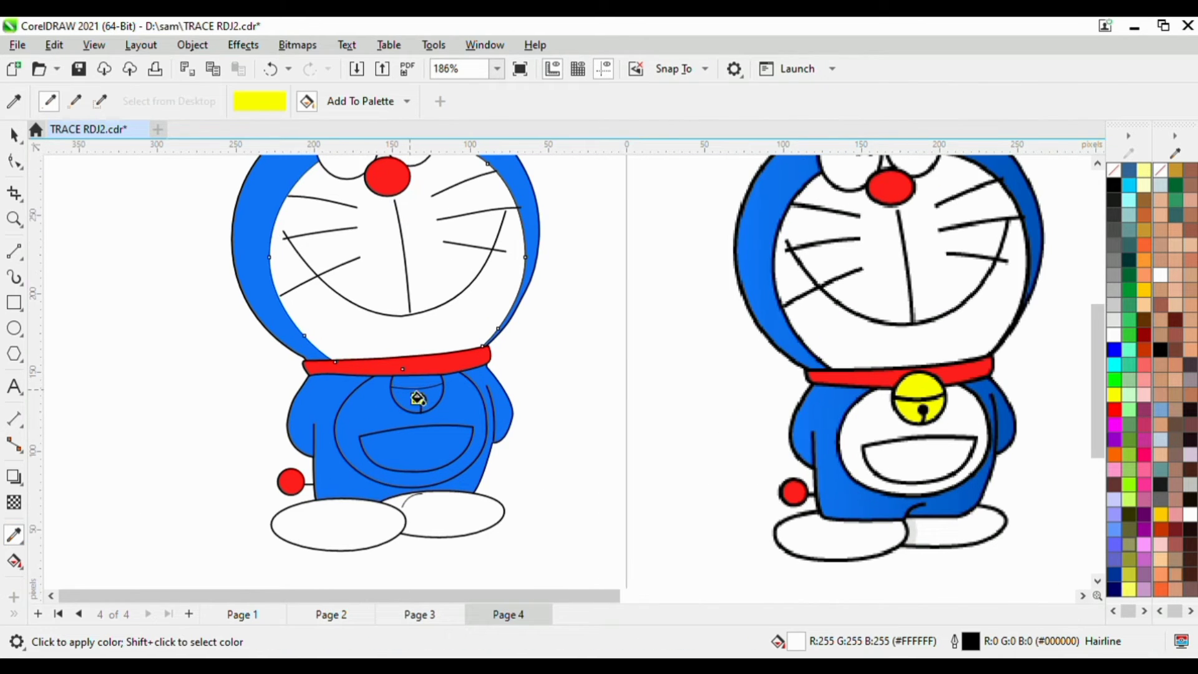
{"action": "left_click", "coordinate": [425, 401]}
{"action": "key", "text": "ctrl+z"}
{"action": "scroll", "coordinate": [409, 403], "scroll_direction": "up", "scroll_amount": 4}
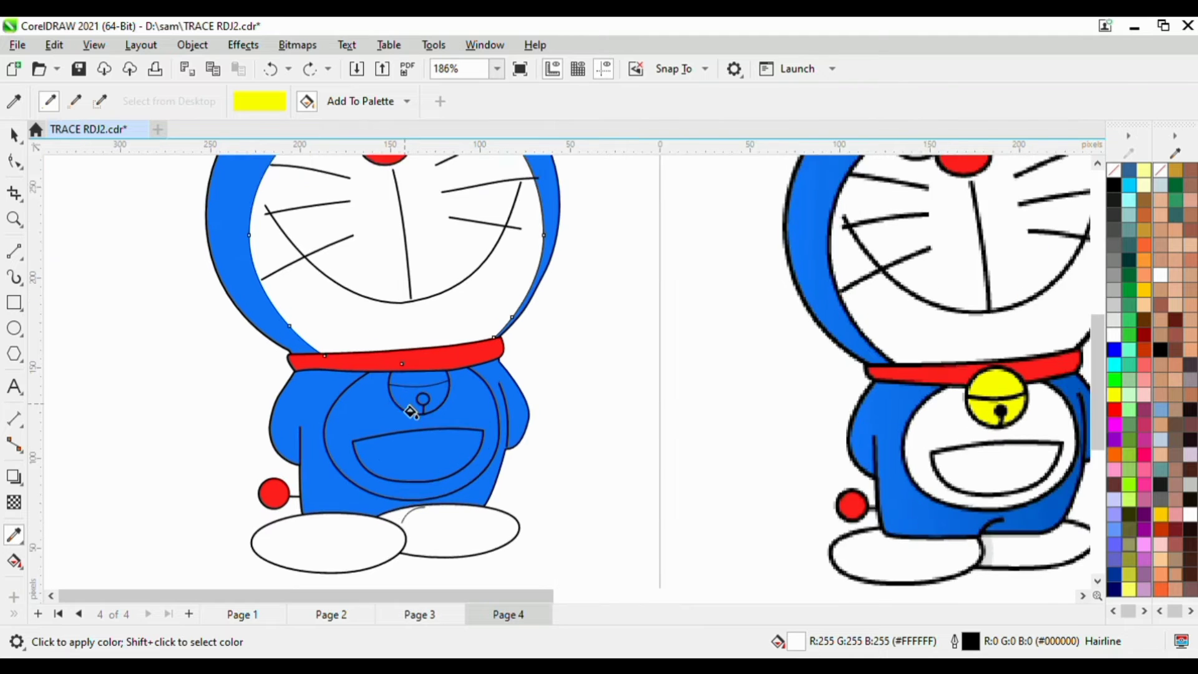
{"action": "left_click", "coordinate": [412, 402]}
{"action": "key", "text": "ctrl+z"}
{"action": "scroll", "coordinate": [419, 406], "scroll_direction": "down", "scroll_amount": 3}
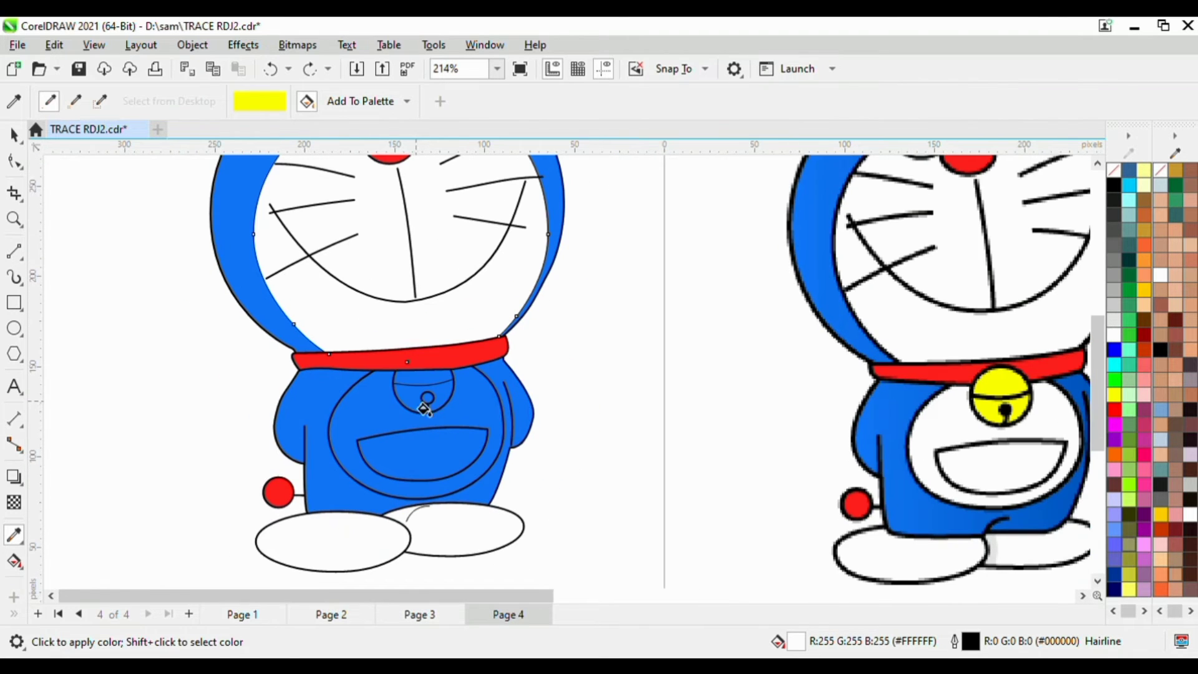
Bring the duplicate bell's four shapes to the front, and put the red collar back on top of them
{"action": "key", "text": "space"}
{"action": "left_click", "coordinate": [460, 401]}
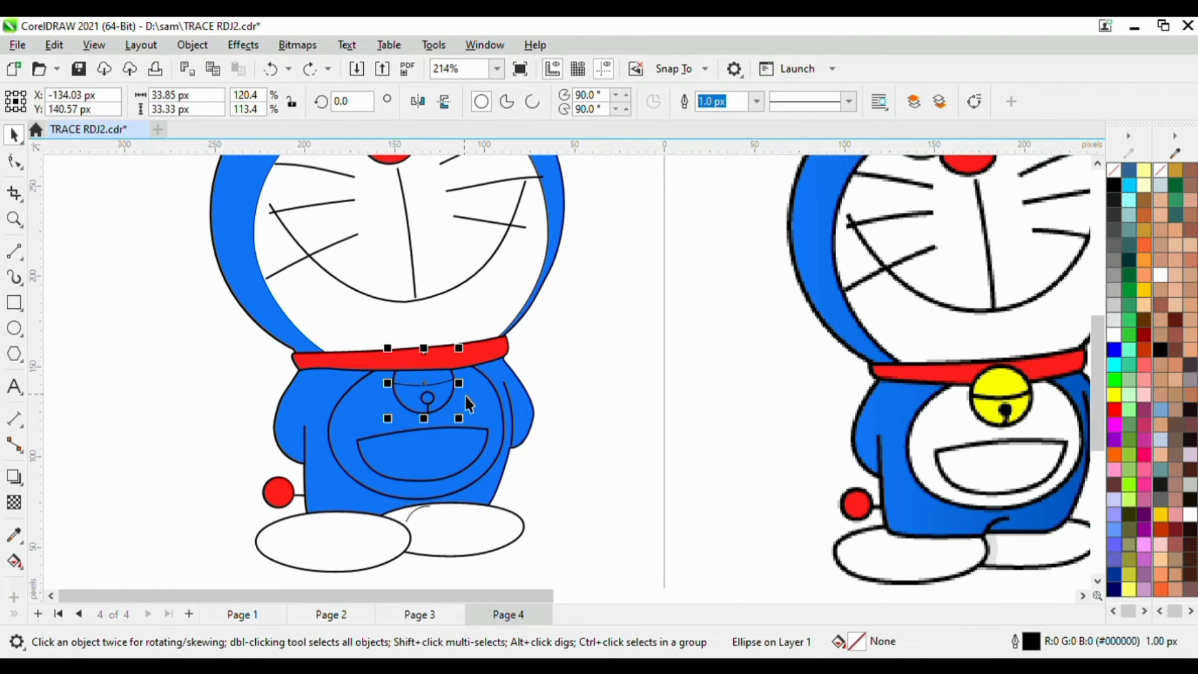
{"action": "scroll", "coordinate": [467, 399], "scroll_direction": "up", "scroll_amount": 7}
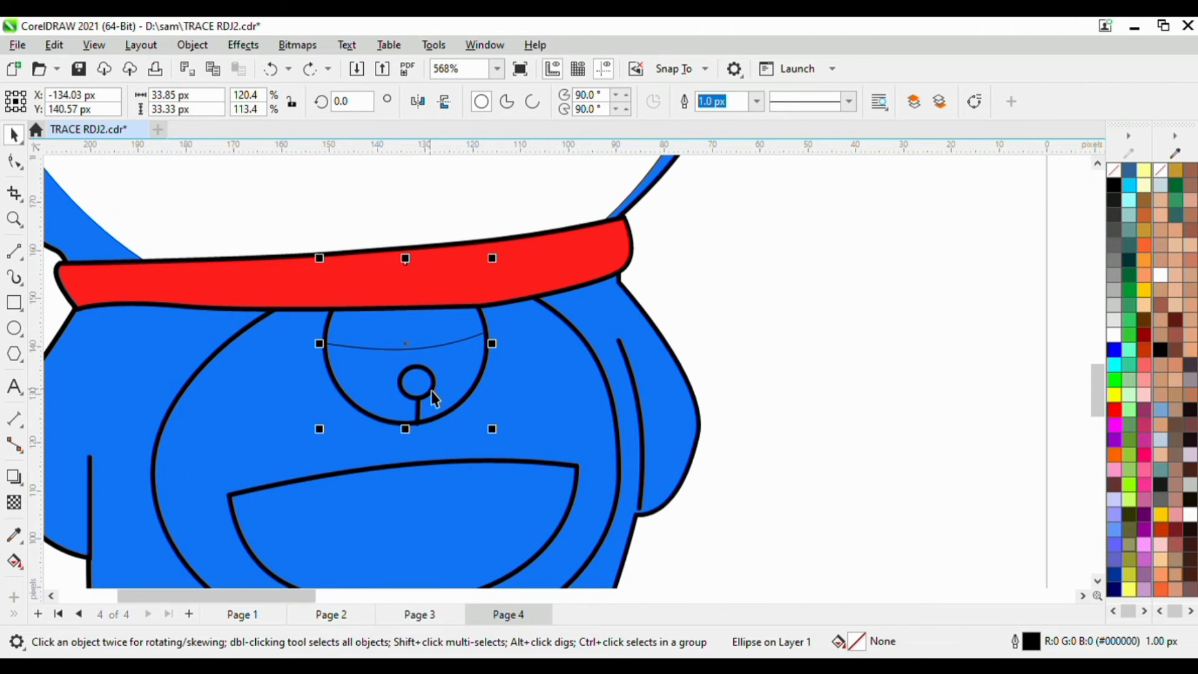
{"action": "left_click", "coordinate": [435, 400], "text": "shift"}
{"action": "scroll", "coordinate": [435, 400], "scroll_direction": "down", "scroll_amount": 7}
{"action": "left_click", "coordinate": [618, 349]}
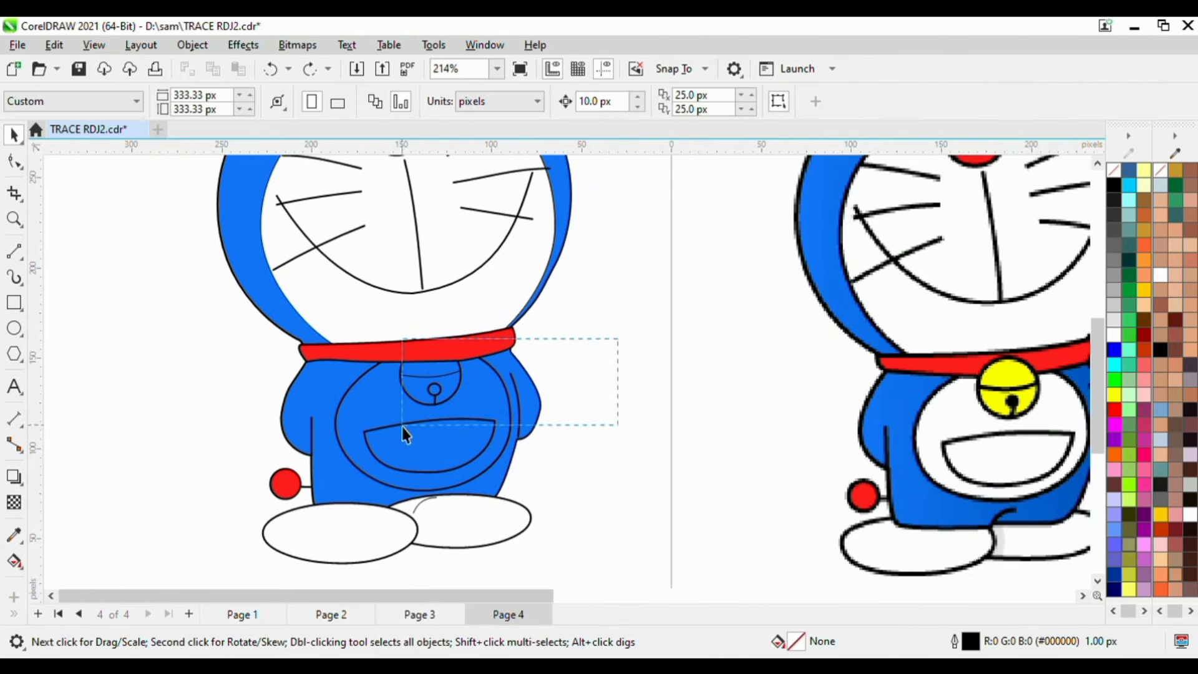
{"action": "left_click_drag", "start_coordinate": [402, 427], "coordinate": [361, 429]}
{"action": "key", "text": "shift+Page_Up"}
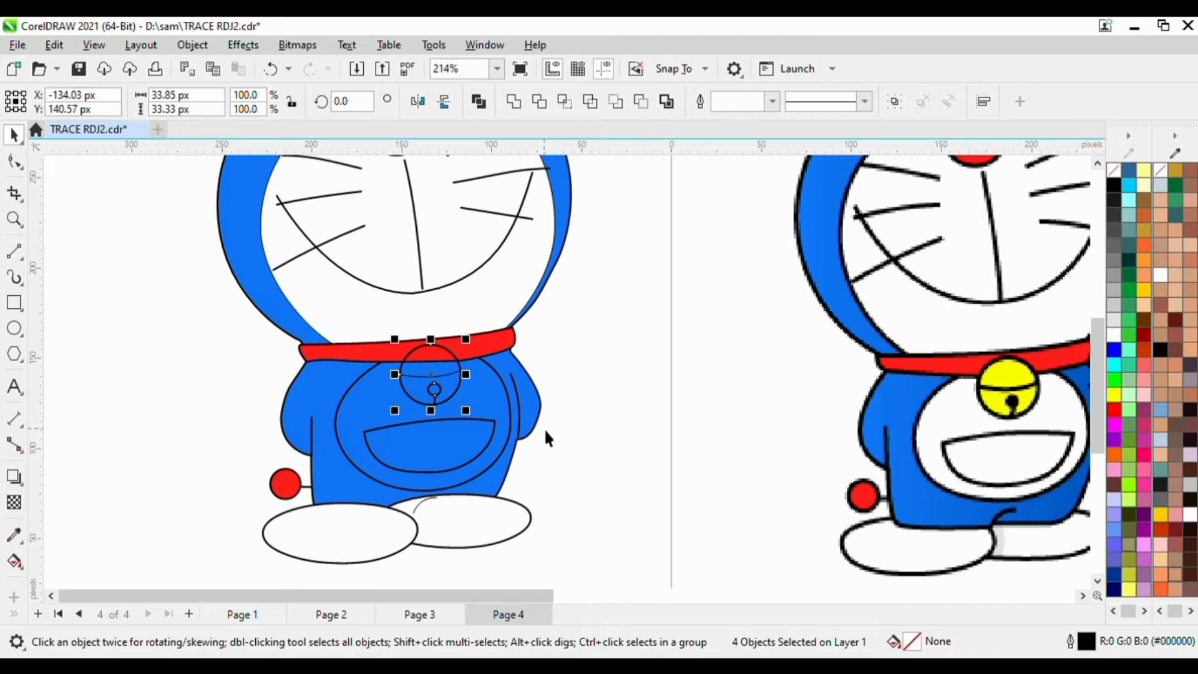
{"action": "left_click", "coordinate": [549, 357]}
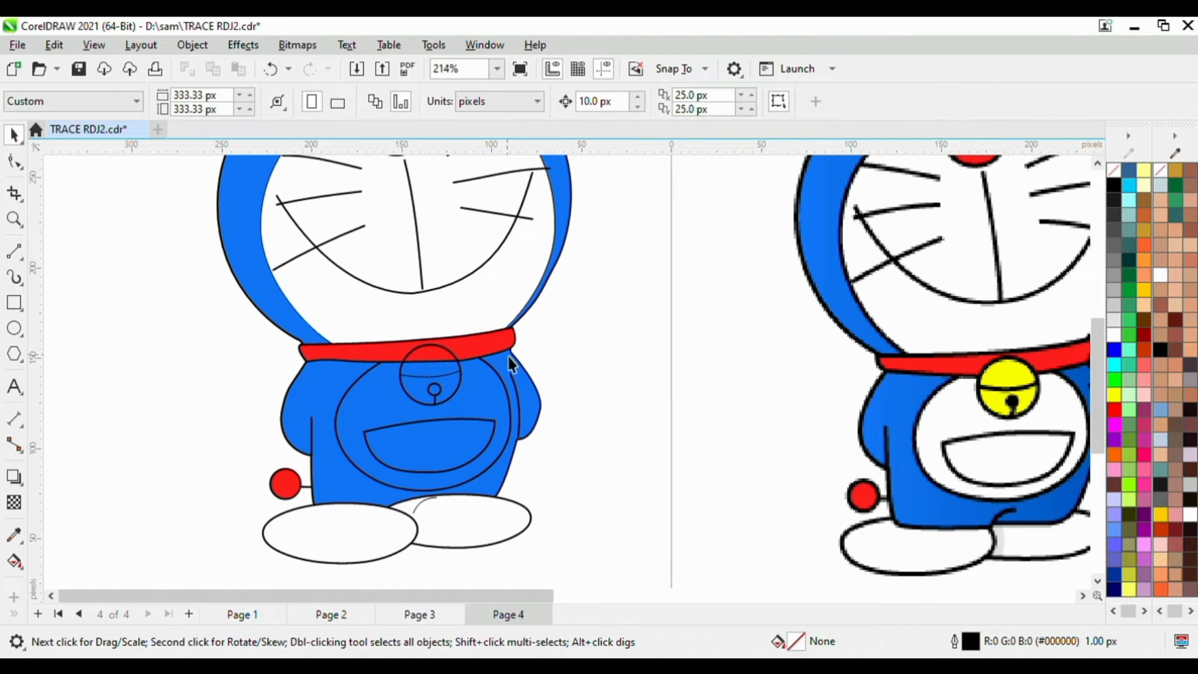
{"action": "left_click", "coordinate": [508, 349]}
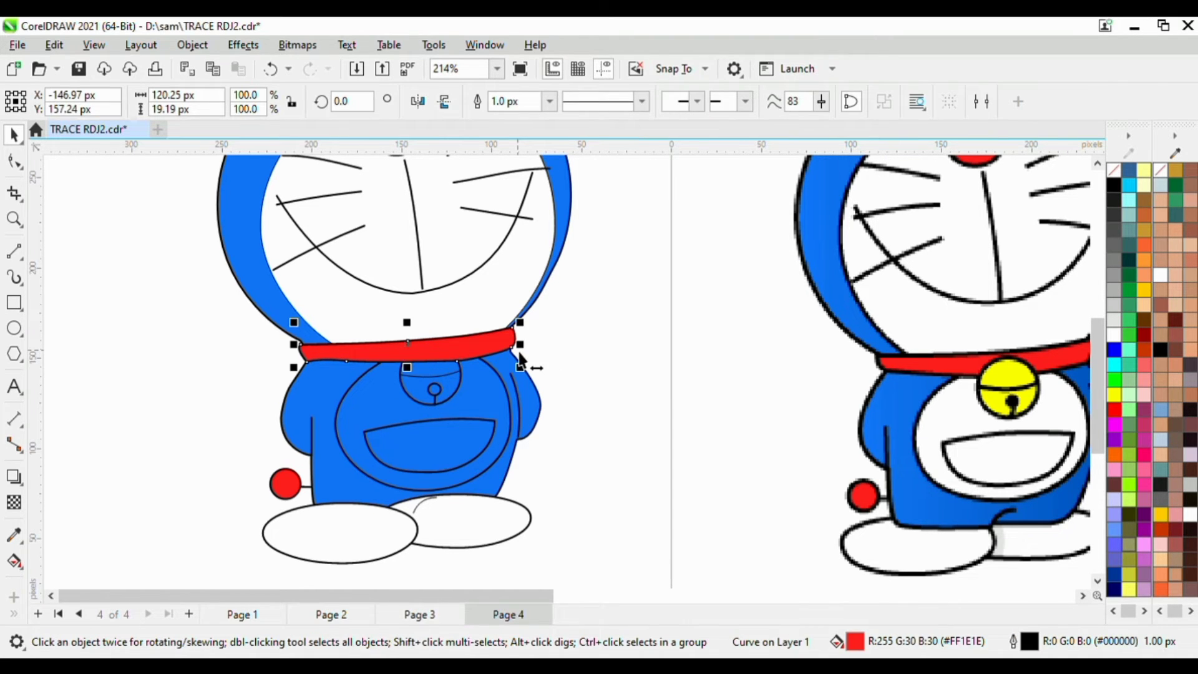
Sample the yellow from the bitmap's bell and fill the duplicate's bell circle with it
{"action": "key", "text": "i"}
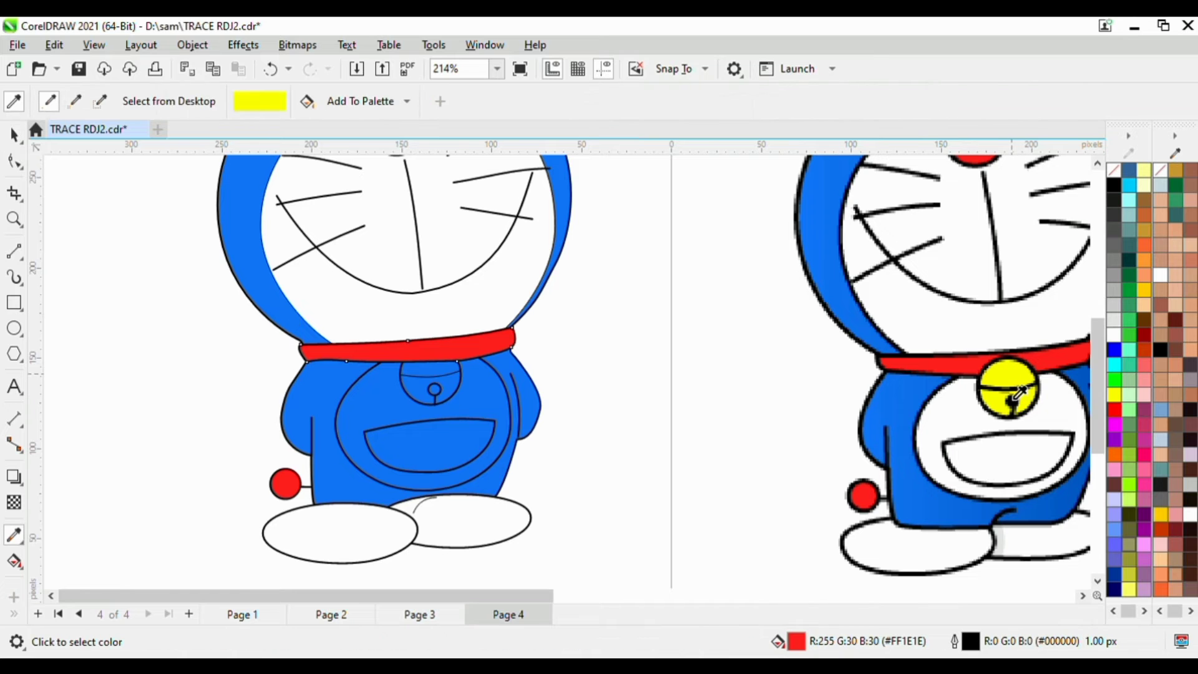
{"action": "left_click", "coordinate": [1024, 388]}
{"action": "scroll", "coordinate": [437, 390], "scroll_direction": "up", "scroll_amount": 3}
{"action": "left_click", "coordinate": [404, 403]}
{"action": "scroll", "coordinate": [454, 395], "scroll_direction": "down", "scroll_amount": 3}
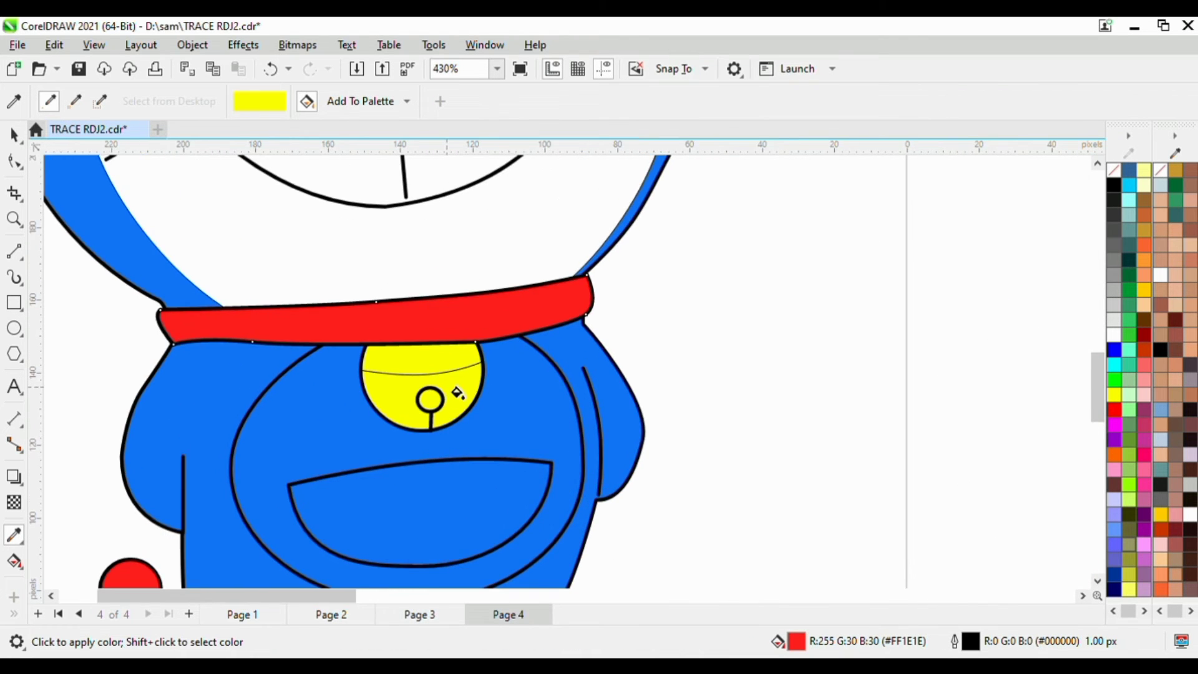
Sample the black from the bitmap bell's small hole and fill the small circle in the duplicate's bell with it
{"action": "scroll", "coordinate": [1055, 399], "scroll_direction": "up", "scroll_amount": 1}
{"action": "scroll", "coordinate": [1055, 403], "scroll_direction": "up", "scroll_amount": 1}
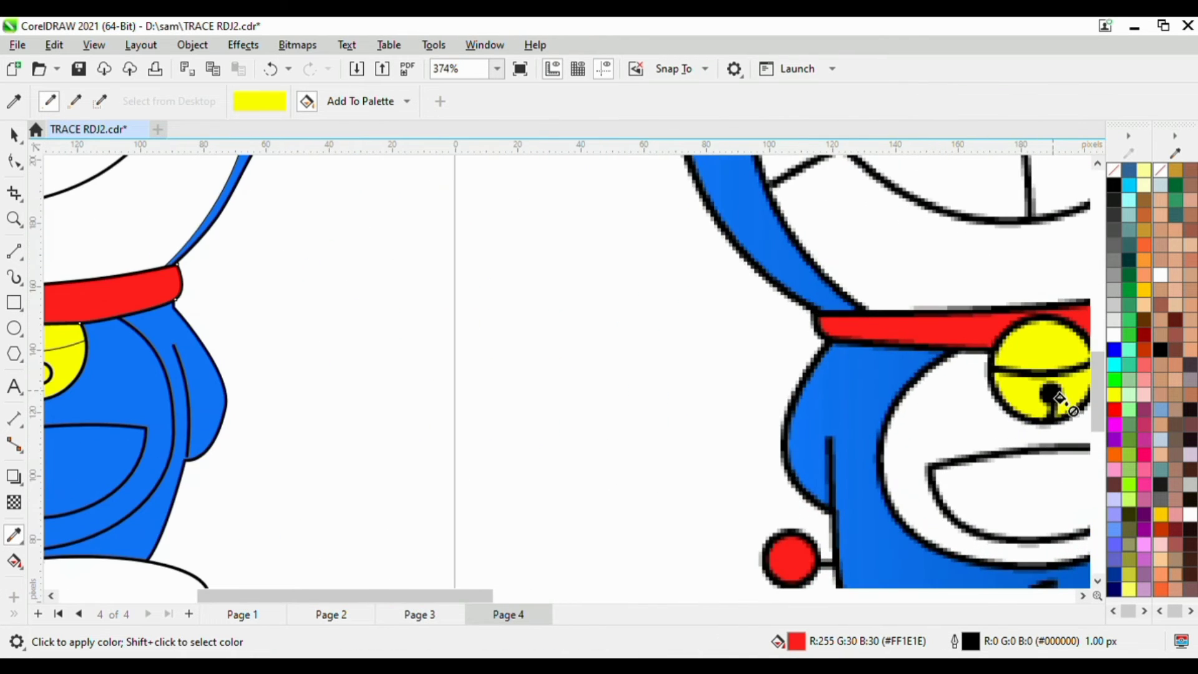
{"action": "left_click", "coordinate": [1051, 395], "text": "shift"}
{"action": "scroll", "coordinate": [269, 425], "scroll_direction": "down", "scroll_amount": 1}
{"action": "scroll", "coordinate": [268, 424], "scroll_direction": "down", "scroll_amount": 1}
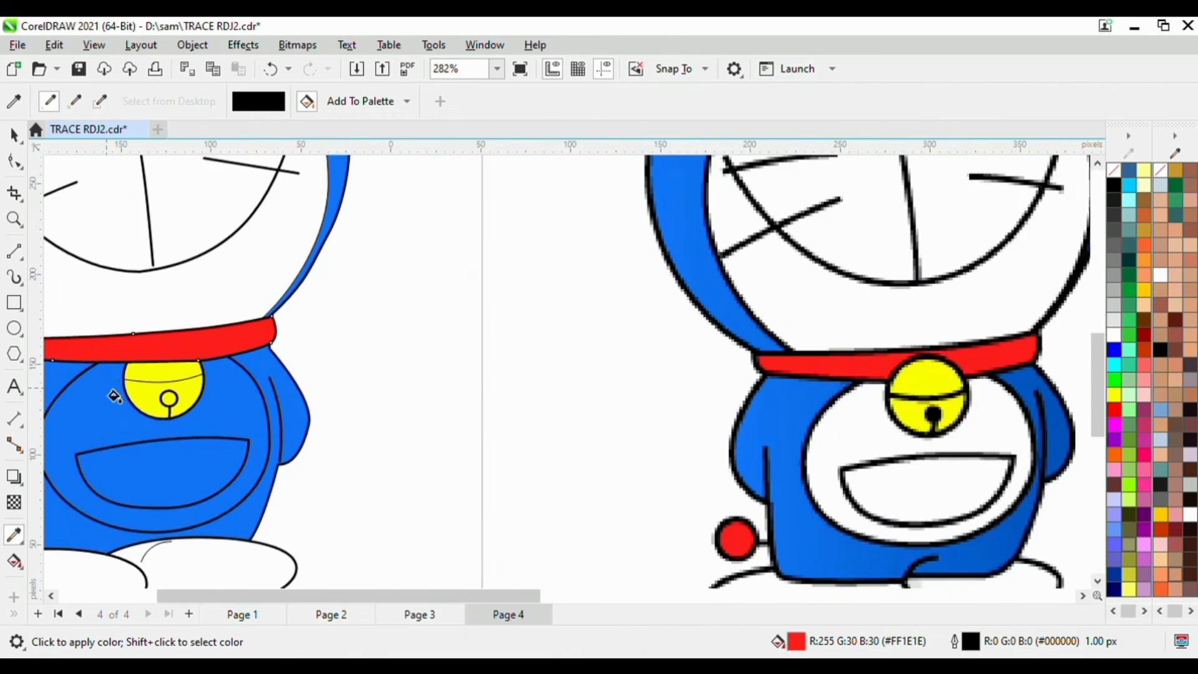
{"action": "scroll", "coordinate": [187, 402], "scroll_direction": "up", "scroll_amount": 2}
{"action": "left_click", "coordinate": [178, 405]}
{"action": "scroll", "coordinate": [194, 403], "scroll_direction": "down", "scroll_amount": 1}
{"action": "scroll", "coordinate": [195, 403], "scroll_direction": "down", "scroll_amount": 3}
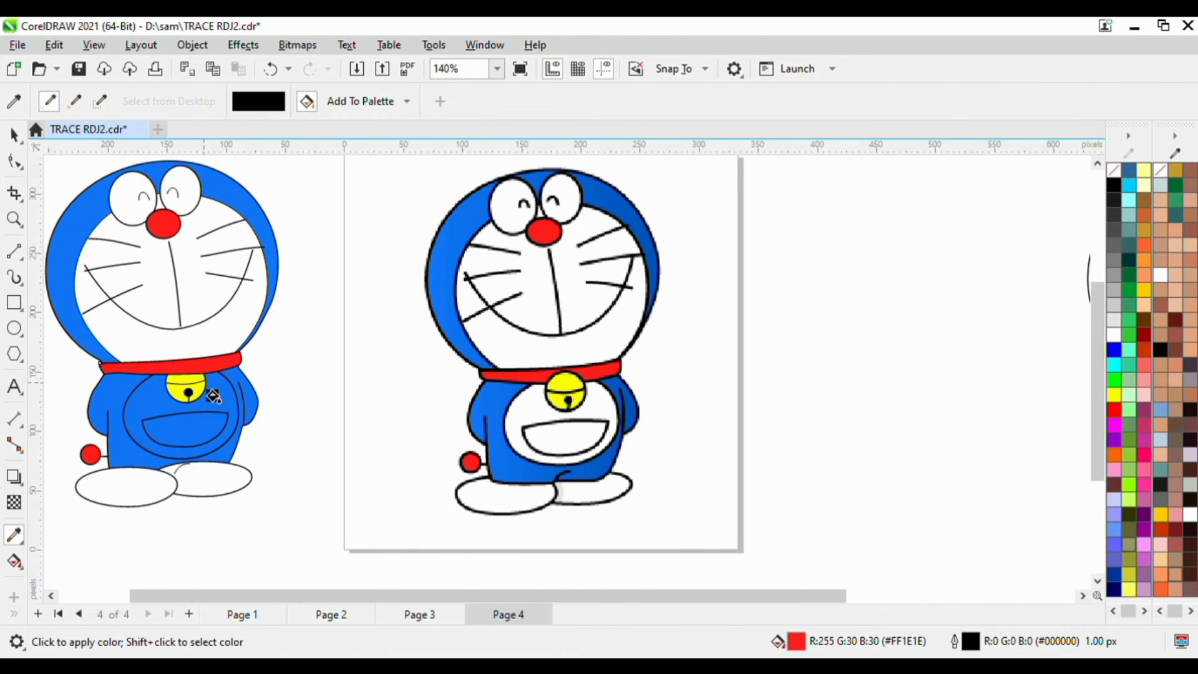
Sample white from the bitmap and fill the duplicate's belly oval with it
{"action": "scroll", "coordinate": [744, 485], "scroll_direction": "up", "scroll_amount": 1}
{"action": "key", "text": "space"}
{"action": "key", "text": "space"}
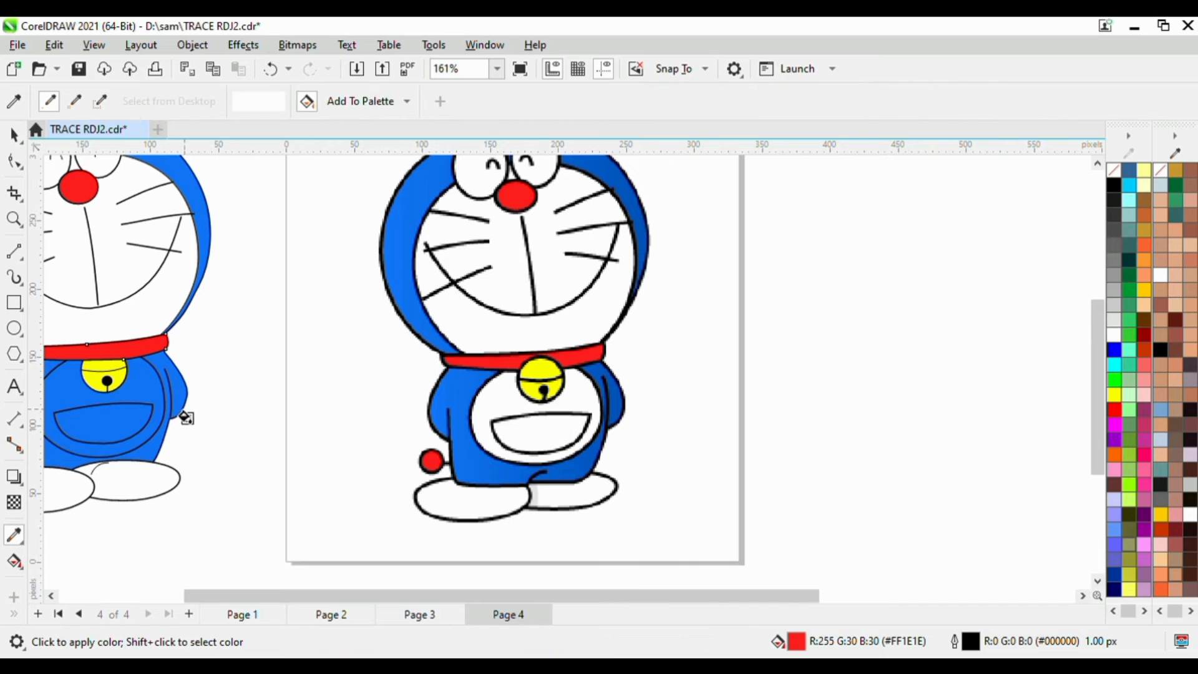
{"action": "left_click", "coordinate": [85, 397]}
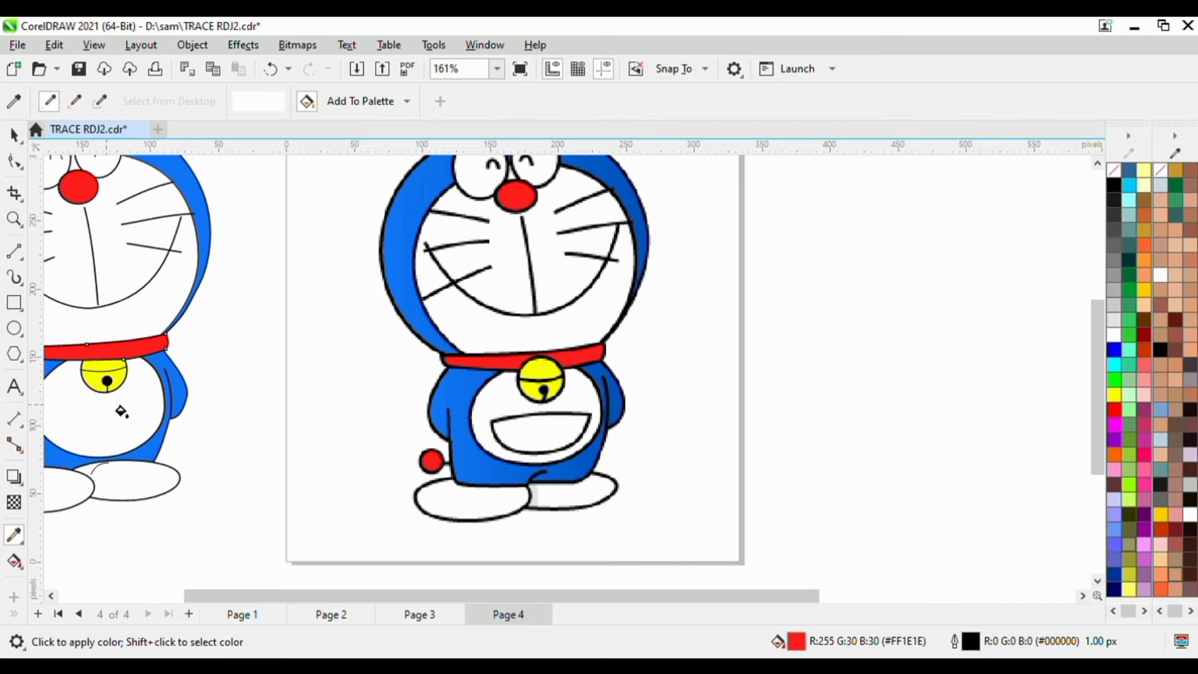
Reorder the duplicate's white belly oval so that it sits behind the bell and the smile-shaped pocket but above the blue body
{"action": "scroll", "coordinate": [122, 412], "scroll_direction": "down", "scroll_amount": 2}
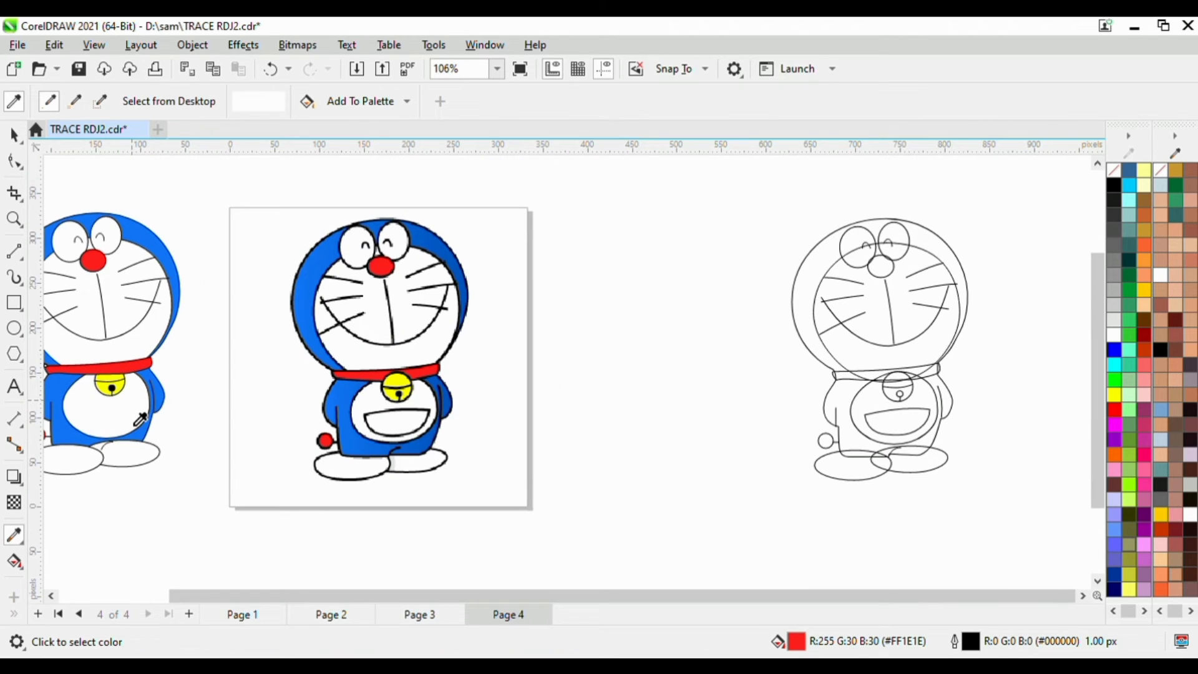
{"action": "left_click", "coordinate": [138, 409]}
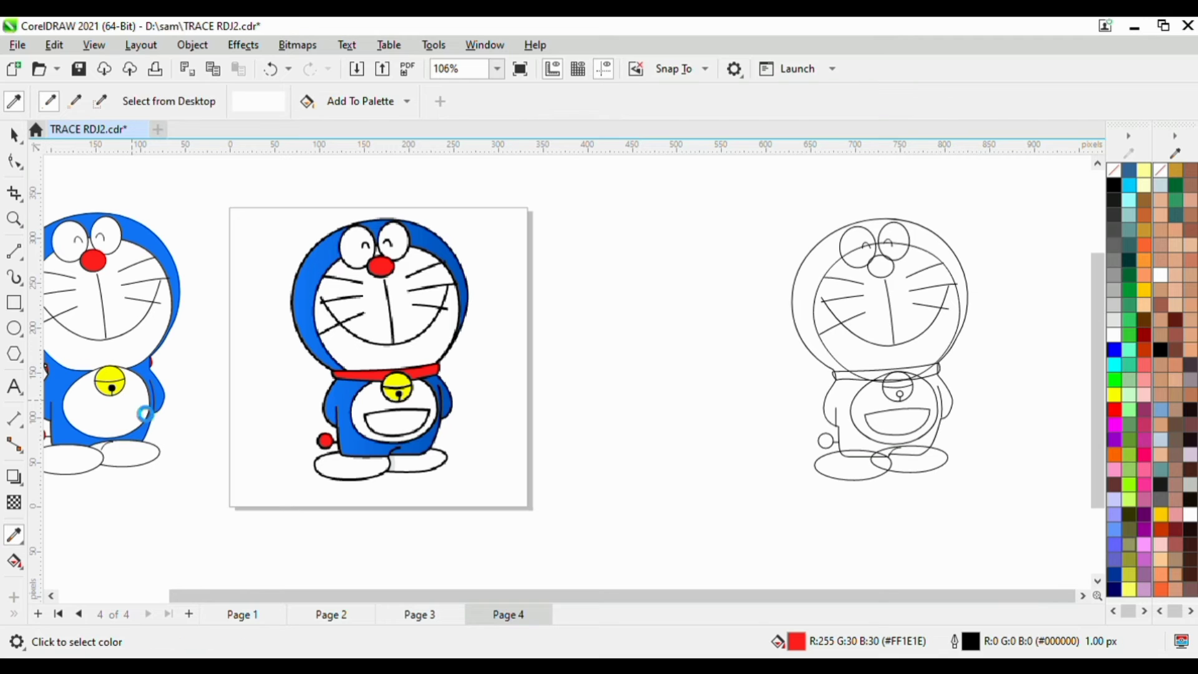
{"action": "key", "text": "ctrl+z"}
{"action": "key", "text": "space"}
{"action": "left_click", "coordinate": [120, 442]}
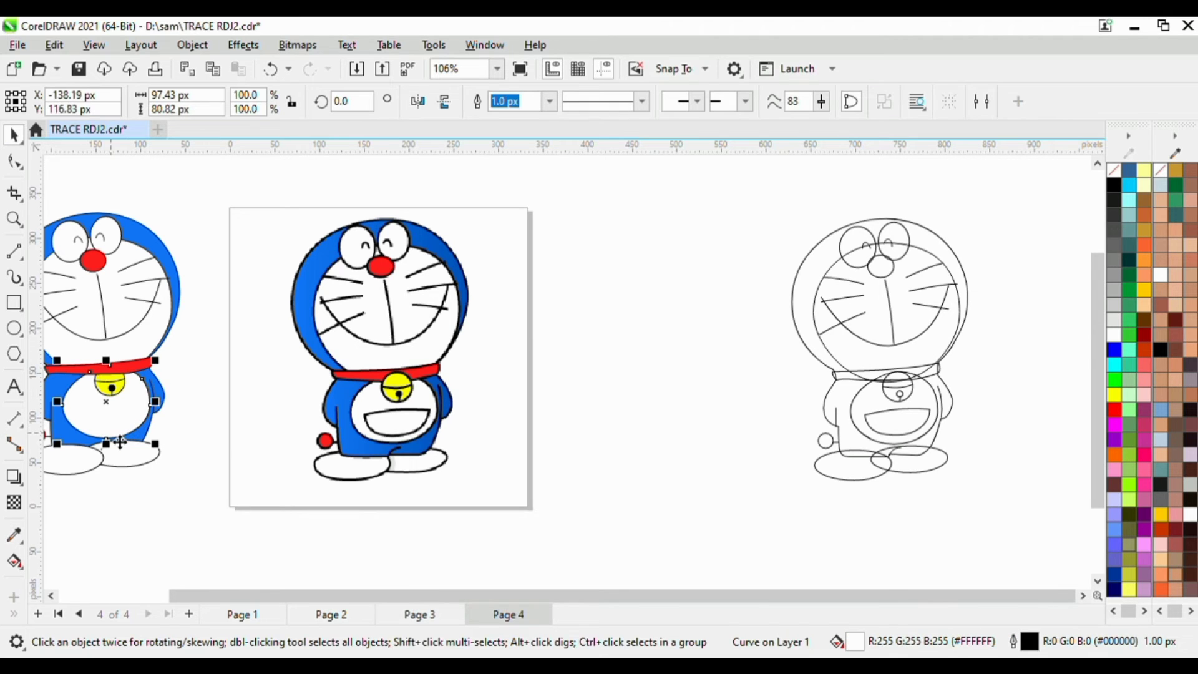
{"action": "key", "text": "ctrl+Page_Down"}
{"action": "key", "text": "ctrl+Page_Up"}
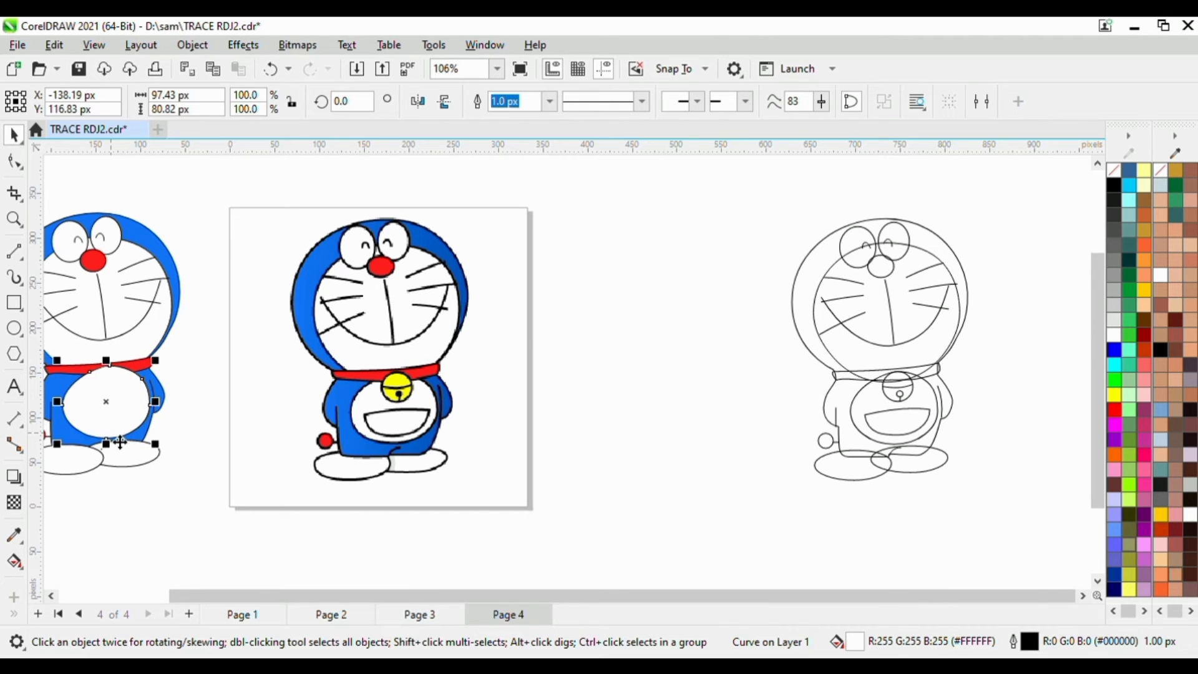
{"action": "key", "text": "ctrl+Page_Down"}
{"action": "key", "text": "ctrl+Page_Up"}
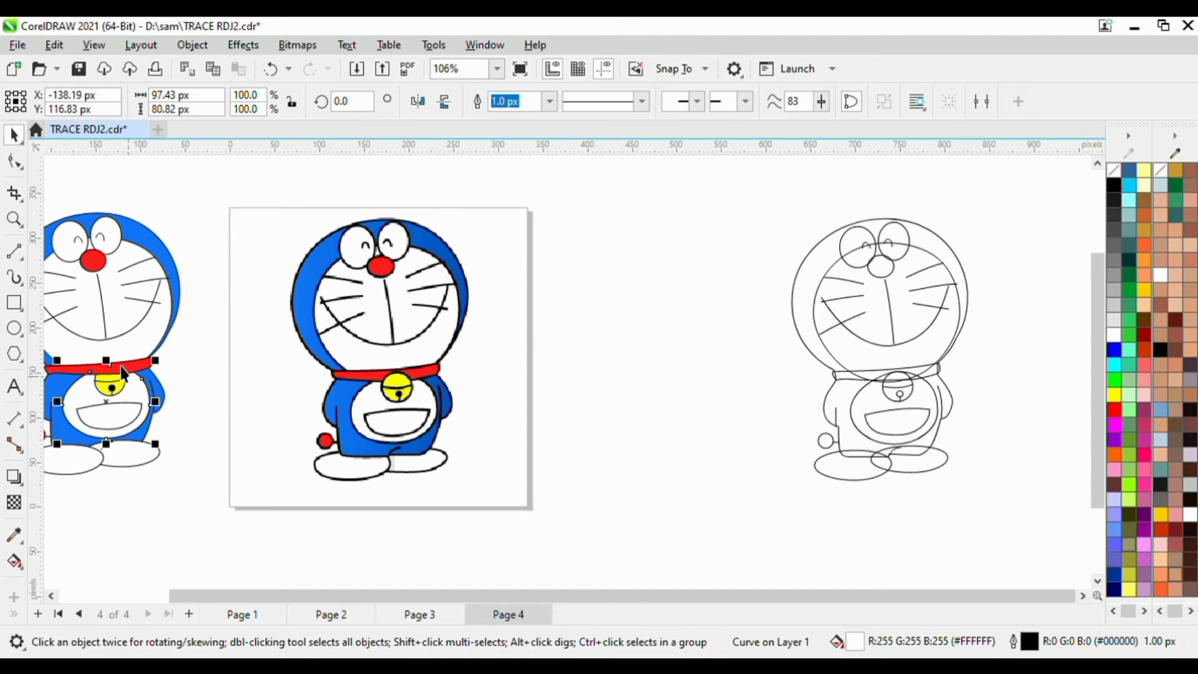
{"action": "scroll", "coordinate": [123, 373], "scroll_direction": "down", "scroll_amount": 2}
{"action": "scroll", "coordinate": [114, 398], "scroll_direction": "up", "scroll_amount": 2}
{"action": "left_click", "coordinate": [181, 426]}
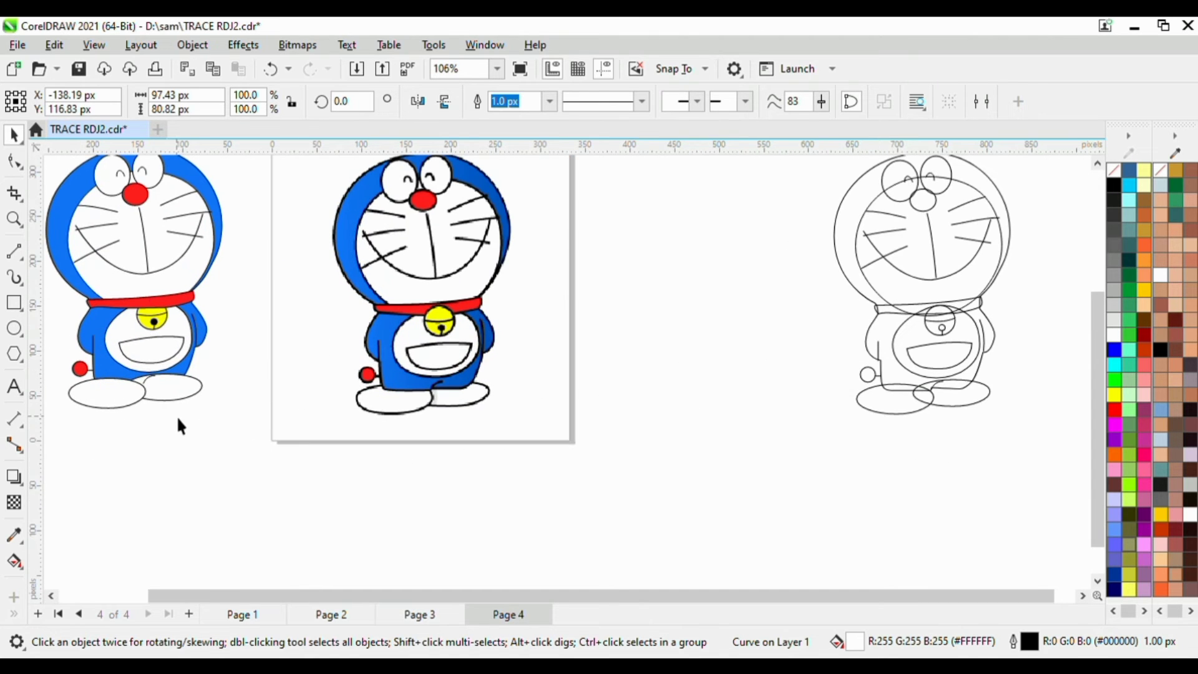
Send both of the duplicate's white feet to the back, behind the blue body
{"action": "scroll", "coordinate": [176, 415], "scroll_direction": "up", "scroll_amount": 4}
{"action": "scroll", "coordinate": [160, 403], "scroll_direction": "down", "scroll_amount": 2}
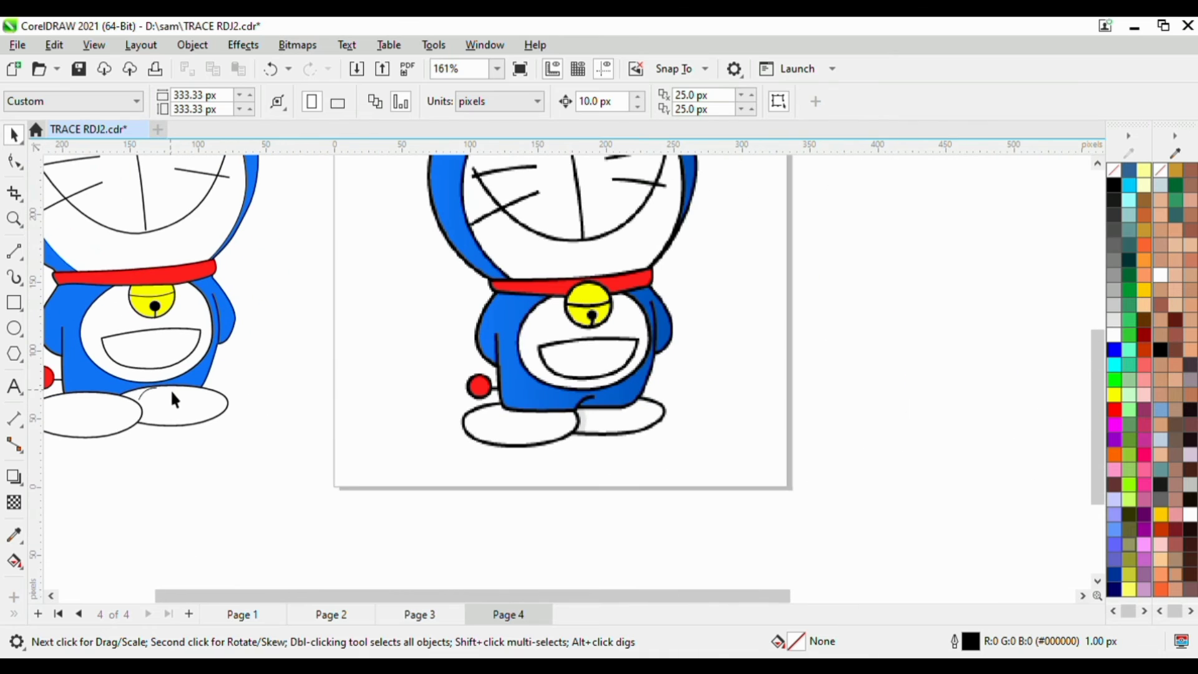
{"action": "scroll", "coordinate": [175, 390], "scroll_direction": "down", "scroll_amount": 2}
{"action": "scroll", "coordinate": [119, 394], "scroll_direction": "up", "scroll_amount": 2}
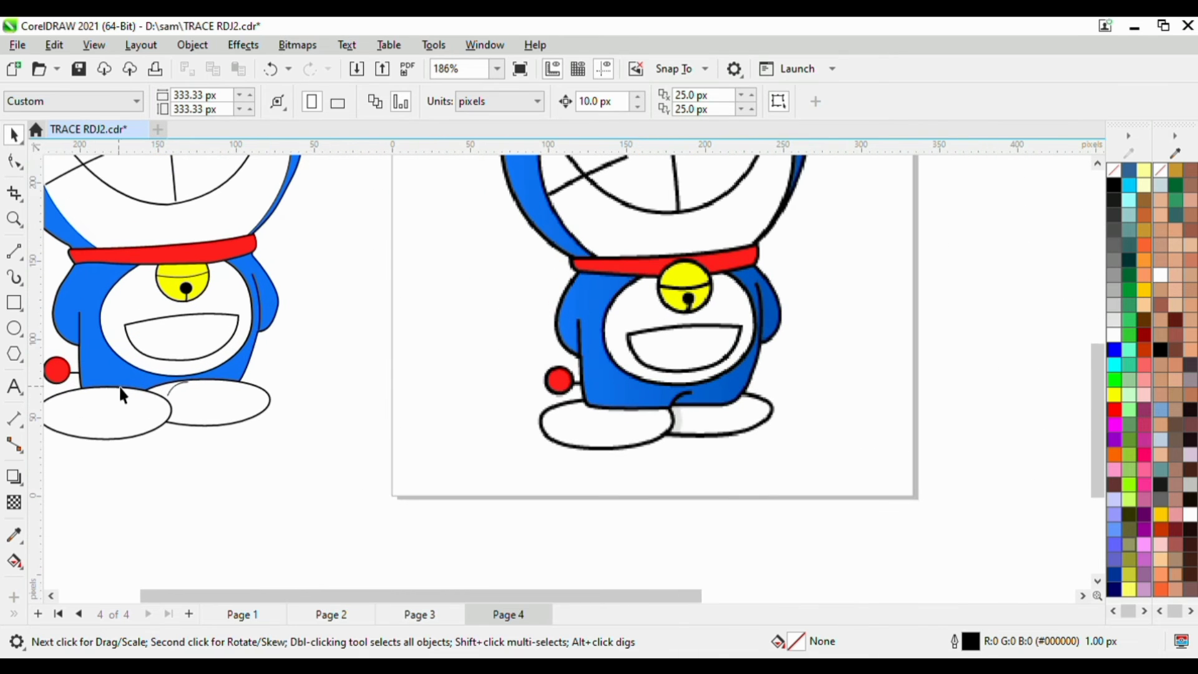
{"action": "left_click", "coordinate": [105, 377]}
{"action": "scroll", "coordinate": [110, 377], "scroll_direction": "down", "scroll_amount": 3}
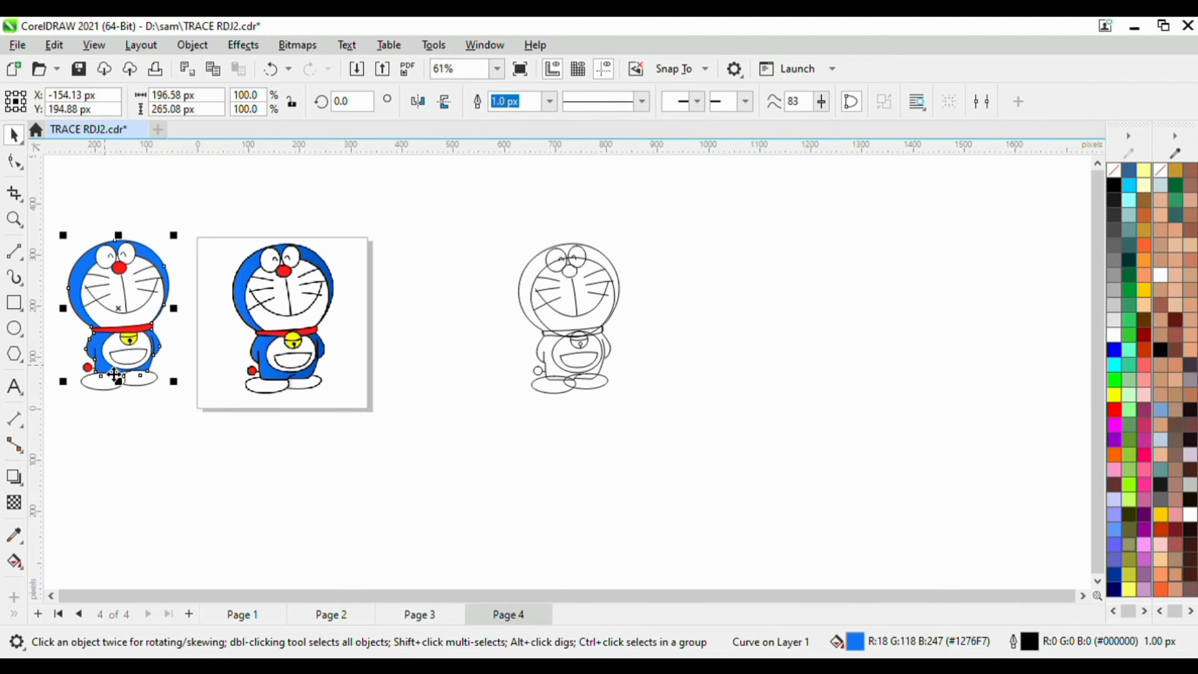
{"action": "scroll", "coordinate": [116, 378], "scroll_direction": "up", "scroll_amount": 2}
{"action": "left_click", "coordinate": [130, 392]}
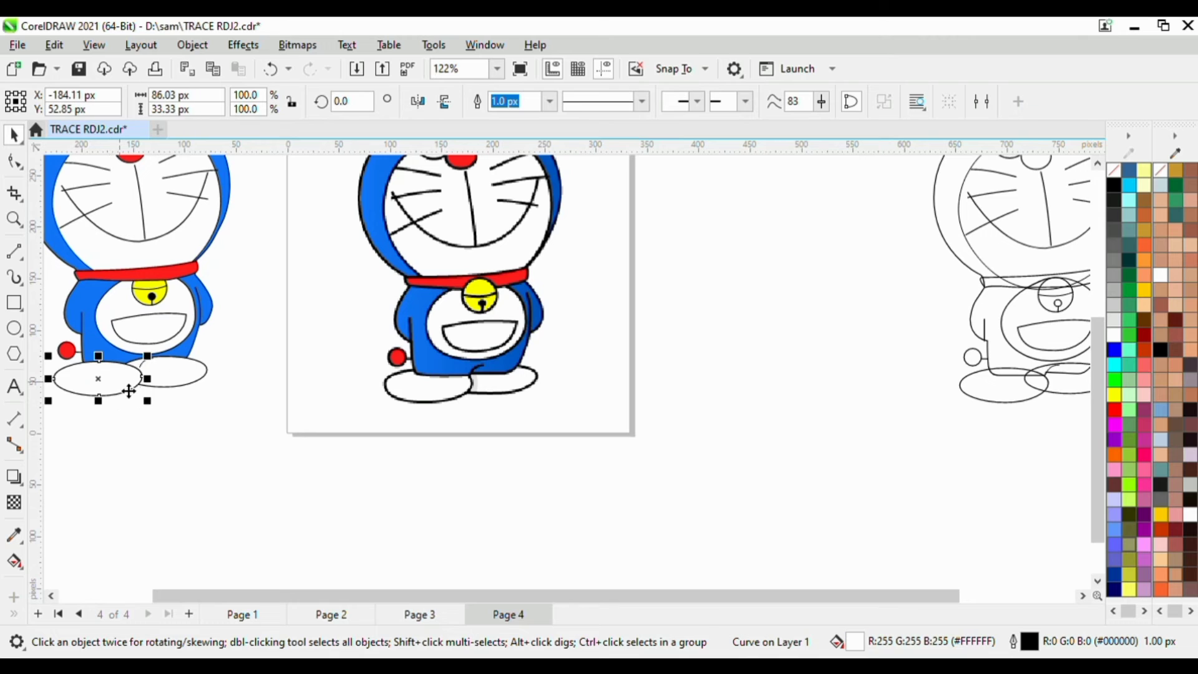
{"action": "left_click", "coordinate": [192, 382], "text": "shift"}
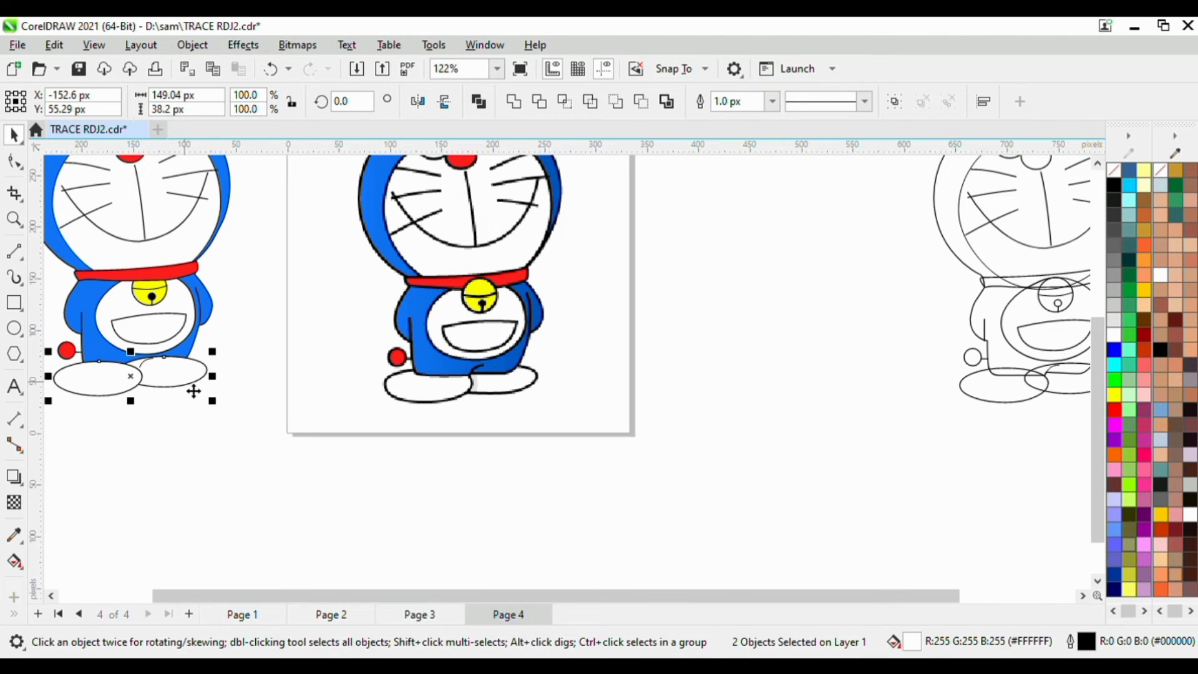
{"action": "key", "text": "shift+Page_Down"}
{"action": "left_click", "coordinate": [203, 402]}
{"action": "scroll", "coordinate": [174, 375], "scroll_direction": "down", "scroll_amount": 1}
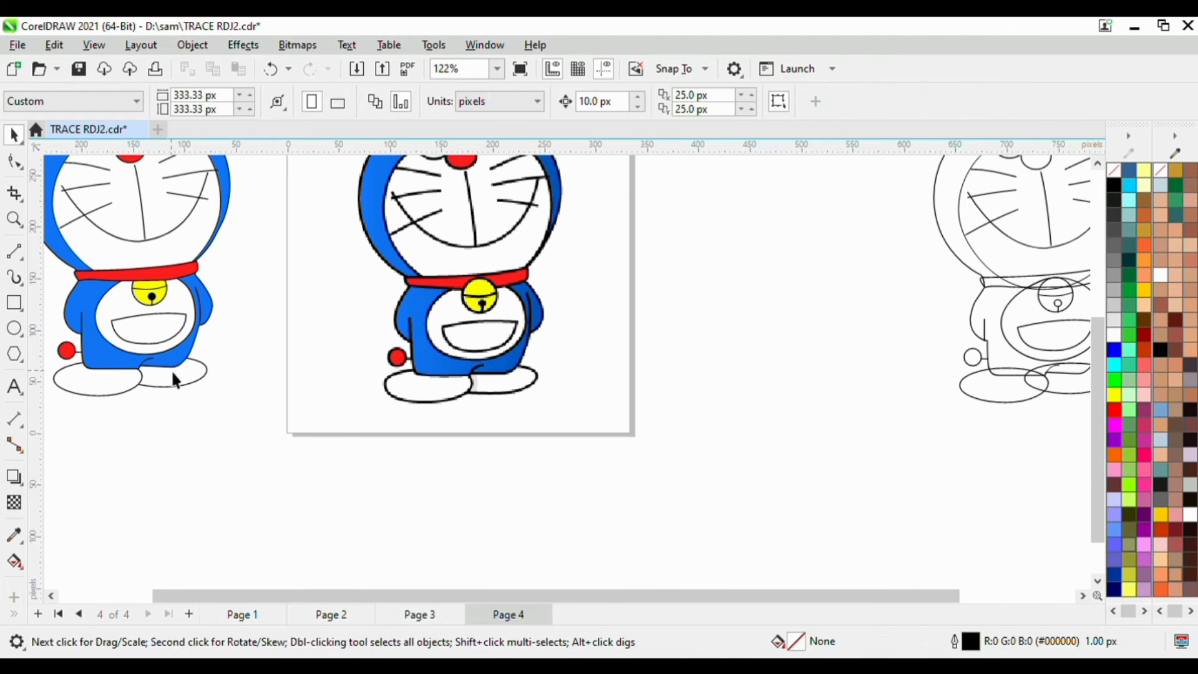
{"action": "scroll", "coordinate": [166, 339], "scroll_direction": "up", "scroll_amount": 1}
{"action": "scroll", "coordinate": [187, 349], "scroll_direction": "down", "scroll_amount": 2}
{"action": "scroll", "coordinate": [197, 345], "scroll_direction": "down", "scroll_amount": 1}
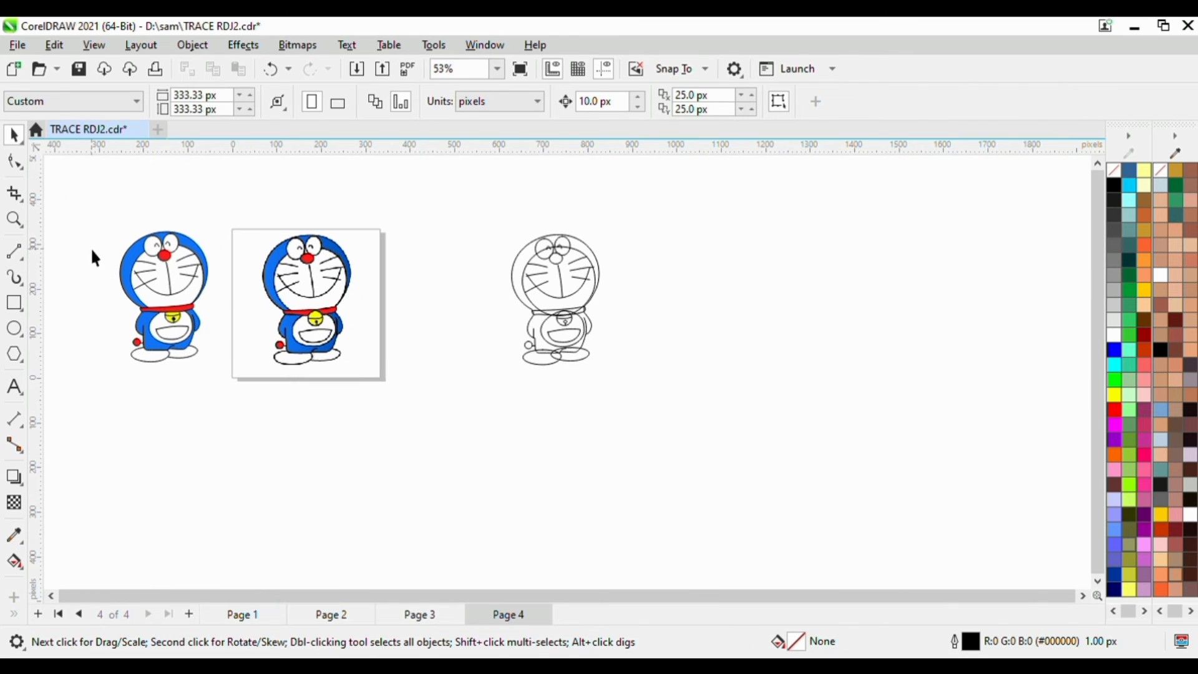
{"action": "left_click_drag", "start_coordinate": [66, 200], "coordinate": [219, 420]}
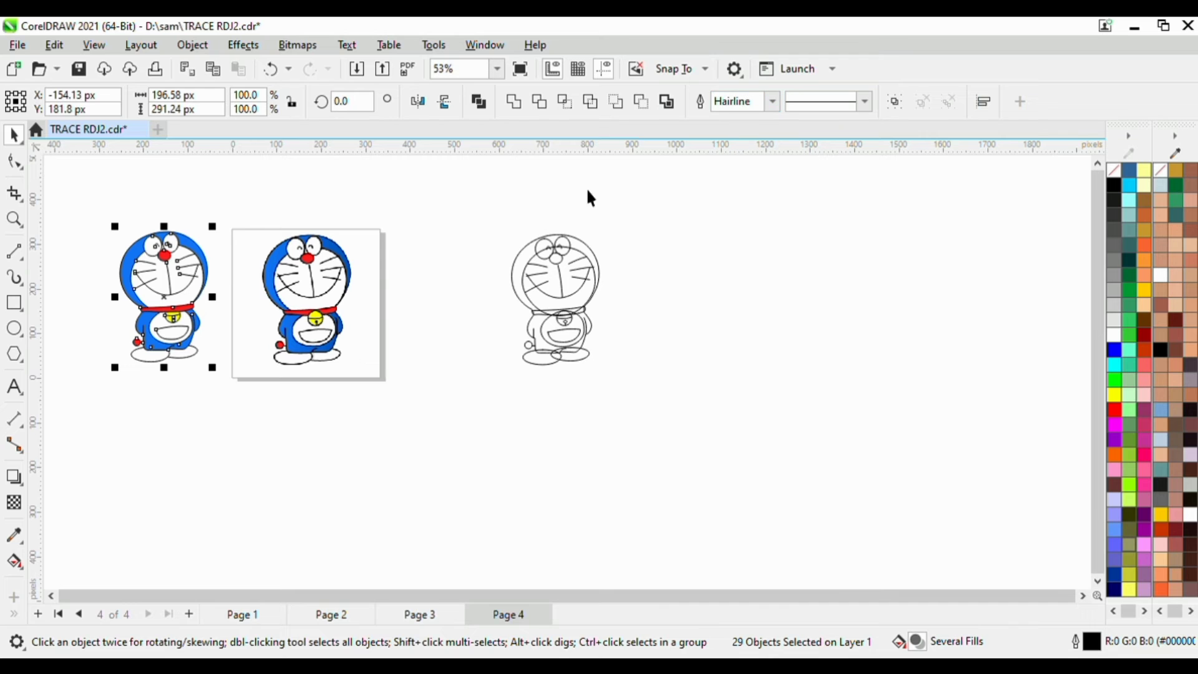
{"action": "left_click", "coordinate": [181, 363]}
Shorten the duplicate's middle right whisker by moving its outer end node back to the edge of the white face
{"action": "scroll", "coordinate": [182, 268], "scroll_direction": "up", "scroll_amount": 6}
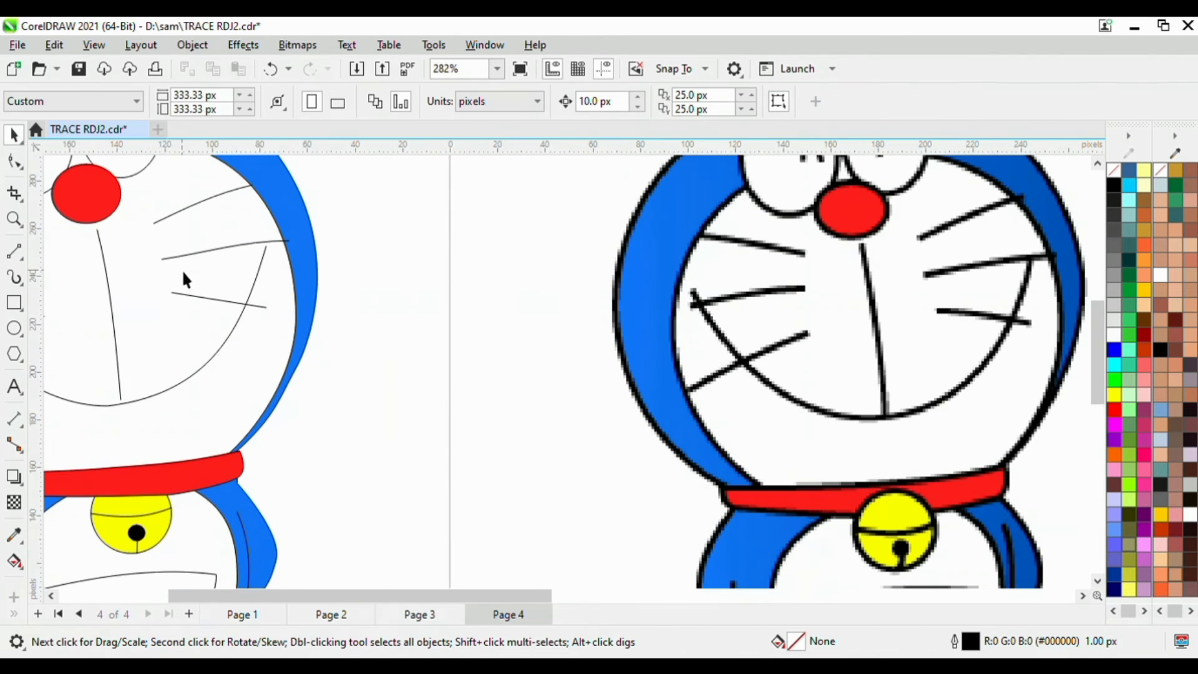
{"action": "scroll", "coordinate": [266, 227], "scroll_direction": "down", "scroll_amount": 2}
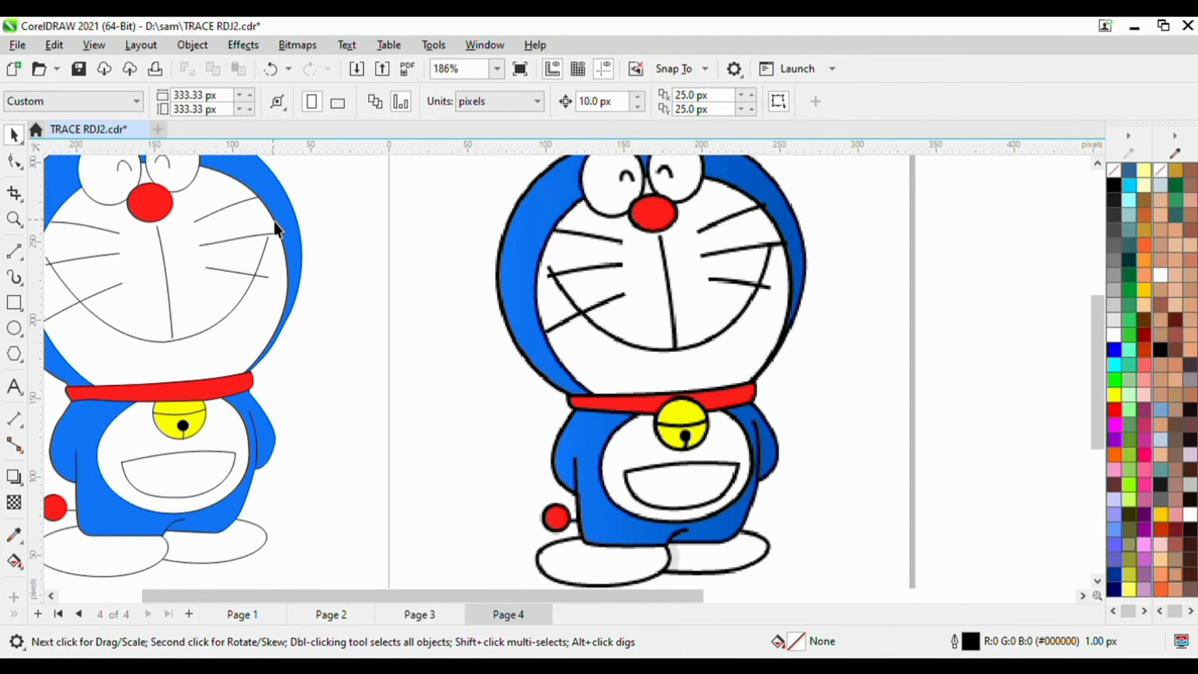
{"action": "scroll", "coordinate": [281, 222], "scroll_direction": "up", "scroll_amount": 8}
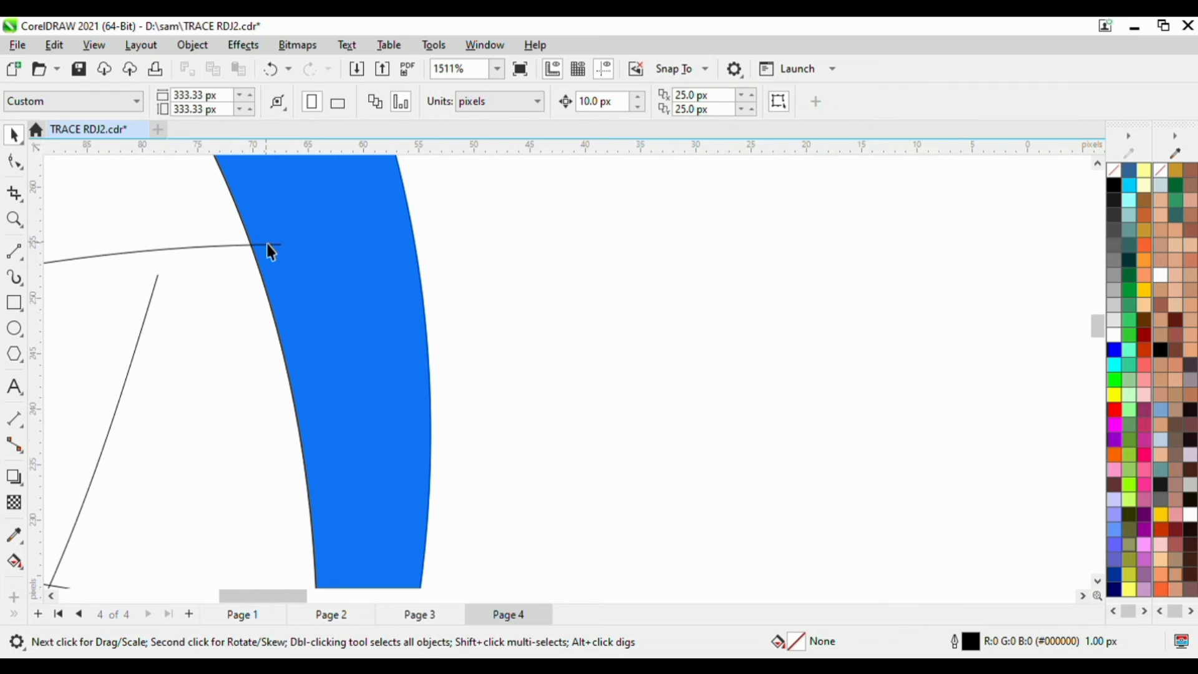
{"action": "left_click", "coordinate": [254, 252]}
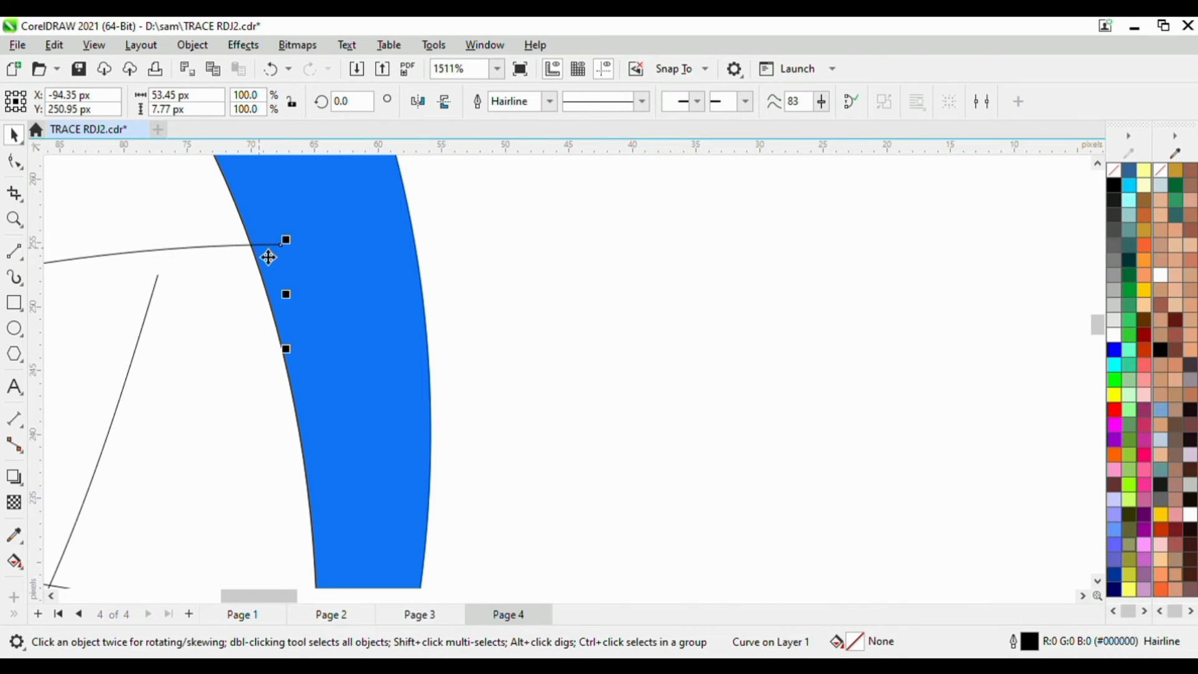
{"action": "key", "text": "F10"}
{"action": "scroll", "coordinate": [291, 260], "scroll_direction": "up", "scroll_amount": 2}
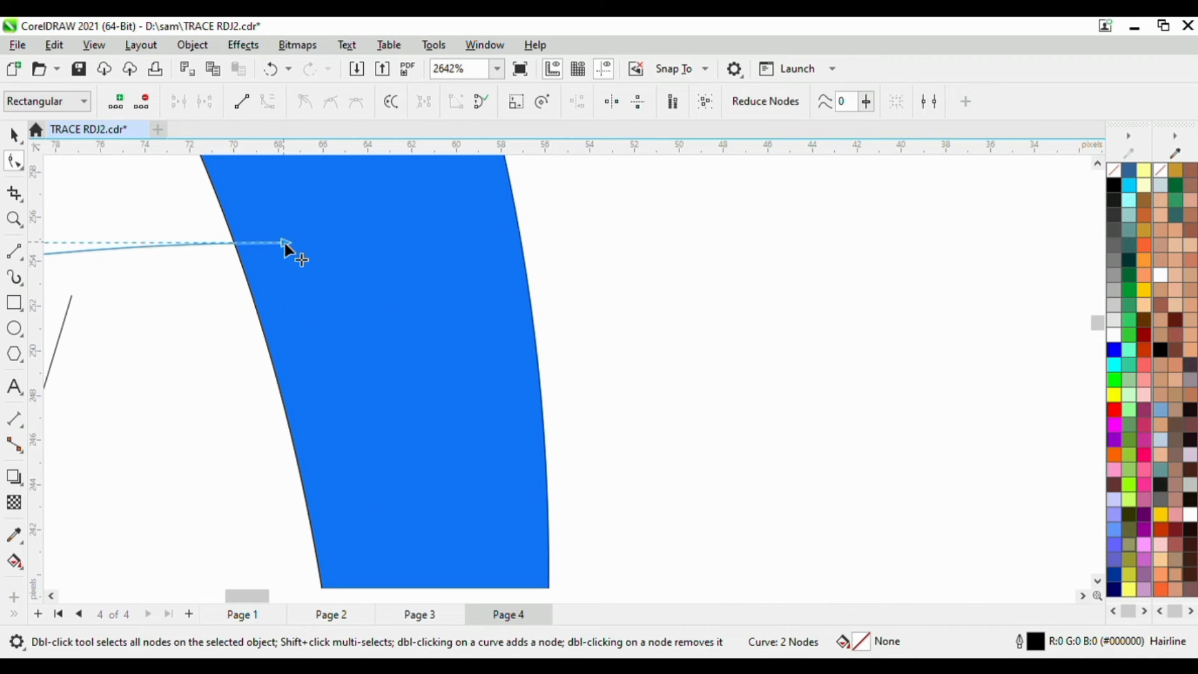
{"action": "left_click_drag", "start_coordinate": [285, 245], "coordinate": [239, 249]}
{"action": "scroll", "coordinate": [237, 253], "scroll_direction": "down", "scroll_amount": 9}
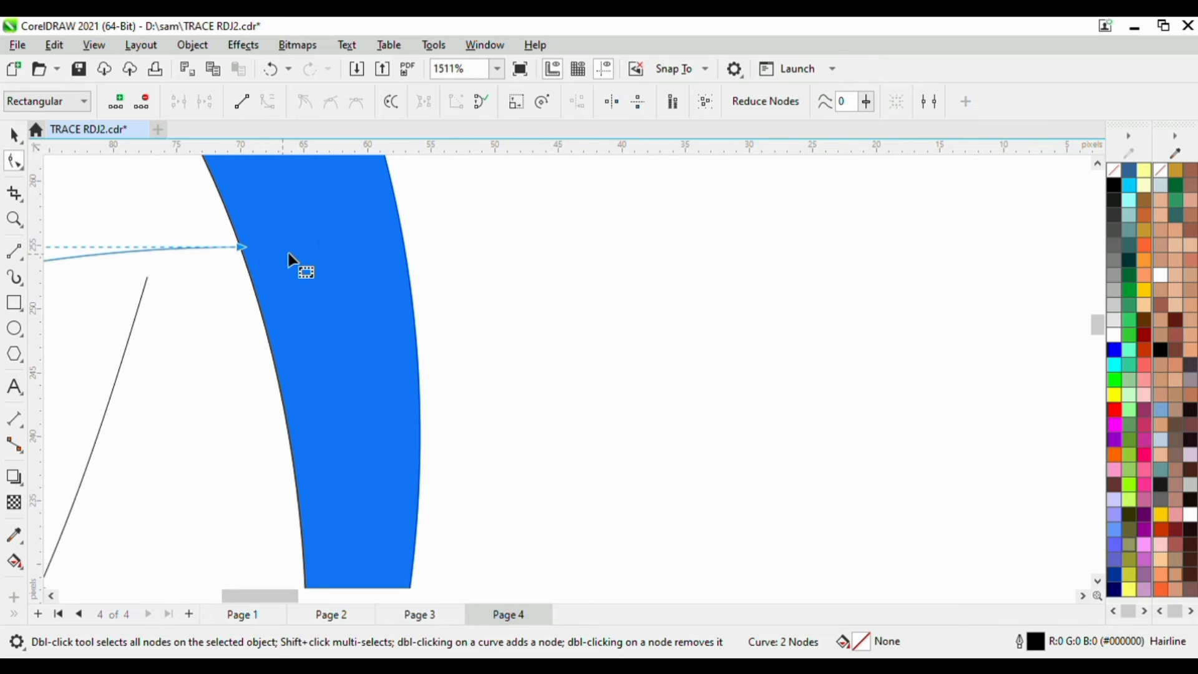
Extend the duplicate's upper left whisker by moving its outer end node to the edge of the white face
{"action": "scroll", "coordinate": [249, 195], "scroll_direction": "up", "scroll_amount": 4}
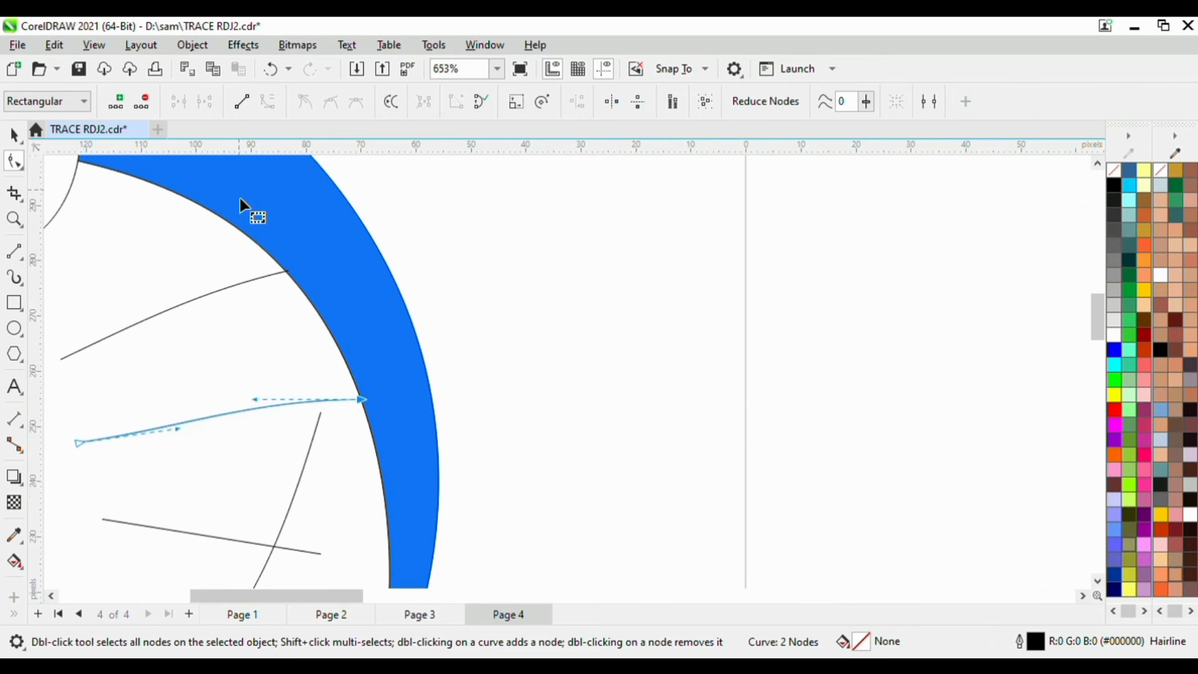
{"action": "scroll", "coordinate": [294, 225], "scroll_direction": "down", "scroll_amount": 5}
{"action": "scroll", "coordinate": [126, 243], "scroll_direction": "up", "scroll_amount": 9}
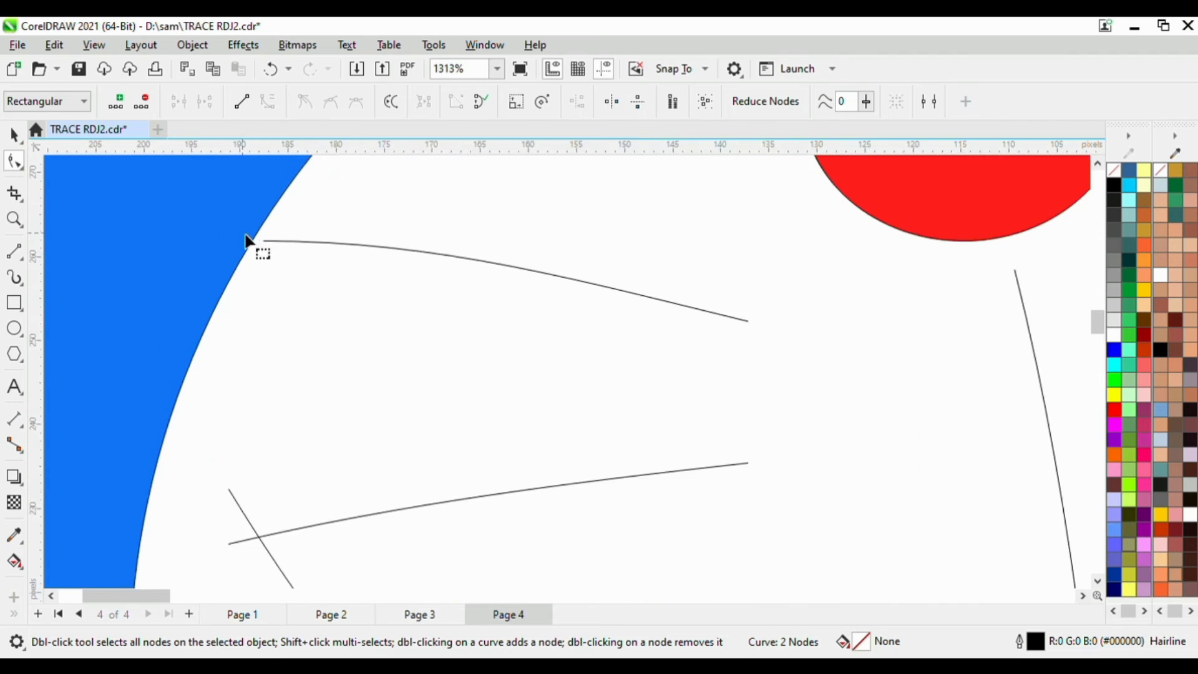
{"action": "left_click", "coordinate": [268, 241]}
{"action": "scroll", "coordinate": [269, 244], "scroll_direction": "up", "scroll_amount": 1}
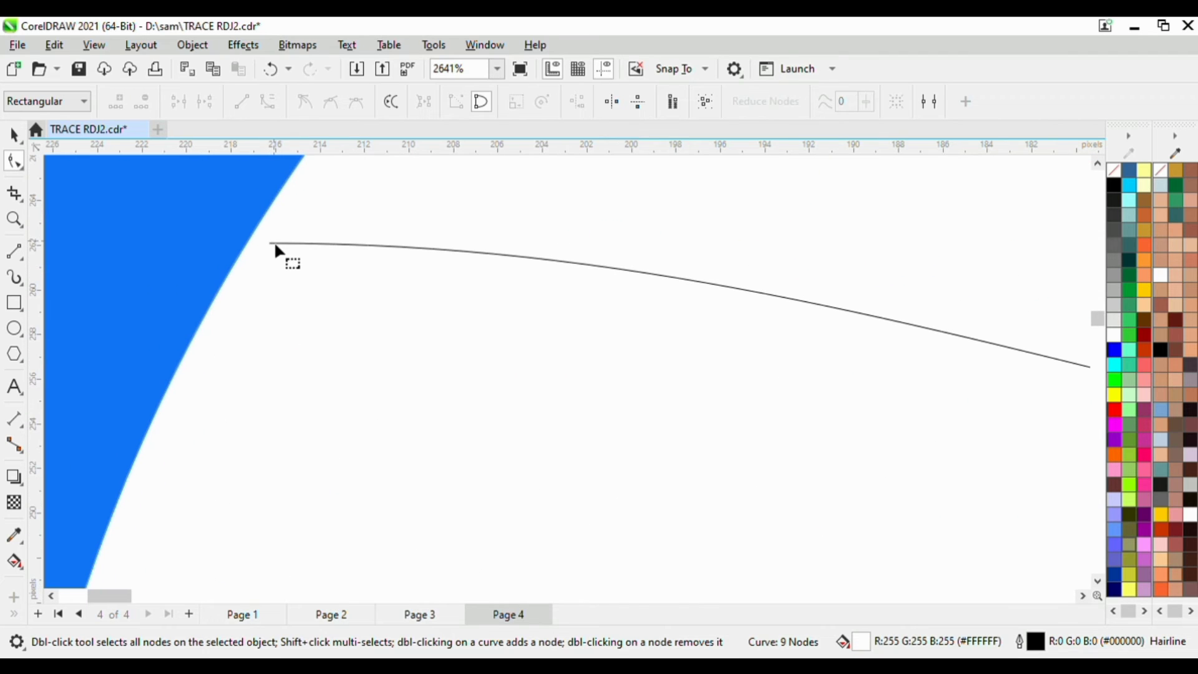
{"action": "left_click", "coordinate": [275, 244]}
{"action": "left_click_drag", "start_coordinate": [275, 244], "coordinate": [249, 242]}
{"action": "scroll", "coordinate": [269, 236], "scroll_direction": "down", "scroll_amount": 7}
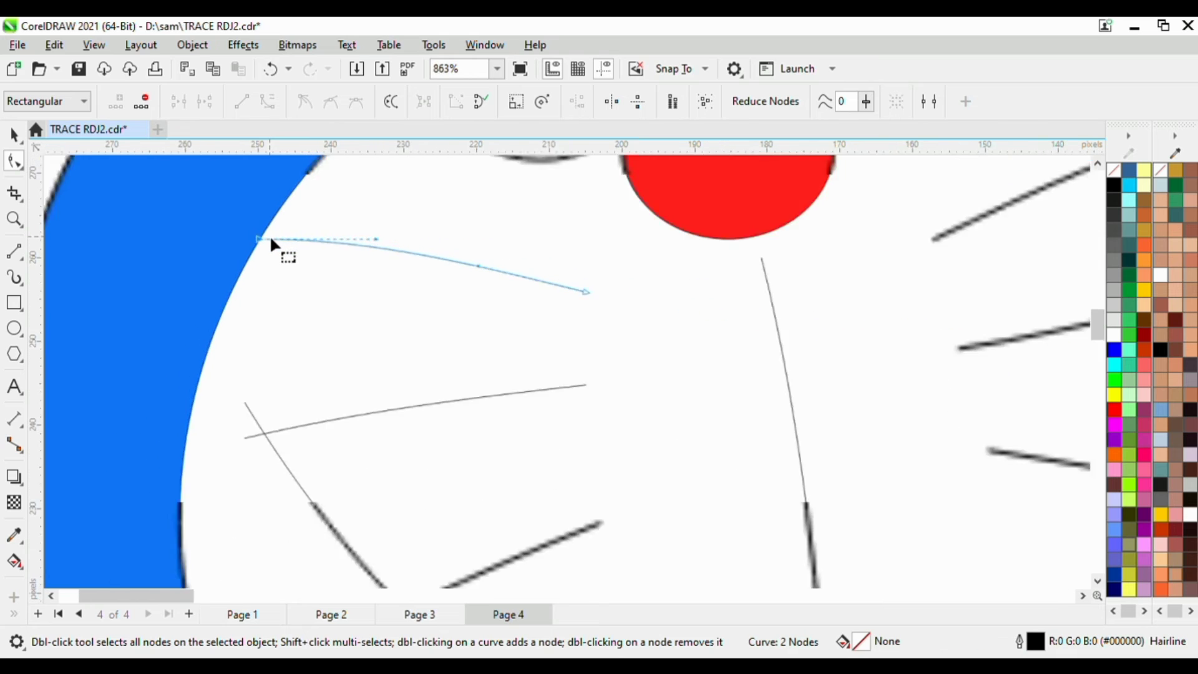
Extend the outer end node of the duplicate's lower left whisker to the edge of the white face
{"action": "scroll", "coordinate": [262, 449], "scroll_direction": "up", "scroll_amount": 4}
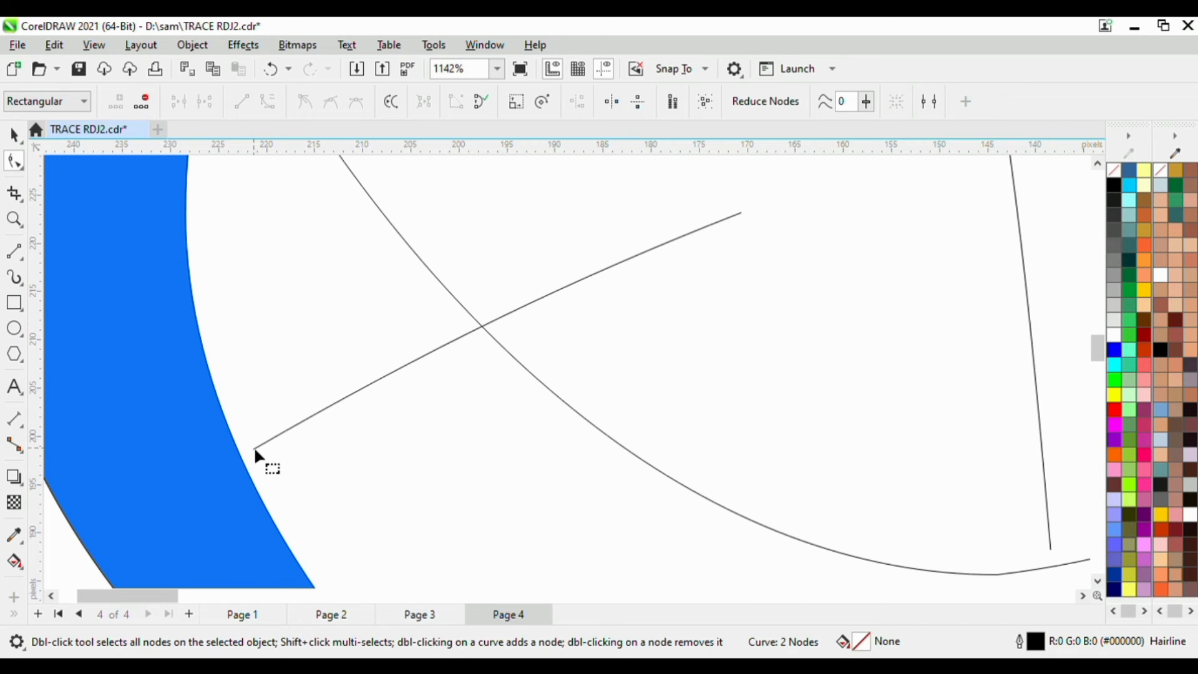
{"action": "left_click", "coordinate": [254, 449]}
{"action": "left_click_drag", "start_coordinate": [254, 449], "coordinate": [246, 460]}
{"action": "scroll", "coordinate": [268, 366], "scroll_direction": "down", "scroll_amount": 4}
{"action": "scroll", "coordinate": [294, 437], "scroll_direction": "up", "scroll_amount": 2}
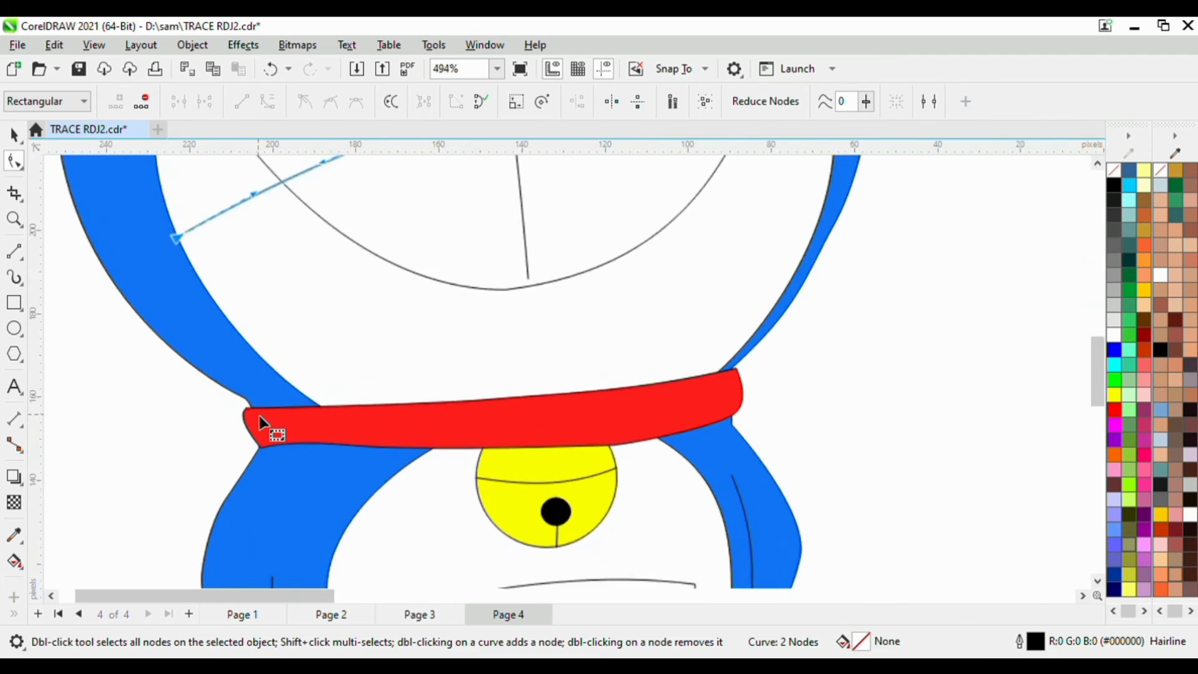
Shorten the duplicate's upper right whisker by moving its outer end node back to the edge of the white face
{"action": "scroll", "coordinate": [260, 416], "scroll_direction": "down", "scroll_amount": 3}
{"action": "scroll", "coordinate": [509, 340], "scroll_direction": "up", "scroll_amount": 2}
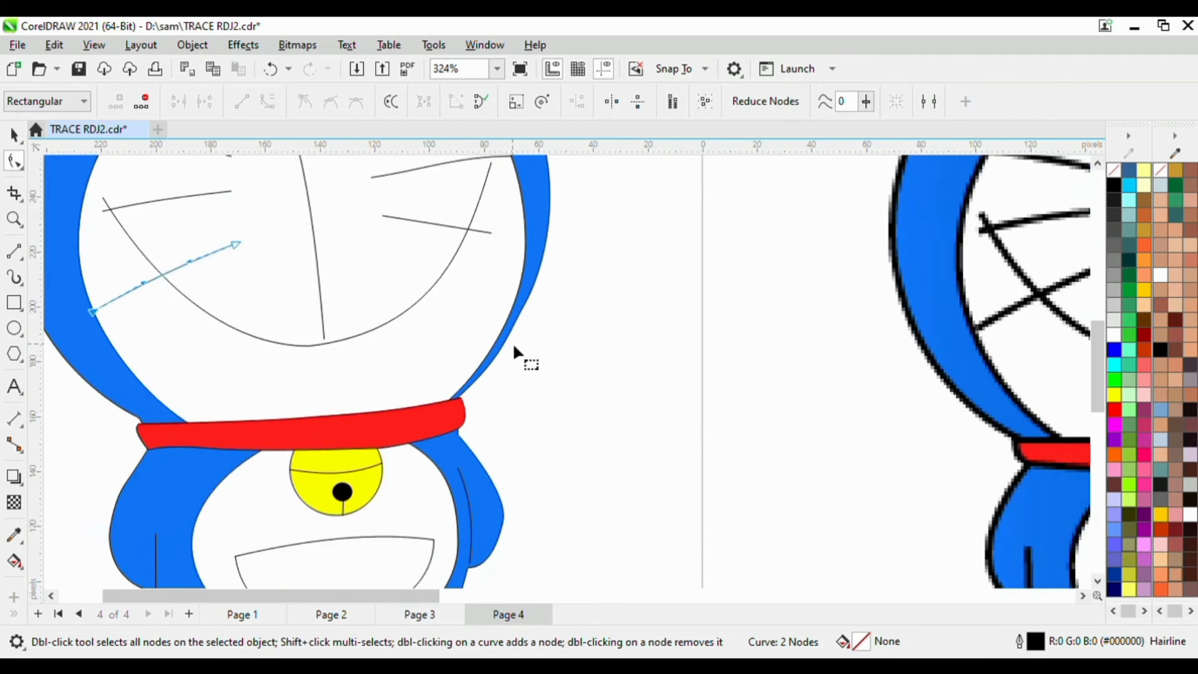
{"action": "scroll", "coordinate": [522, 344], "scroll_direction": "down", "scroll_amount": 2}
{"action": "scroll", "coordinate": [518, 262], "scroll_direction": "up", "scroll_amount": 6}
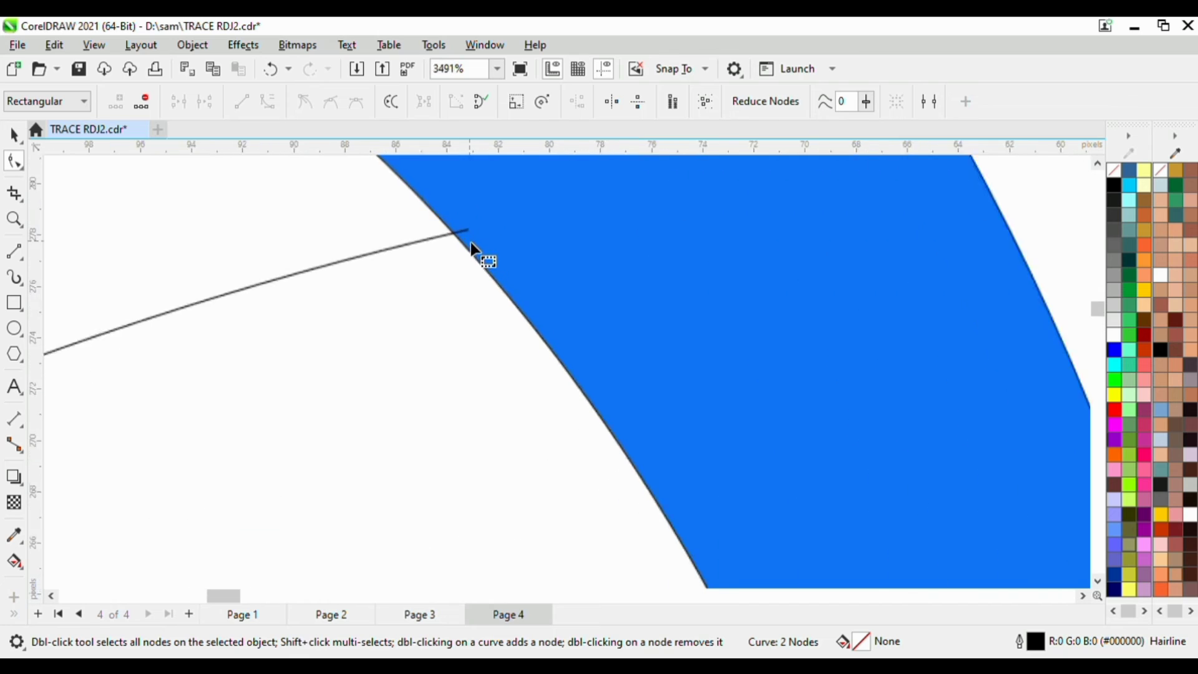
{"action": "scroll", "coordinate": [468, 231], "scroll_direction": "up", "scroll_amount": 2}
{"action": "left_click", "coordinate": [470, 226]}
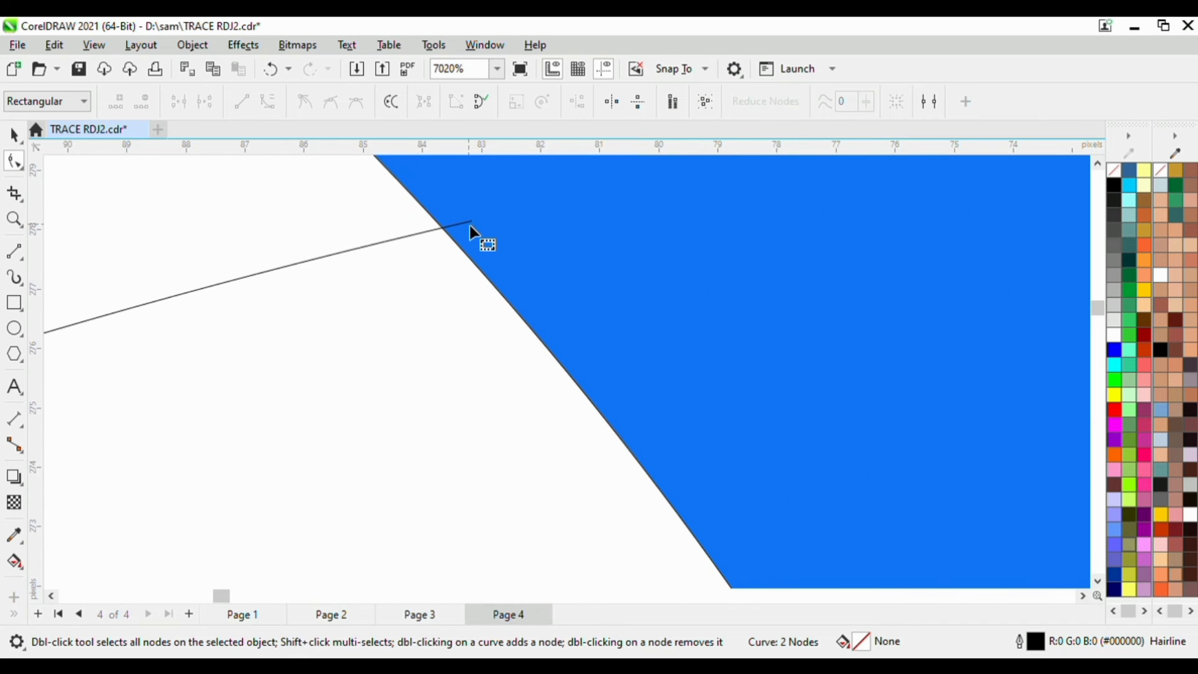
{"action": "left_click_drag", "start_coordinate": [470, 223], "coordinate": [450, 236]}
{"action": "scroll", "coordinate": [493, 245], "scroll_direction": "down", "scroll_amount": 6}
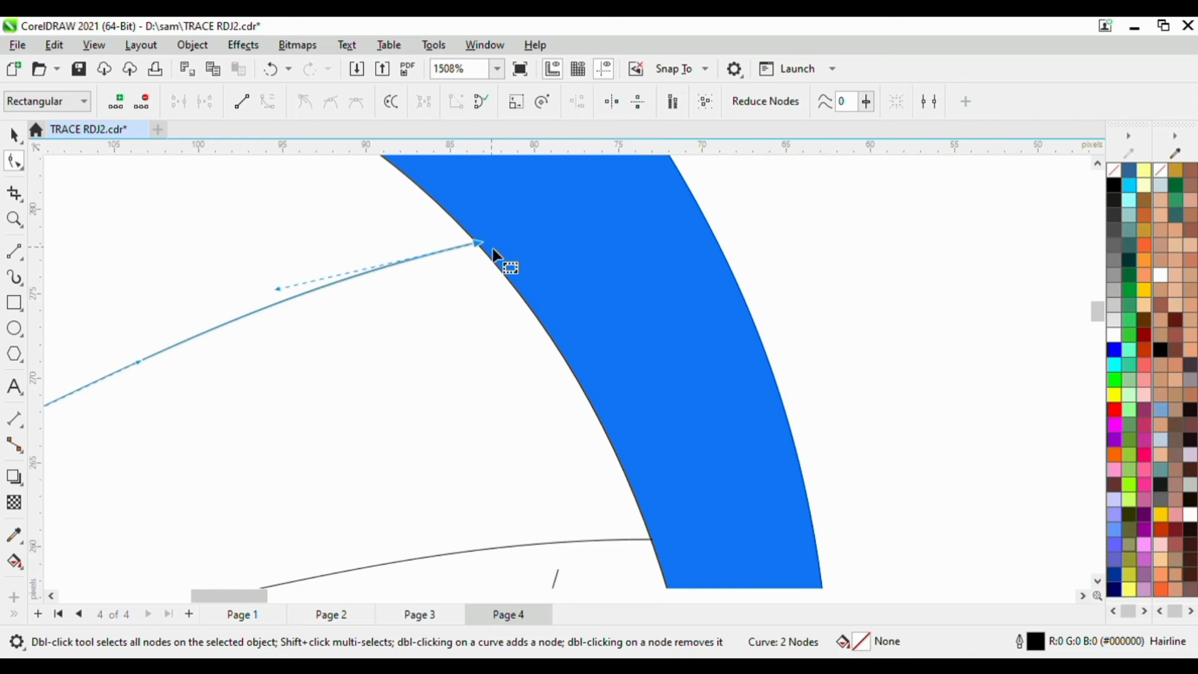
Move the leg crease curve on the duplicate's body up slightly and place its lower end node on the notch corner of the body's lower edge
{"action": "scroll", "coordinate": [487, 265], "scroll_direction": "down", "scroll_amount": 6}
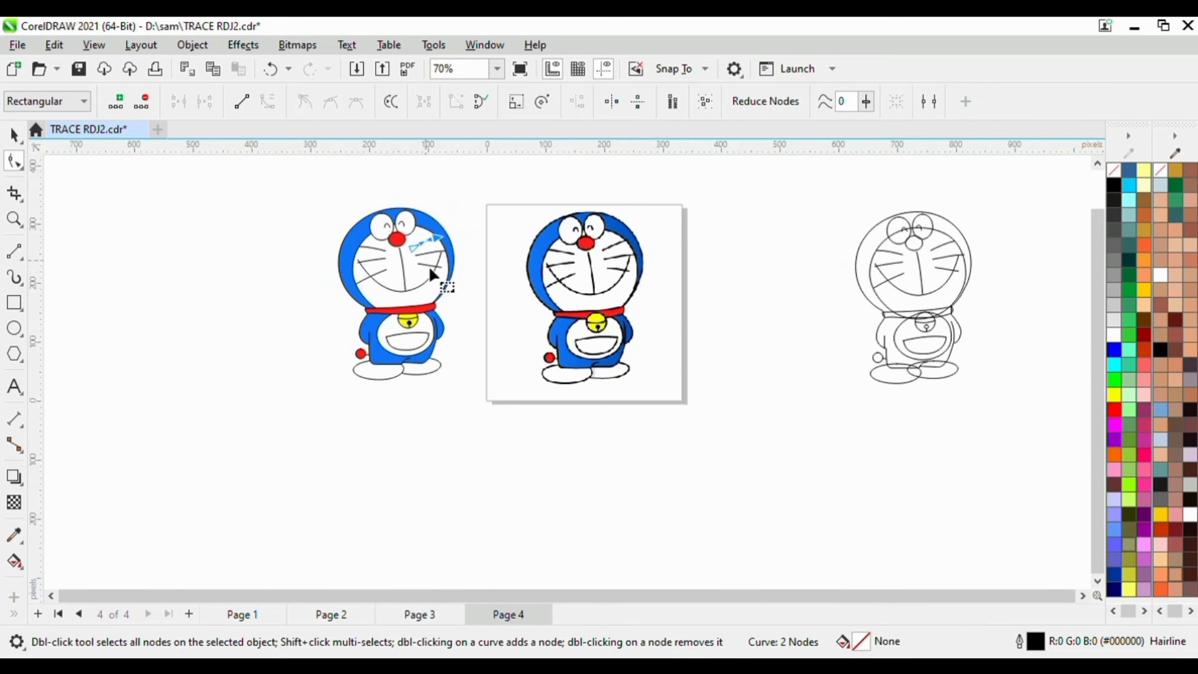
{"action": "scroll", "coordinate": [431, 269], "scroll_direction": "up", "scroll_amount": 2}
{"action": "scroll", "coordinate": [394, 307], "scroll_direction": "up", "scroll_amount": 5}
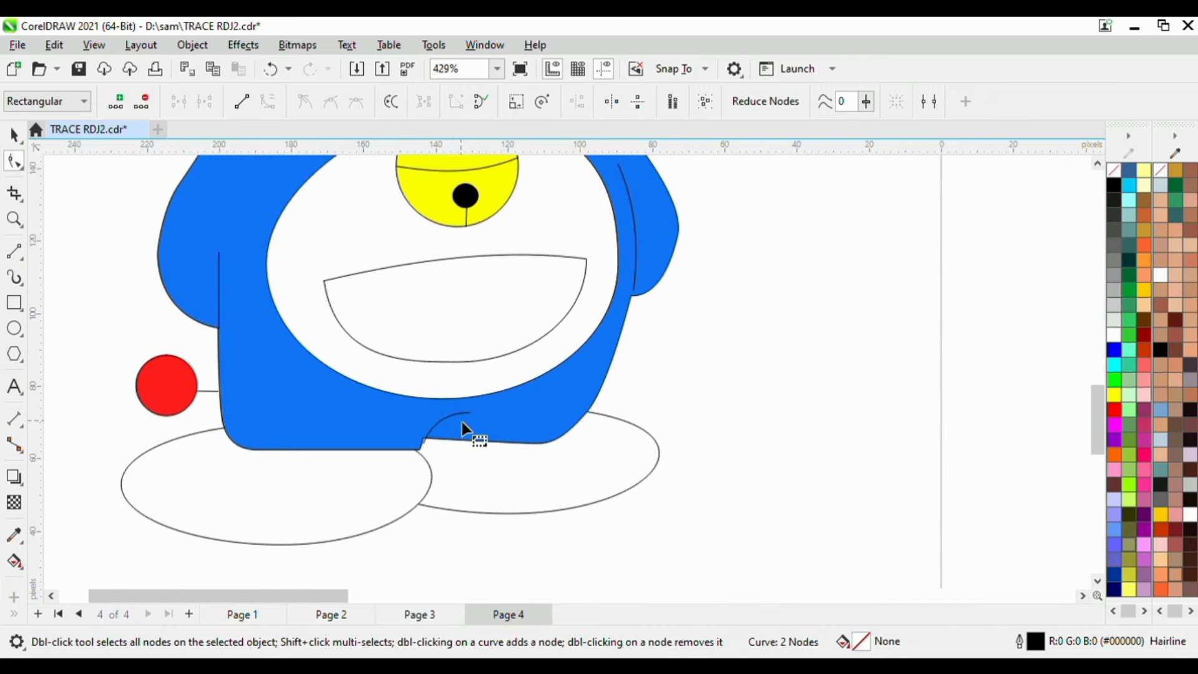
{"action": "scroll", "coordinate": [421, 448], "scroll_direction": "up", "scroll_amount": 4}
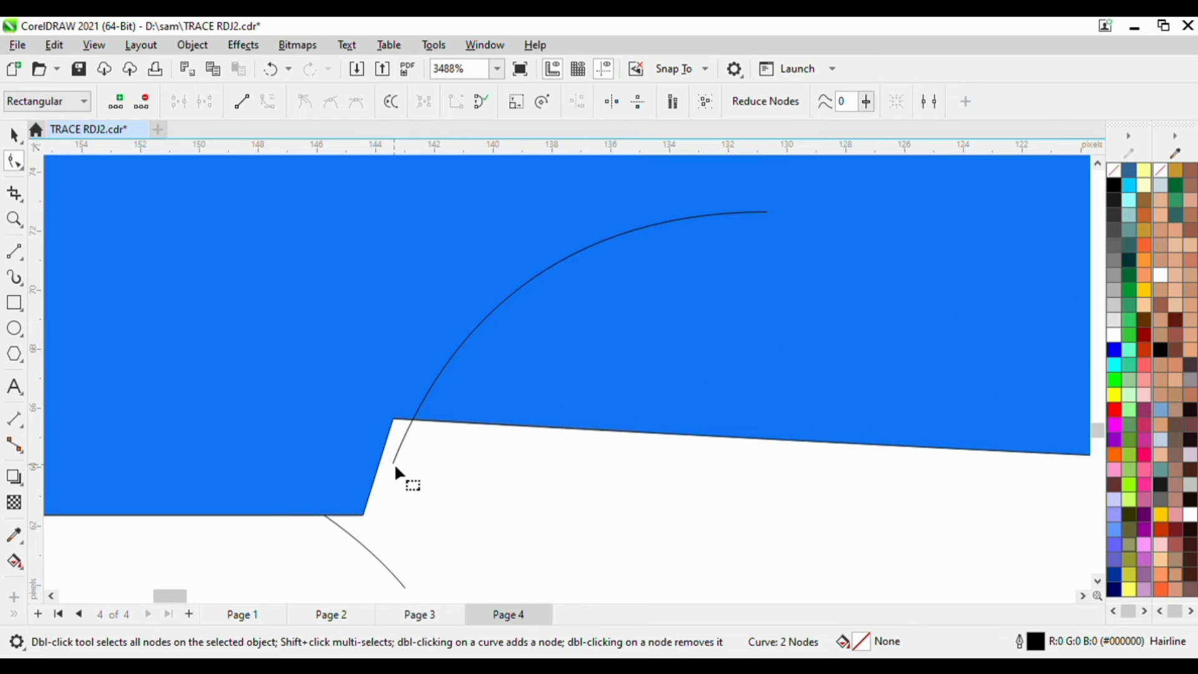
{"action": "left_click", "coordinate": [388, 451]}
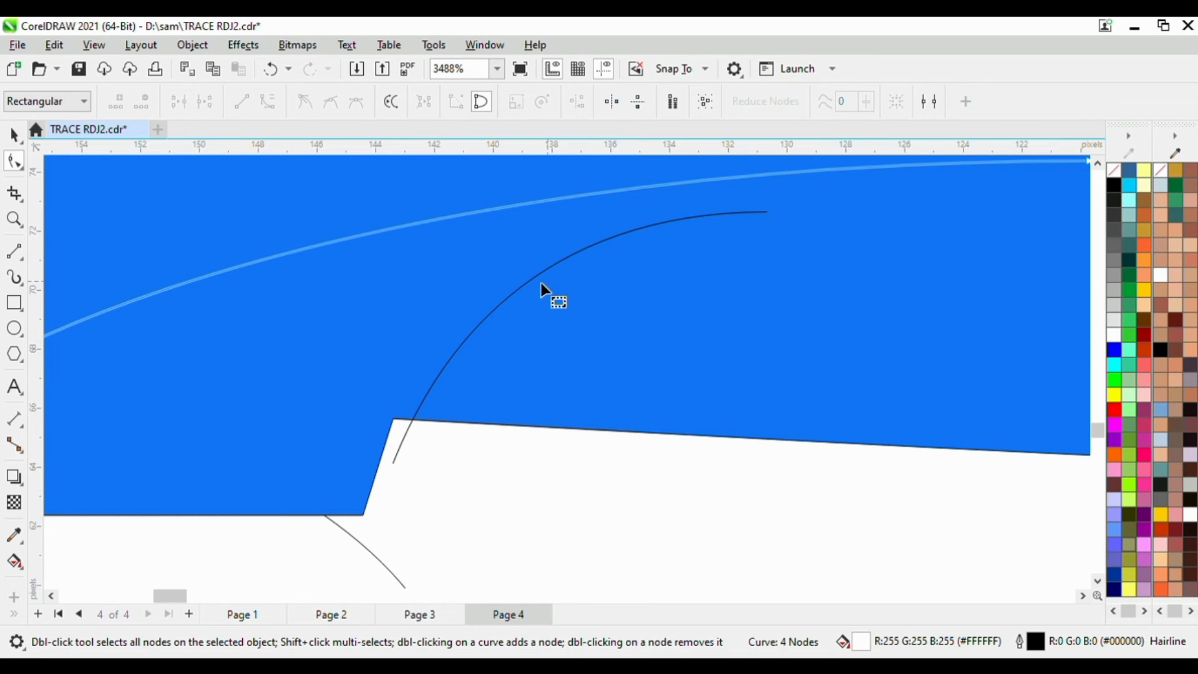
{"action": "left_click", "coordinate": [14, 135]}
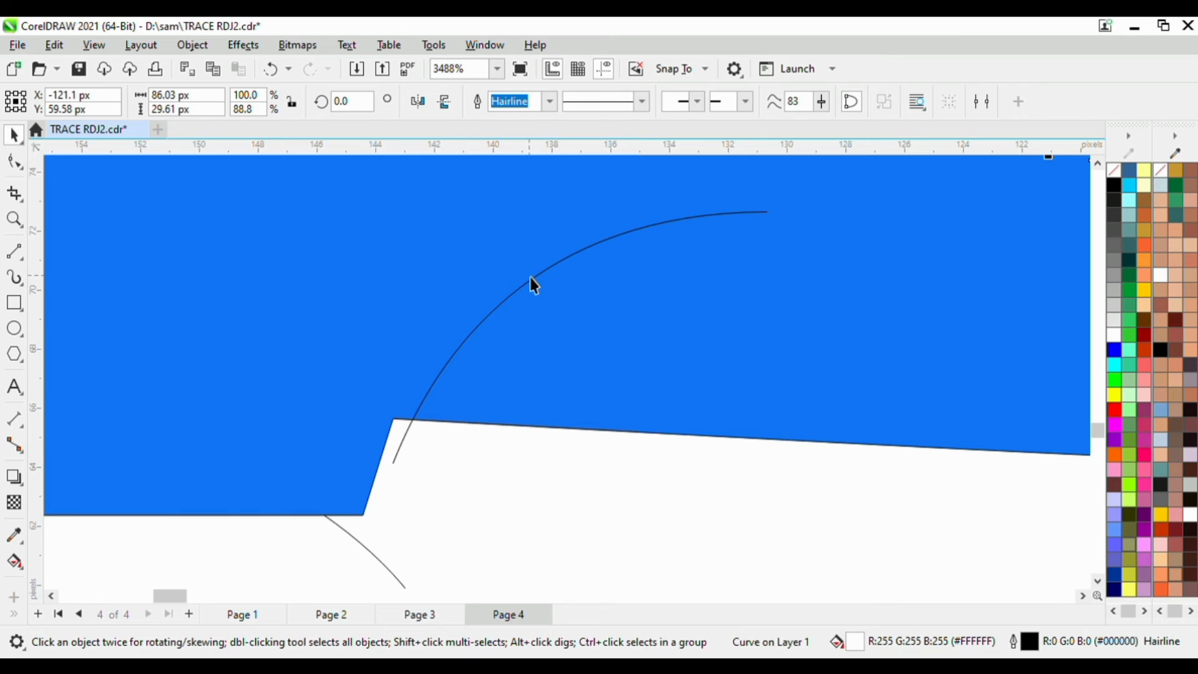
{"action": "left_click_drag", "start_coordinate": [538, 290], "coordinate": [536, 247]}
{"action": "scroll", "coordinate": [399, 440], "scroll_direction": "up", "scroll_amount": 3}
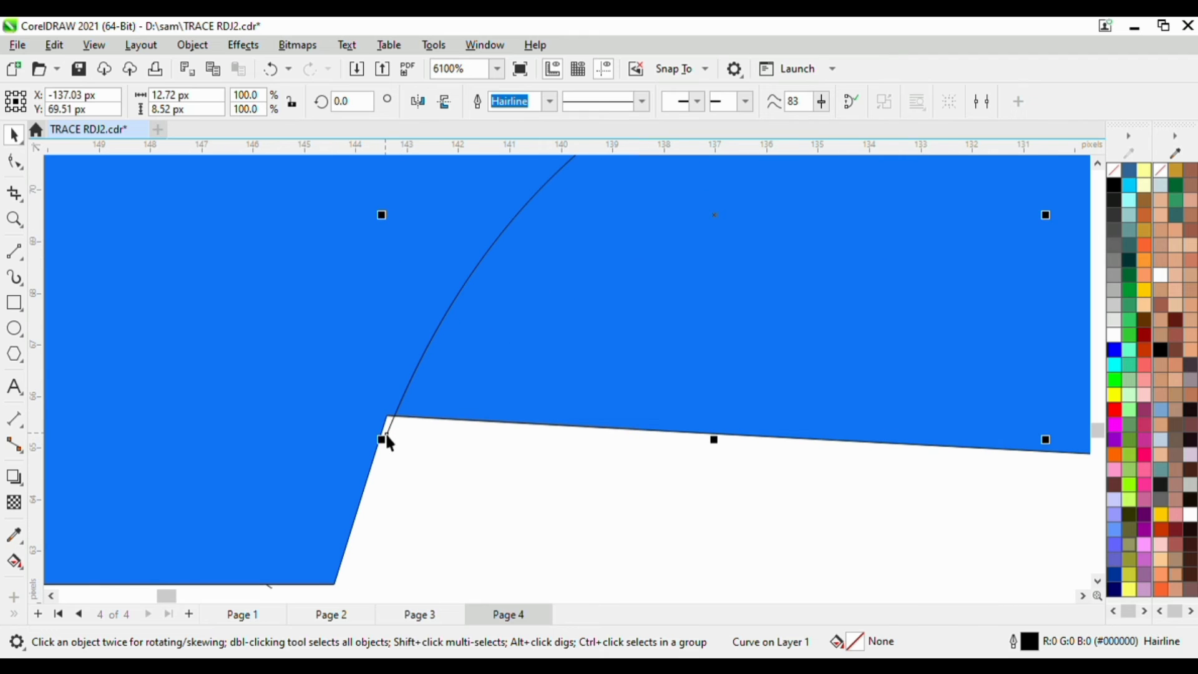
{"action": "key", "text": "F10"}
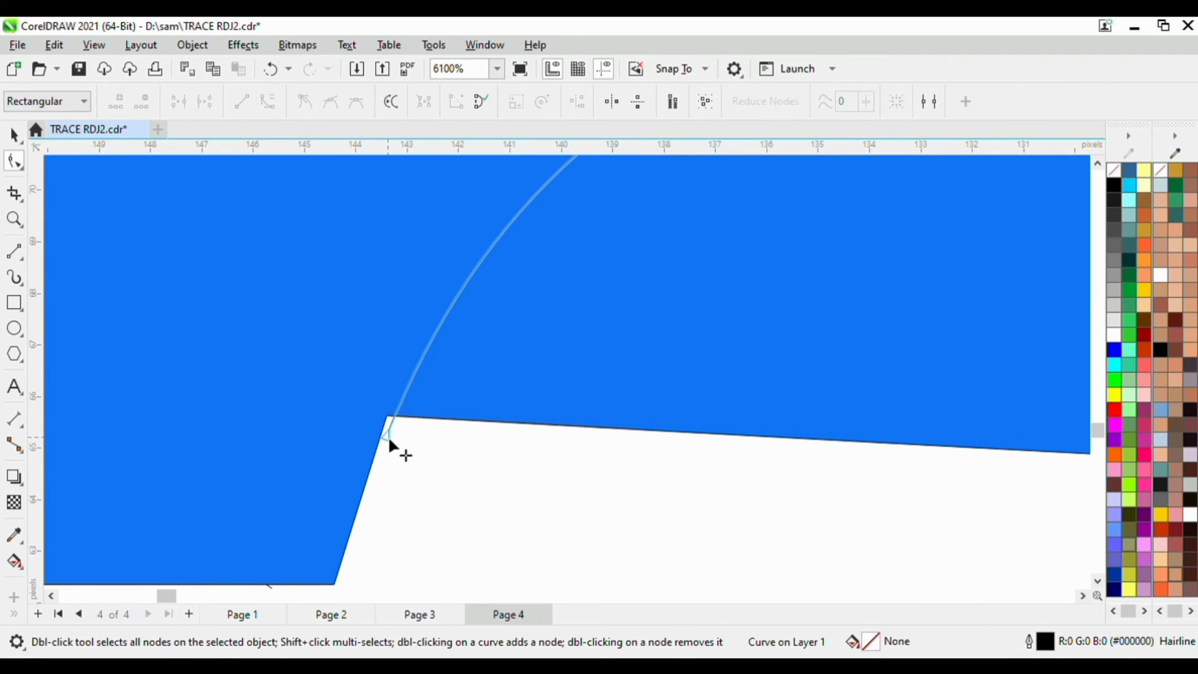
{"action": "left_click_drag", "start_coordinate": [388, 436], "coordinate": [388, 420]}
{"action": "scroll", "coordinate": [399, 415], "scroll_direction": "down", "scroll_amount": 10}
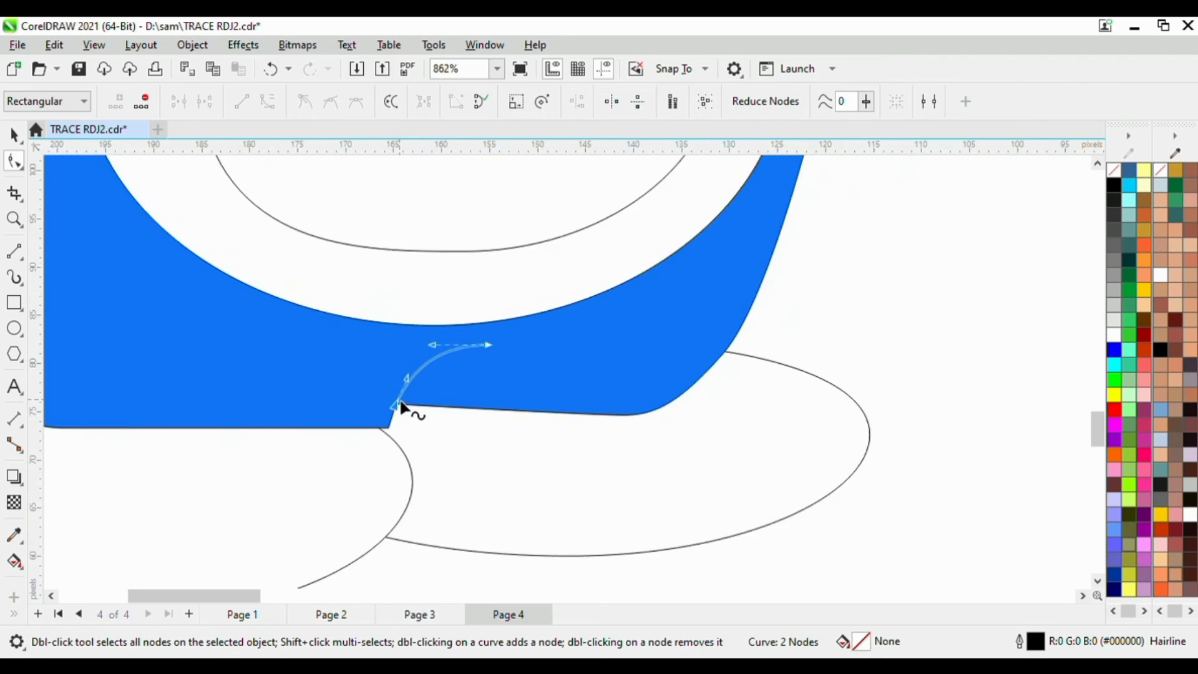
{"action": "scroll", "coordinate": [403, 409], "scroll_direction": "down", "scroll_amount": 6}
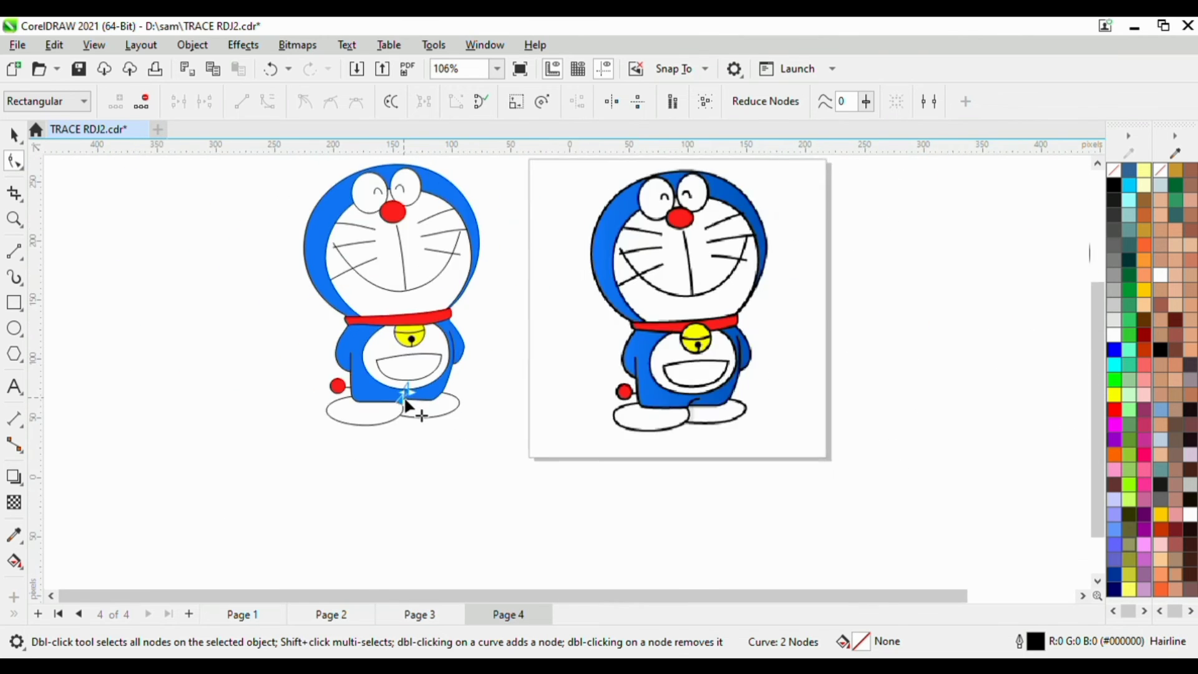
Set the outline width of all the coloured duplicate's objects to 1.0 px
{"action": "left_click", "coordinate": [235, 314]}
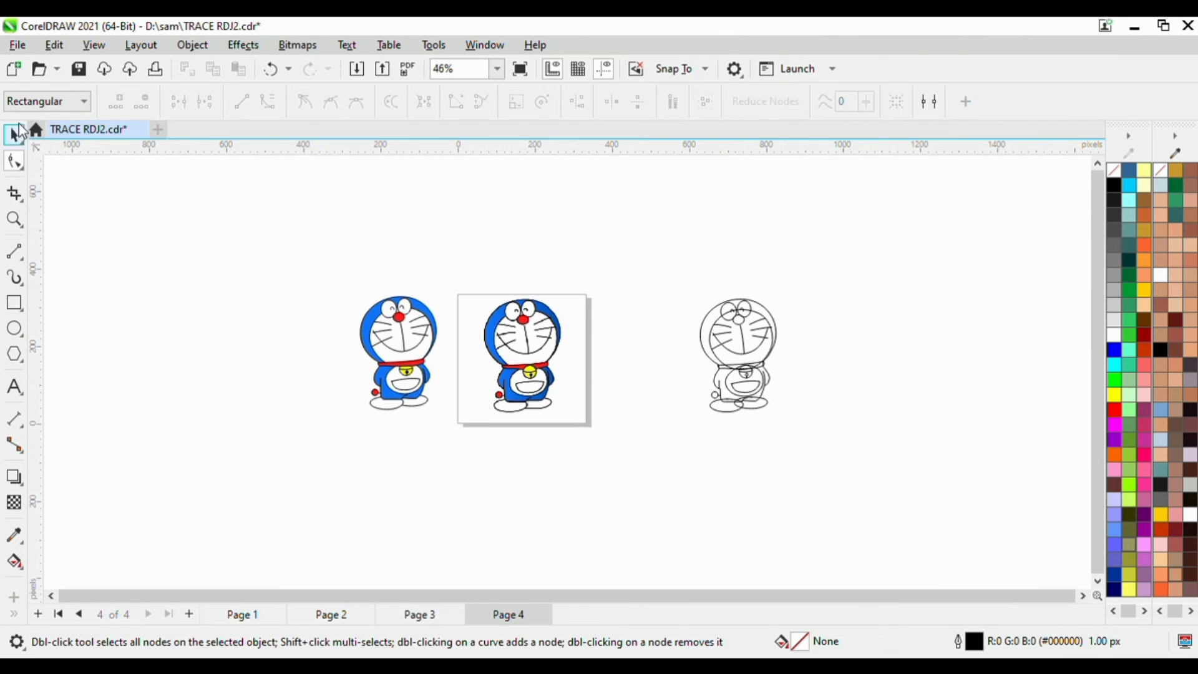
{"action": "key", "text": "space"}
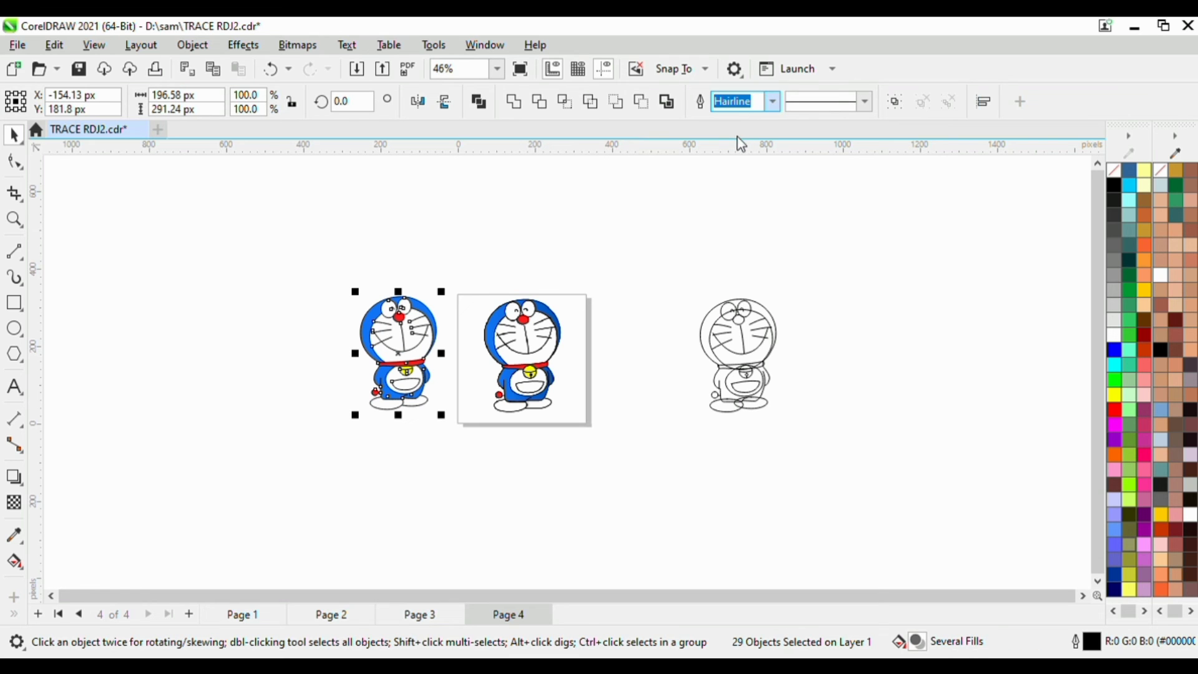
{"action": "left_click", "coordinate": [399, 444]}
Move the inner line of the duplicate's right arm about 1 px down to meet the junction of the arm and body outlines
{"action": "scroll", "coordinate": [437, 377], "scroll_direction": "up", "scroll_amount": 10}
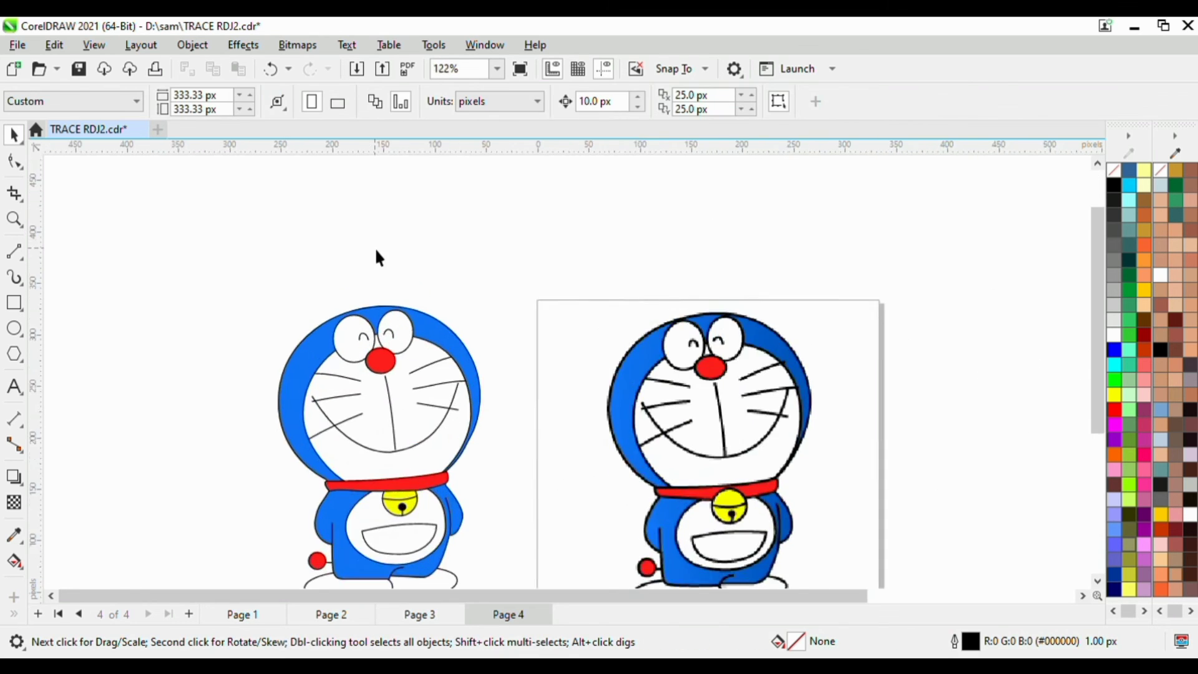
{"action": "scroll", "coordinate": [425, 358], "scroll_direction": "down", "scroll_amount": 5}
{"action": "scroll", "coordinate": [537, 399], "scroll_direction": "up", "scroll_amount": 4}
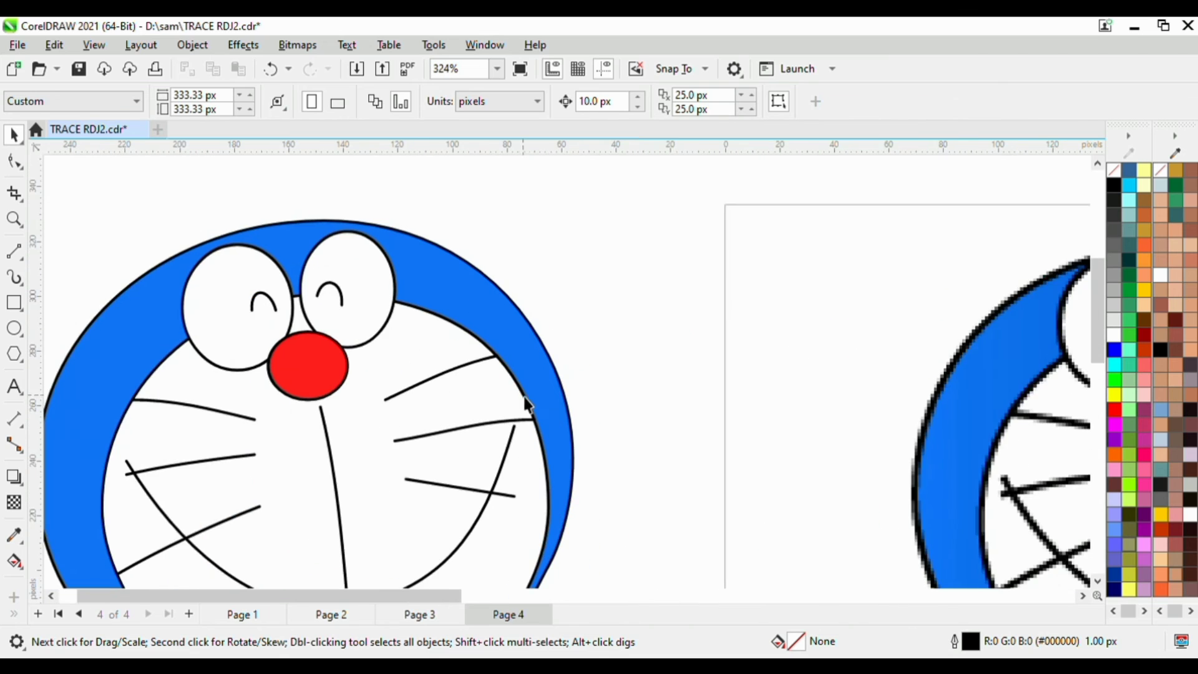
{"action": "scroll", "coordinate": [555, 375], "scroll_direction": "down", "scroll_amount": 3}
{"action": "scroll", "coordinate": [556, 375], "scroll_direction": "down", "scroll_amount": 3}
{"action": "scroll", "coordinate": [490, 496], "scroll_direction": "up", "scroll_amount": 6}
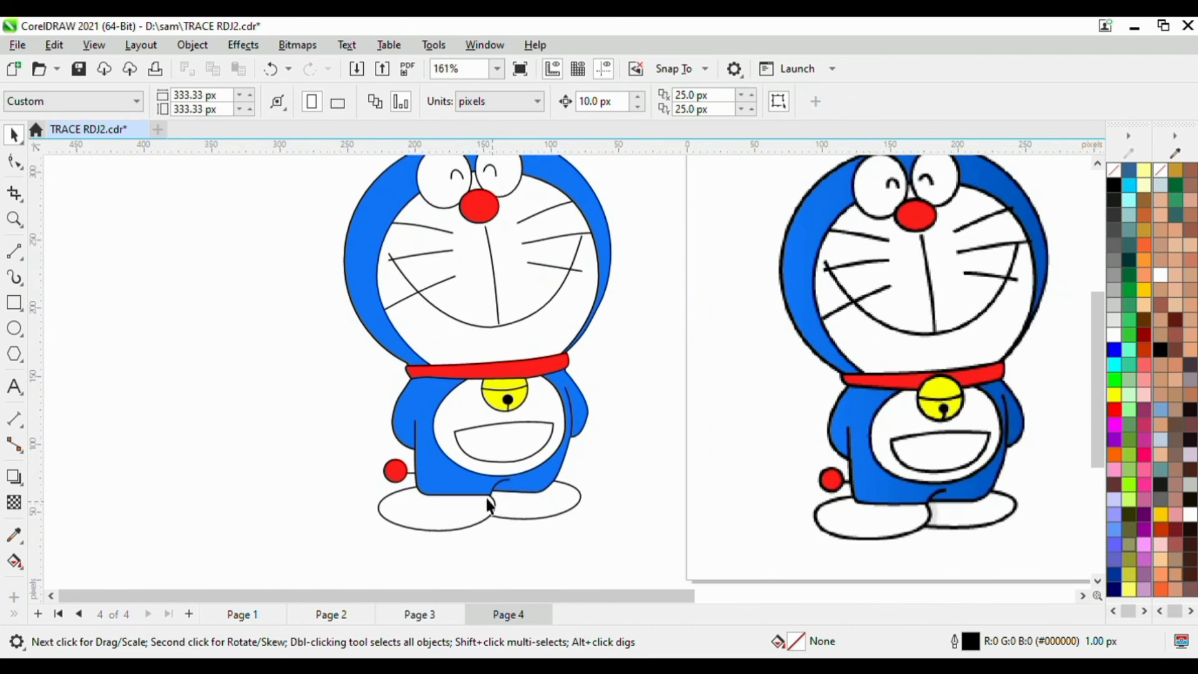
{"action": "scroll", "coordinate": [819, 342], "scroll_direction": "up", "scroll_amount": 6}
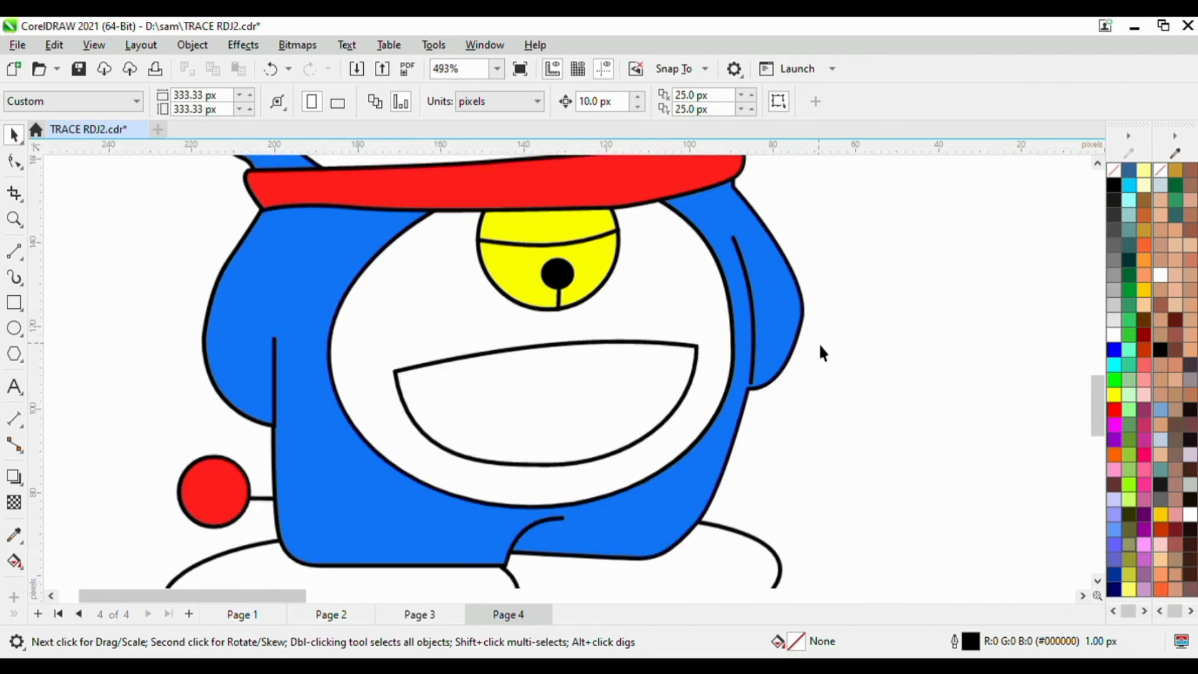
{"action": "scroll", "coordinate": [746, 372], "scroll_direction": "up", "scroll_amount": 2}
{"action": "left_click", "coordinate": [744, 343]}
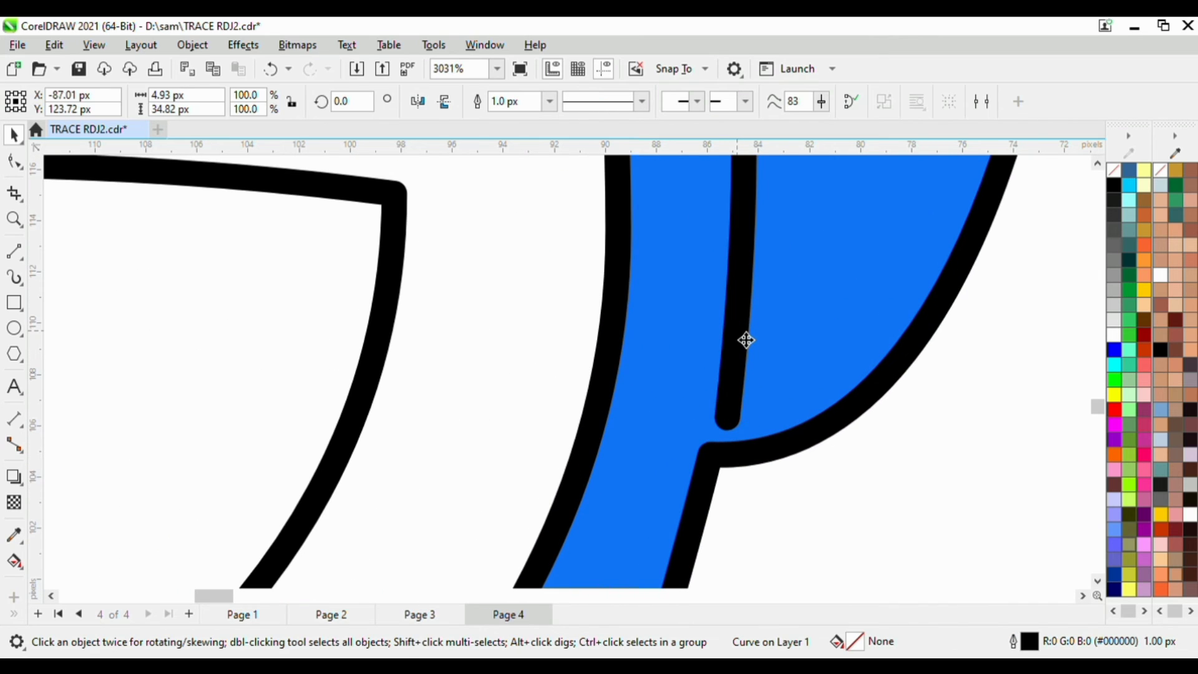
{"action": "left_click_drag", "start_coordinate": [744, 343], "coordinate": [724, 395]}
{"action": "scroll", "coordinate": [723, 395], "scroll_direction": "down", "scroll_amount": 7}
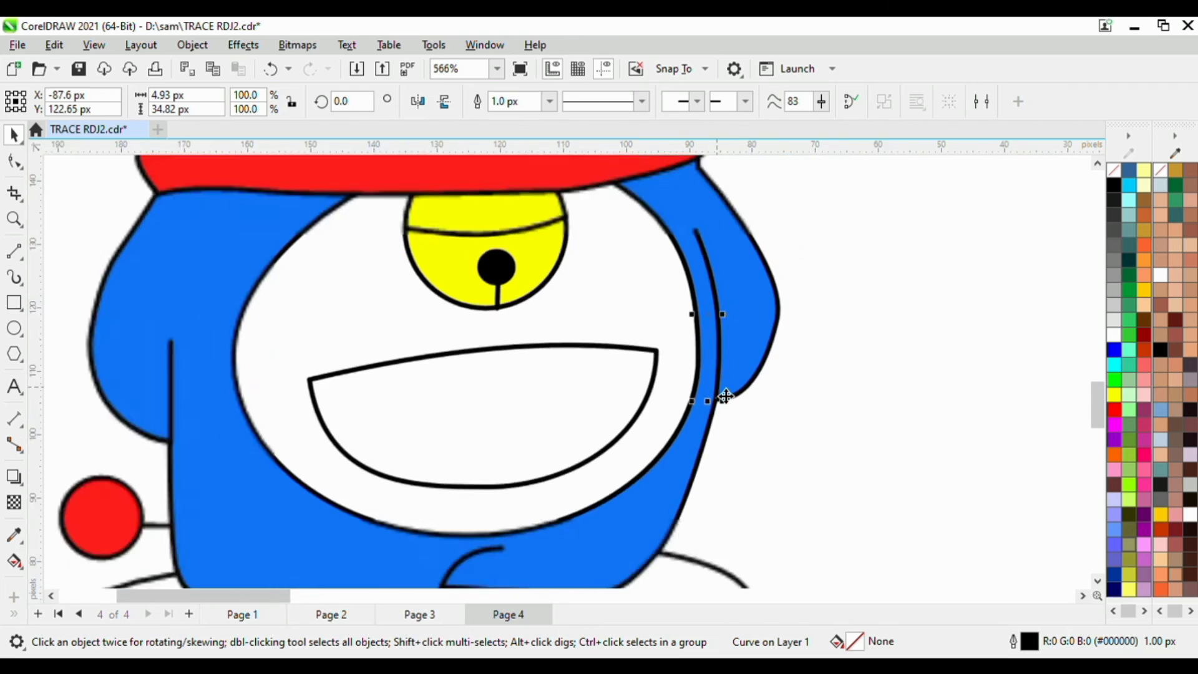
Align the vertical line of the duplicate's left arm with the body's side outline where the two meet
{"action": "scroll", "coordinate": [320, 422], "scroll_direction": "up", "scroll_amount": 1}
{"action": "scroll", "coordinate": [374, 454], "scroll_direction": "up", "scroll_amount": 6}
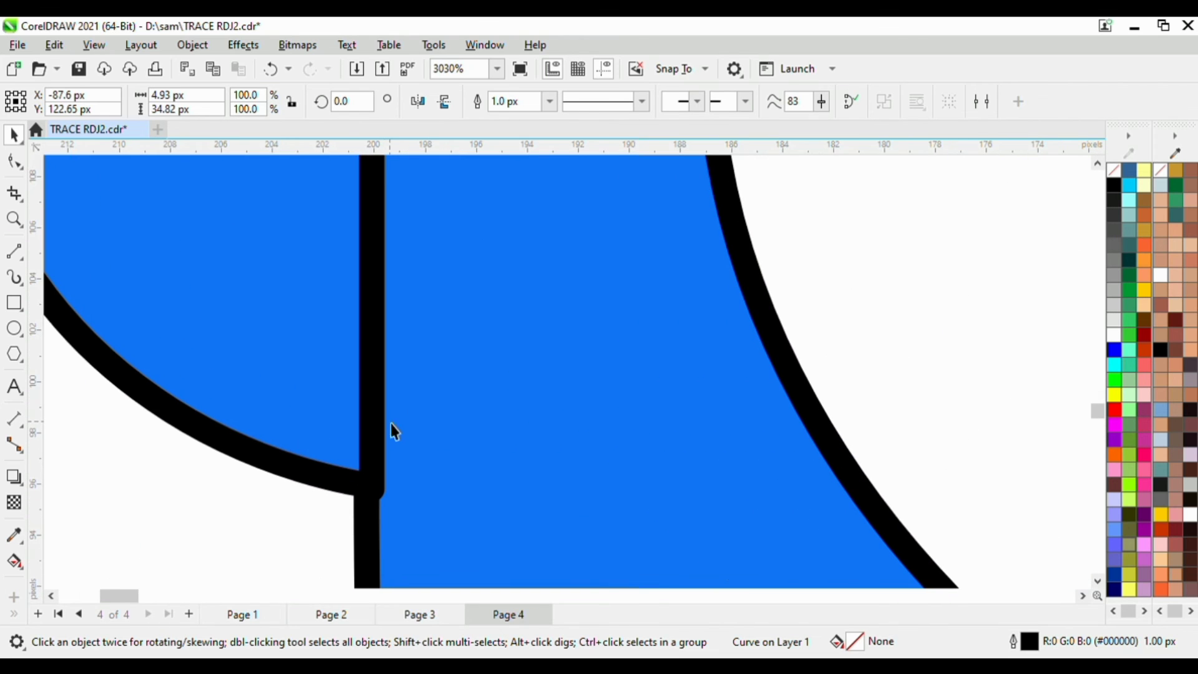
{"action": "left_click", "coordinate": [371, 395]}
{"action": "scroll", "coordinate": [383, 402], "scroll_direction": "up", "scroll_amount": 2}
{"action": "left_click_drag", "start_coordinate": [382, 401], "coordinate": [366, 386]}
{"action": "scroll", "coordinate": [374, 393], "scroll_direction": "down", "scroll_amount": 10}
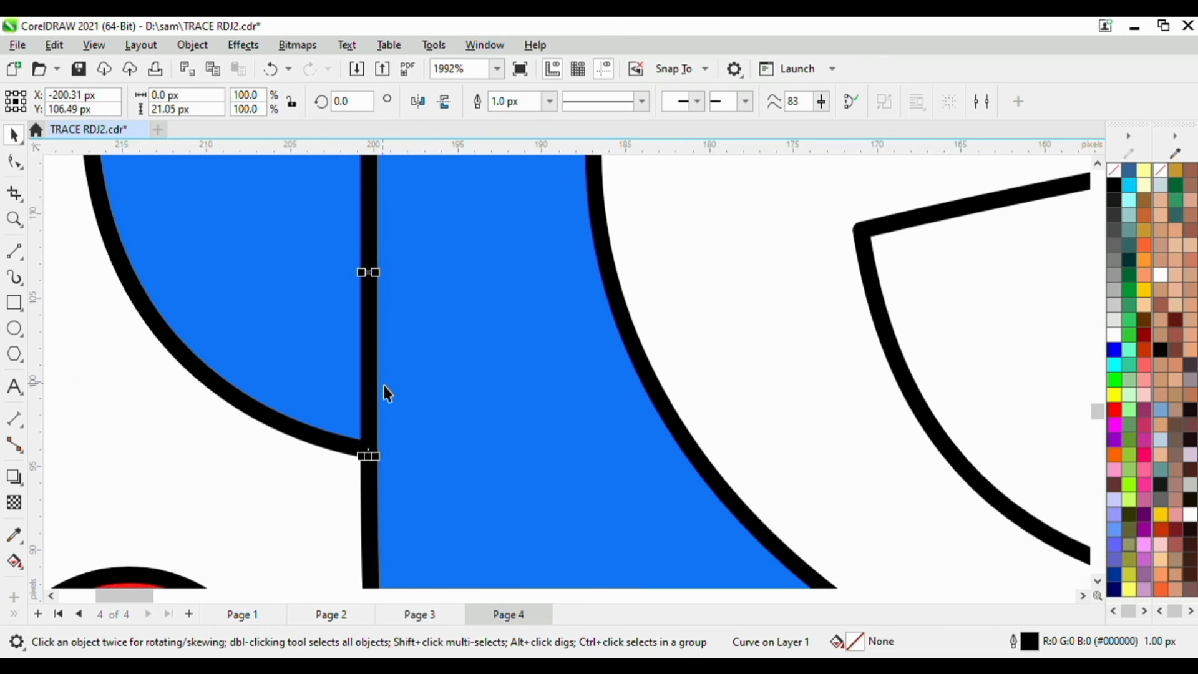
Move the short vertical line below the bell's black dot up so its lower end stays within the bell's outline
{"action": "scroll", "coordinate": [583, 512], "scroll_direction": "up", "scroll_amount": 6}
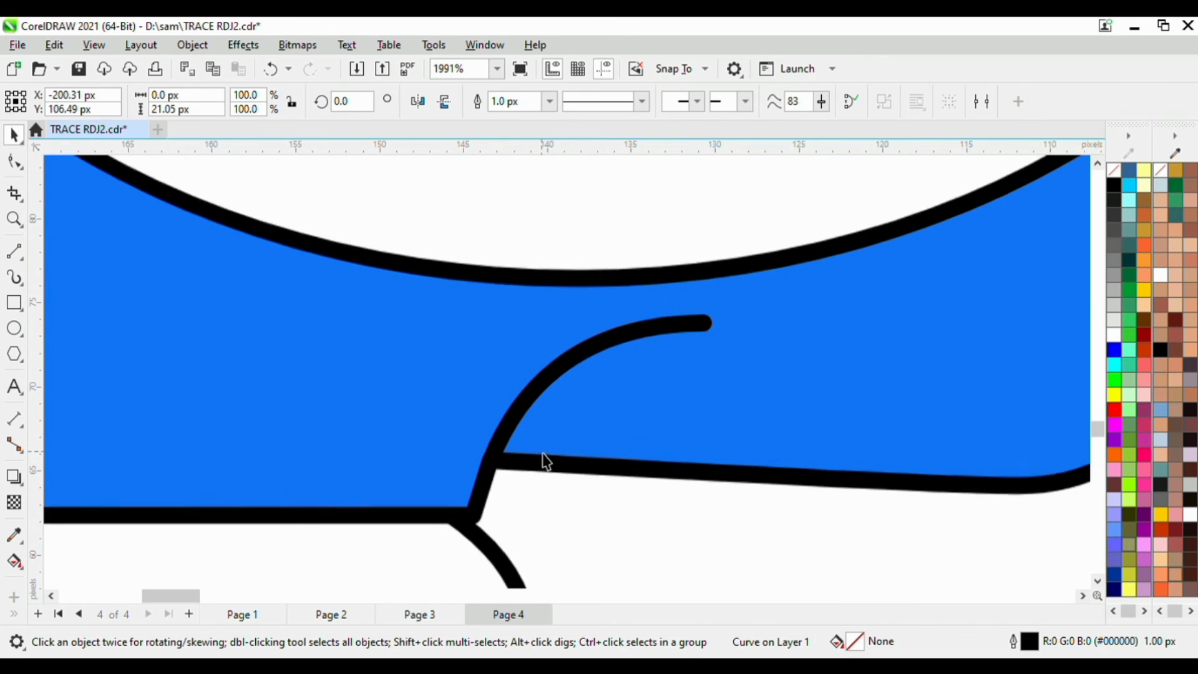
{"action": "scroll", "coordinate": [550, 460], "scroll_direction": "down", "scroll_amount": 4}
{"action": "scroll", "coordinate": [562, 448], "scroll_direction": "down", "scroll_amount": 7}
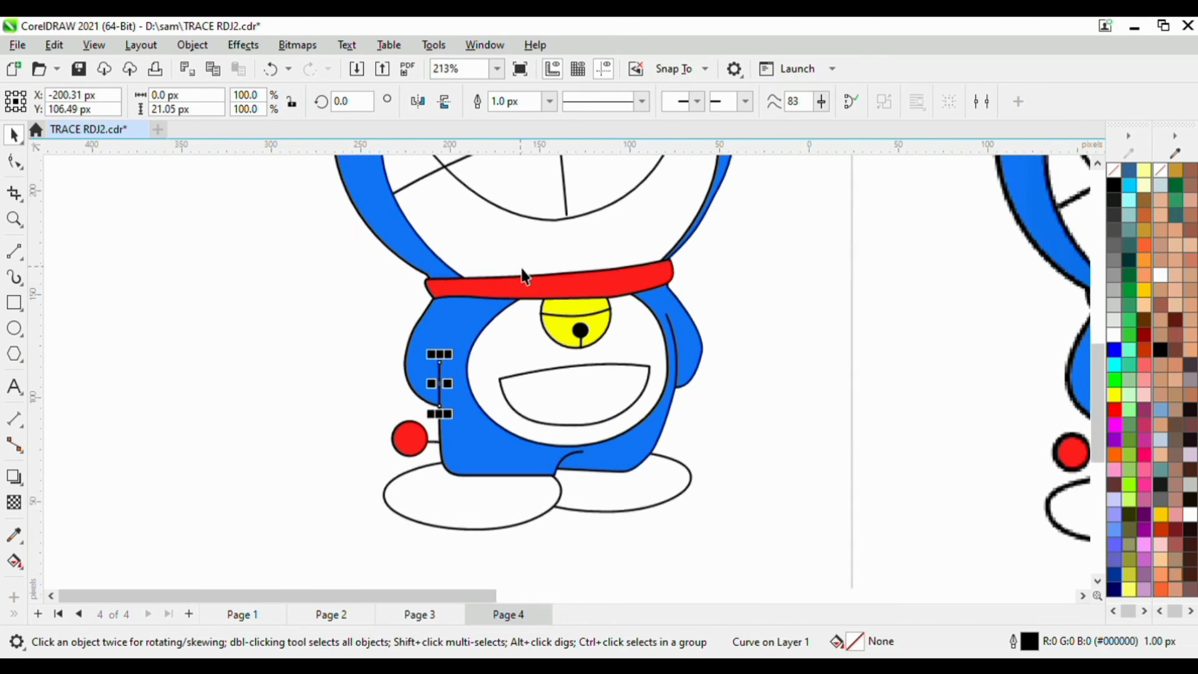
{"action": "scroll", "coordinate": [555, 354], "scroll_direction": "up", "scroll_amount": 3}
{"action": "scroll", "coordinate": [553, 351], "scroll_direction": "up", "scroll_amount": 15}
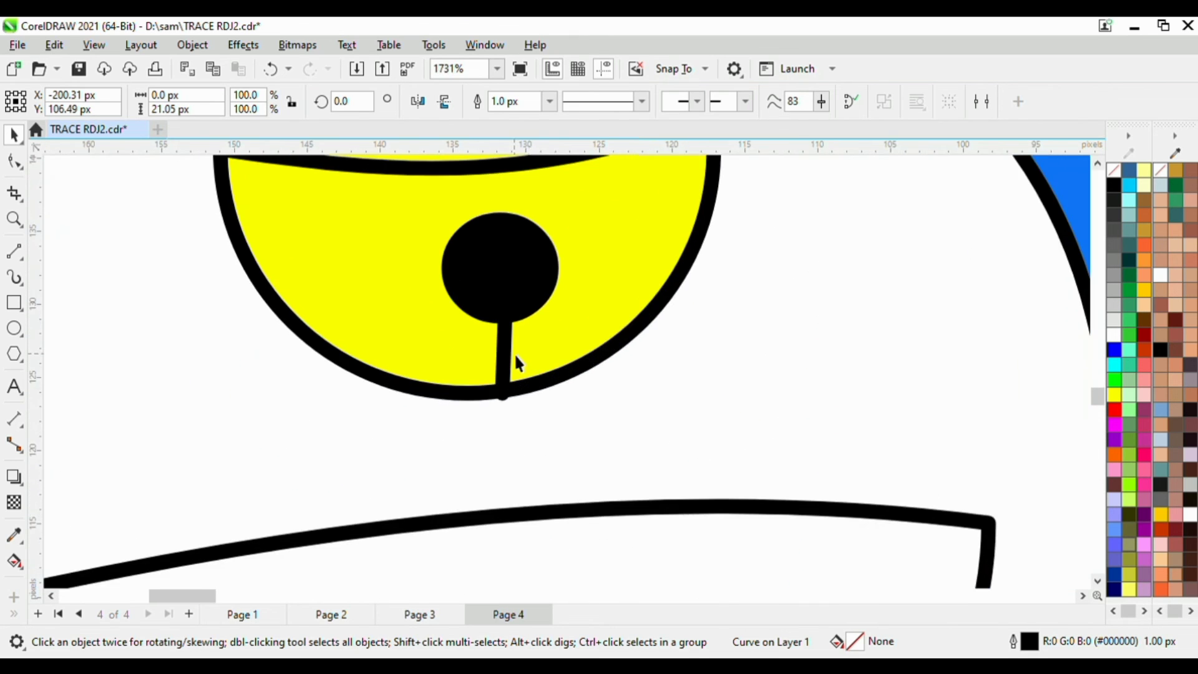
{"action": "left_click_drag", "start_coordinate": [490, 357], "coordinate": [486, 335]}
{"action": "scroll", "coordinate": [490, 343], "scroll_direction": "down", "scroll_amount": 6}
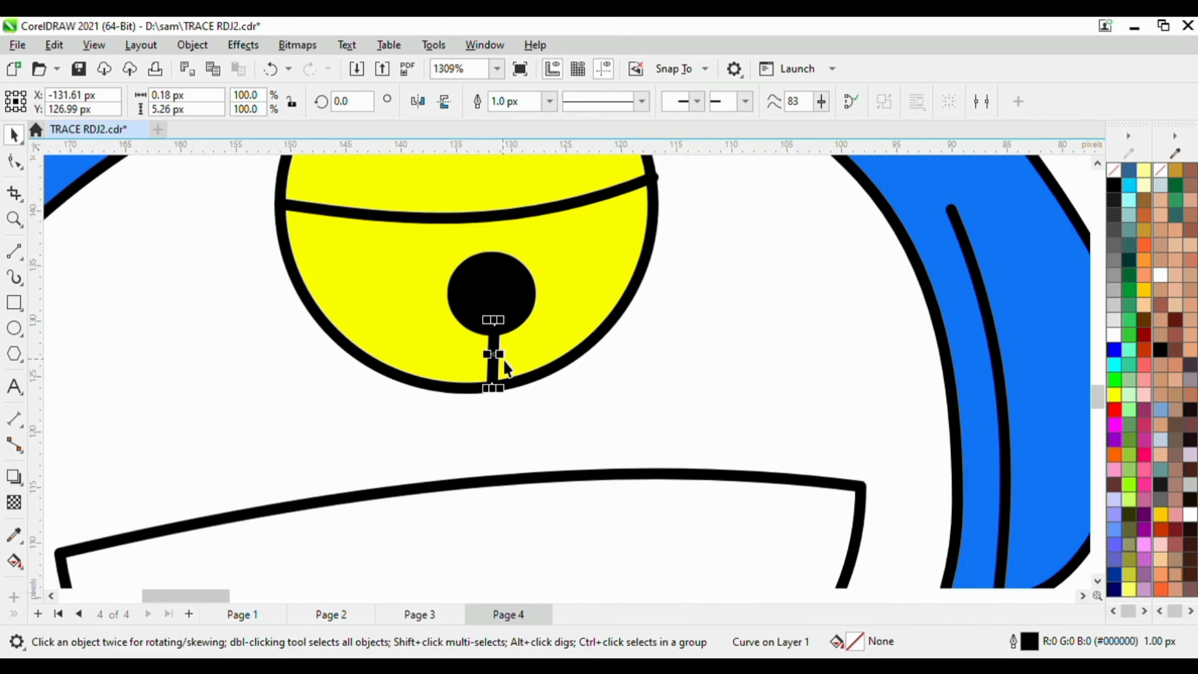
Compare the coloured duplicate with the original bitmap, from the face down to the feet
{"action": "scroll", "coordinate": [504, 362], "scroll_direction": "down", "scroll_amount": 9}
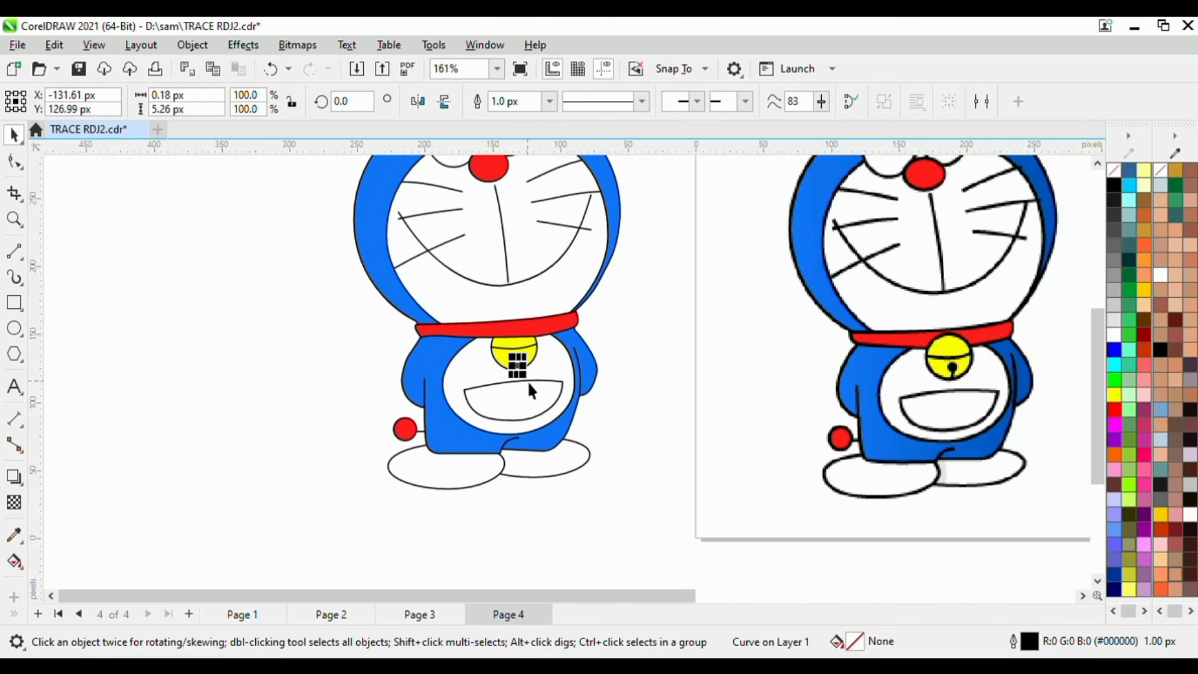
{"action": "scroll", "coordinate": [527, 380], "scroll_direction": "down", "scroll_amount": 1}
{"action": "scroll", "coordinate": [484, 182], "scroll_direction": "up", "scroll_amount": 5}
{"action": "scroll", "coordinate": [490, 192], "scroll_direction": "down", "scroll_amount": 2}
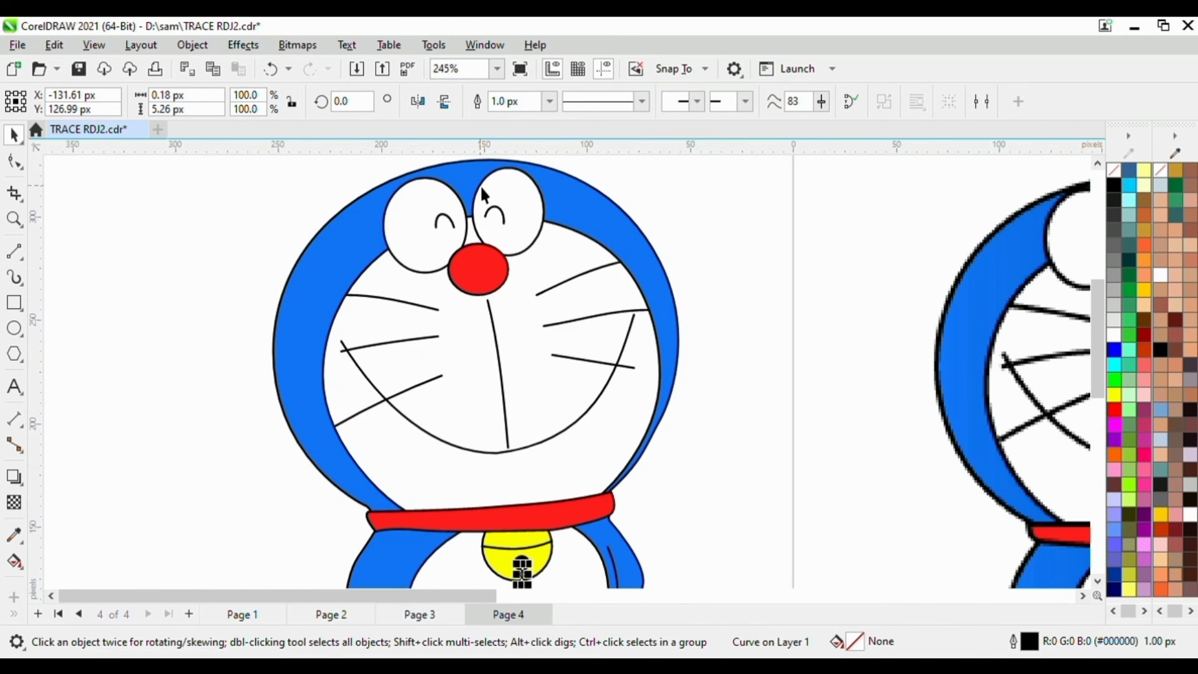
{"action": "scroll", "coordinate": [484, 195], "scroll_direction": "down", "scroll_amount": 10}
{"action": "left_click", "coordinate": [530, 409]}
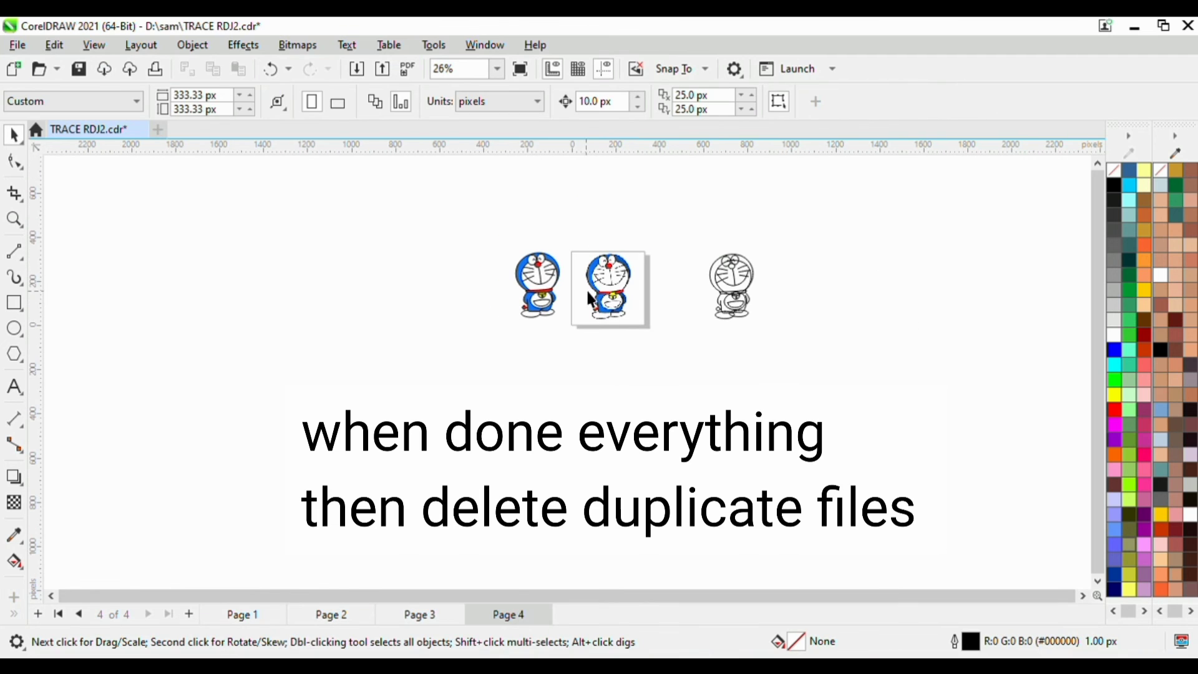
{"action": "left_click_drag", "start_coordinate": [487, 225], "coordinate": [634, 353]}
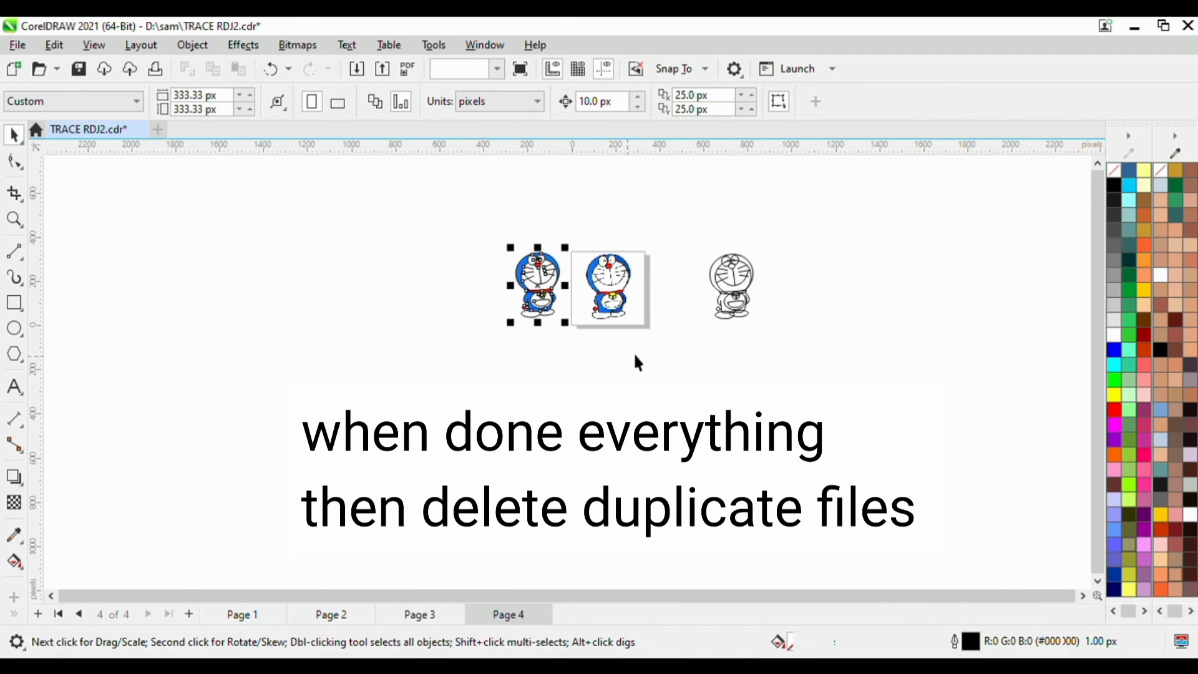
{"action": "key", "text": "Escape"}
{"action": "scroll", "coordinate": [618, 294], "scroll_direction": "up", "scroll_amount": 4}
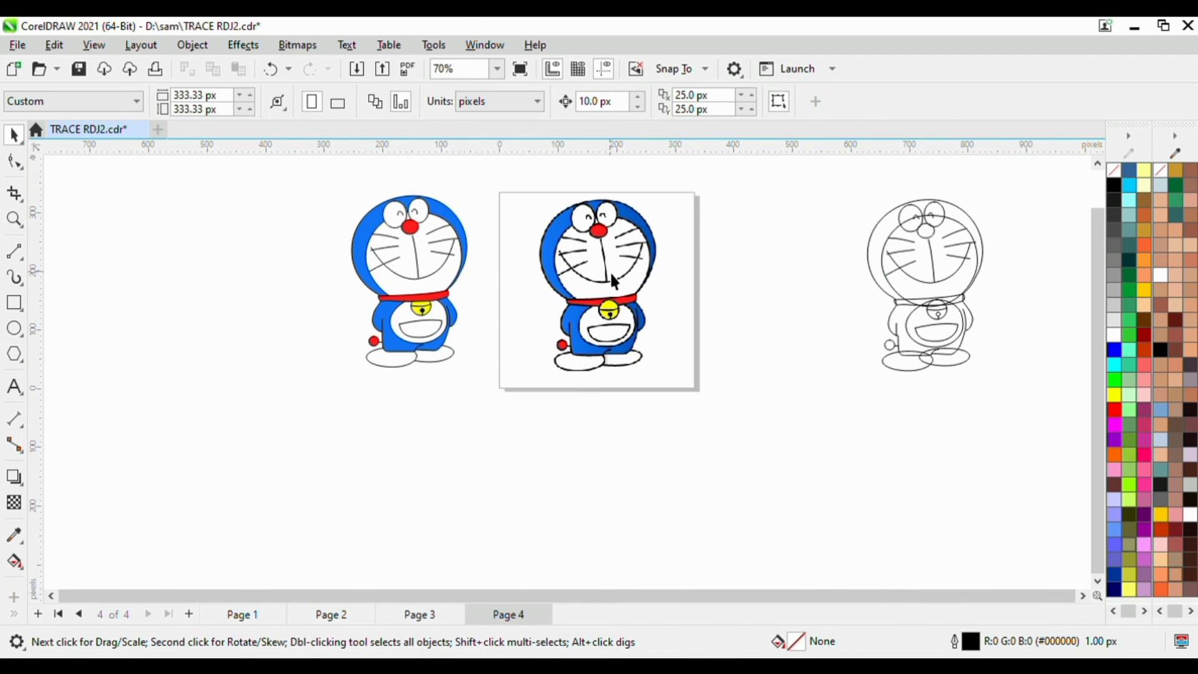
{"action": "scroll", "coordinate": [621, 281], "scroll_direction": "up", "scroll_amount": 4}
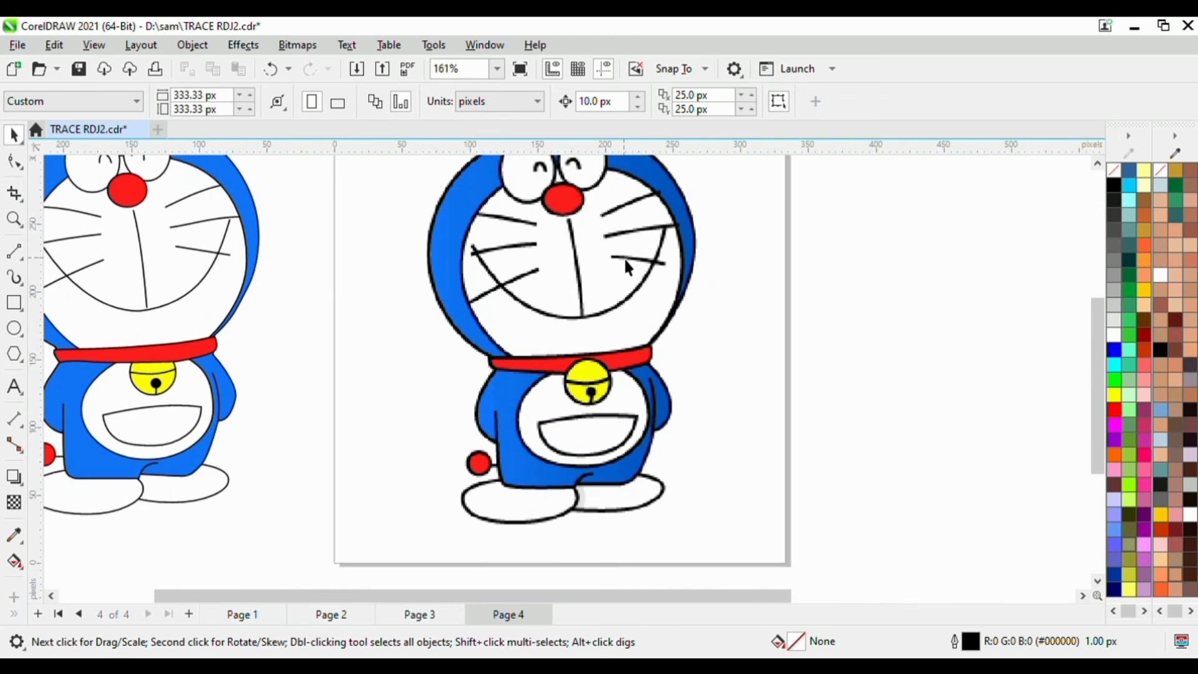
Delete the unfilled outline copy of Doraemon beside the page
{"action": "scroll", "coordinate": [625, 267], "scroll_direction": "down", "scroll_amount": 3}
{"action": "scroll", "coordinate": [629, 268], "scroll_direction": "down", "scroll_amount": 3}
{"action": "left_click_drag", "start_coordinate": [769, 226], "coordinate": [900, 391]}
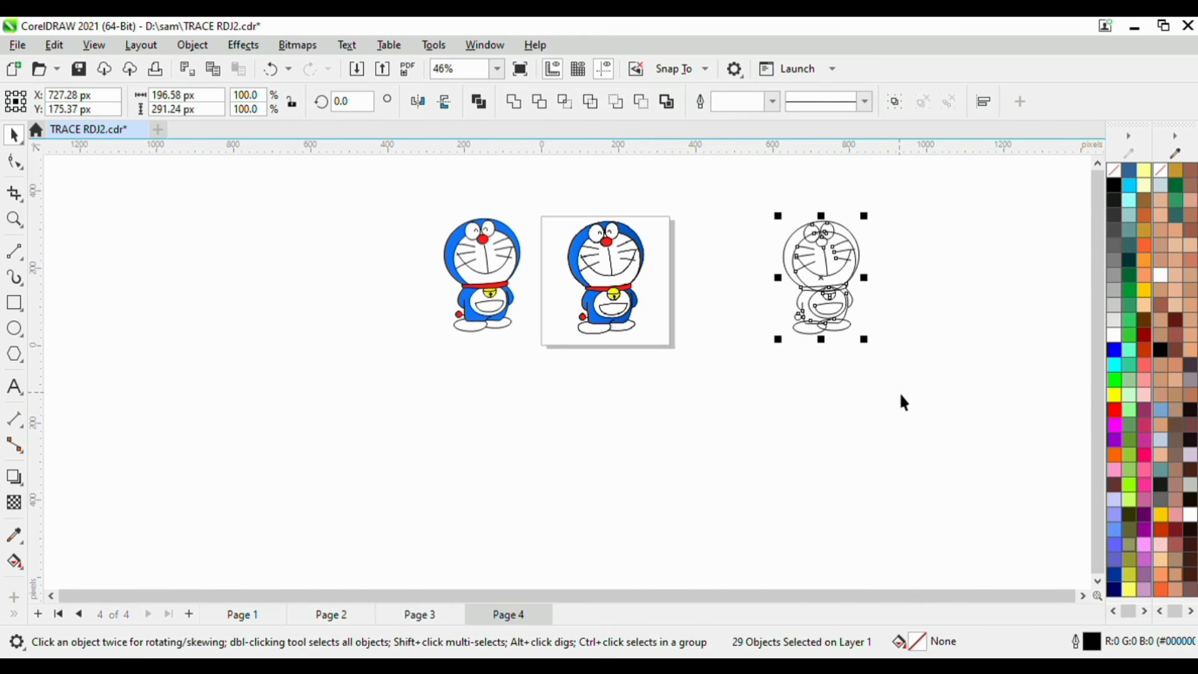
{"action": "key", "text": "Delete"}
Unlock the original bitmap and select it together with the coloured duplicate
{"action": "scroll", "coordinate": [549, 200], "scroll_direction": "up", "scroll_amount": 1}
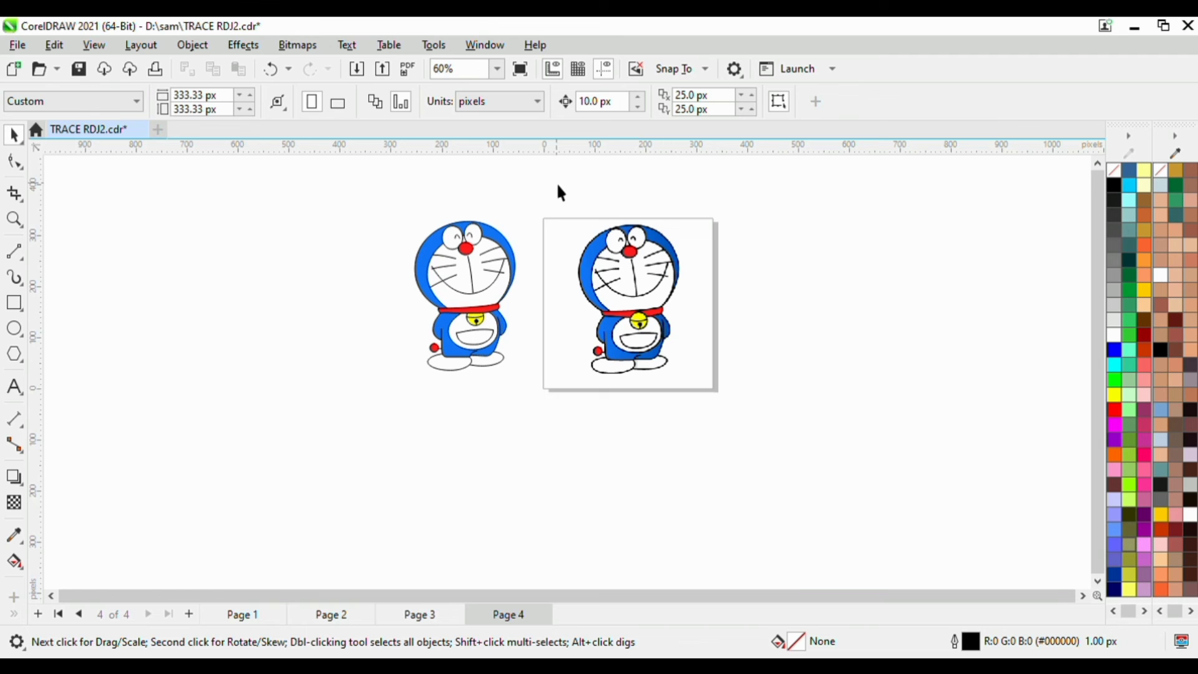
{"action": "left_click", "coordinate": [666, 332]}
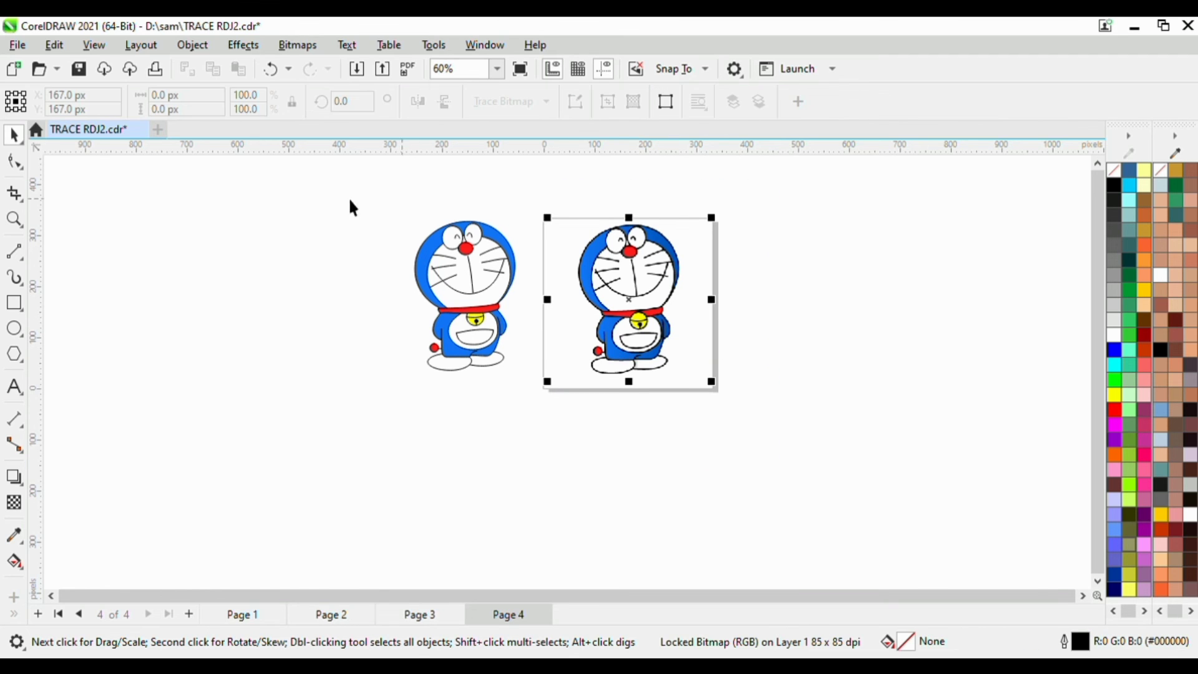
{"action": "left_click_drag", "start_coordinate": [289, 180], "coordinate": [823, 499]}
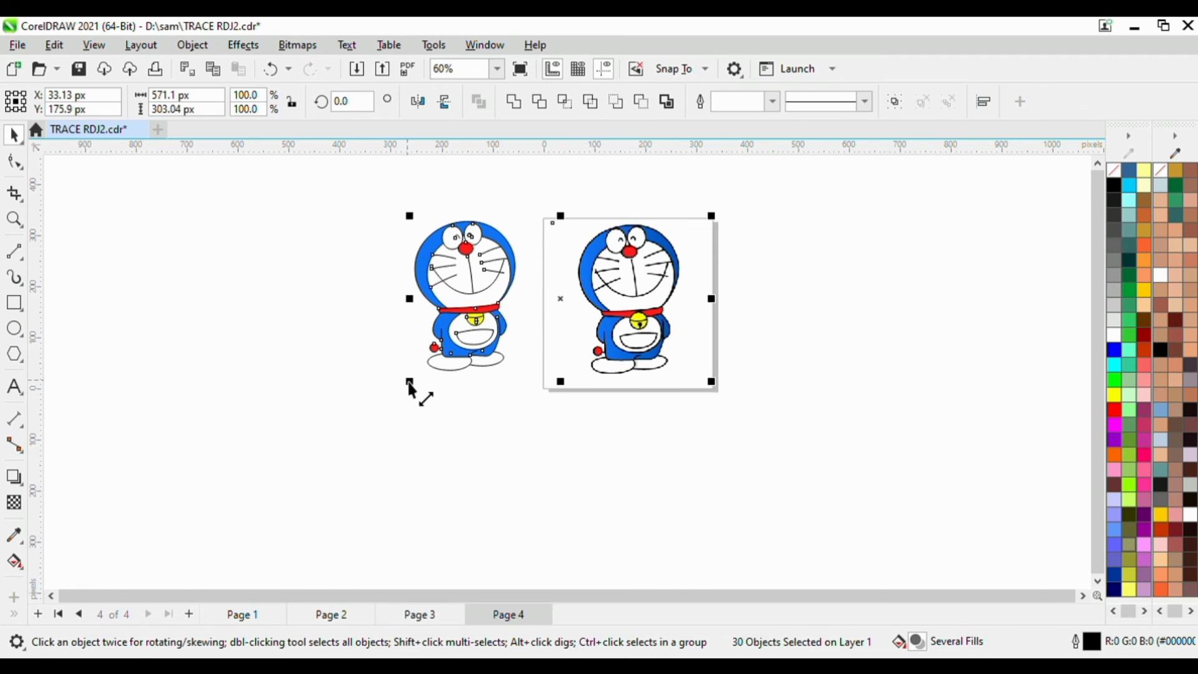
Scale the bitmap and coloured duplicate together to 351.15 × 186.33 px and move them down onto the page
{"action": "left_click_drag", "start_coordinate": [410, 382], "coordinate": [526, 318]}
{"action": "scroll", "coordinate": [575, 313], "scroll_direction": "up", "scroll_amount": 2}
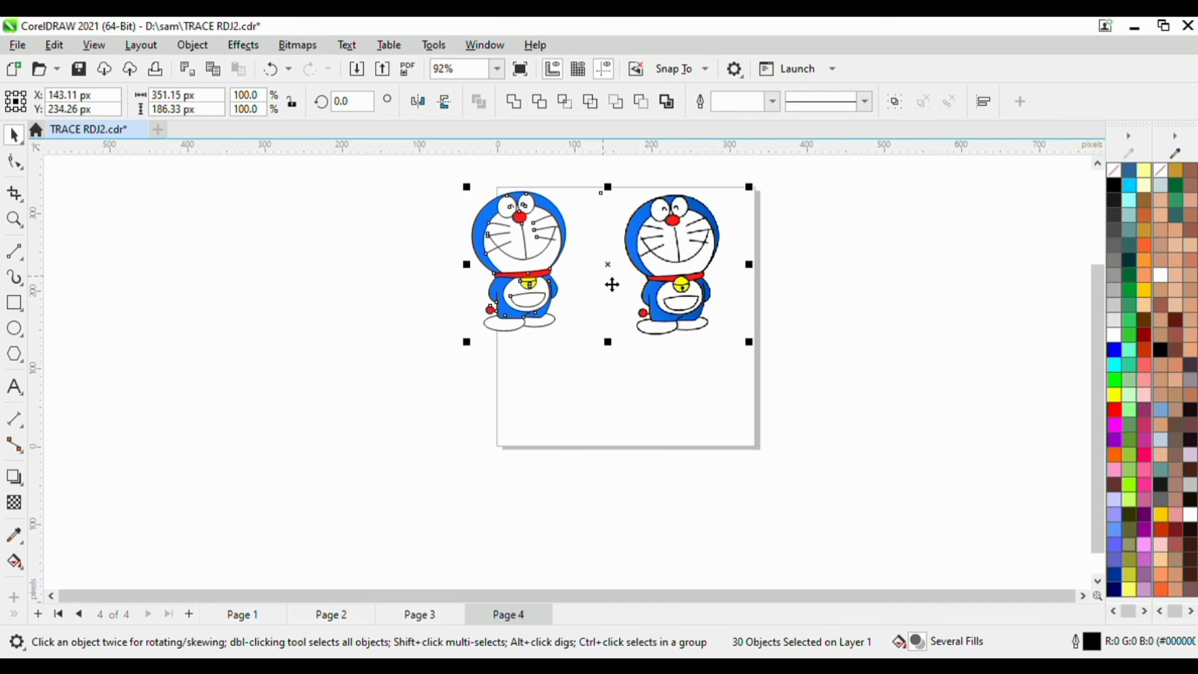
{"action": "left_click_drag", "start_coordinate": [627, 277], "coordinate": [659, 309]}
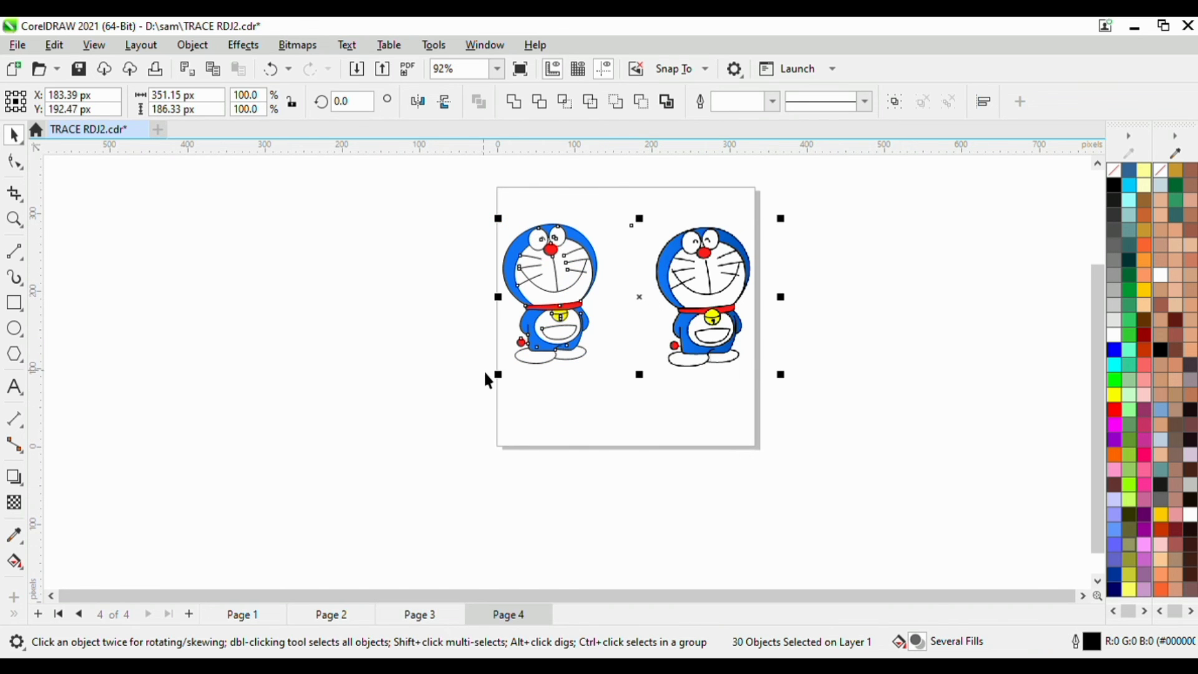
Scale the bitmap and coloured duplicate together down to 296.85 × 157.52 px and move them inside the page
{"action": "left_click_drag", "start_coordinate": [498, 374], "coordinate": [541, 353]}
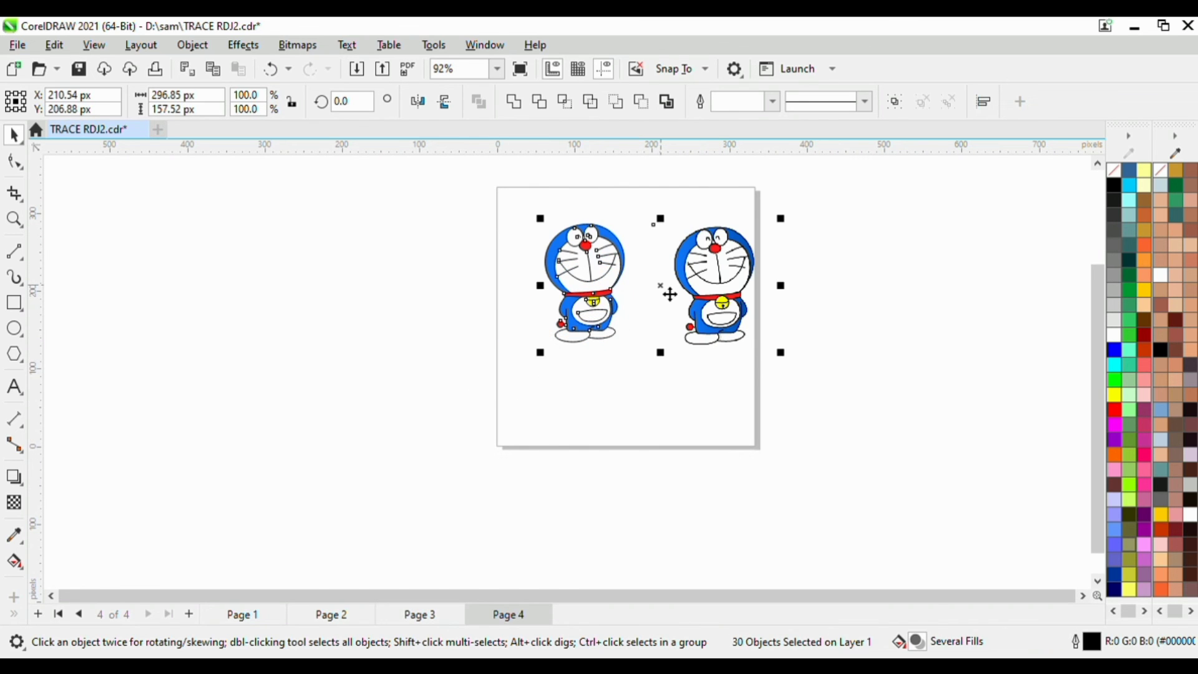
{"action": "left_click_drag", "start_coordinate": [670, 294], "coordinate": [635, 311]}
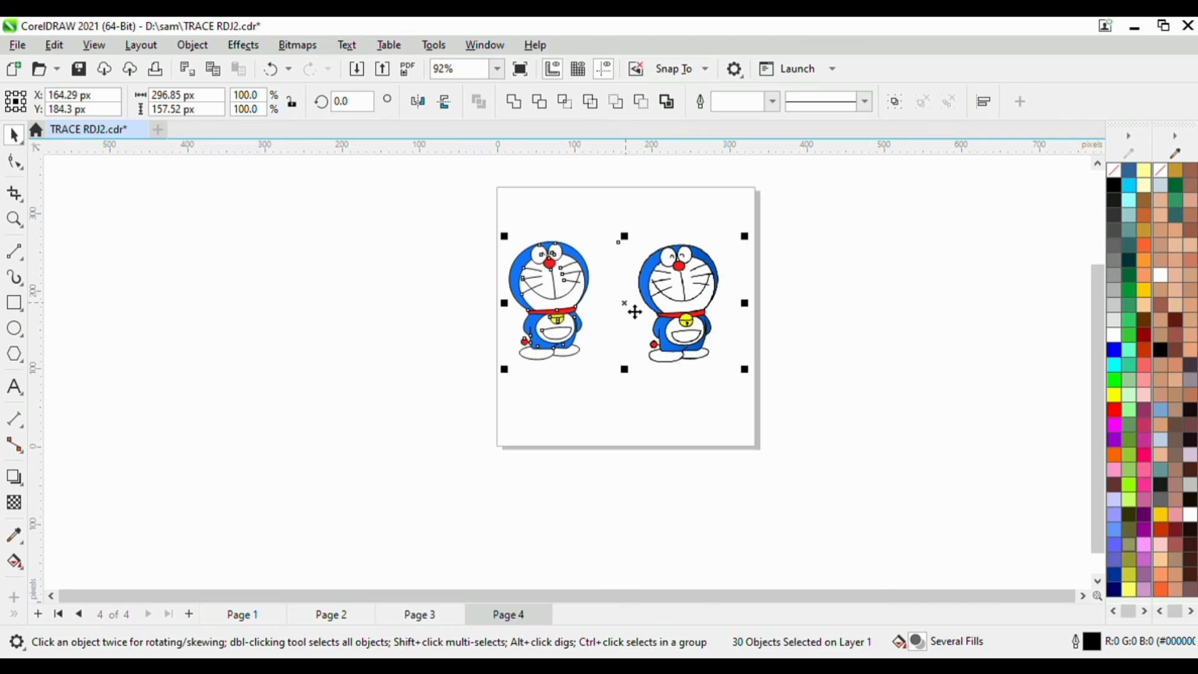
{"action": "left_click", "coordinate": [564, 529]}
Compare the vector drawing with the original Doraemon bitmap, and delete the bitmap from the page
{"action": "scroll", "coordinate": [626, 334], "scroll_direction": "up", "scroll_amount": 2}
{"action": "scroll", "coordinate": [527, 269], "scroll_direction": "up", "scroll_amount": 1}
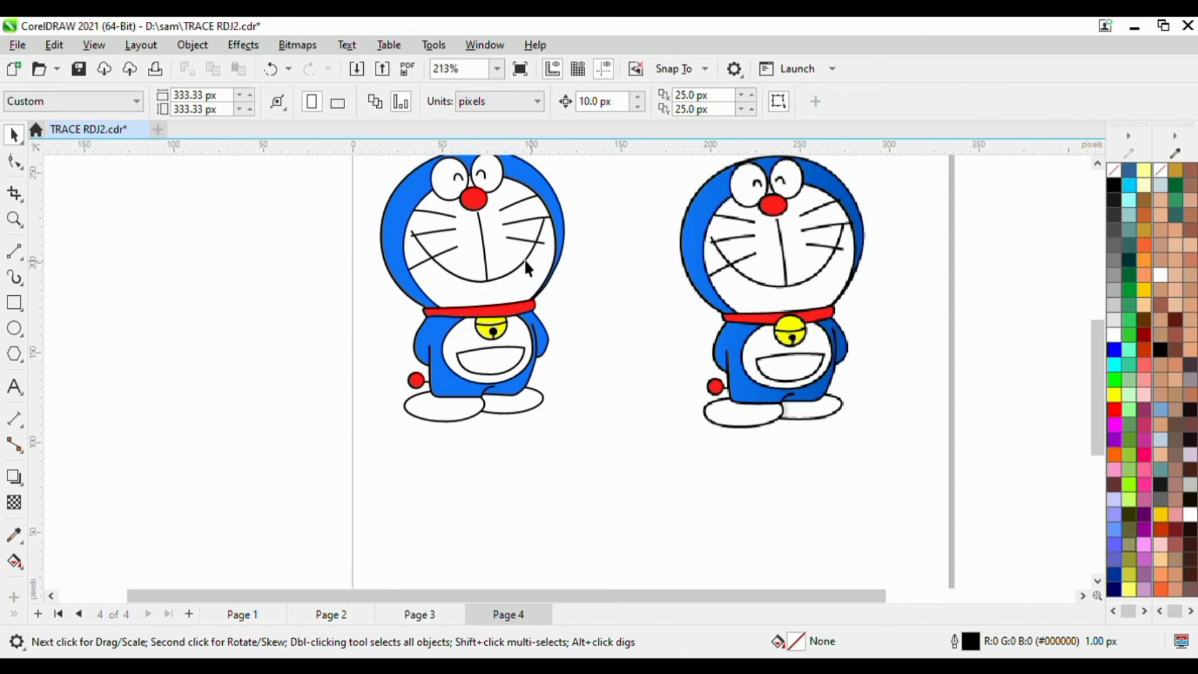
{"action": "scroll", "coordinate": [460, 247], "scroll_direction": "up", "scroll_amount": 1}
{"action": "scroll", "coordinate": [460, 247], "scroll_direction": "down", "scroll_amount": 3}
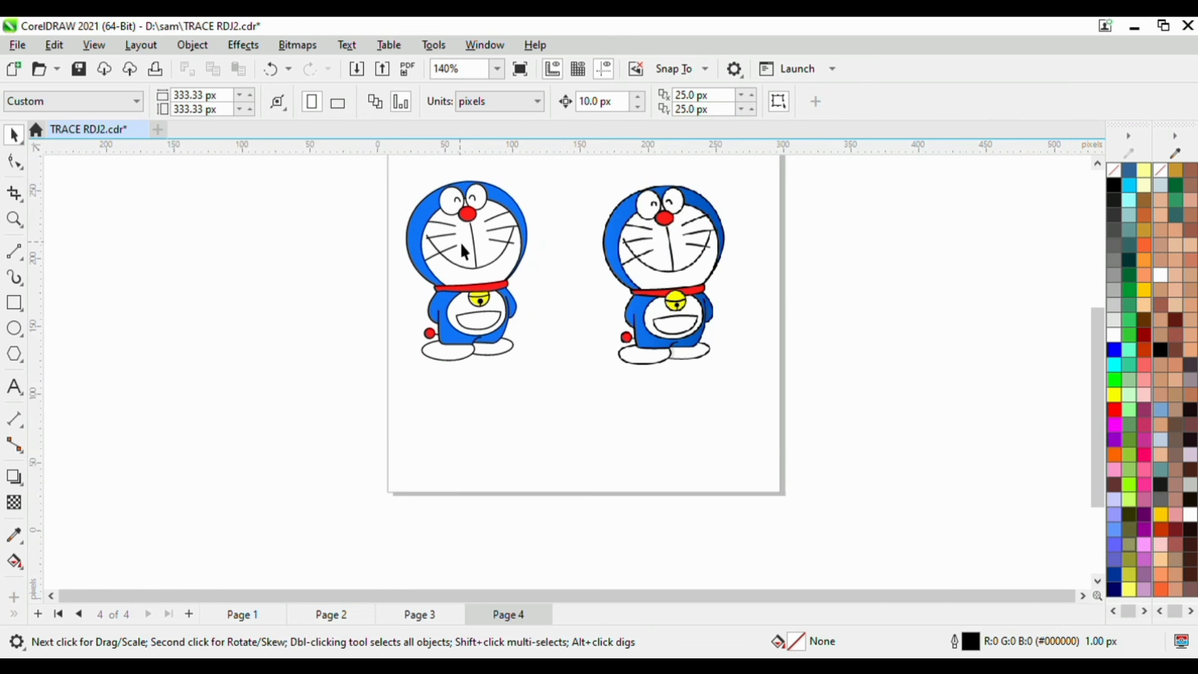
{"action": "scroll", "coordinate": [460, 241], "scroll_direction": "down", "scroll_amount": 2}
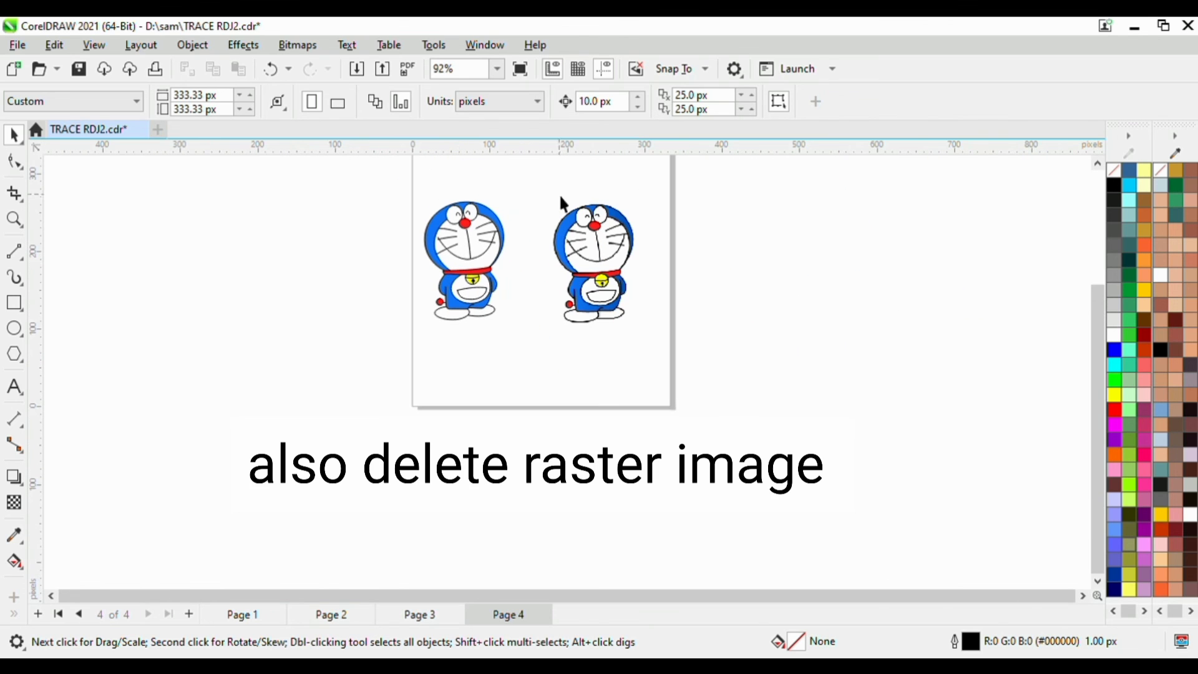
{"action": "scroll", "coordinate": [568, 188], "scroll_direction": "up", "scroll_amount": 2}
{"action": "left_click", "coordinate": [710, 365]}
{"action": "key", "text": "Delete"}
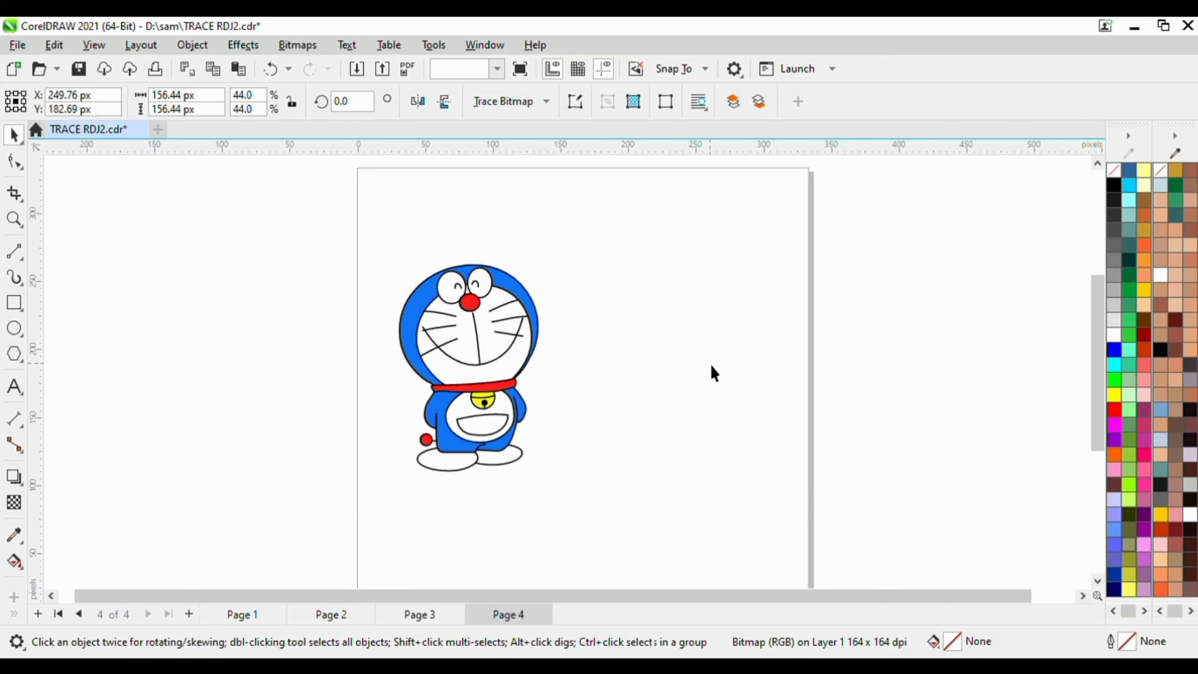
Select all parts of the coloured Doraemon vector and move them to the middle of the page
{"action": "left_click_drag", "start_coordinate": [331, 247], "coordinate": [549, 487]}
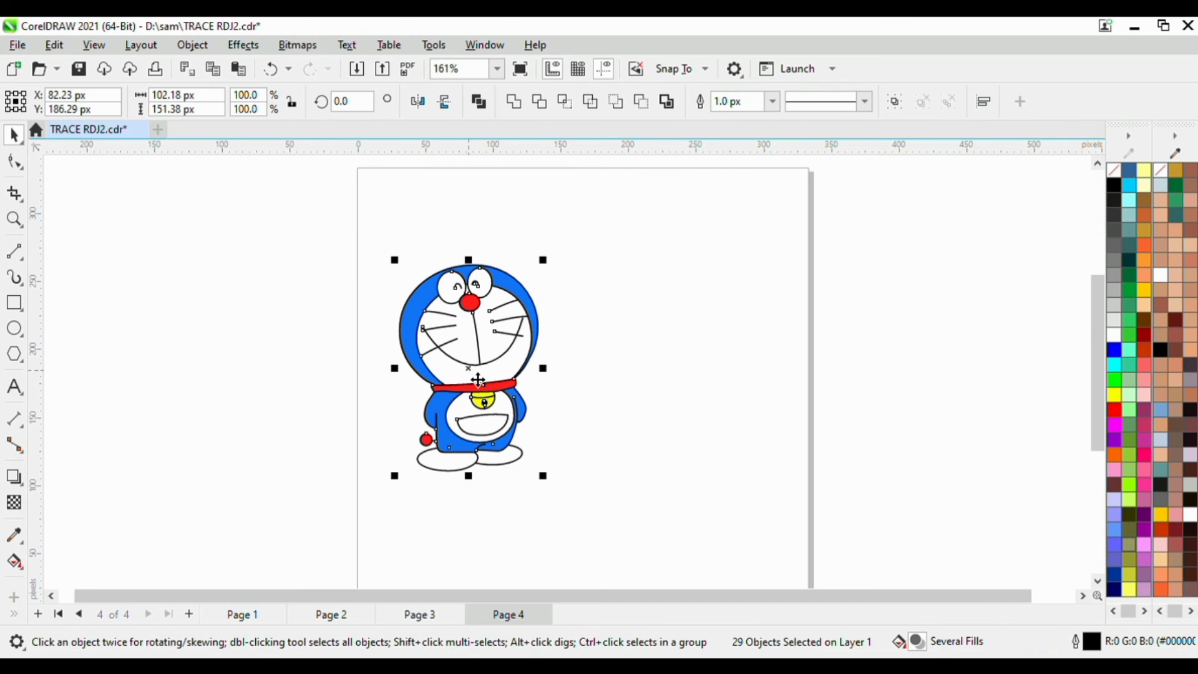
{"action": "mouse_move", "coordinate": [484, 382]}
{"action": "left_mouse_down"}
{"action": "mouse_move", "coordinate": [593, 420]}
{"action": "mouse_move", "coordinate": [593, 397]}
{"action": "left_mouse_up"}
{"action": "scroll", "coordinate": [594, 386], "scroll_direction": "down", "scroll_amount": 2}
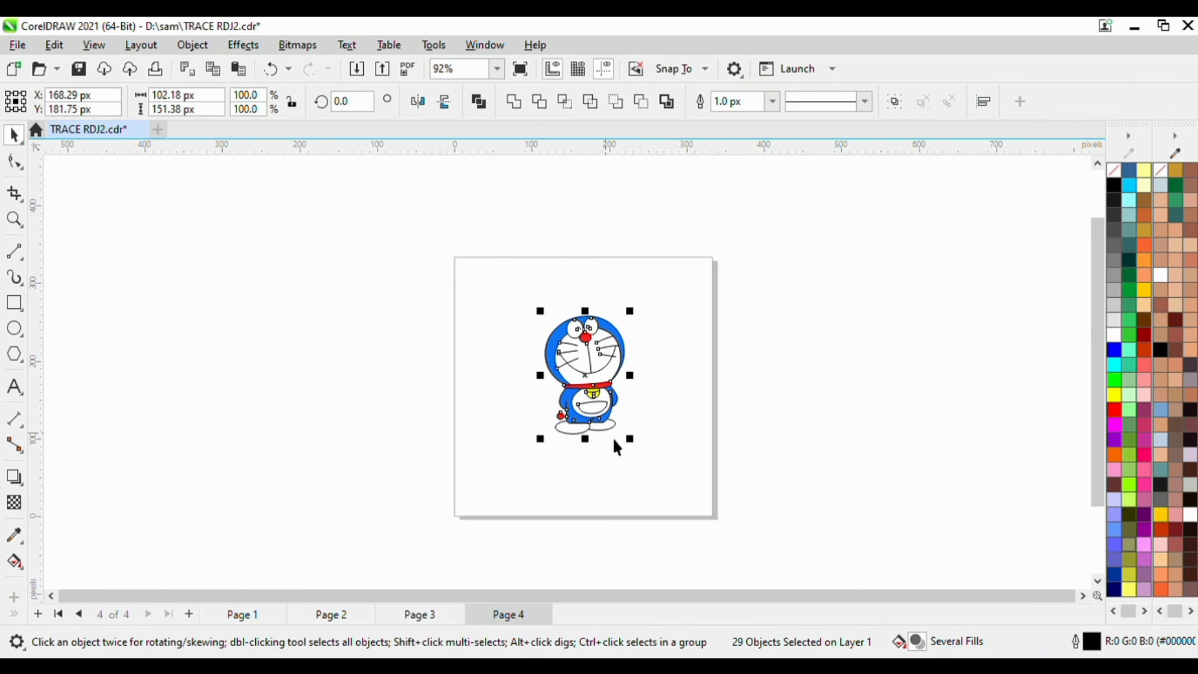
Enlarge the Doraemon vector to about 174.5 × 258.5 px, centre it roughly on the page and deselect it
{"action": "scroll", "coordinate": [612, 436], "scroll_direction": "up", "scroll_amount": 2}
{"action": "left_click_drag", "start_coordinate": [636, 436], "coordinate": [752, 556]}
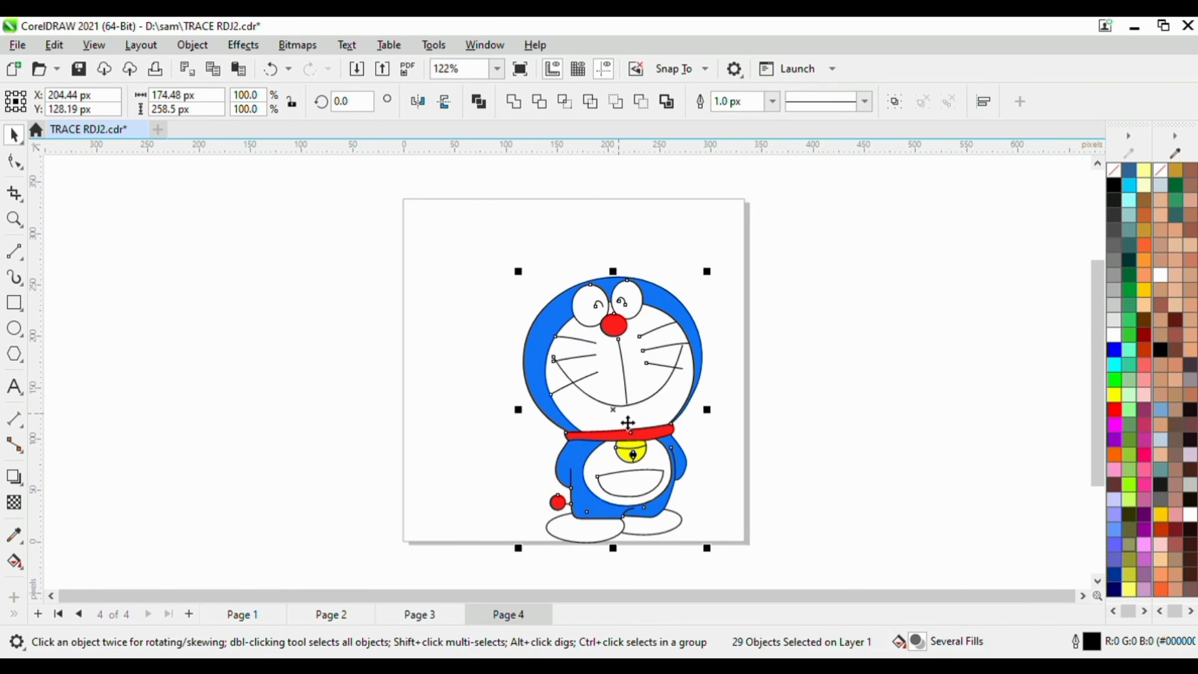
{"action": "left_click_drag", "start_coordinate": [626, 424], "coordinate": [578, 371]}
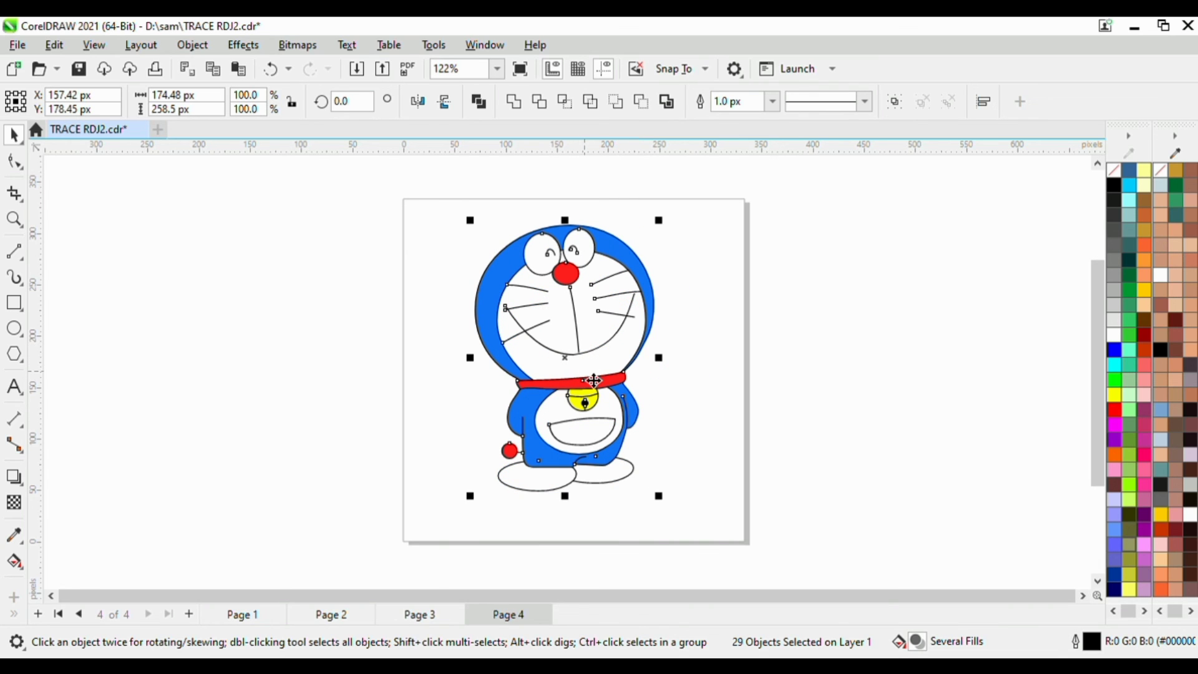
{"action": "scroll", "coordinate": [517, 395], "scroll_direction": "down", "scroll_amount": 1}
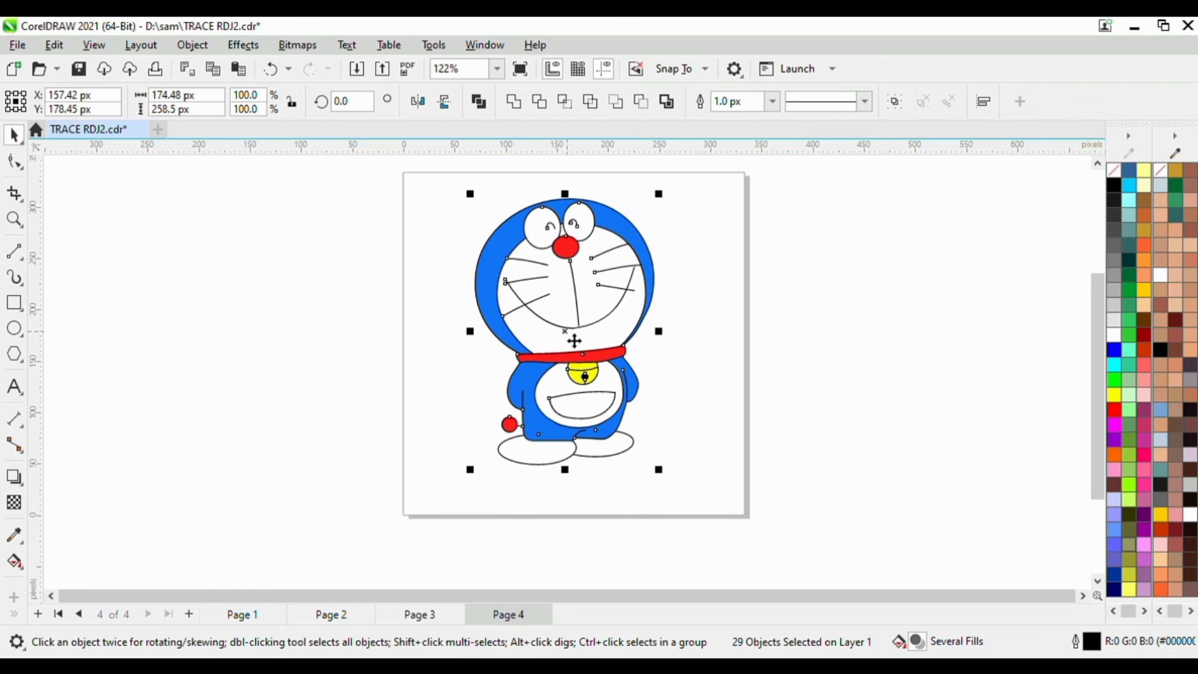
{"action": "left_click_drag", "start_coordinate": [574, 341], "coordinate": [578, 349]}
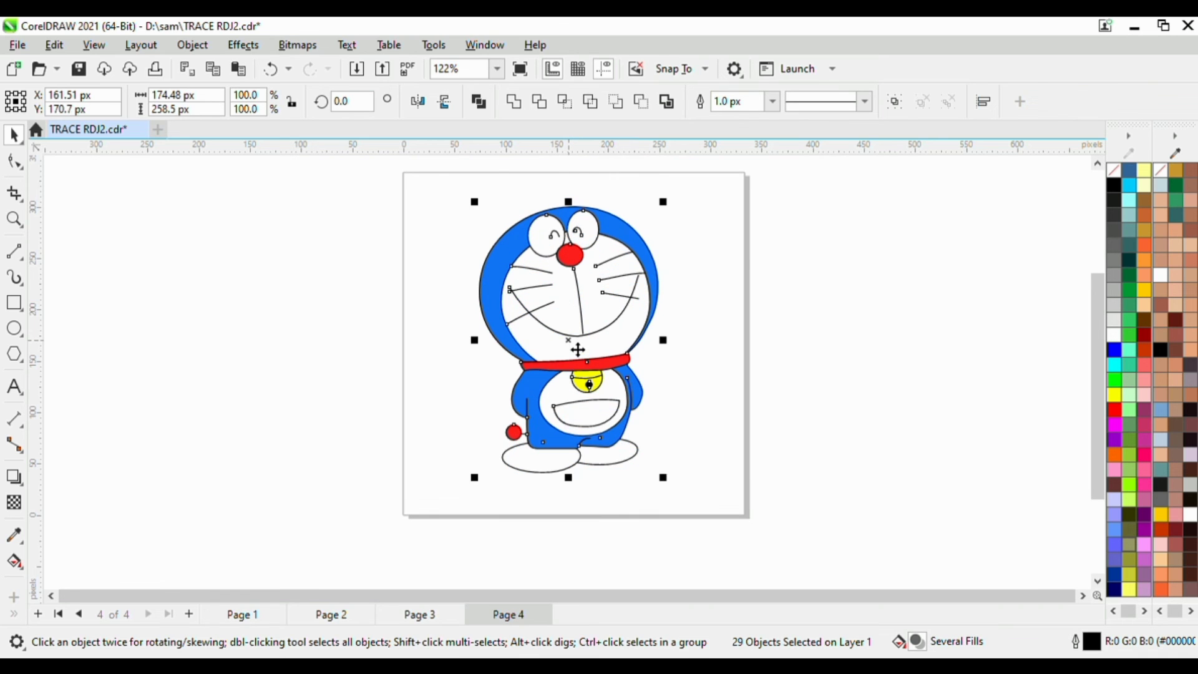
{"action": "left_click", "coordinate": [915, 390]}
{"action": "scroll", "coordinate": [687, 363], "scroll_direction": "up", "scroll_amount": 2}
{"action": "scroll", "coordinate": [682, 340], "scroll_direction": "down", "scroll_amount": 2}
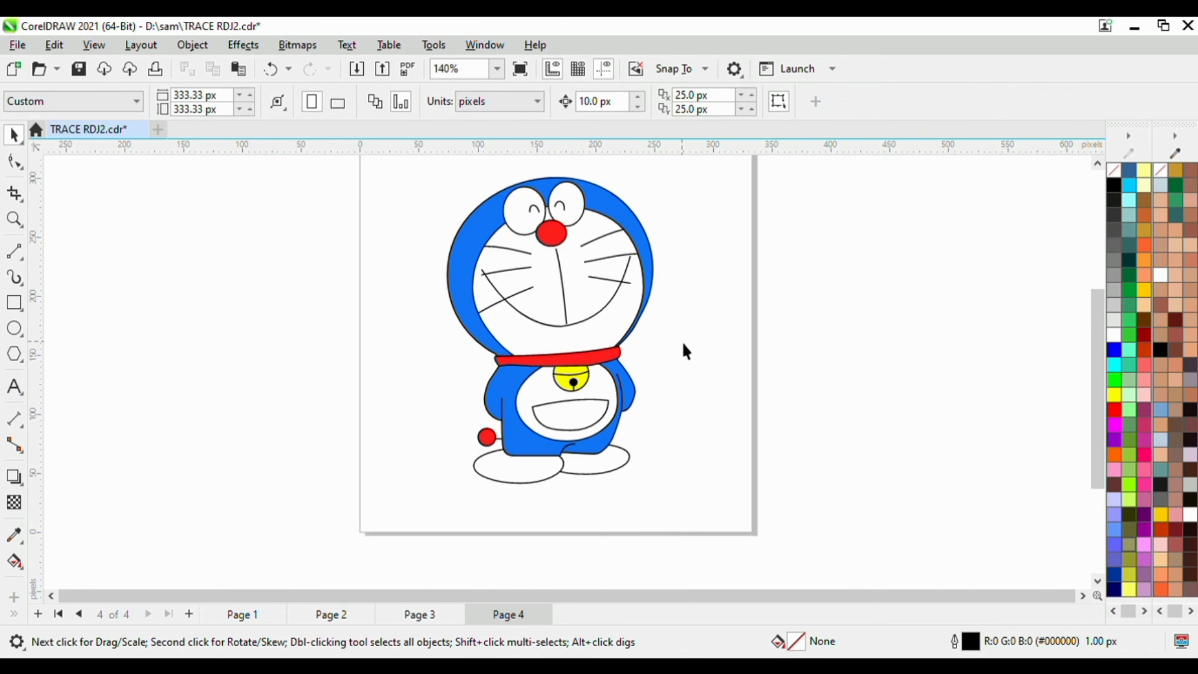